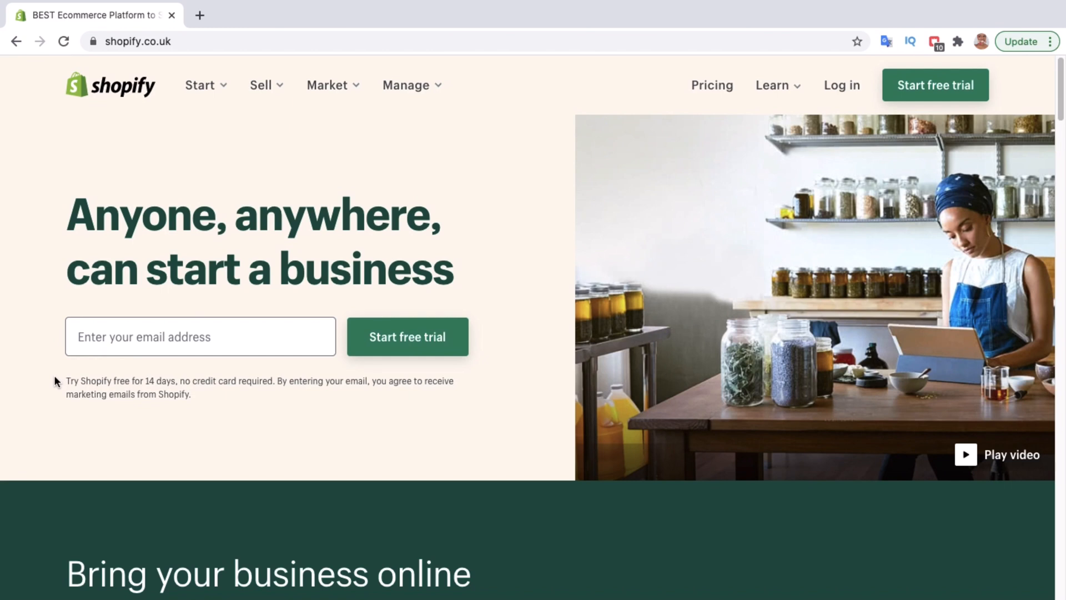
Enter your e-mail address in the homepage free-trial field and submit it
drag(56, 381, 276, 381)
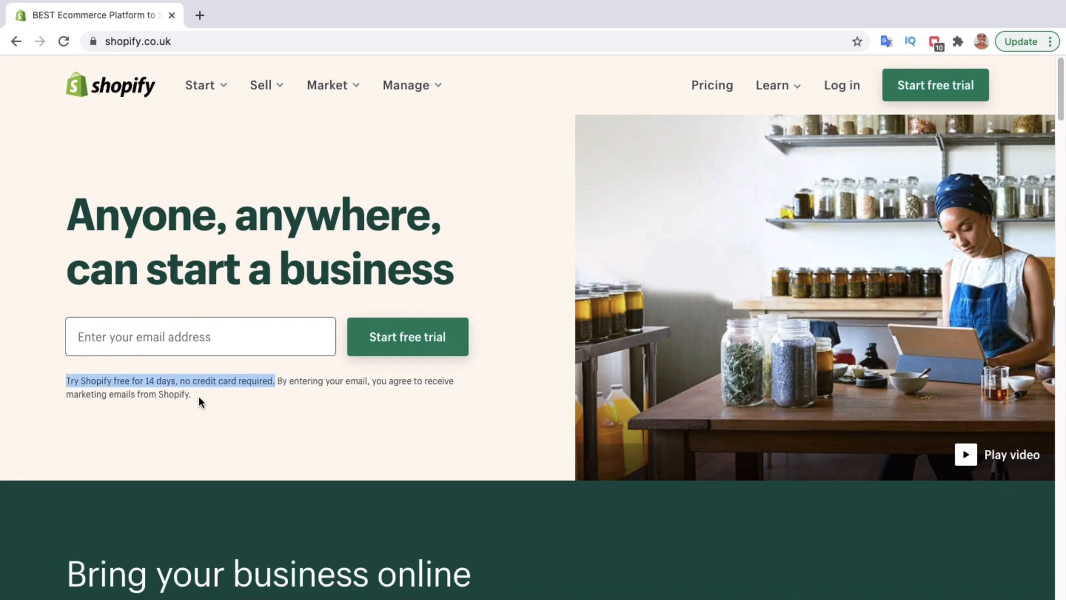
drag(195, 395, 41, 378)
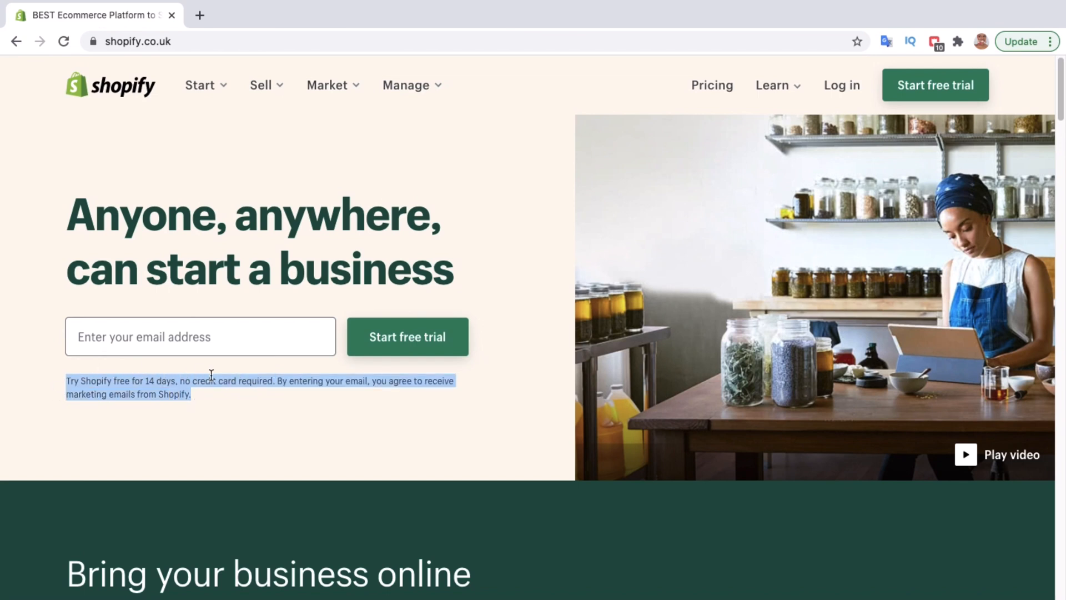
click(204, 344)
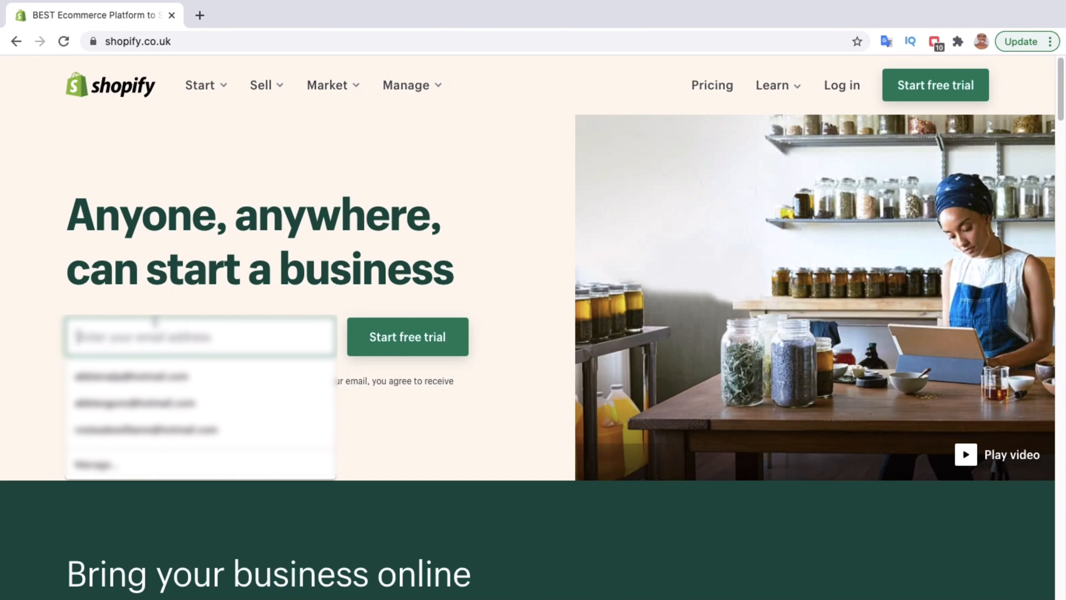
text(abbie[blurred])
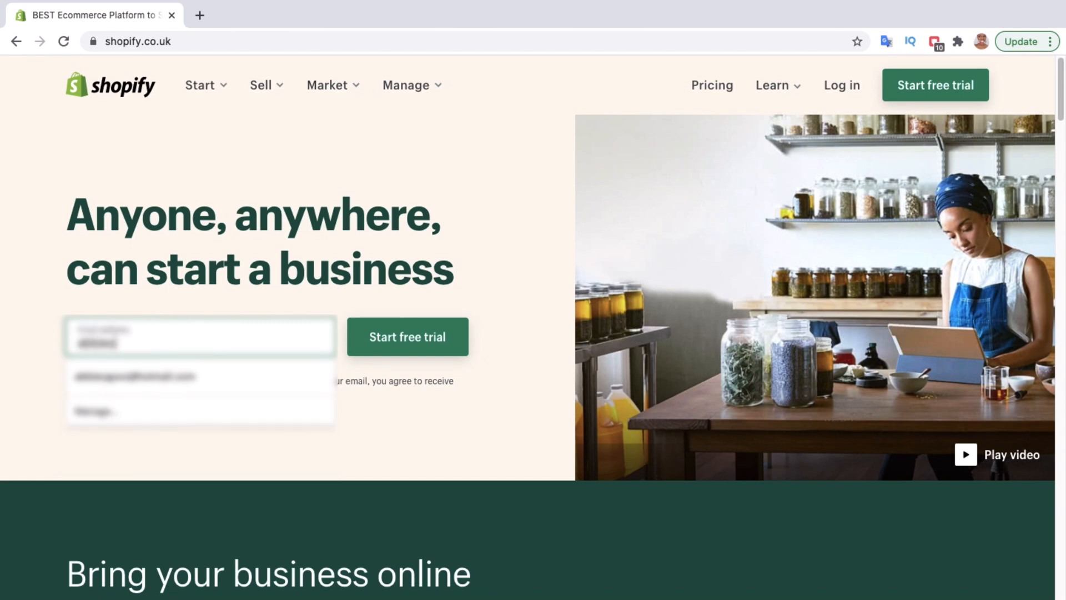
text(gmai)
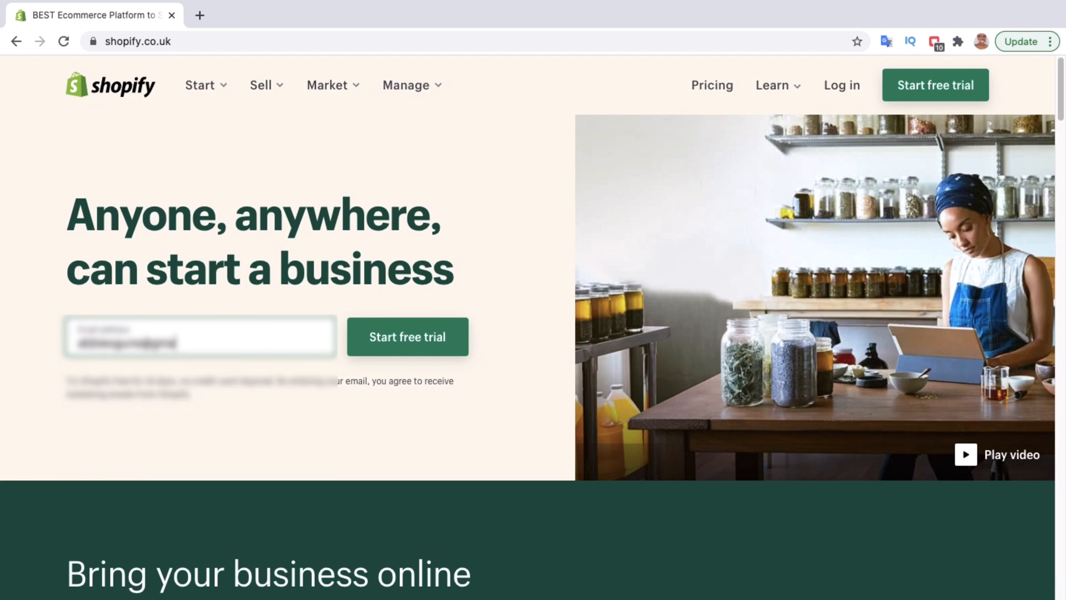
text(l.com)
key(Return)
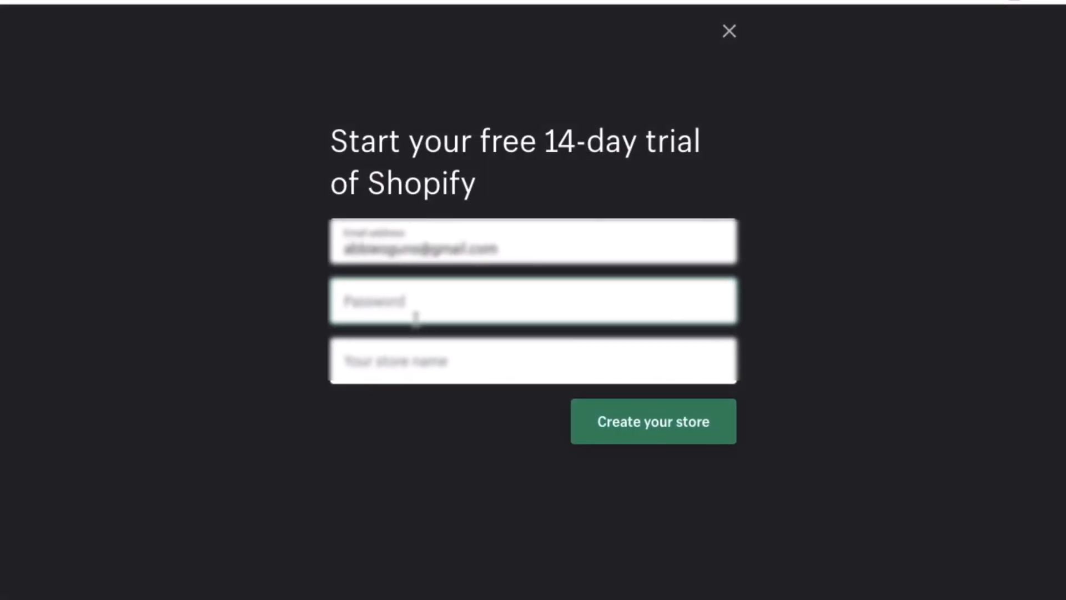
Set an account password and the store name Zeeeefashion, then create the store
text(•••••)
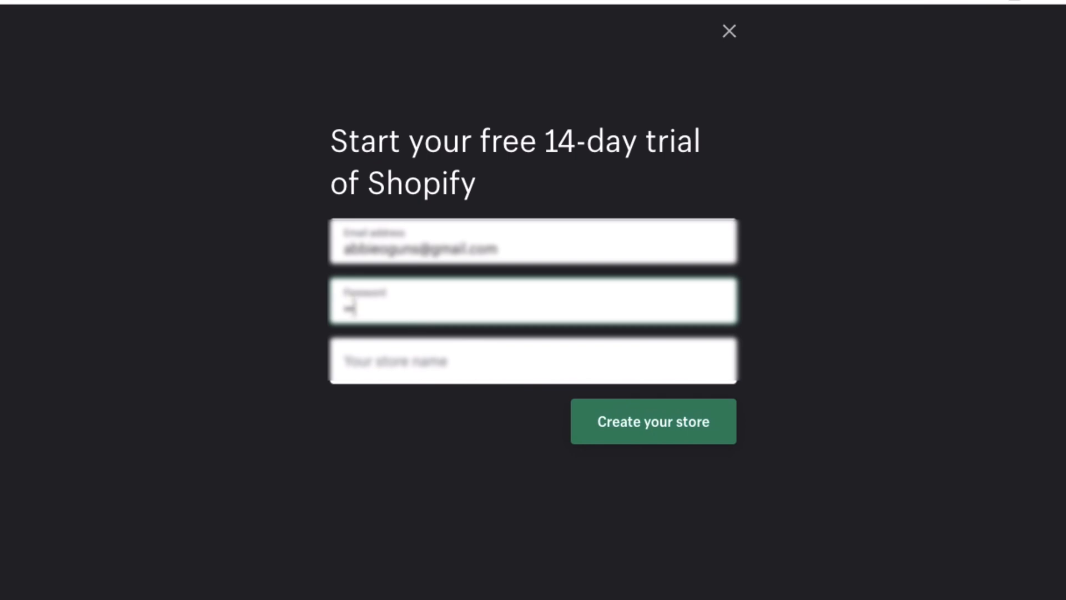
text(••)
click(389, 362)
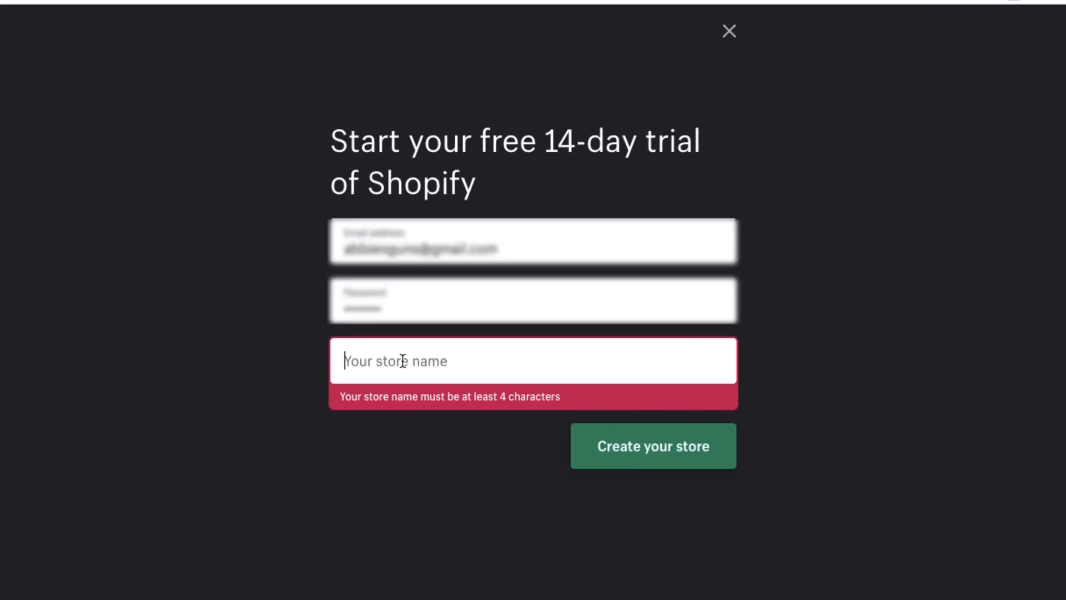
text(Zeeeefashion)
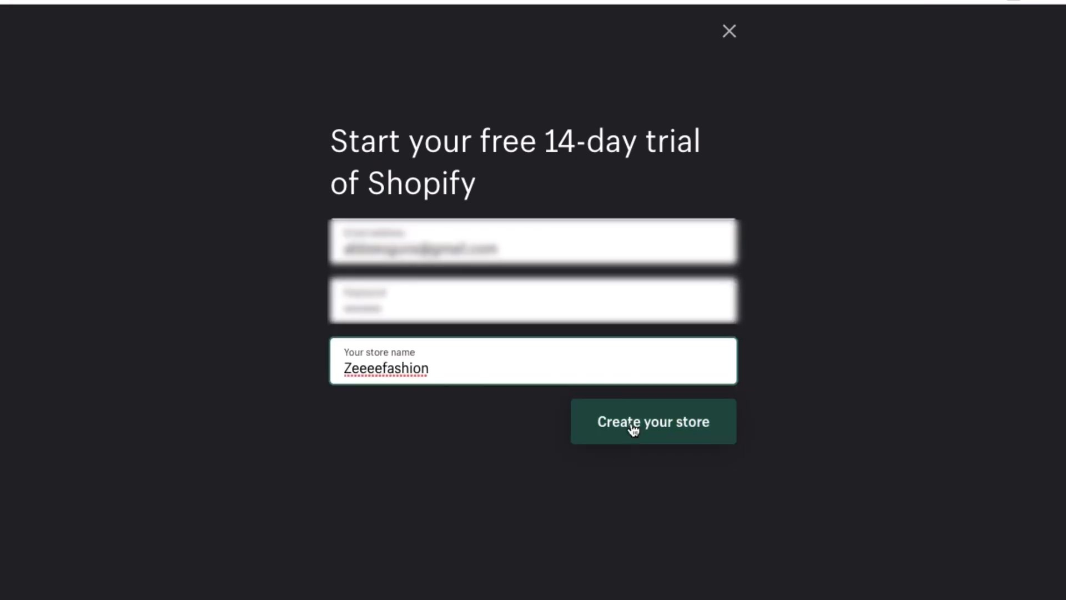
click(634, 428)
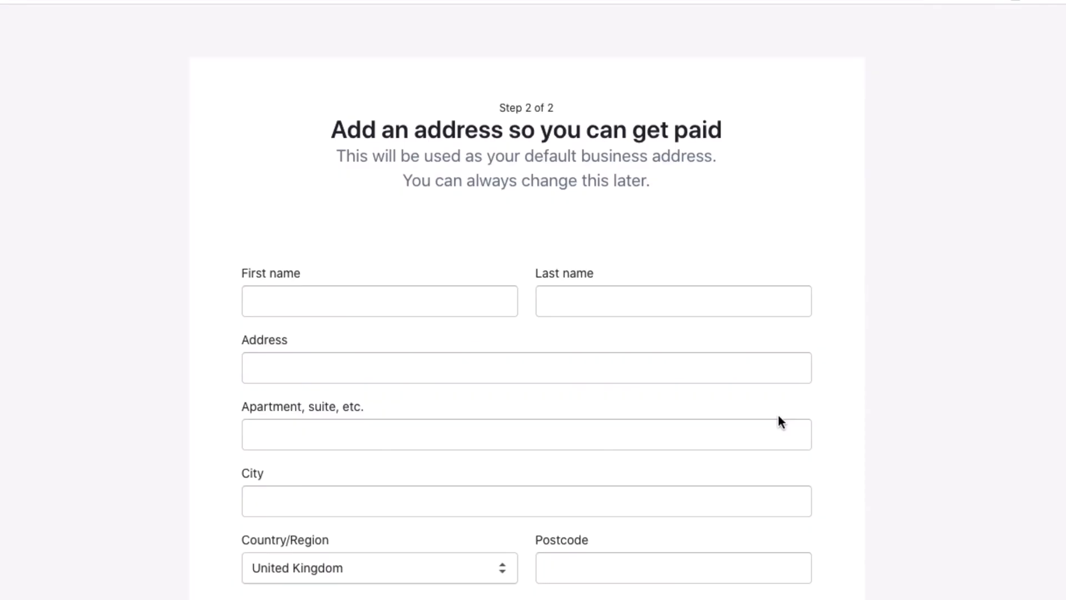
Begin filling in the business address on the 'Add an address' step
scroll(495, 356, down, 3)
scroll(495, 354, up, 3)
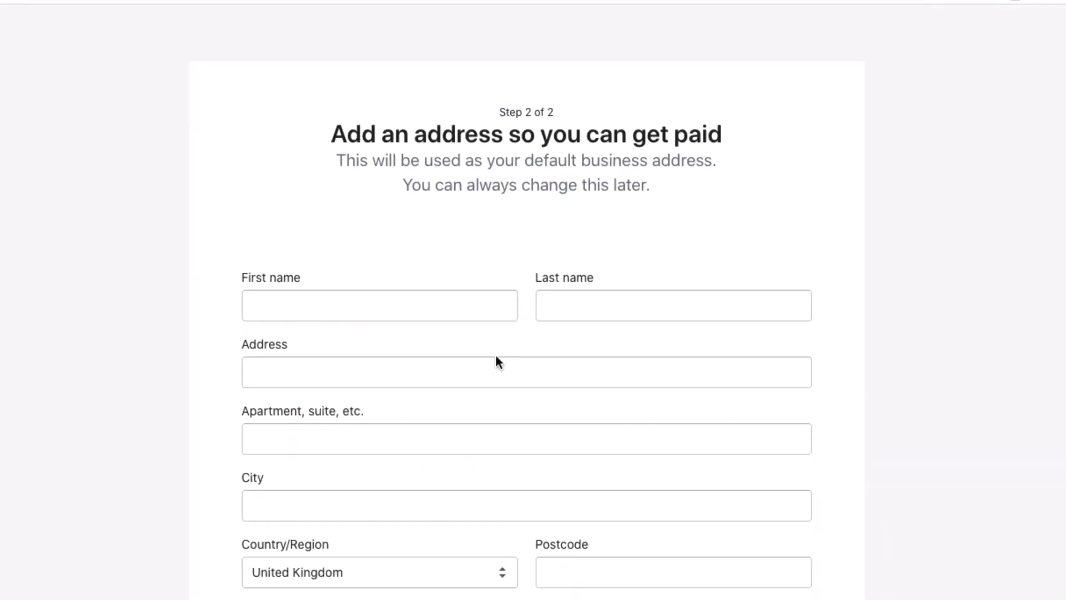
scroll(495, 357, down, 3)
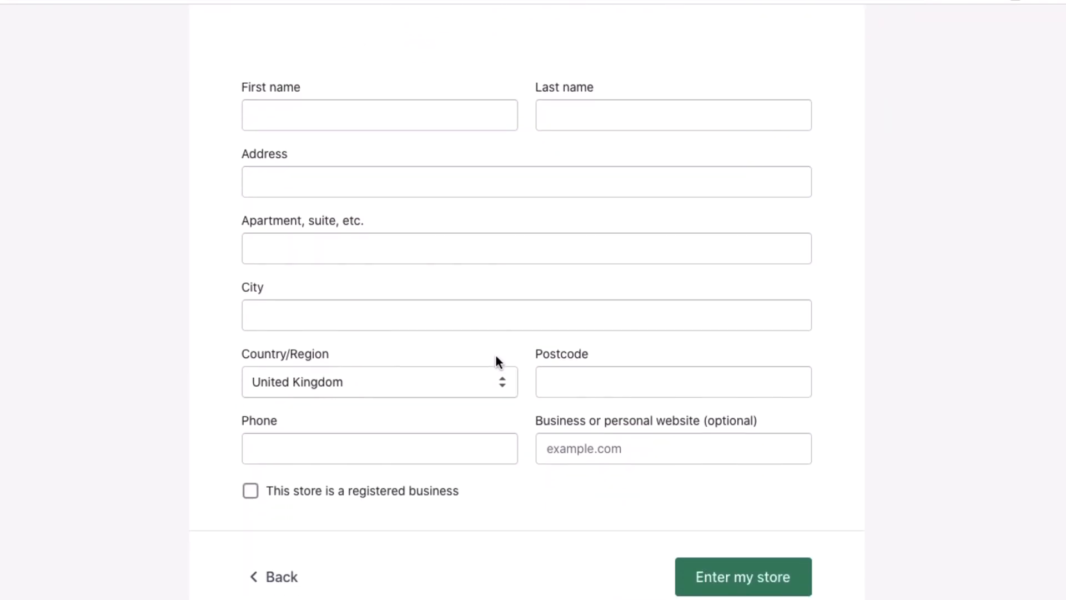
click(374, 115)
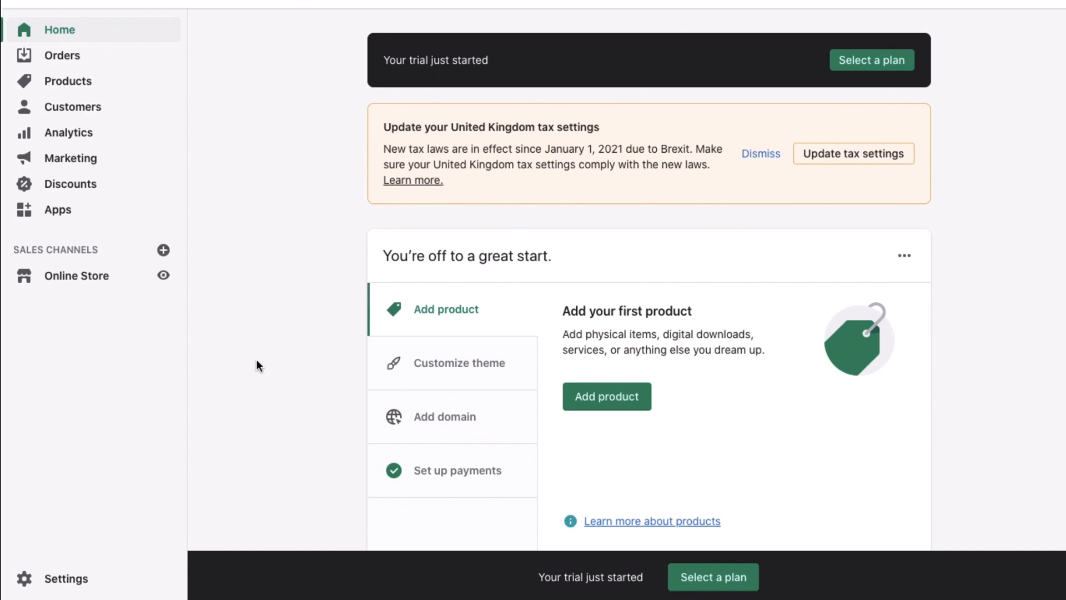
Look over the Checkout settings page, then return to the Settings overview
click(66, 580)
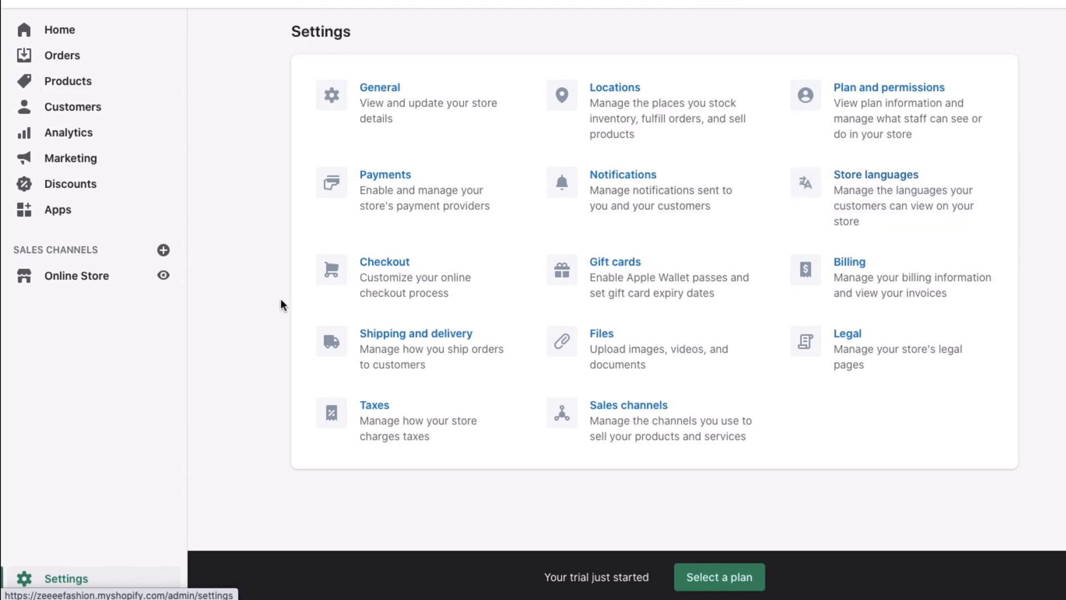
click(384, 278)
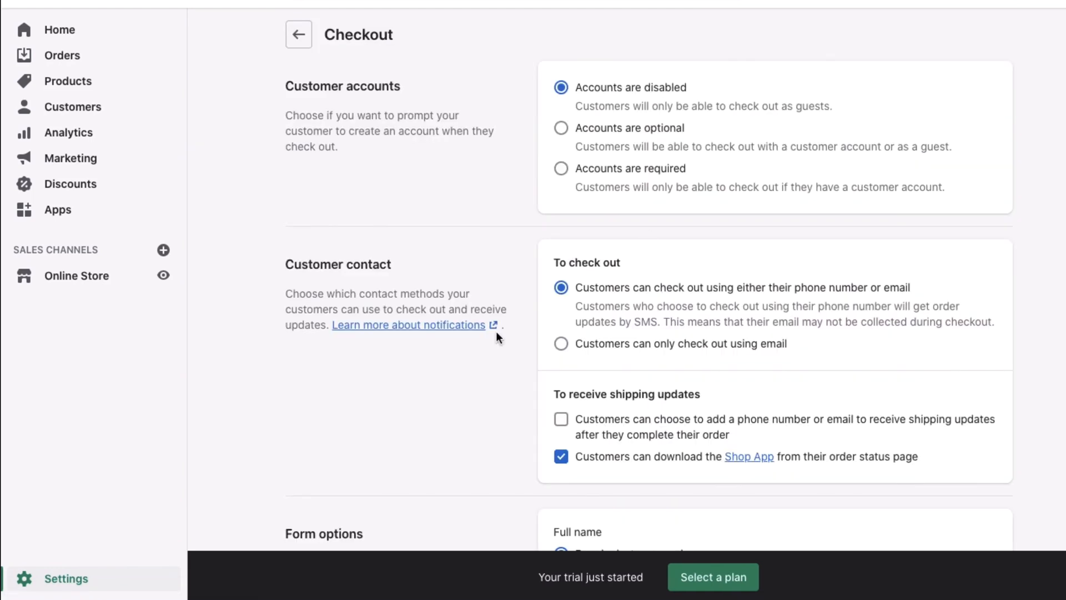
scroll(497, 337, down, 5)
scroll(497, 336, up, 8)
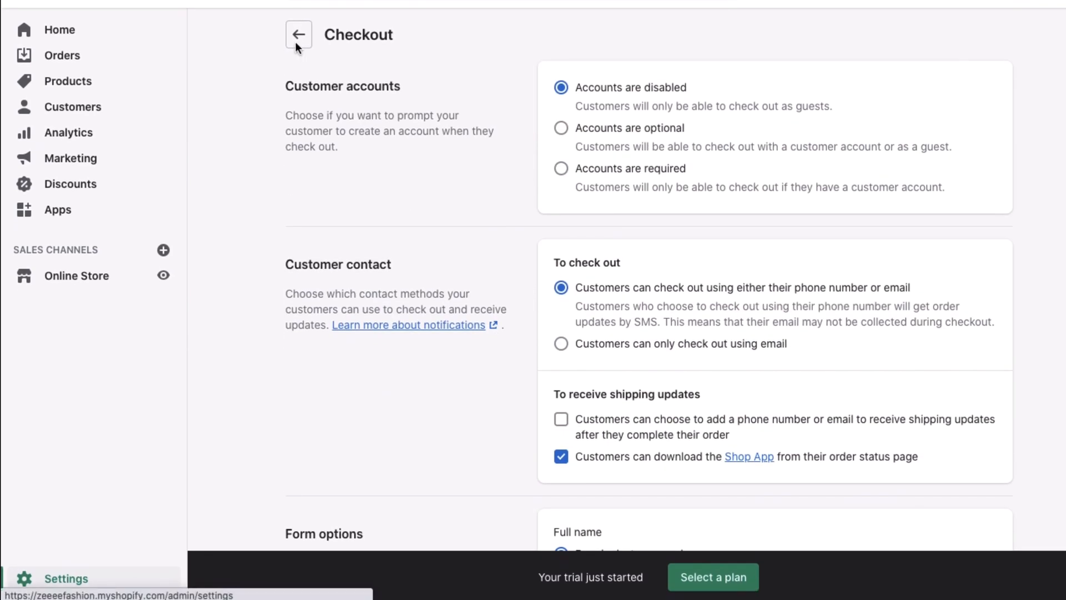
click(296, 35)
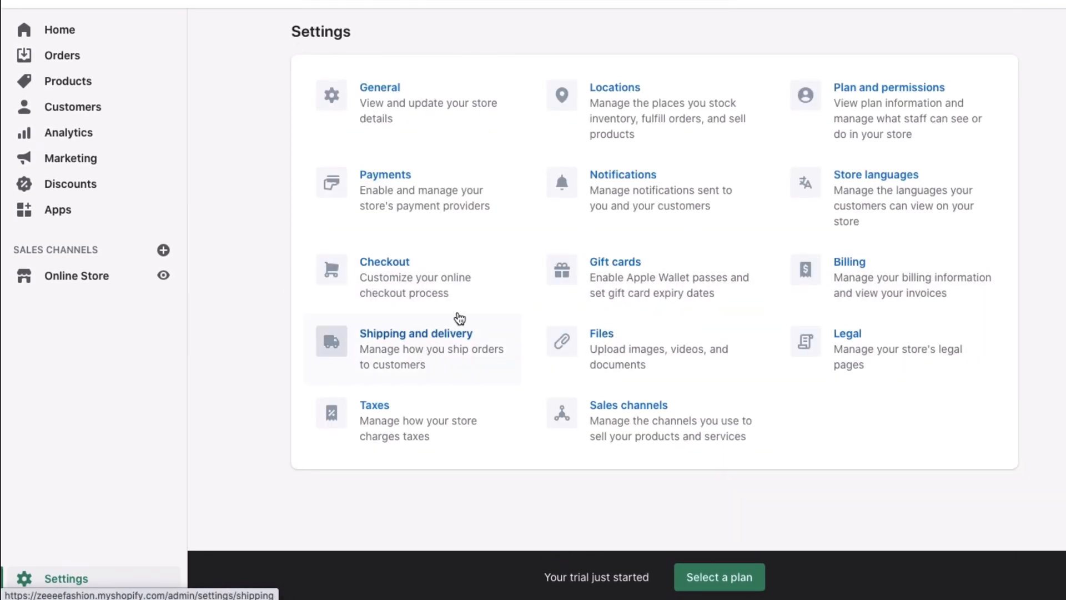
Fill the refund, privacy and terms of service policies from Shopify's templates
click(881, 357)
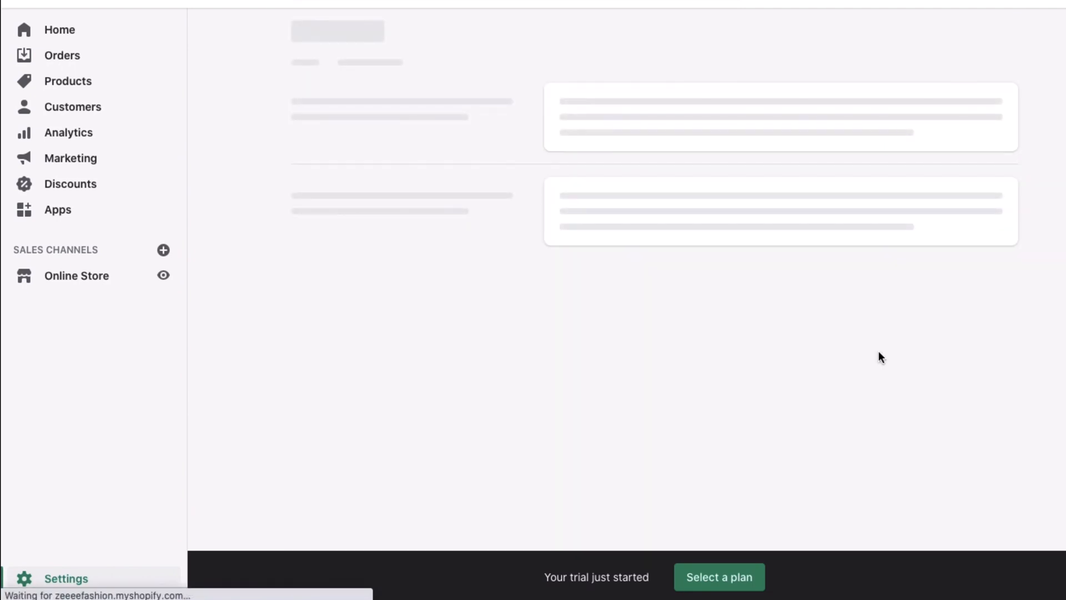
scroll(878, 355, down, 2)
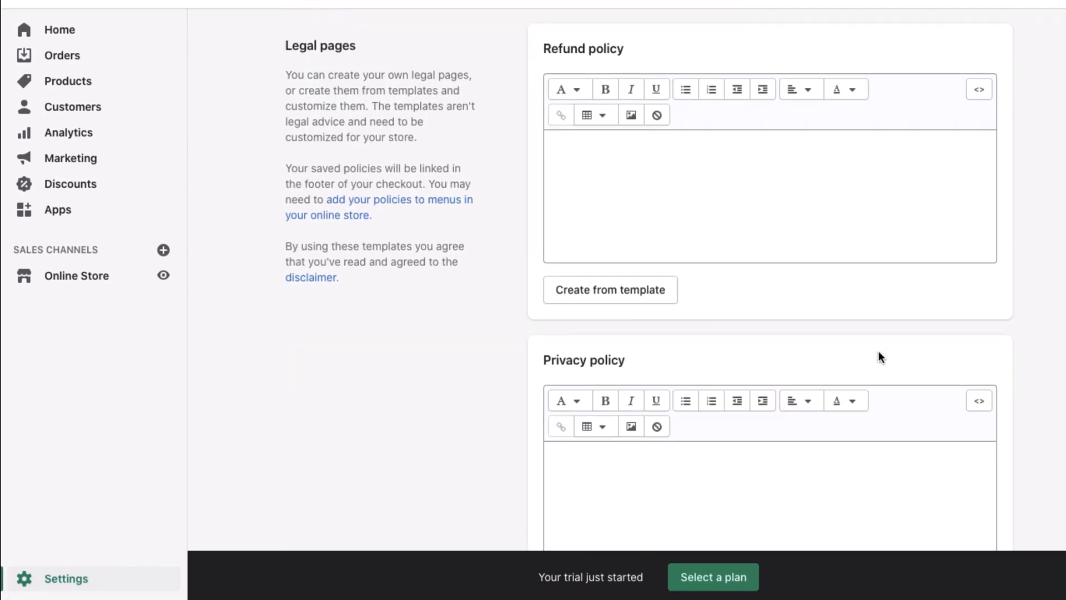
scroll(878, 355, up, 2)
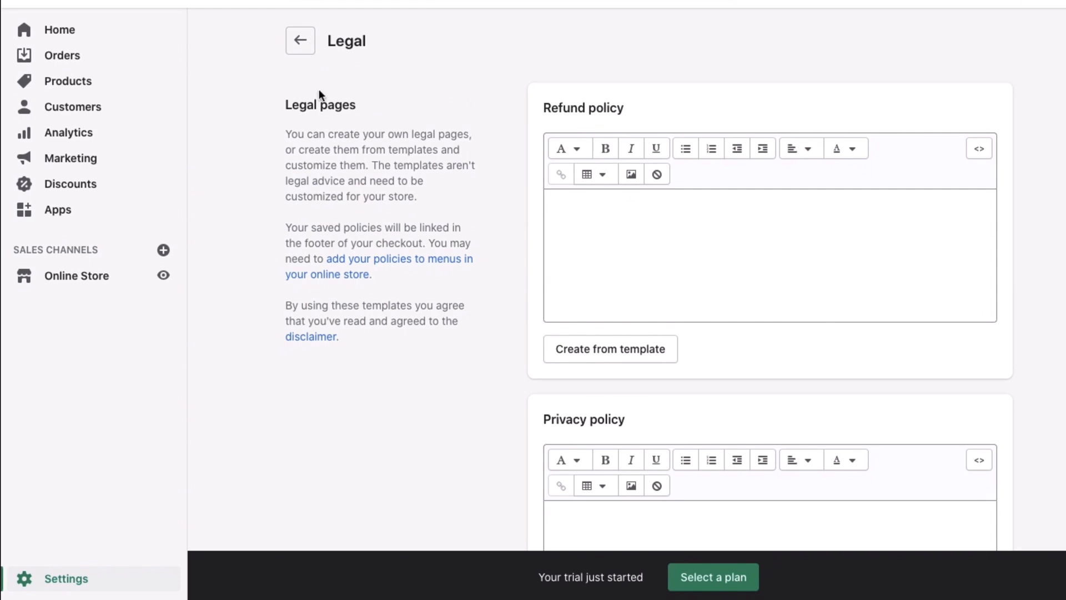
scroll(643, 282, down, 1)
scroll(642, 311, up, 1)
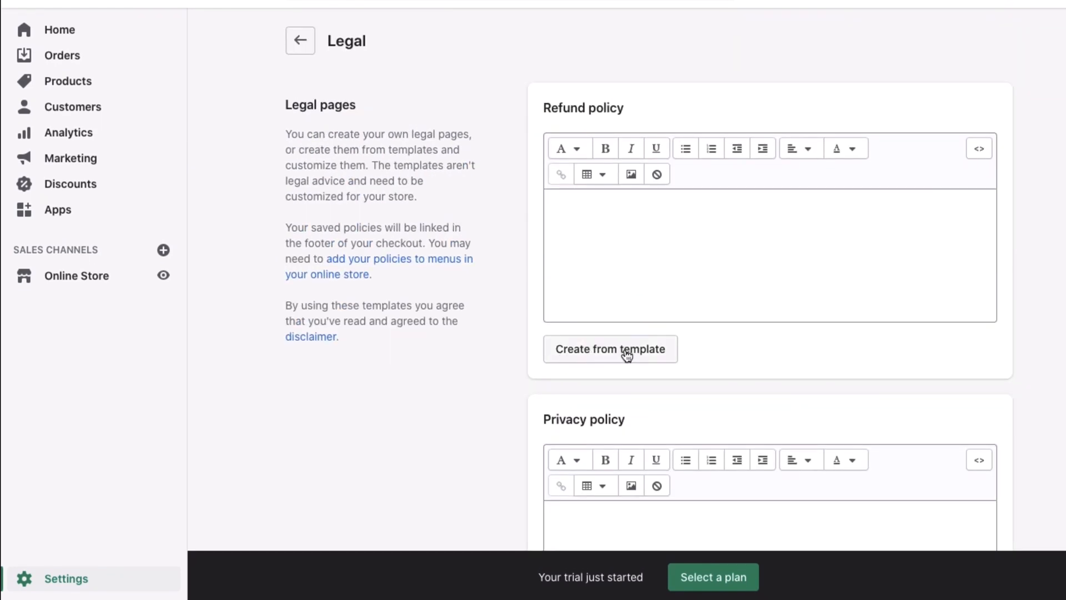
scroll(634, 356, down, 1)
scroll(611, 353, up, 1)
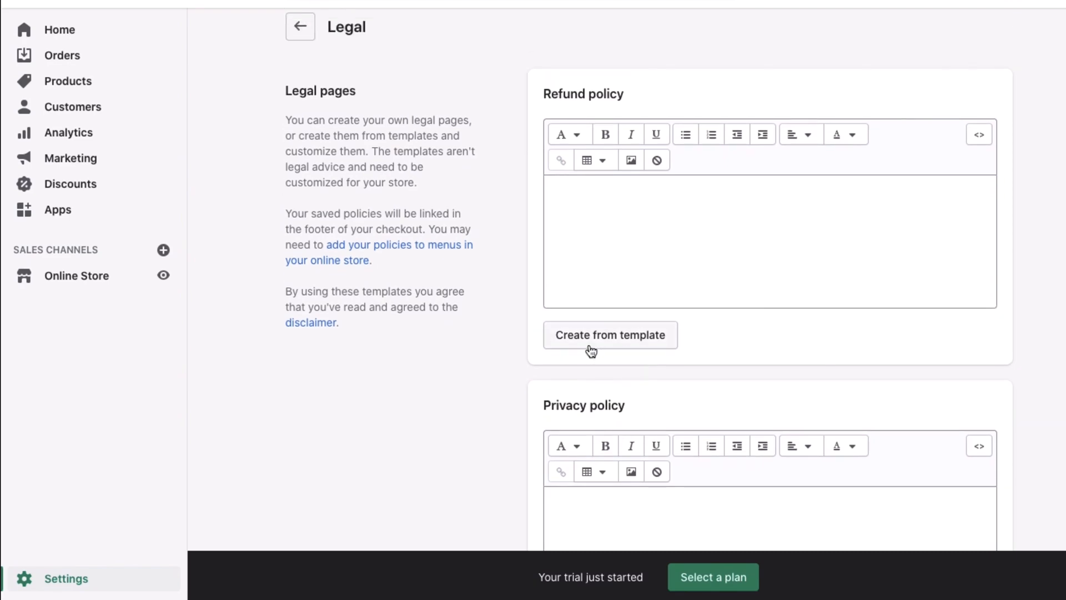
click(588, 346)
scroll(773, 337, down, 8)
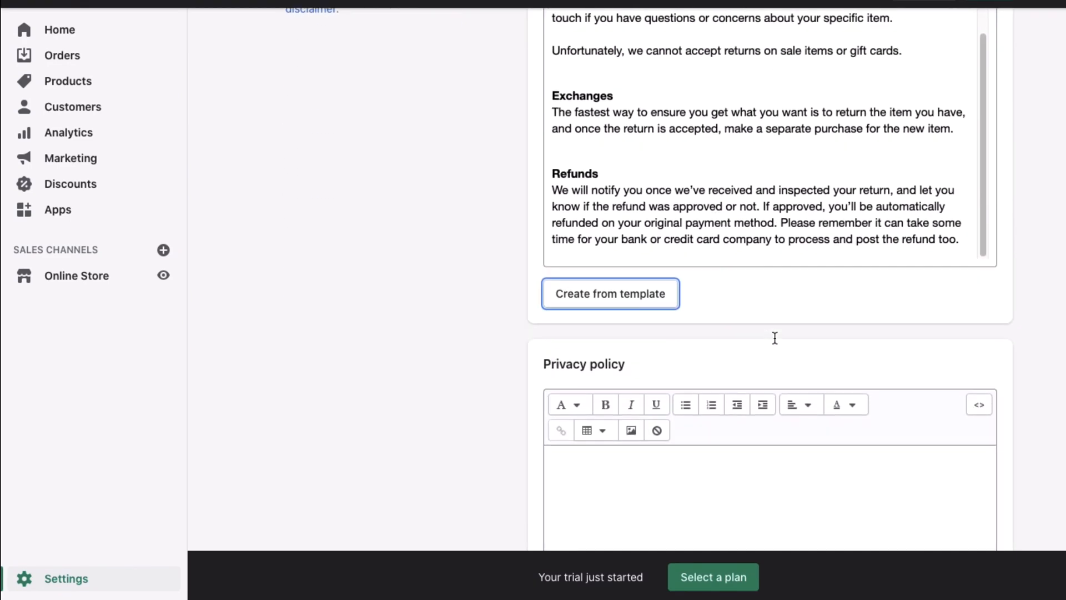
scroll(774, 337, up, 4)
scroll(774, 337, down, 10)
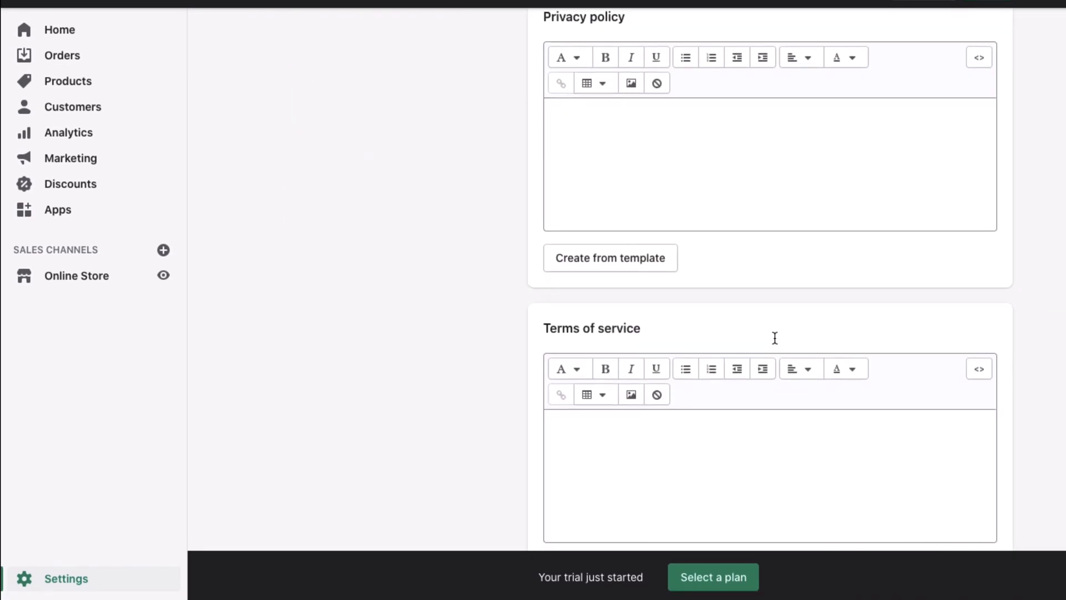
click(617, 225)
scroll(751, 377, down, 10)
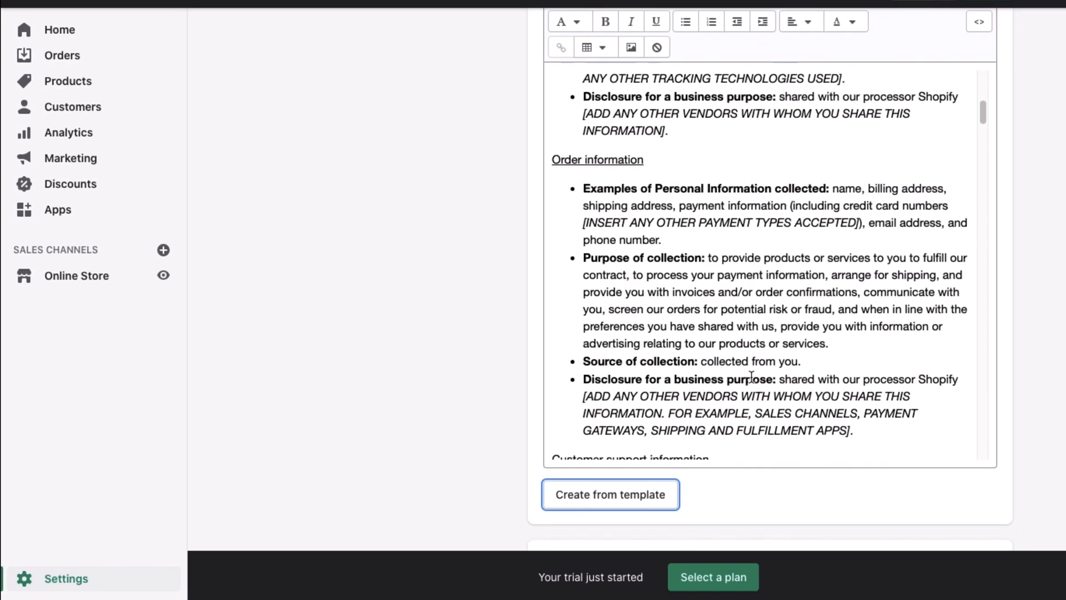
scroll(751, 377, down, 6)
scroll(899, 502, down, 10)
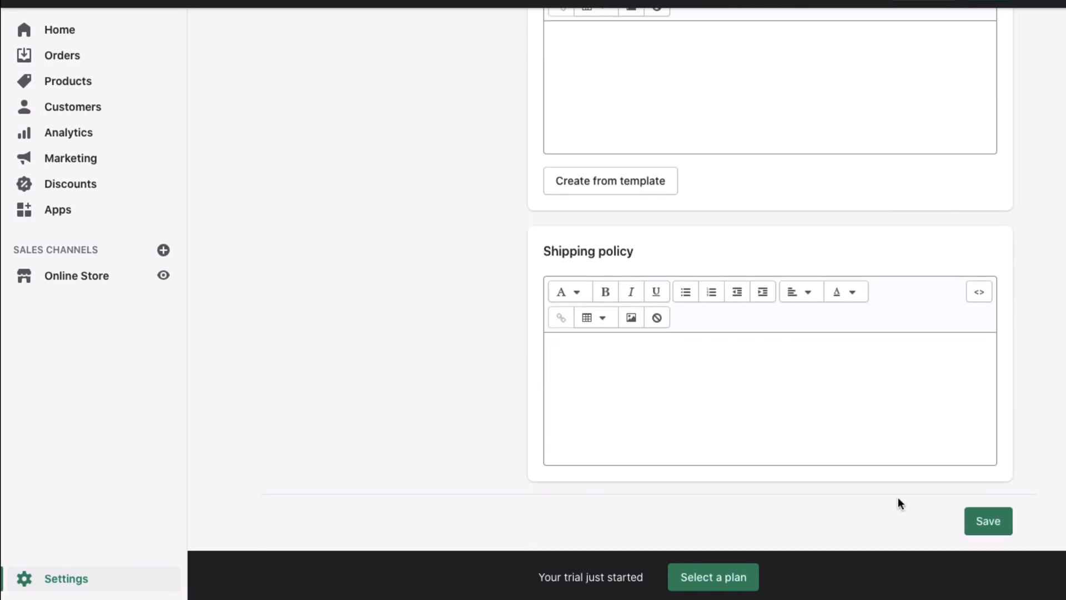
click(579, 172)
scroll(877, 341, down, 6)
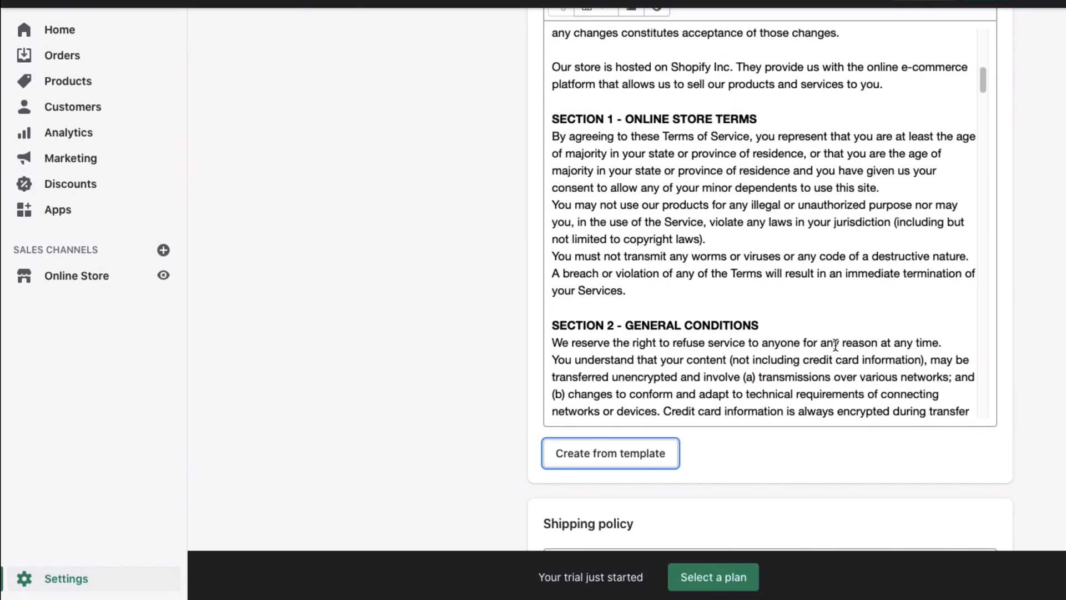
scroll(1018, 483, down, 5)
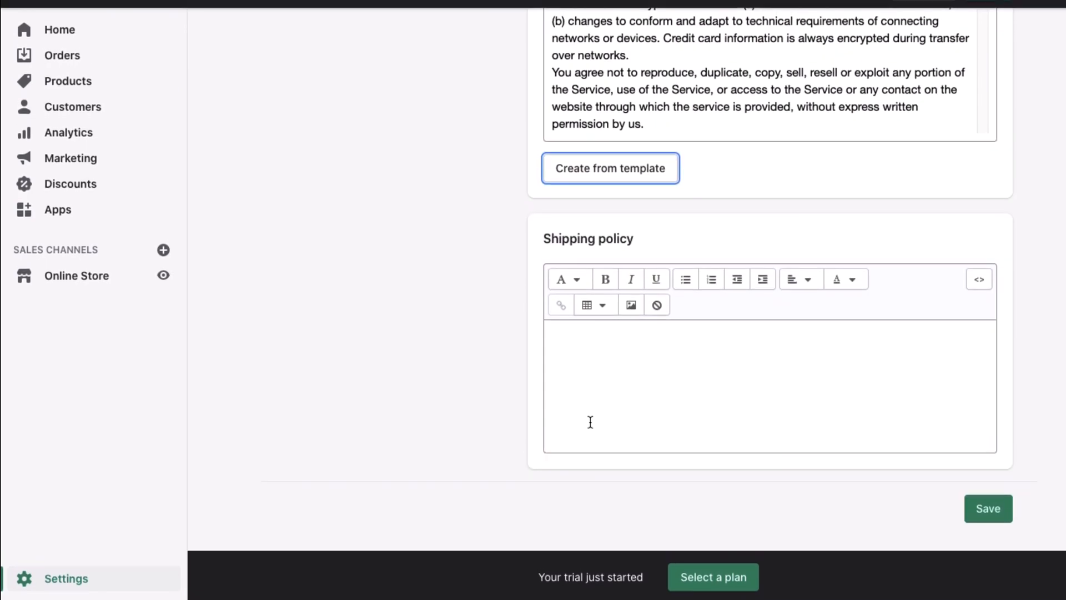
Write the shipping policy '3-5business days shipping.' and save the legal pages
click(594, 347)
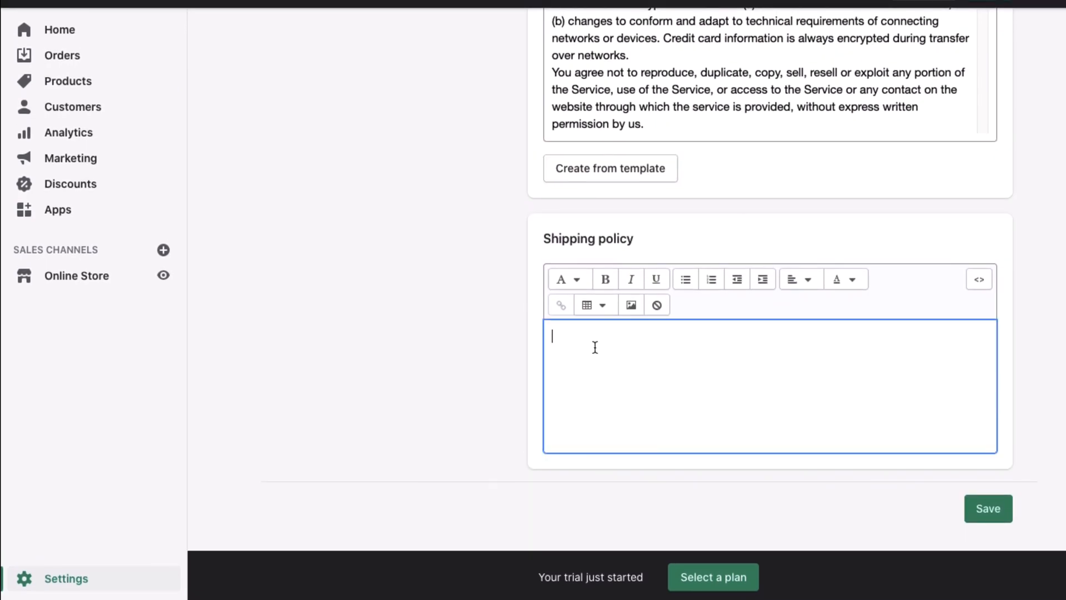
text(3-5business days shipping.)
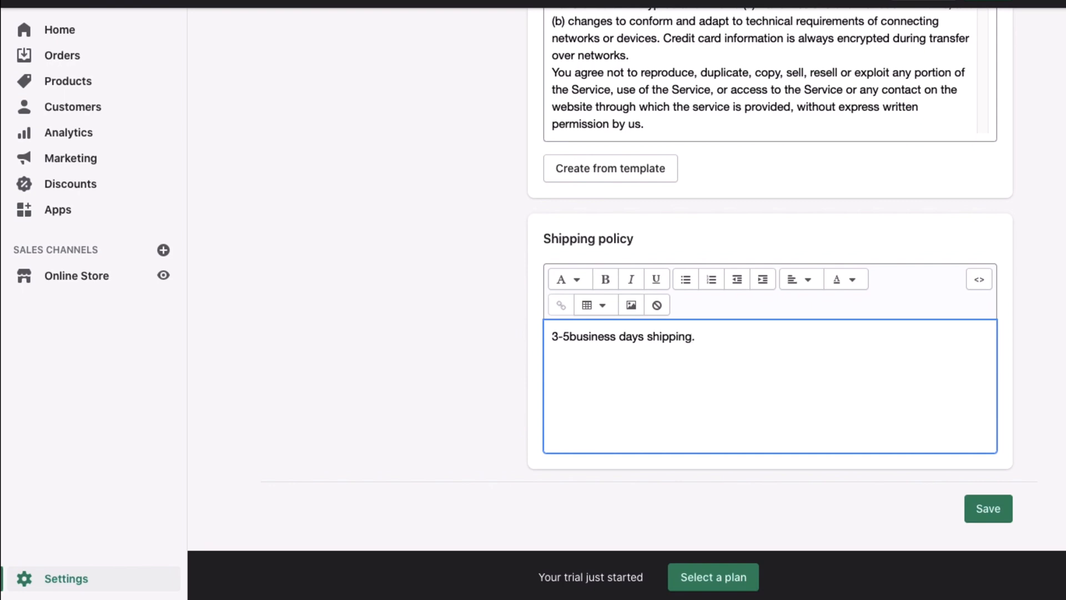
click(979, 504)
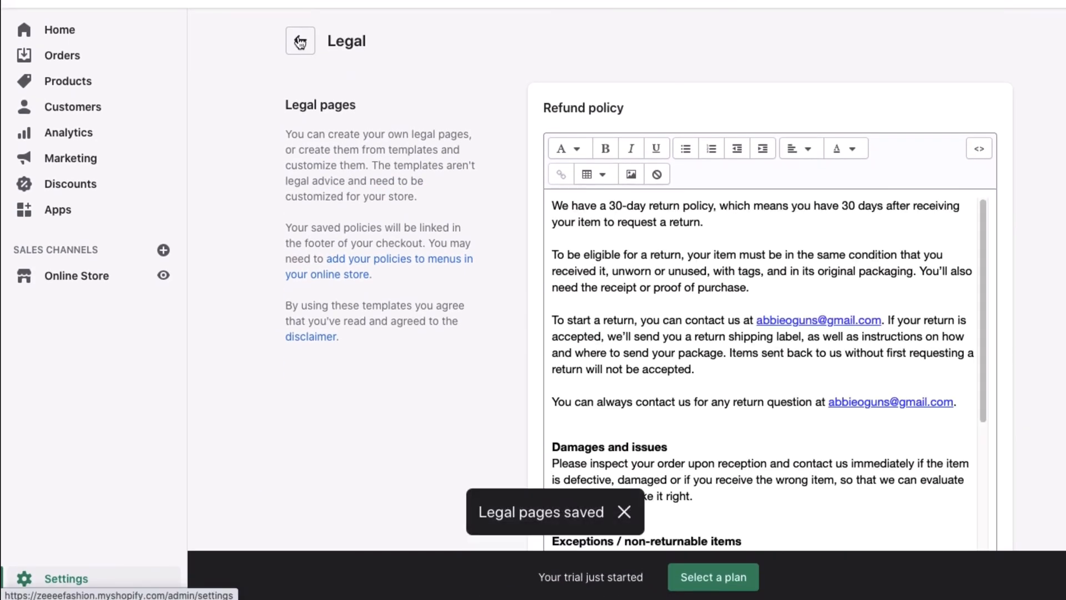
click(299, 40)
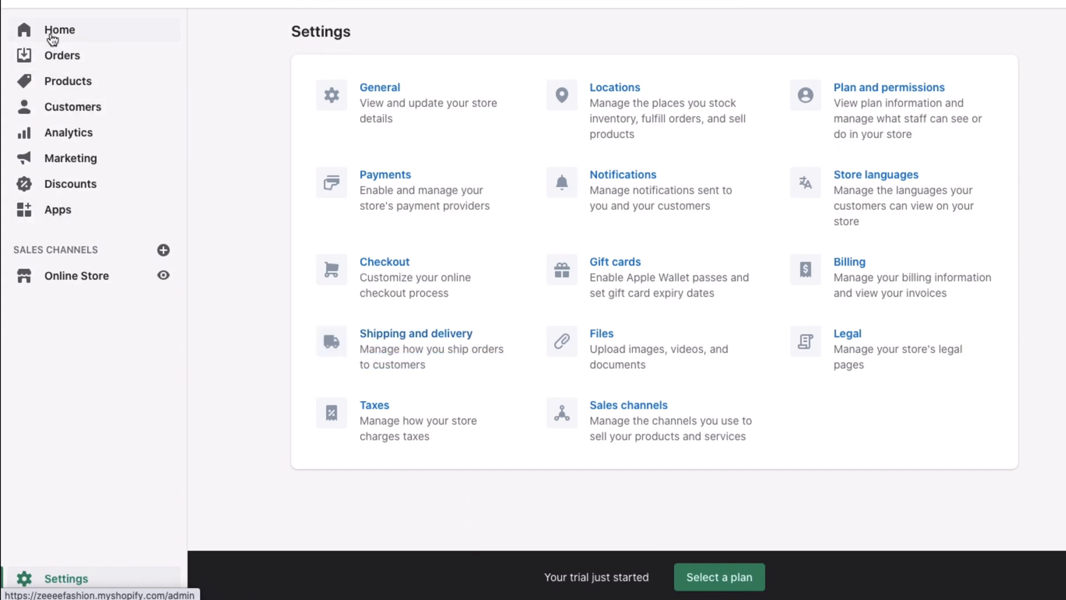
Visit Home, Orders and Abandoned checkouts, then open the empty Products list
click(49, 36)
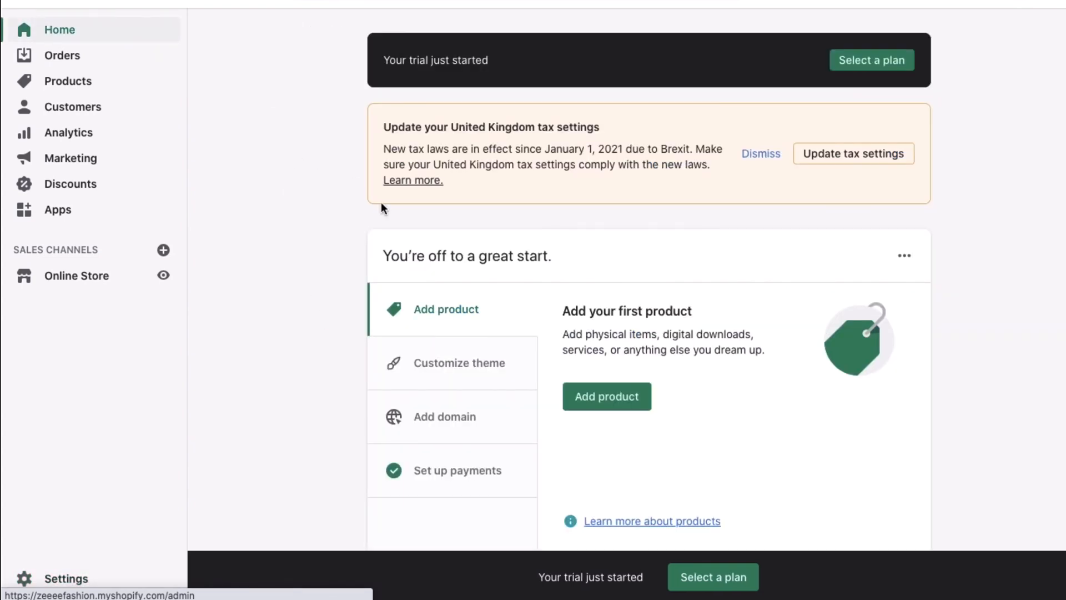
click(86, 58)
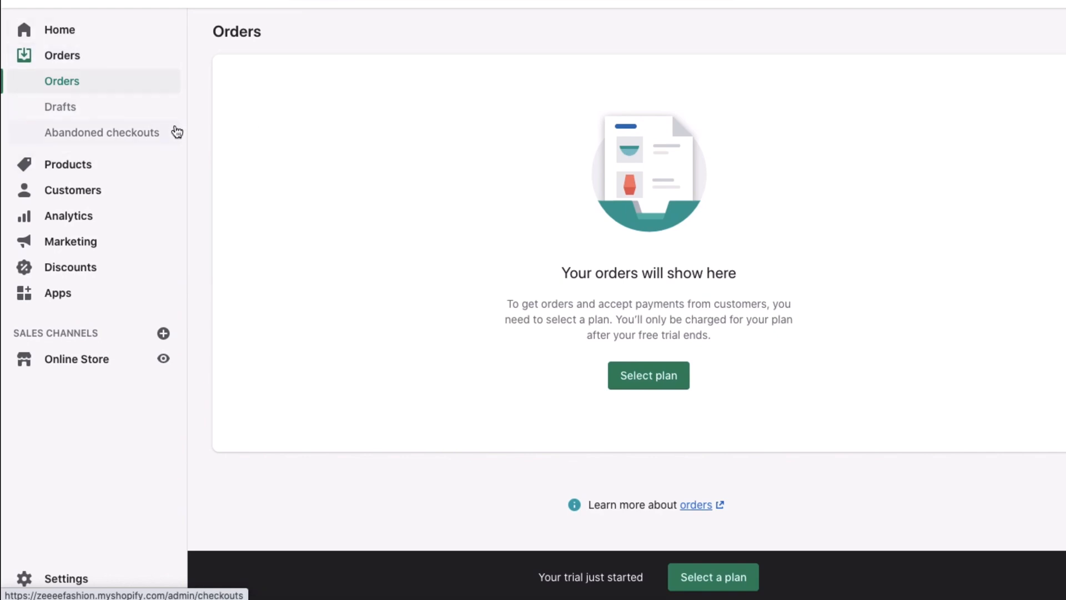
click(134, 132)
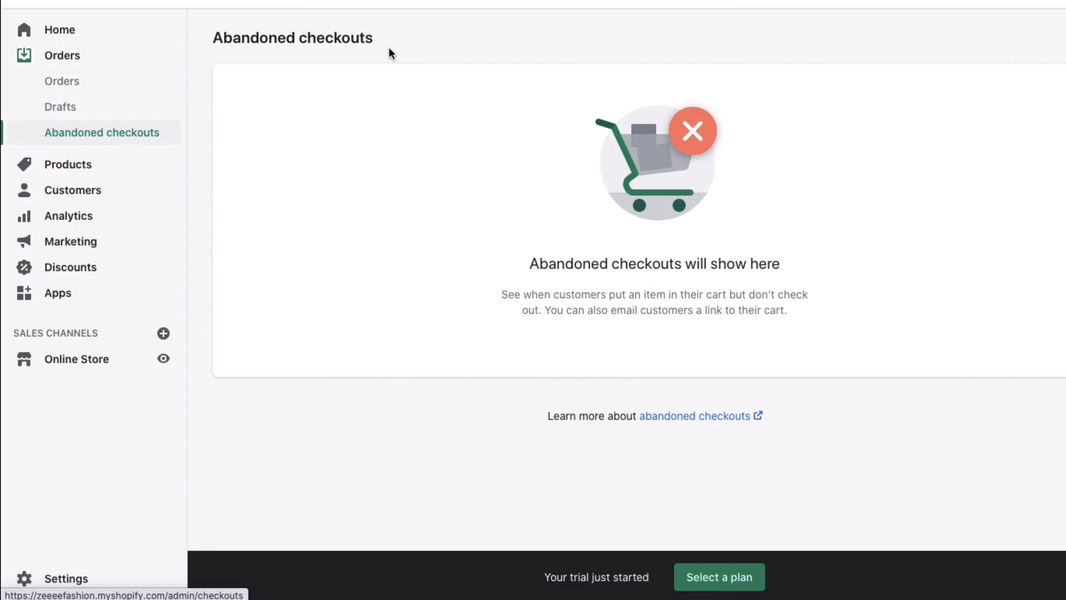
drag(389, 48, 207, 35)
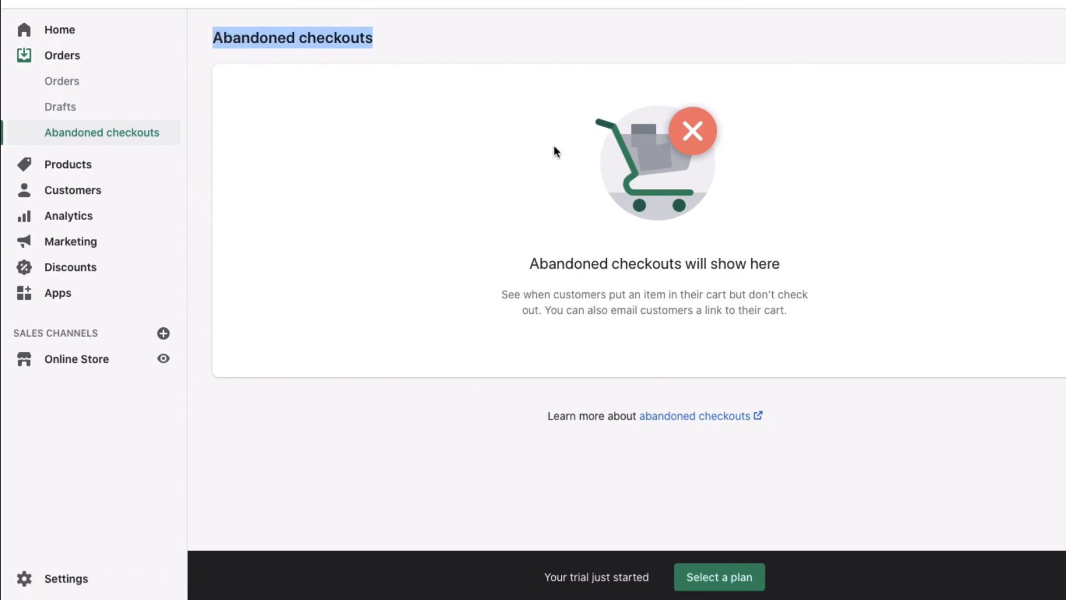
click(57, 162)
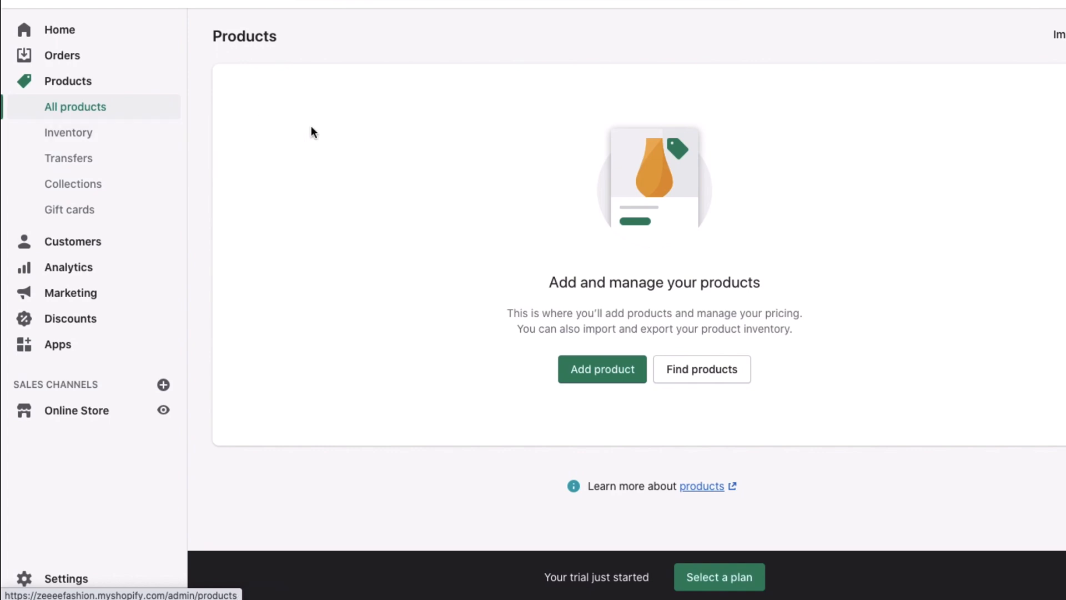
Start a new product titled 'Black bodycon dress'
click(627, 381)
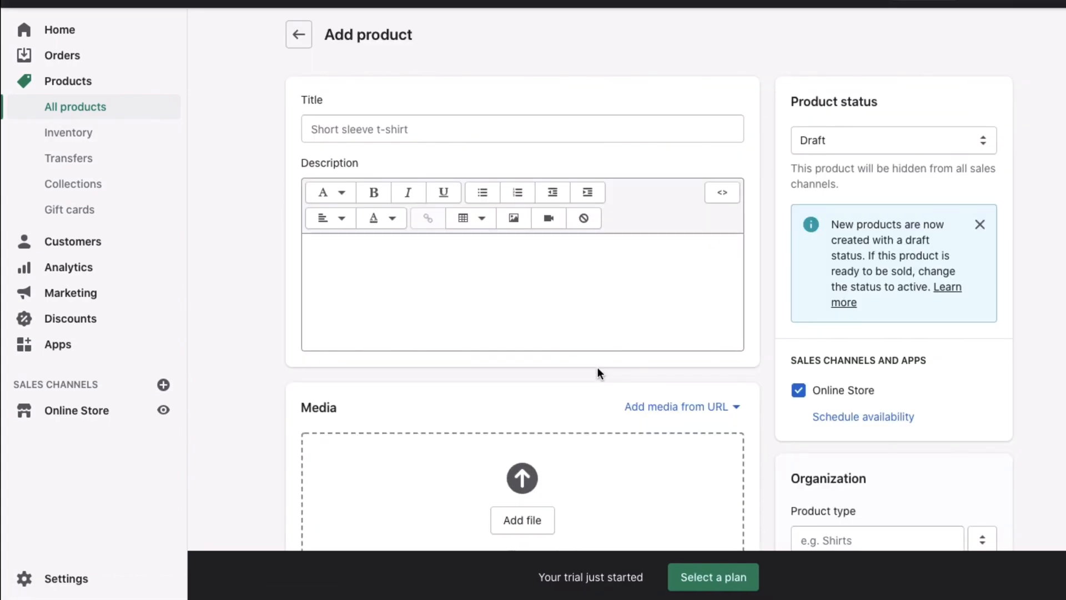
click(358, 127)
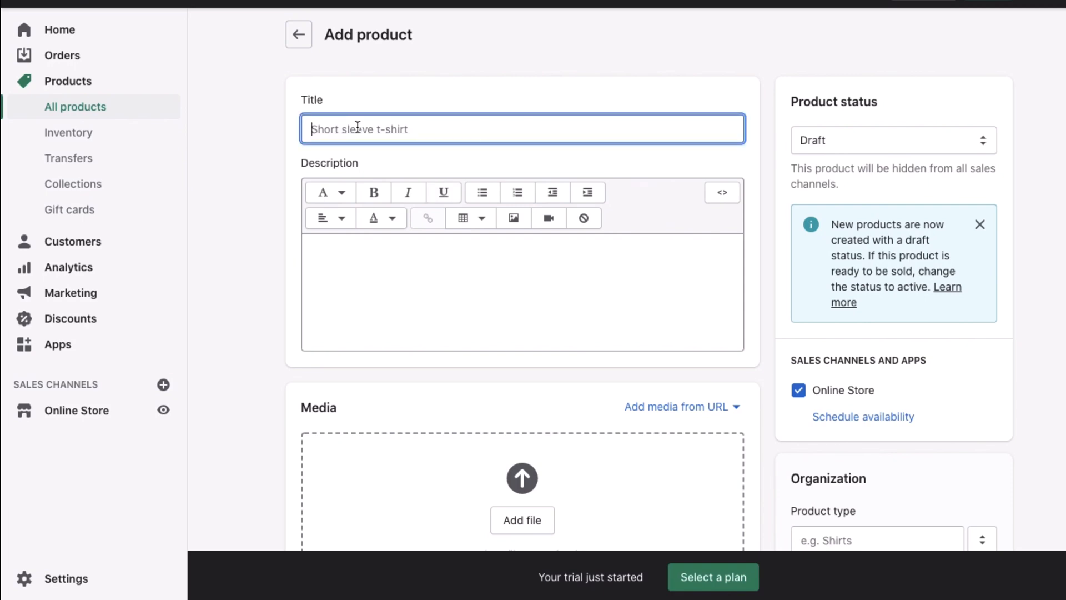
scroll(357, 127, down, 1)
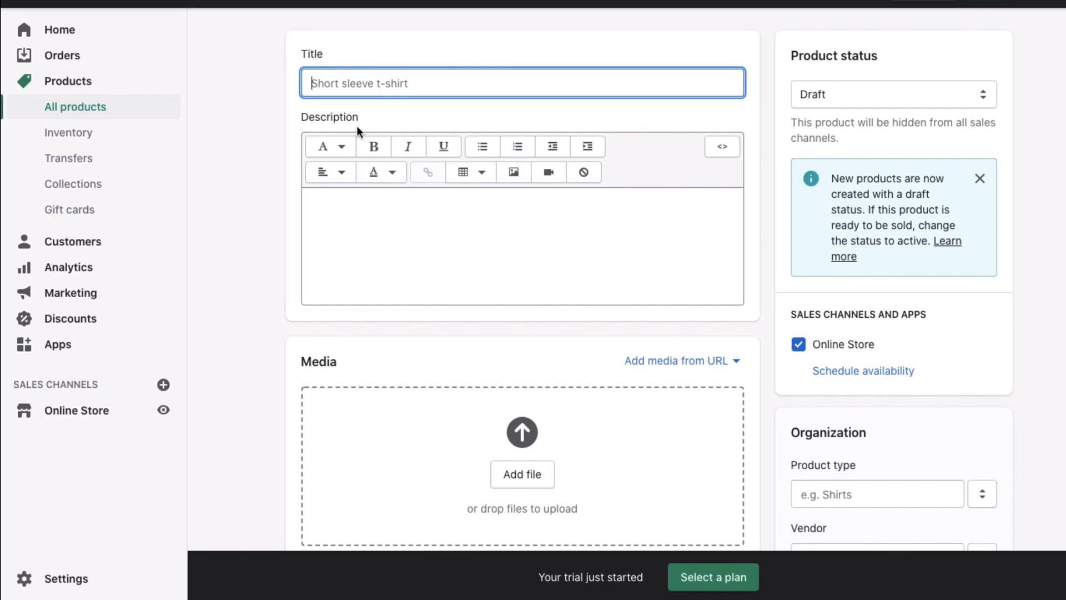
text(Ba)
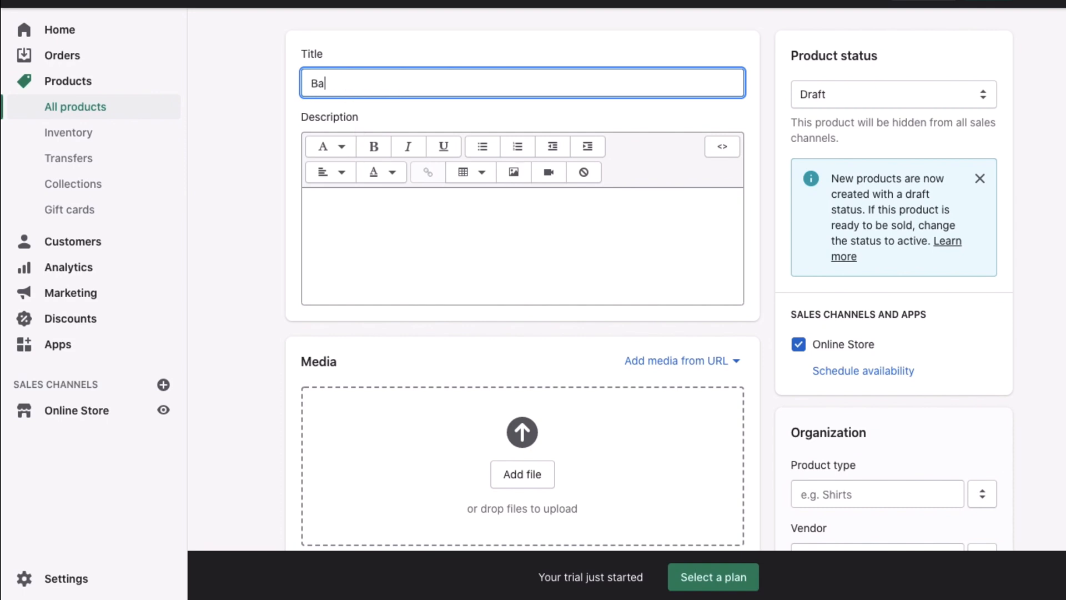
key(BackSpace)
text(lack bodycon dress)
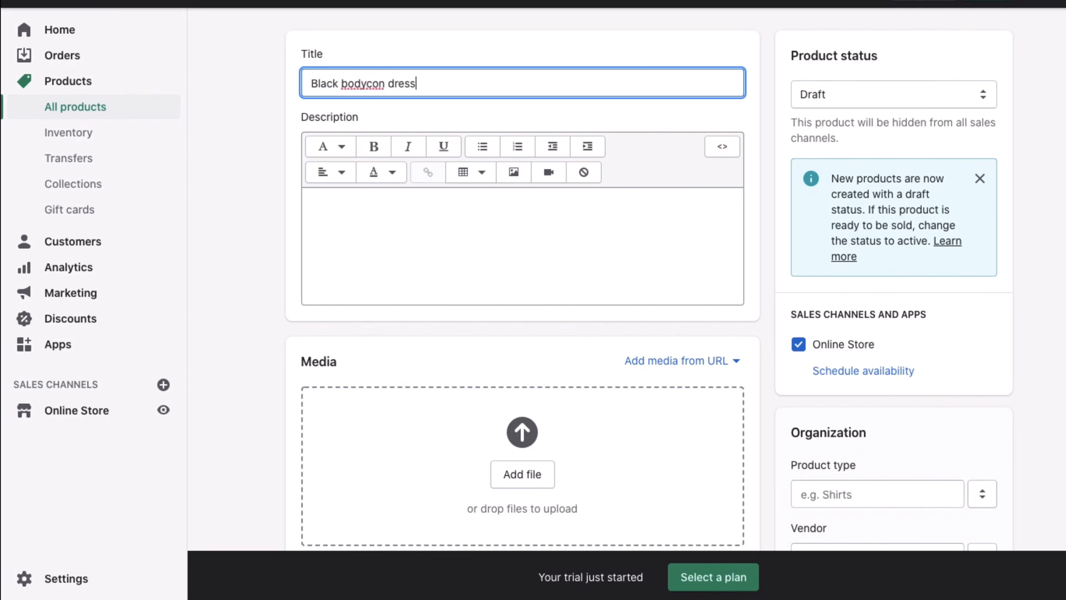
Write the description 'black bodycon dress perfect for parties.', '100% polyester', 'Check our size guide.'
click(376, 251)
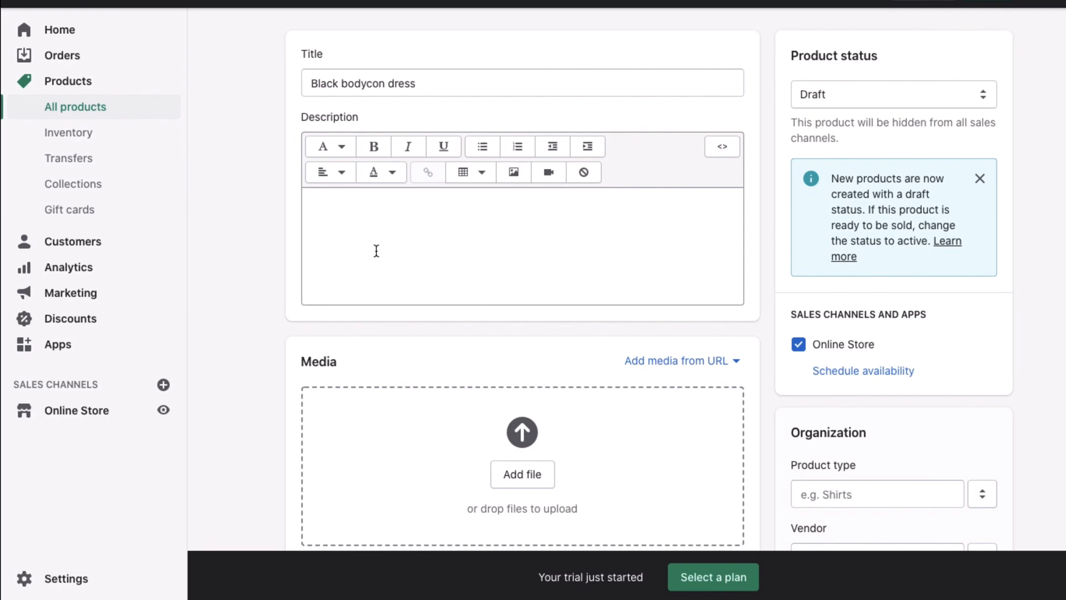
text(black bodycon dress per)
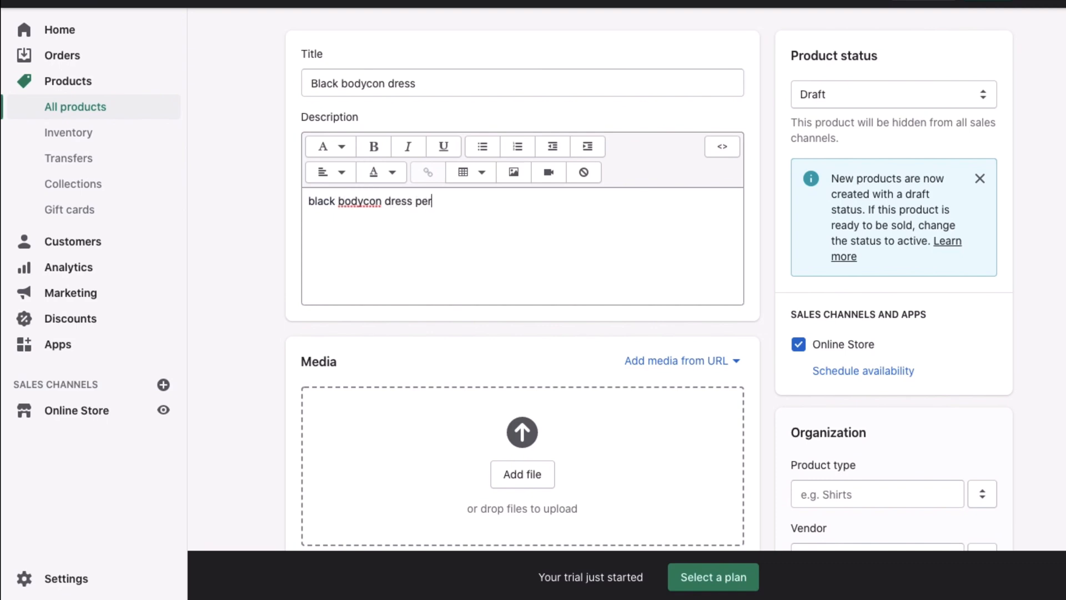
text(fect for parties.)
key(Return)
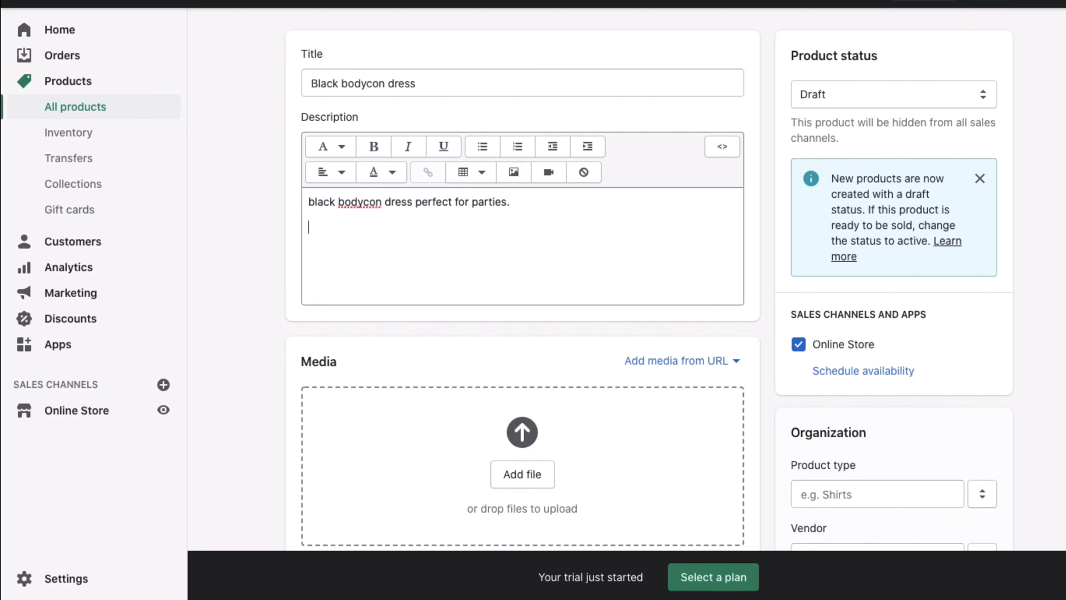
text(100% polyester  Check o)
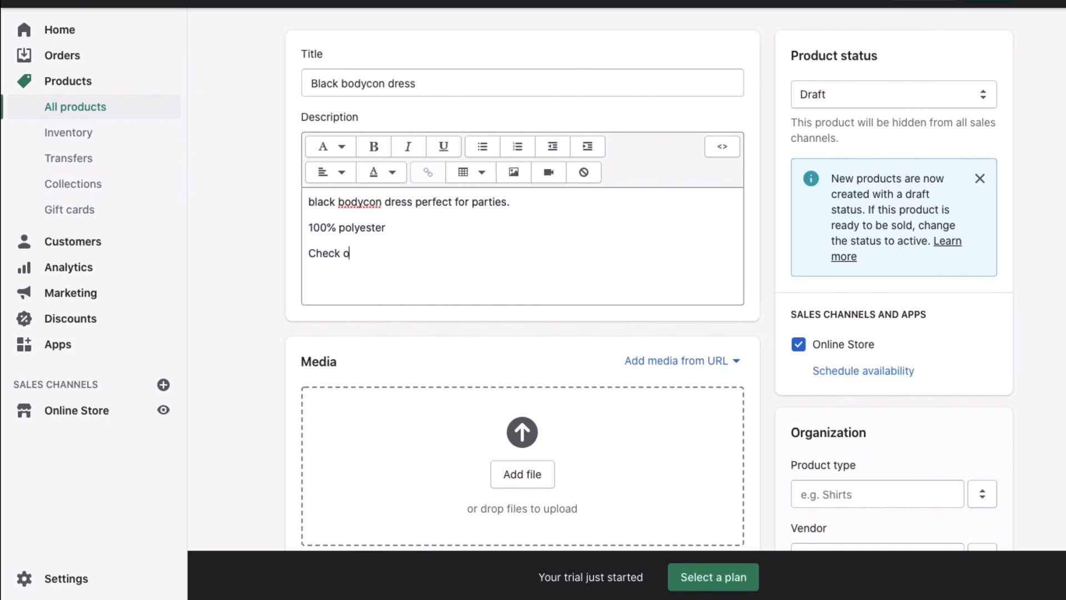
text(ur size guide.)
scroll(398, 321, down, 4)
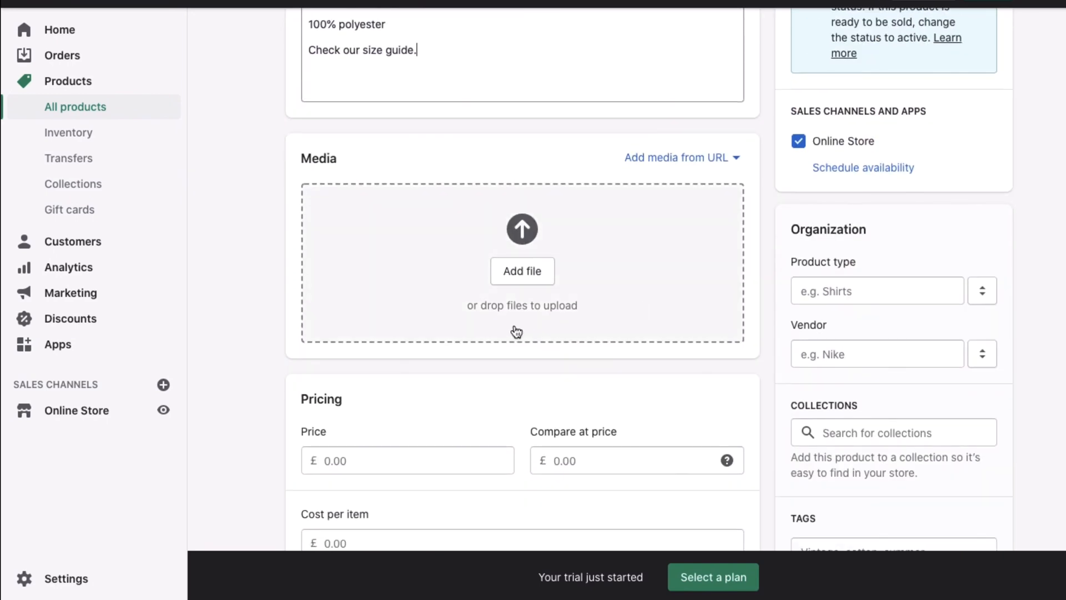
scroll(541, 275, down, 2)
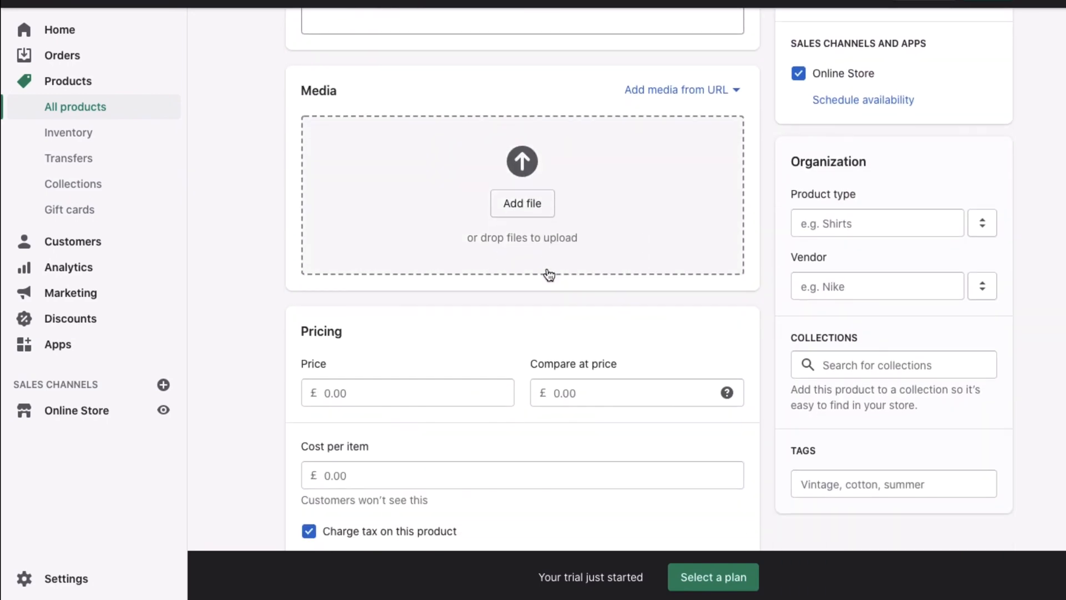
Upload the bodycon dress photo from the videos folder to the product's Media
click(506, 189)
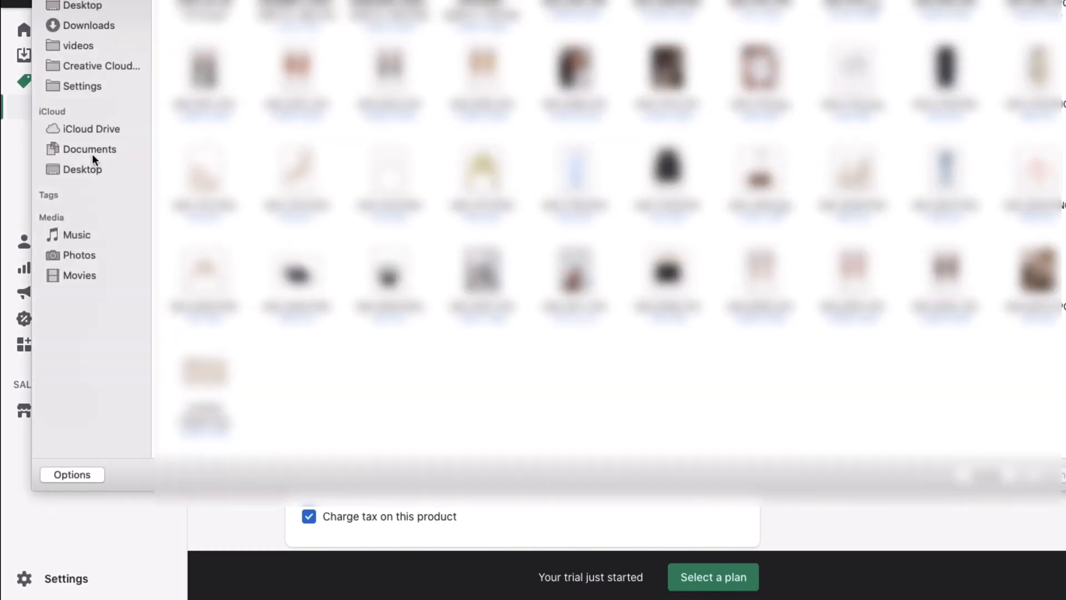
click(86, 46)
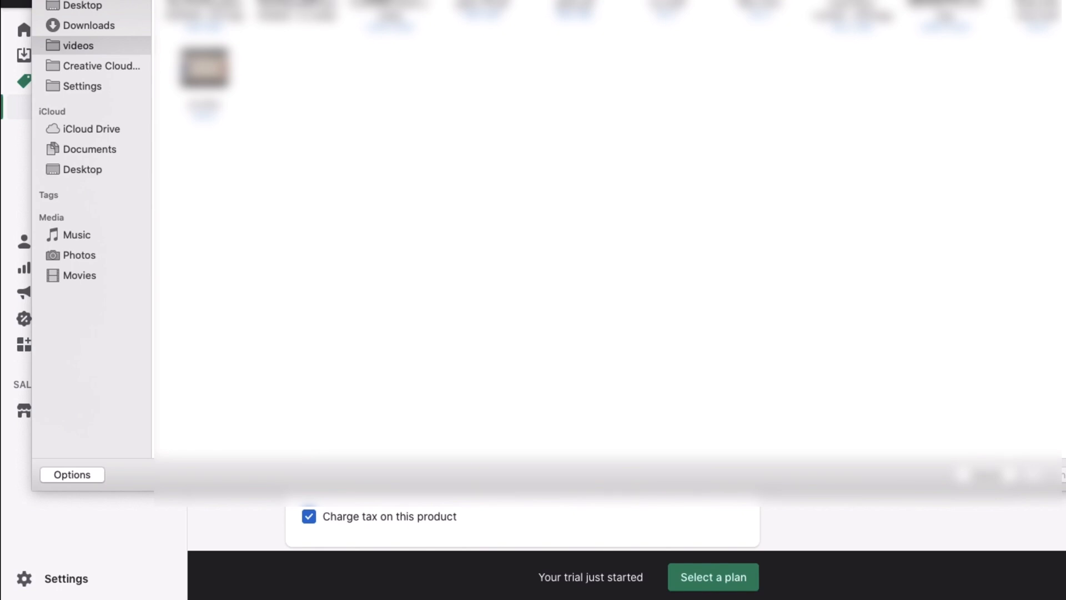
click(852, 12)
click(1054, 476)
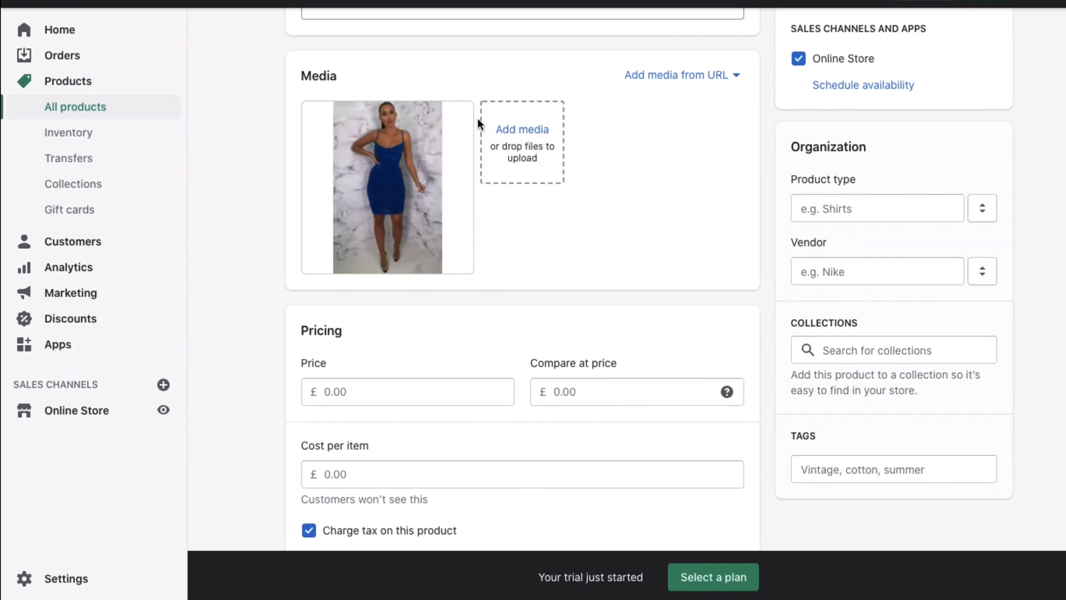
Set the price to £50.00 and the compare-at price to £40.00
scroll(498, 249, down, 4)
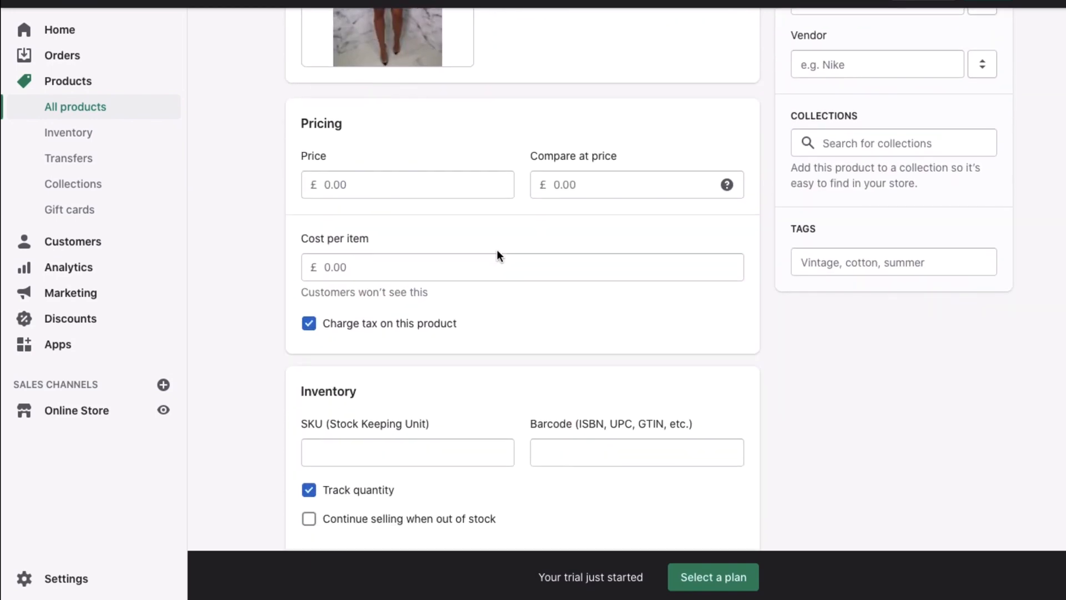
click(329, 151)
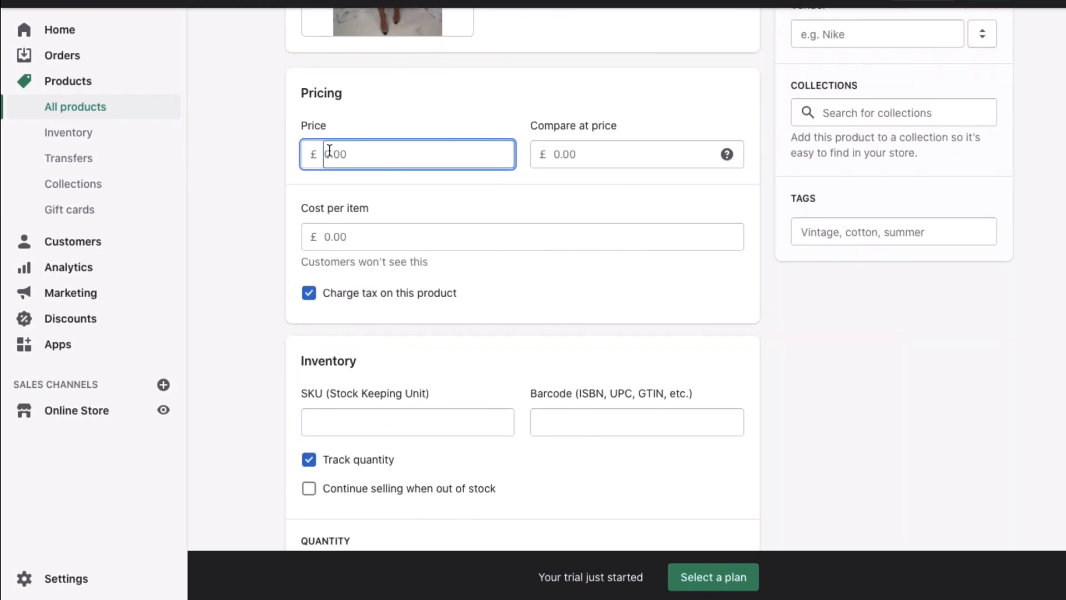
text(50)
click(514, 175)
click(586, 156)
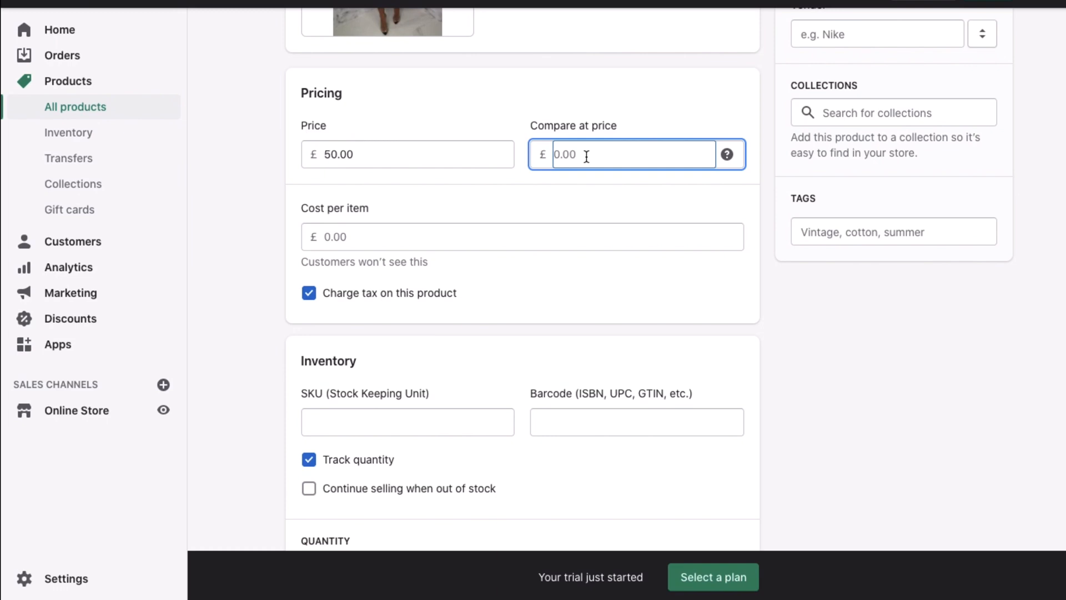
text(40)
click(573, 98)
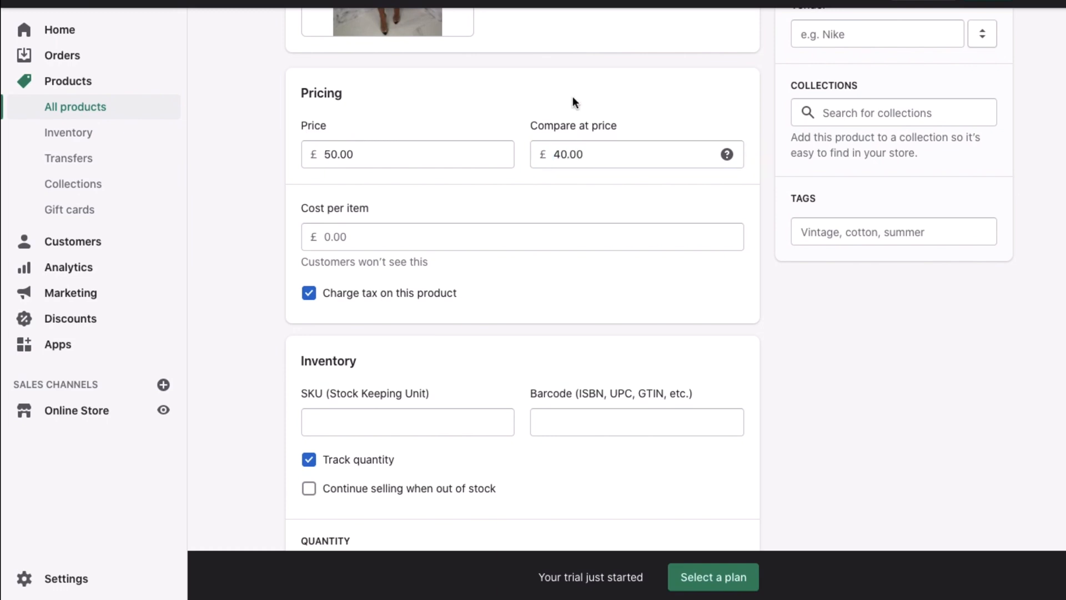
Turn off tax charging and set cost per item to £25.00, giving 50% margin
scroll(359, 231, down, 1)
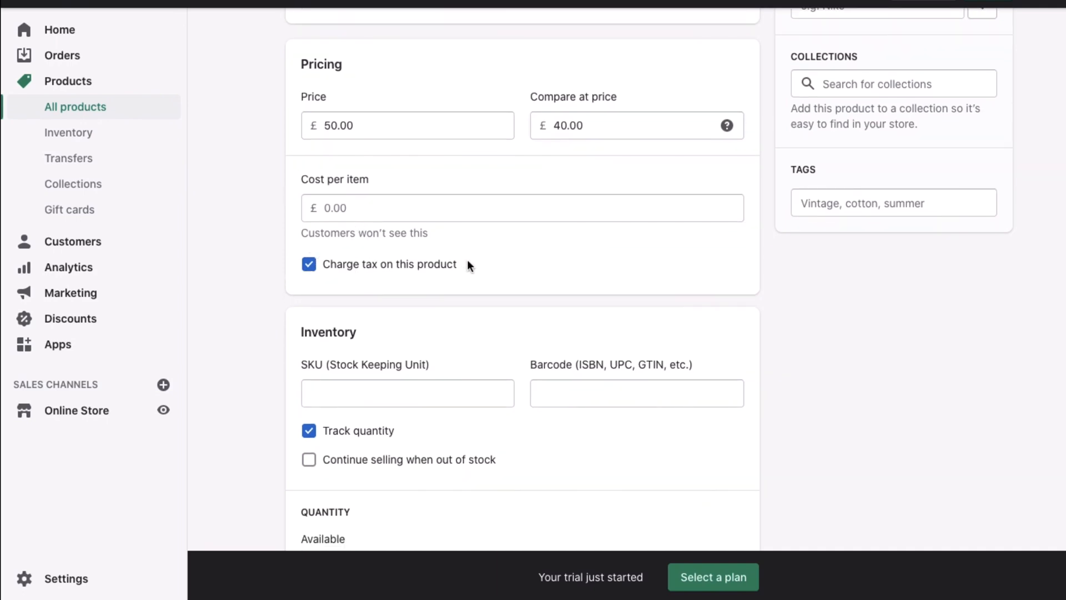
drag(465, 266, 318, 269)
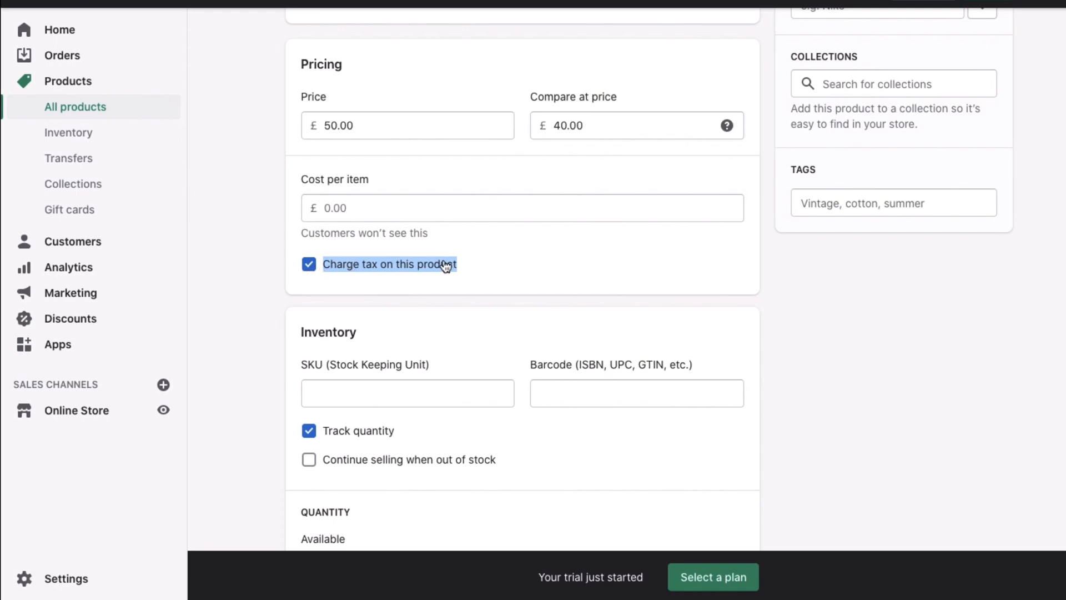
click(473, 264)
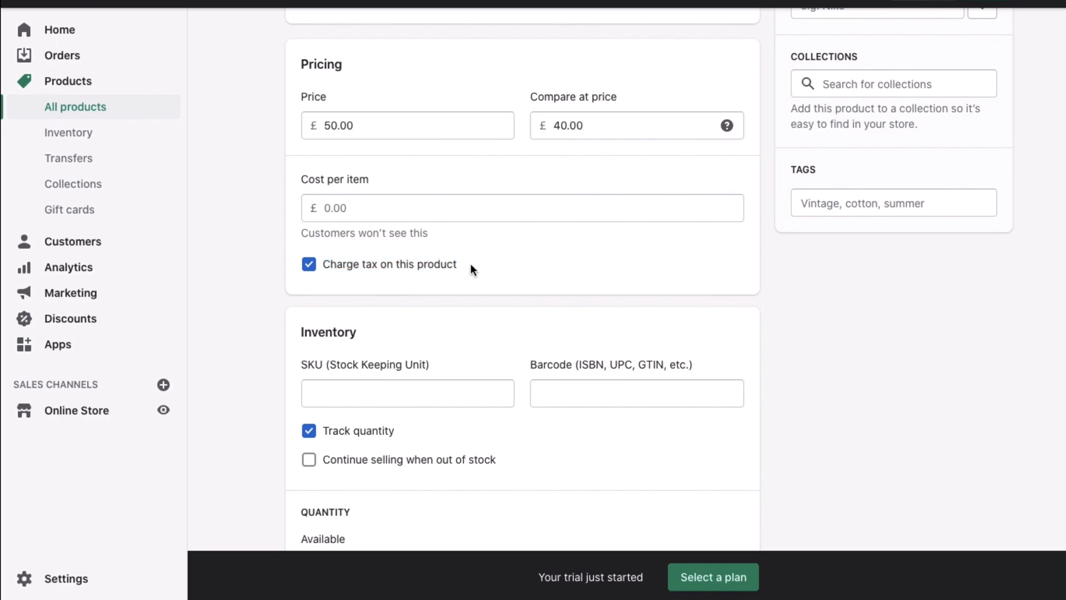
drag(471, 265, 340, 271)
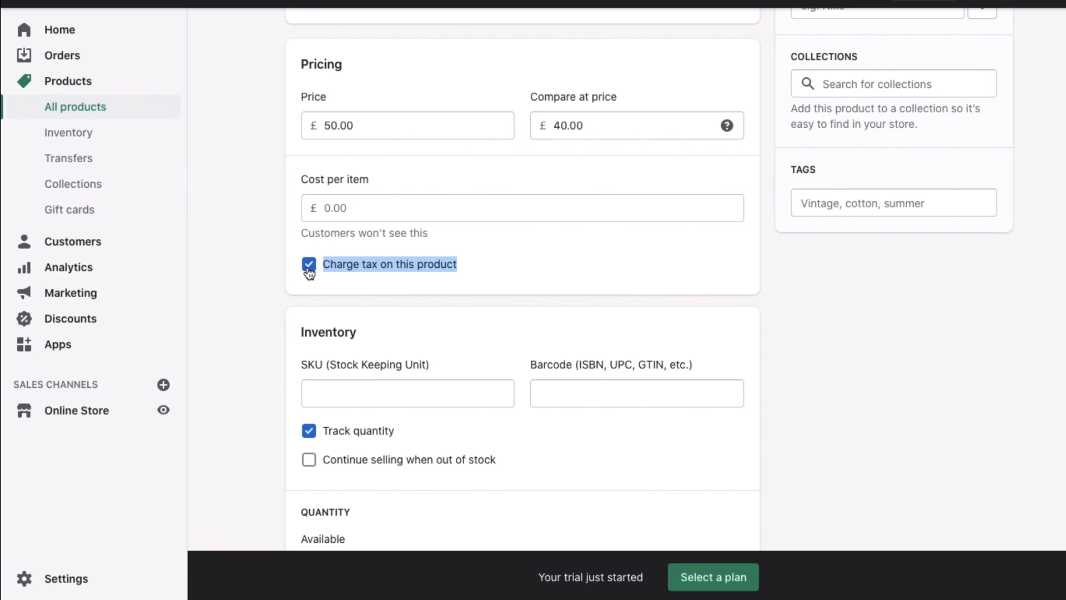
click(308, 265)
click(337, 209)
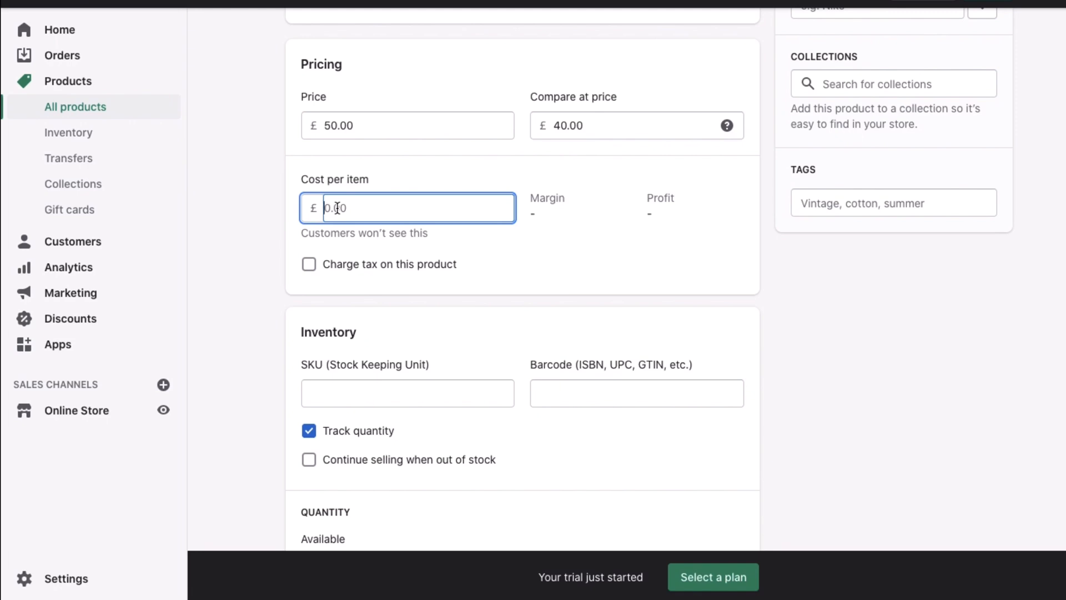
text(25)
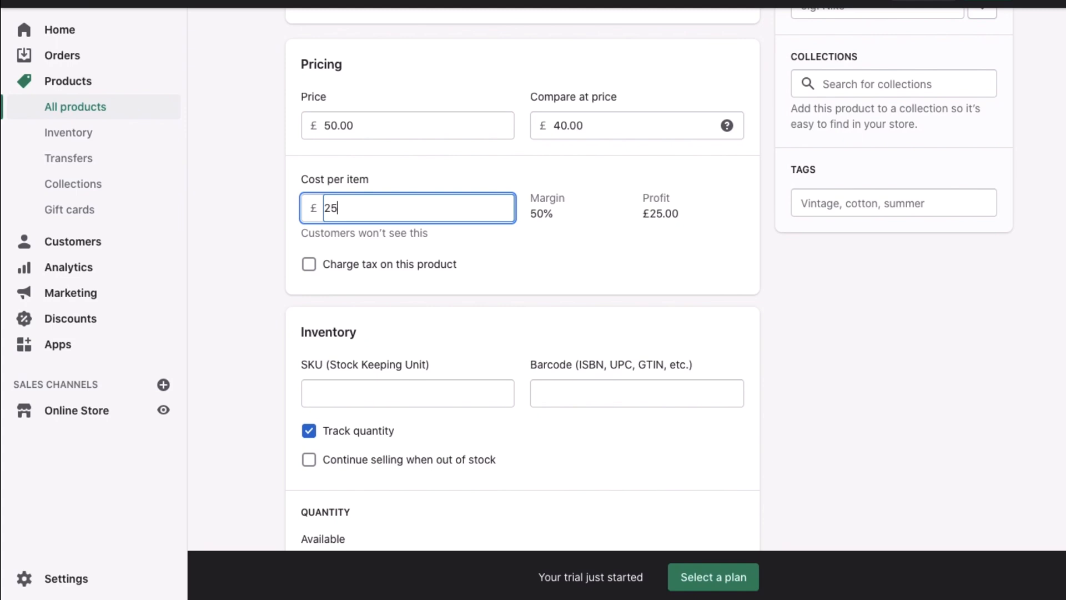
click(451, 169)
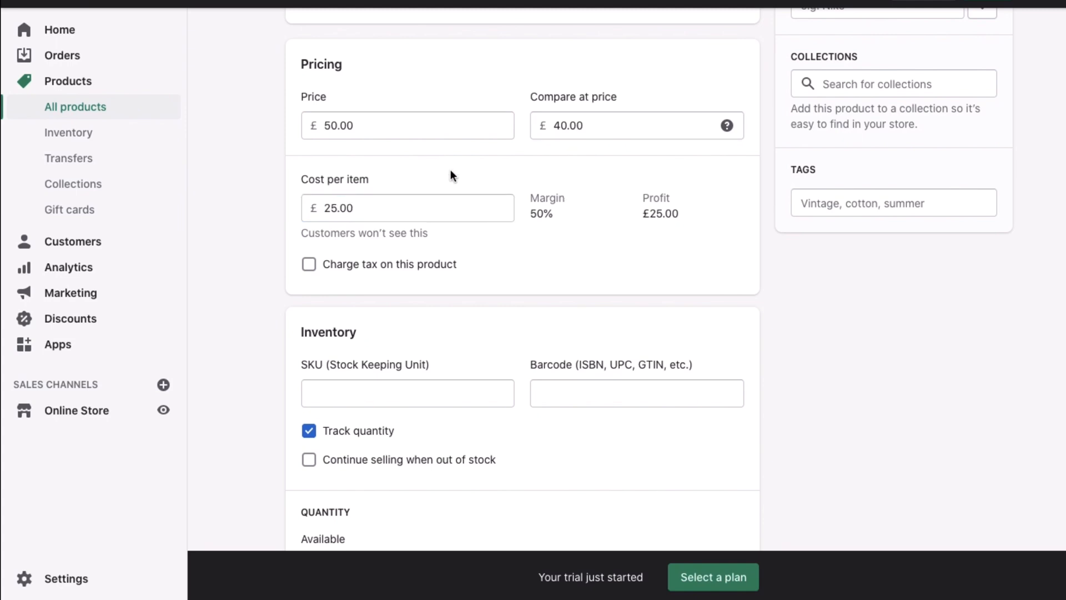
drag(572, 212, 525, 211)
click(691, 214)
Turn tax charging back on and give the dress SKU BBD2001
scroll(465, 281, down, 3)
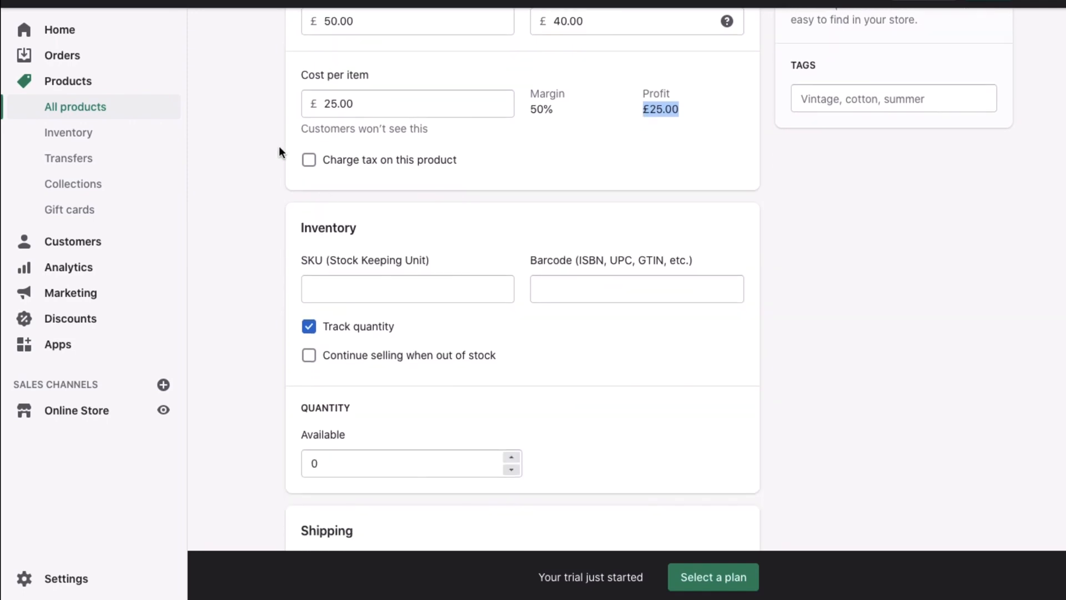
click(320, 161)
scroll(419, 191, down, 5)
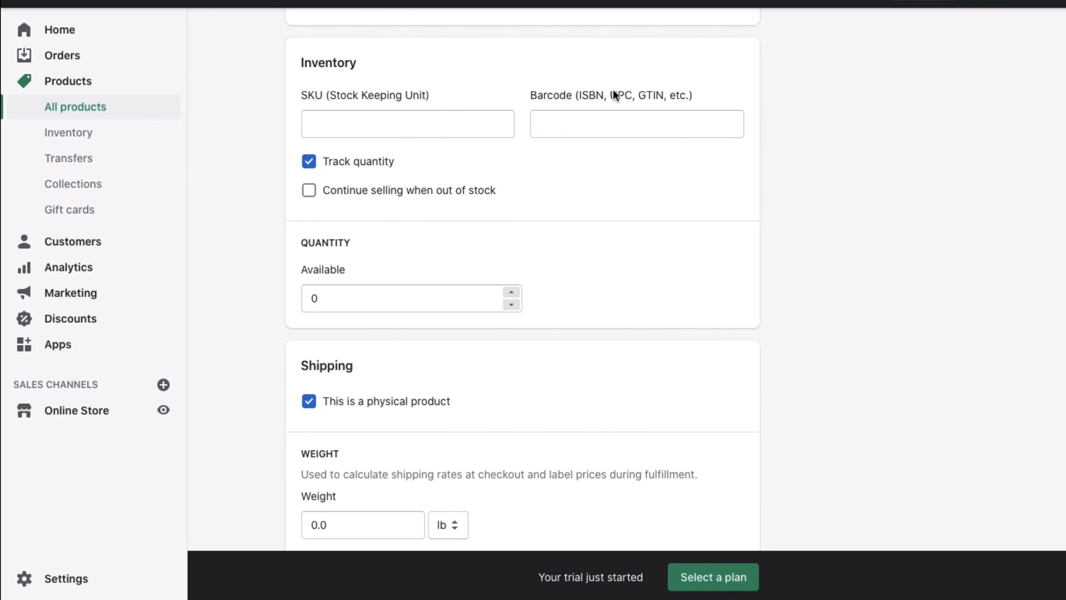
click(341, 124)
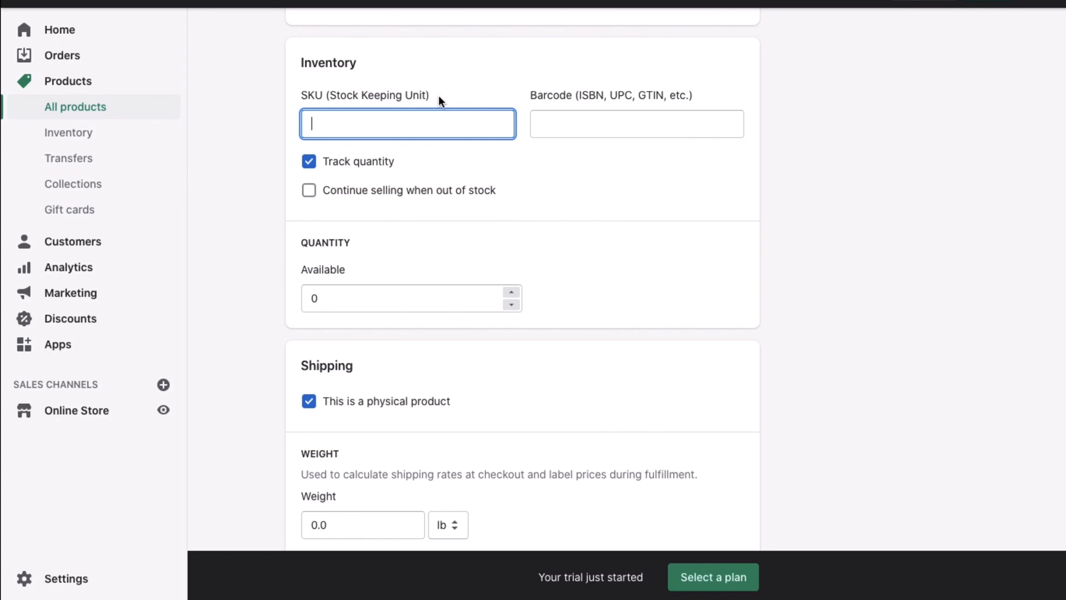
text(BBD2001)
click(666, 165)
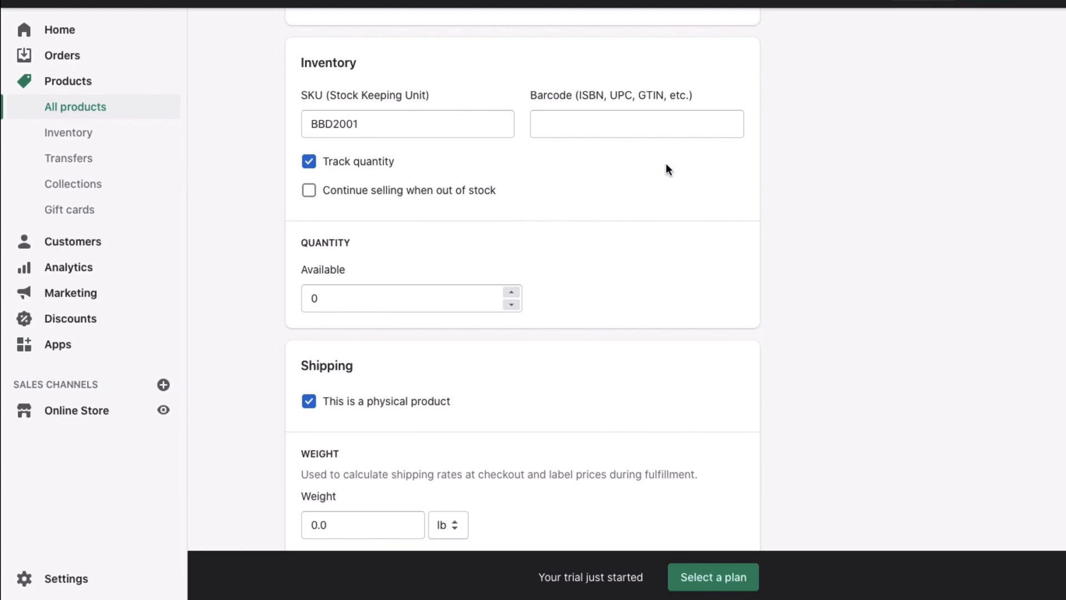
Review the Track quantity option and clear the available quantity of 0 to enter 5
scroll(474, 272, down, 2)
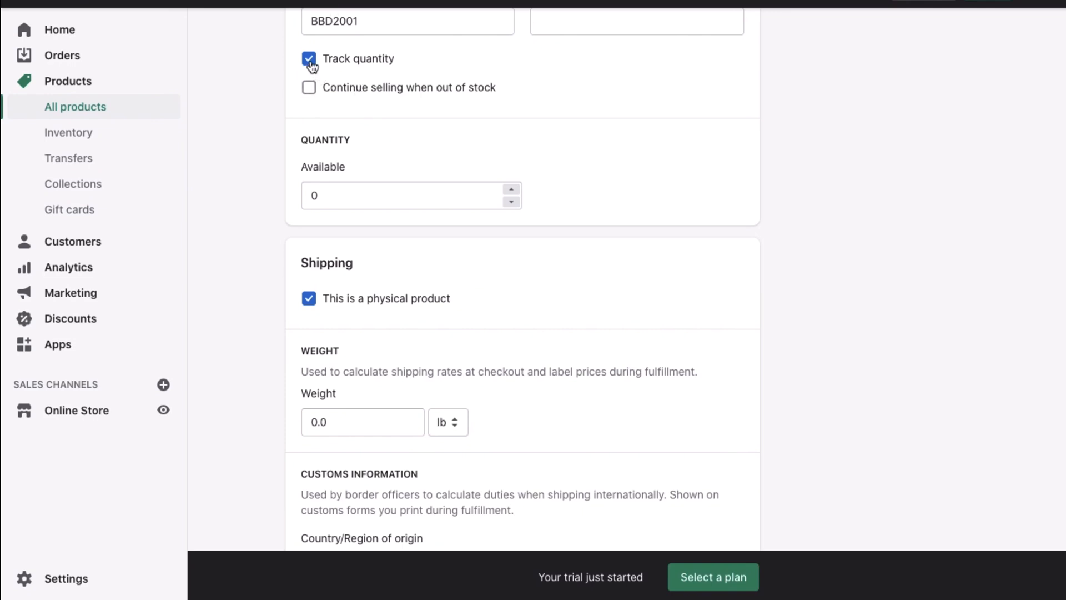
drag(402, 58, 327, 58)
click(414, 55)
drag(398, 59, 318, 63)
scroll(468, 64, up, 2)
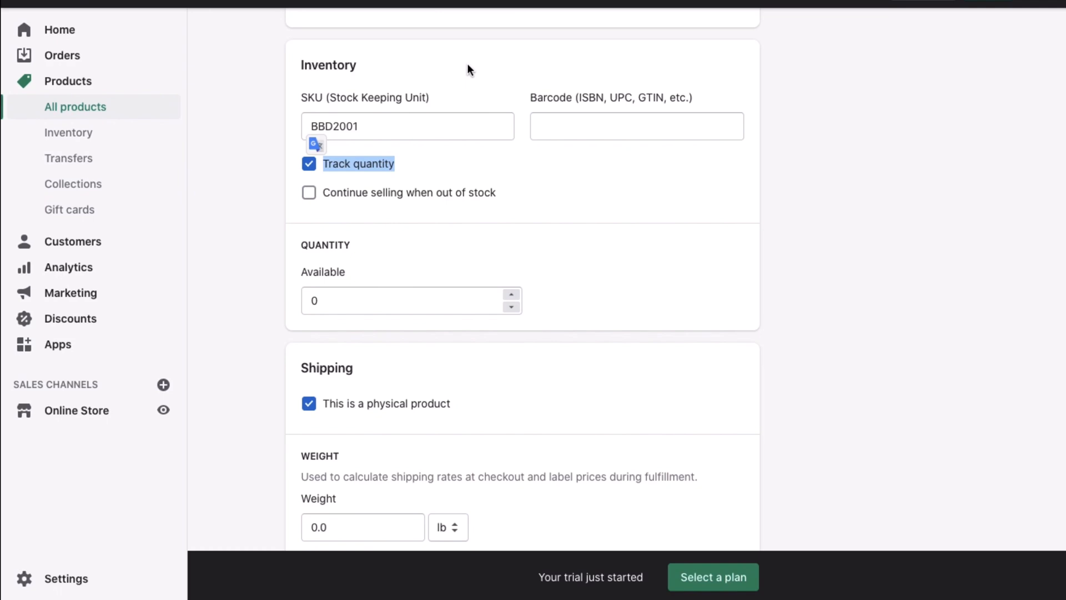
click(549, 213)
scroll(547, 213, down, 3)
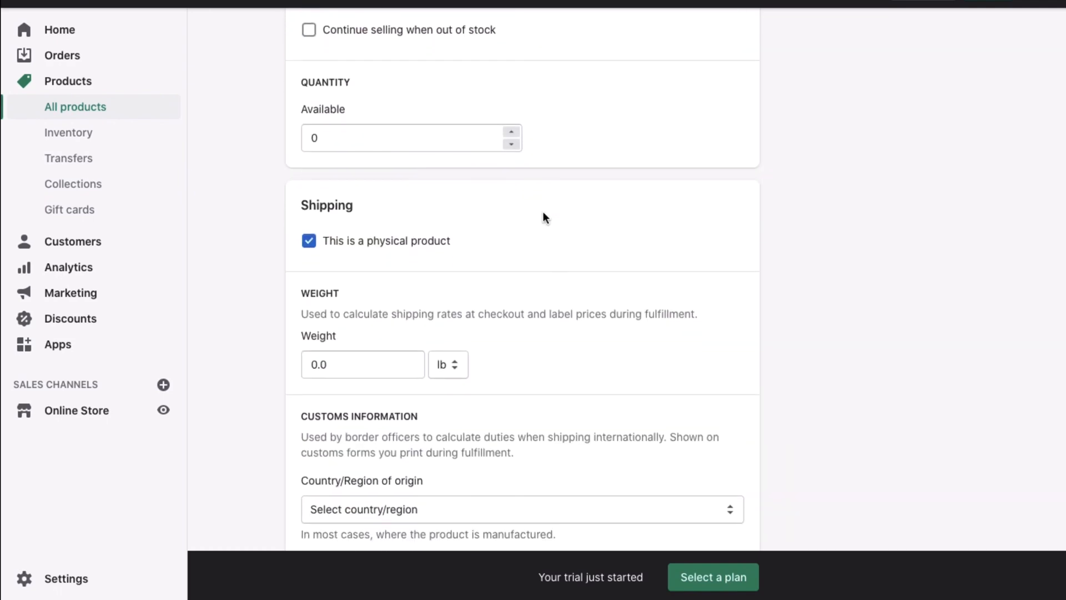
click(352, 142)
key(BackSpace)
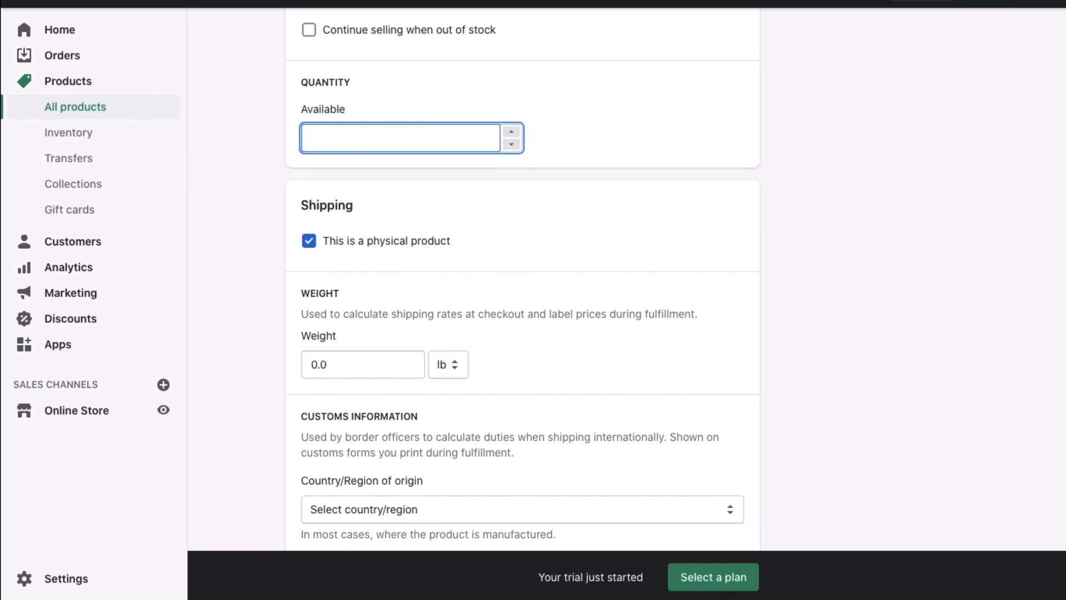
Set the available quantity to 5
text(5)
click(568, 174)
scroll(567, 174, down, 3)
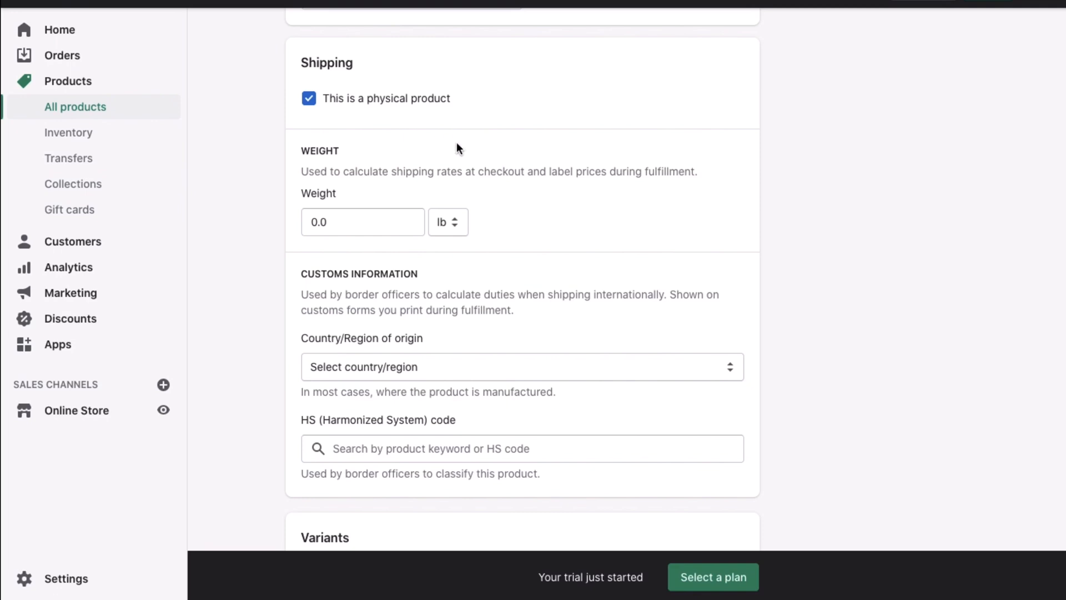
scroll(483, 178, down, 1)
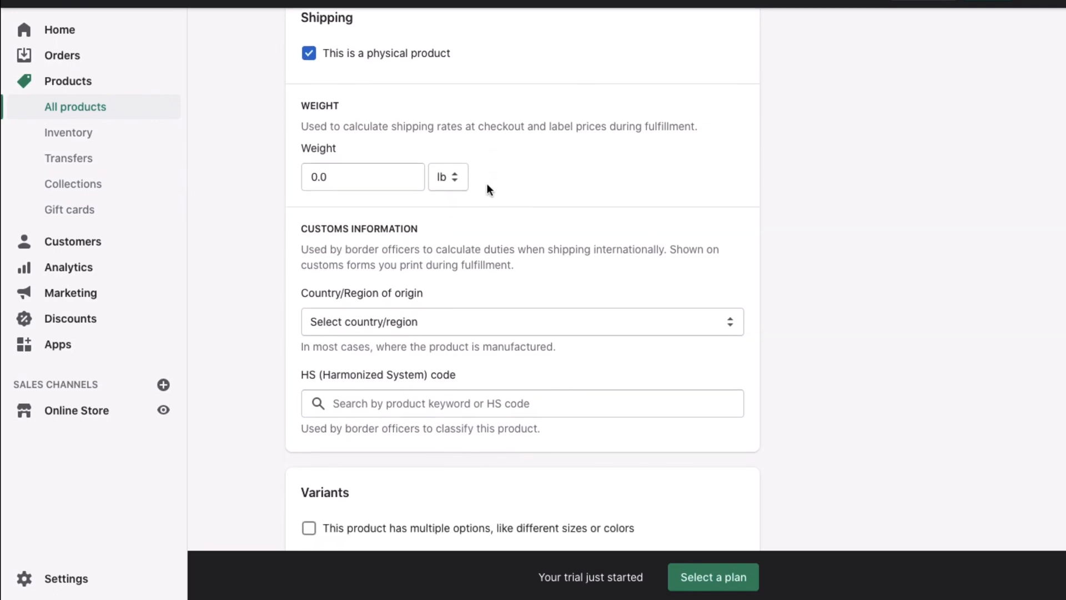
Set the shipping weight to 0.058 kg, switching the unit from lb
click(439, 171)
click(446, 201)
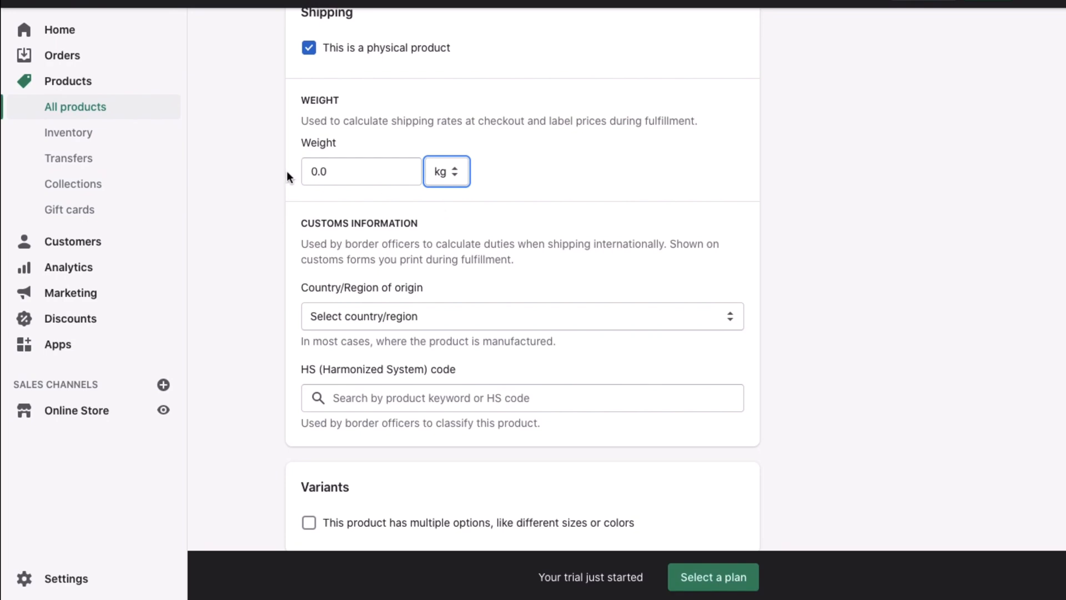
click(368, 170)
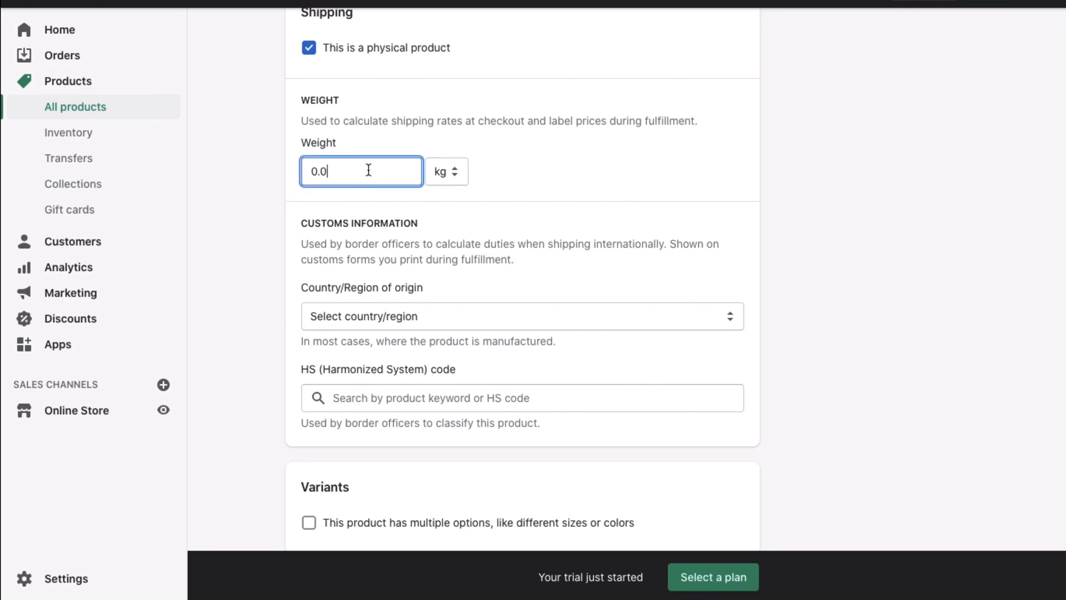
text(0)
key(BackSpace)
text(58)
click(522, 228)
scroll(516, 222, down, 2)
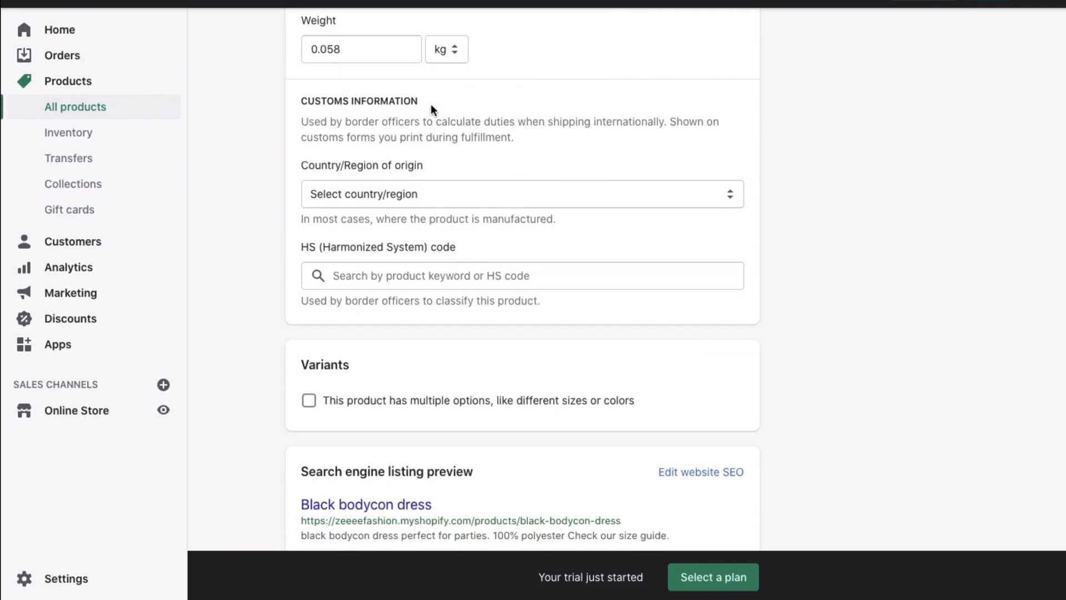
drag(430, 104, 305, 96)
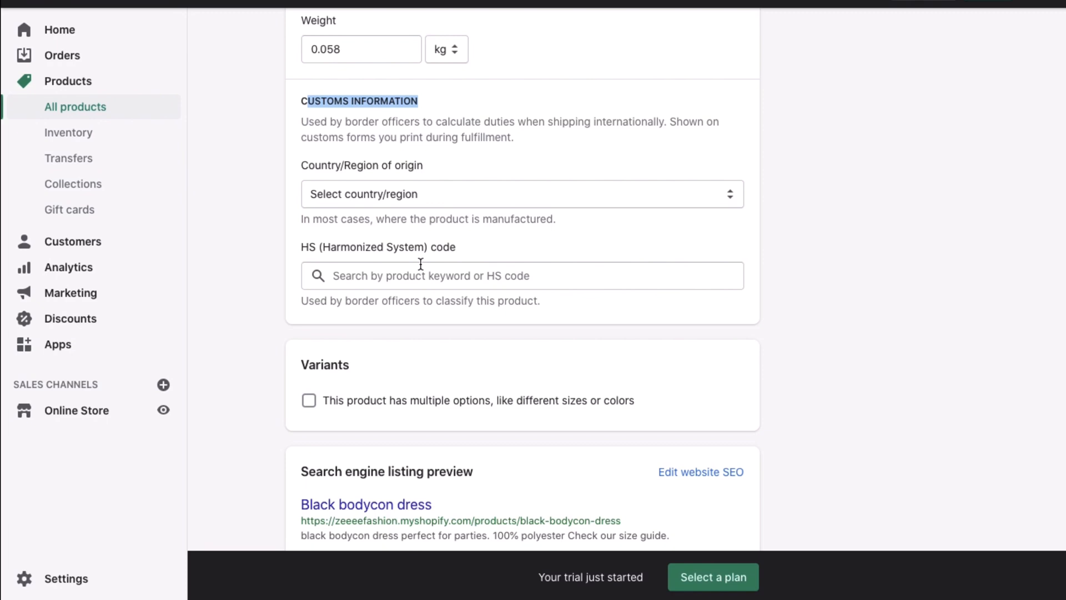
scroll(420, 264, down, 1)
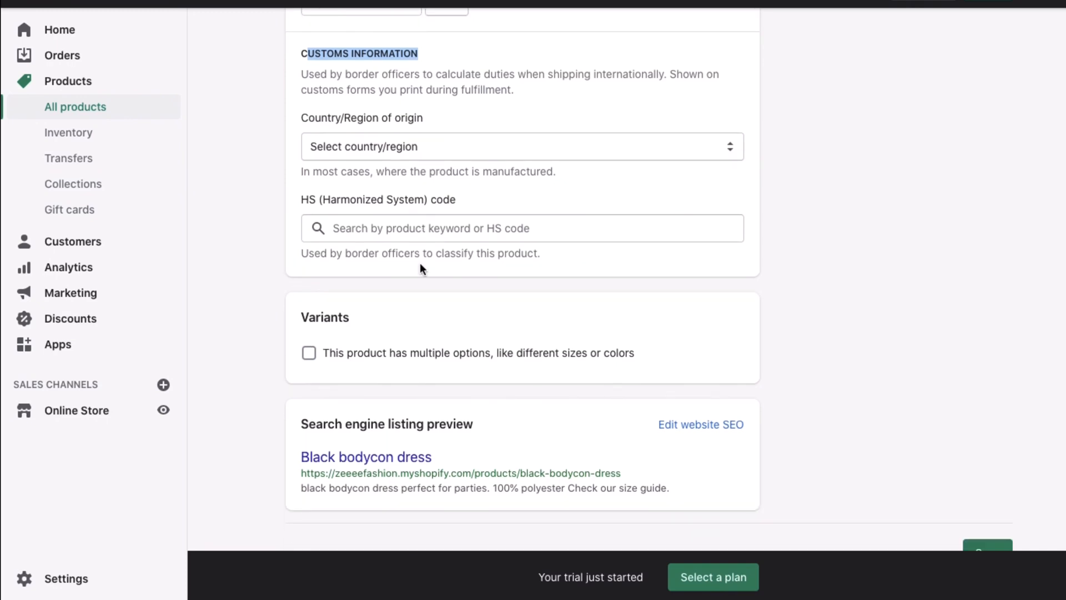
scroll(613, 172, up, 3)
scroll(612, 172, down, 2)
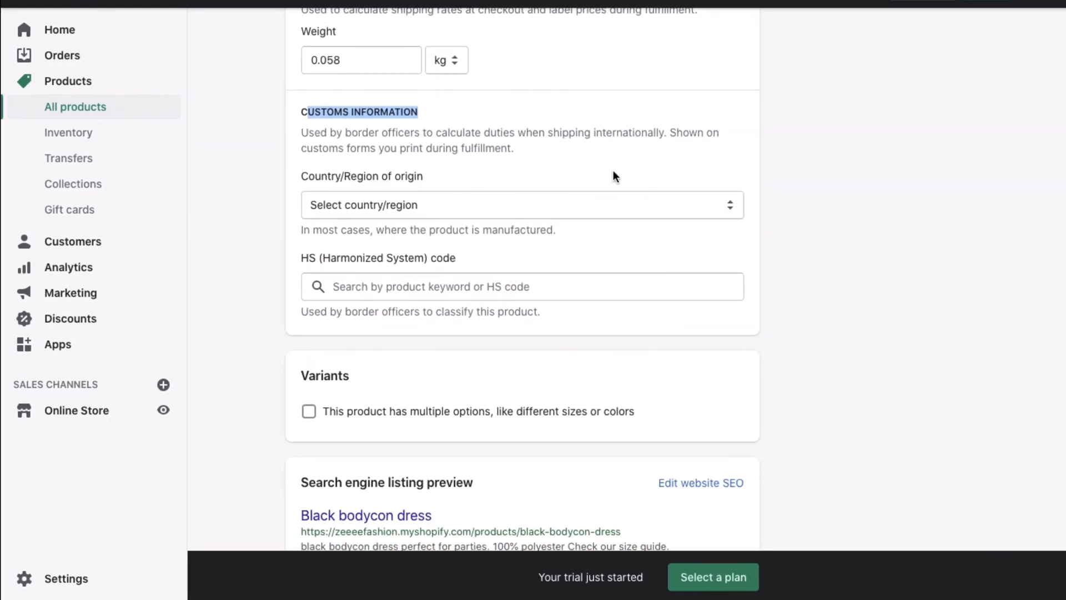
scroll(613, 173, down, 2)
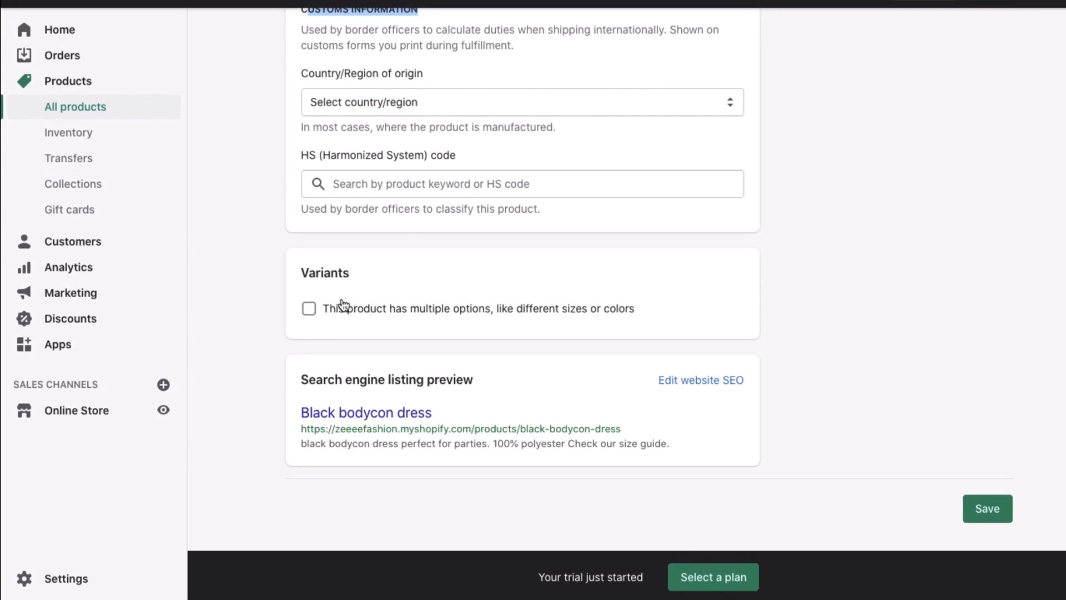
Enable multiple options and remove a wrongly combined Size value
click(310, 309)
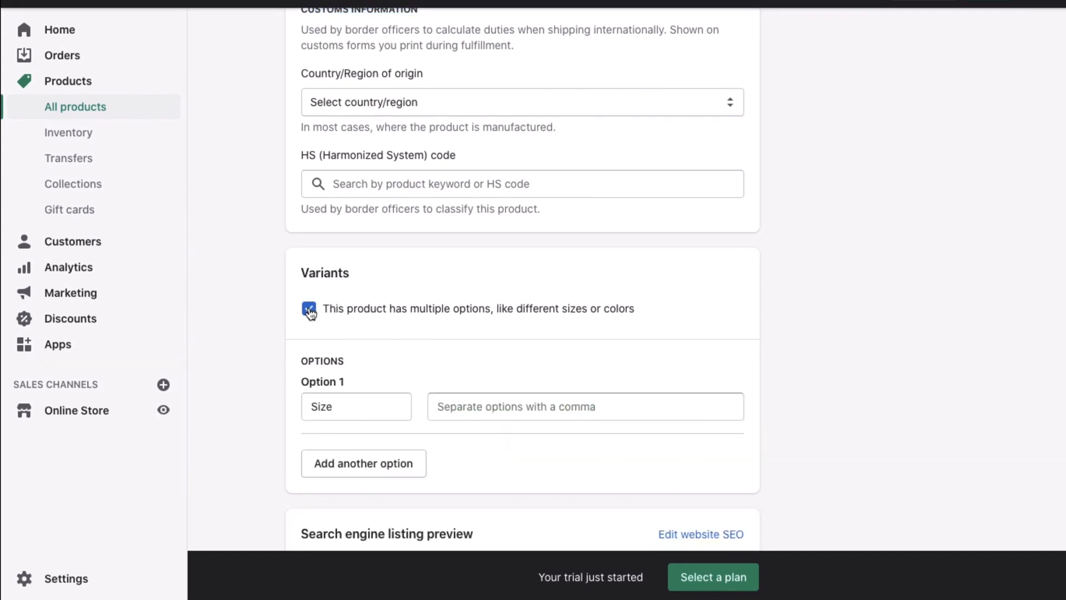
scroll(309, 312, down, 3)
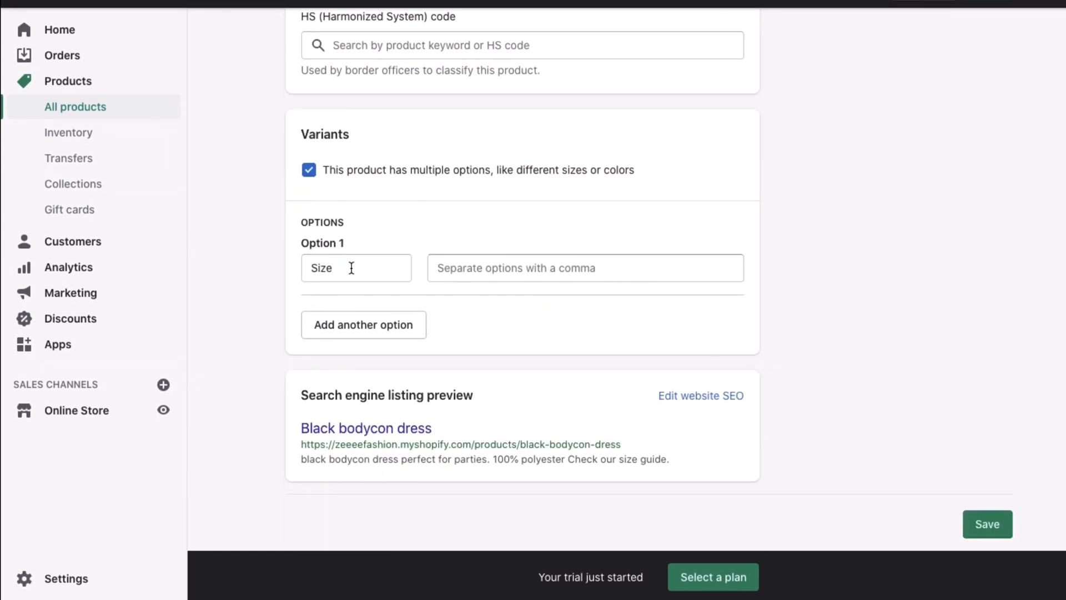
click(485, 270)
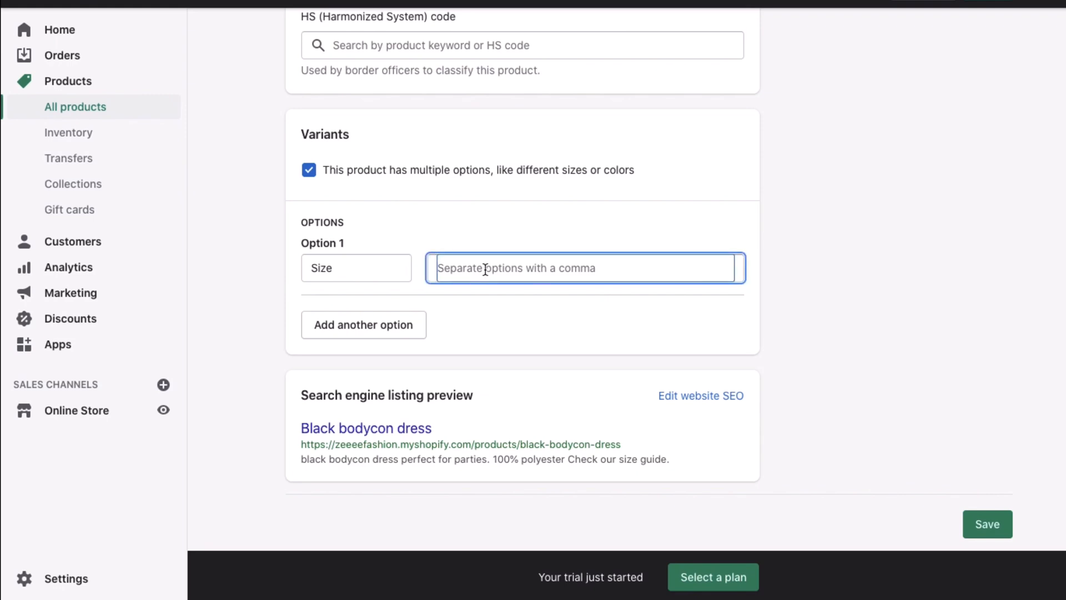
text(6 8 )
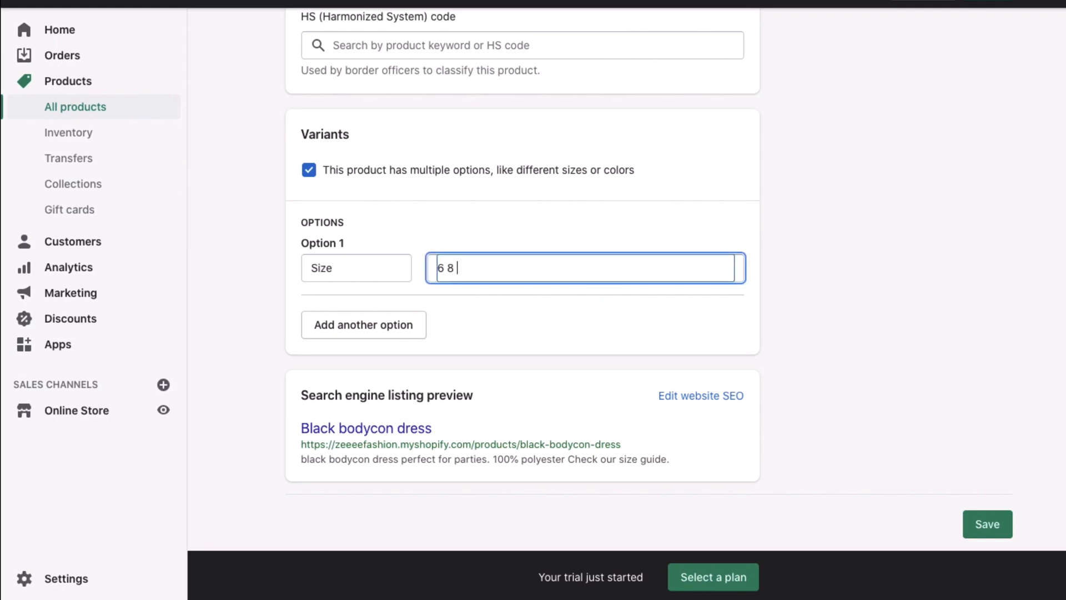
text(10)
key(BackSpace)
text(0 12)
key(Return)
click(502, 269)
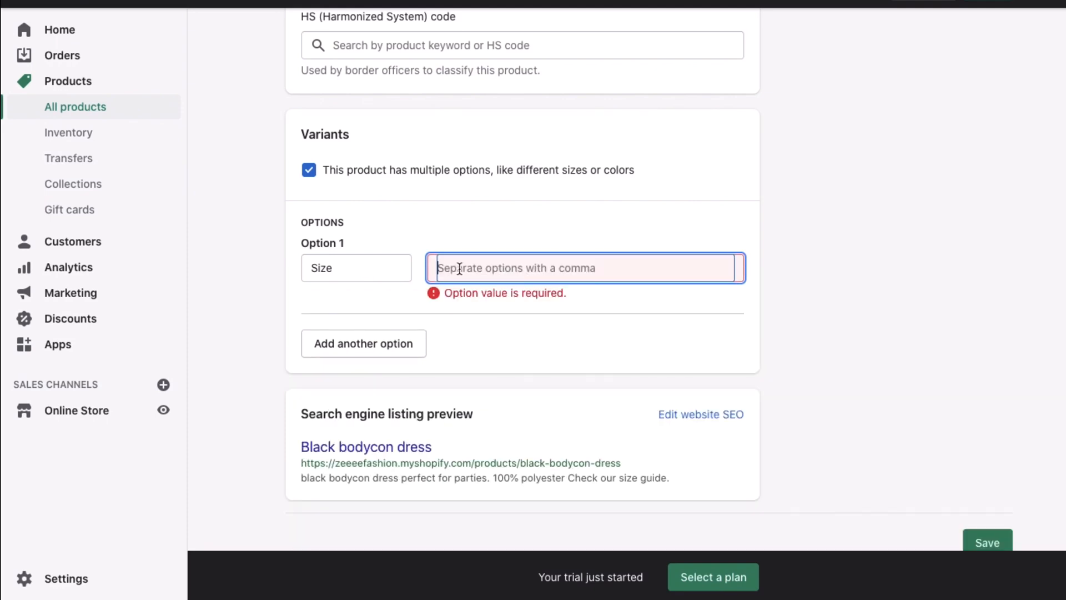
Add sizes 6, 8, 10 and 12 as separate Size values
text(6)
key(Return)
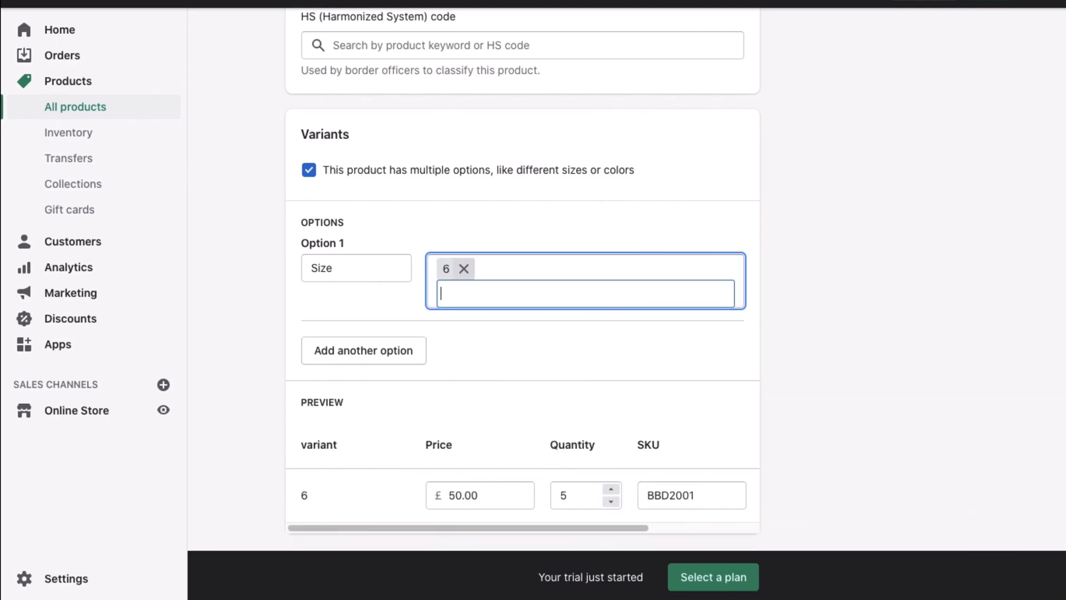
text(8)
key(Return)
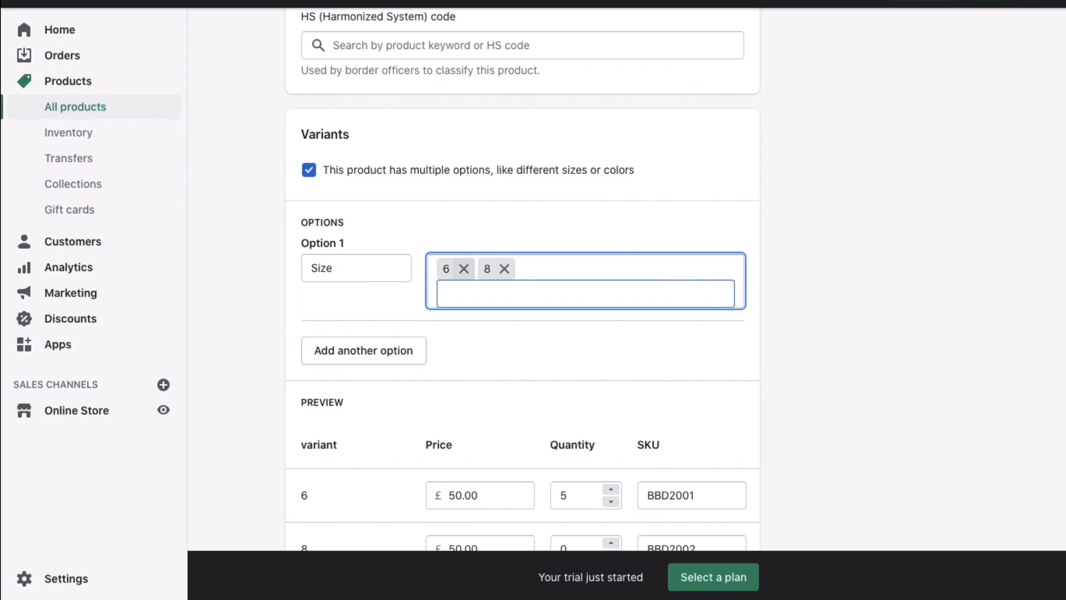
text(10)
key(Return)
text(12)
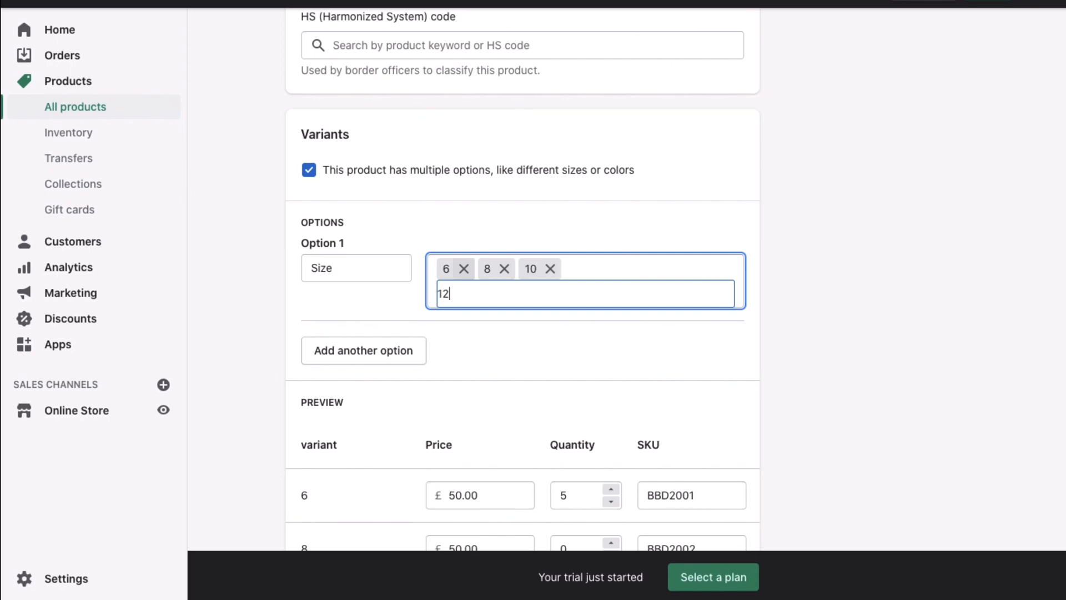
key(Return)
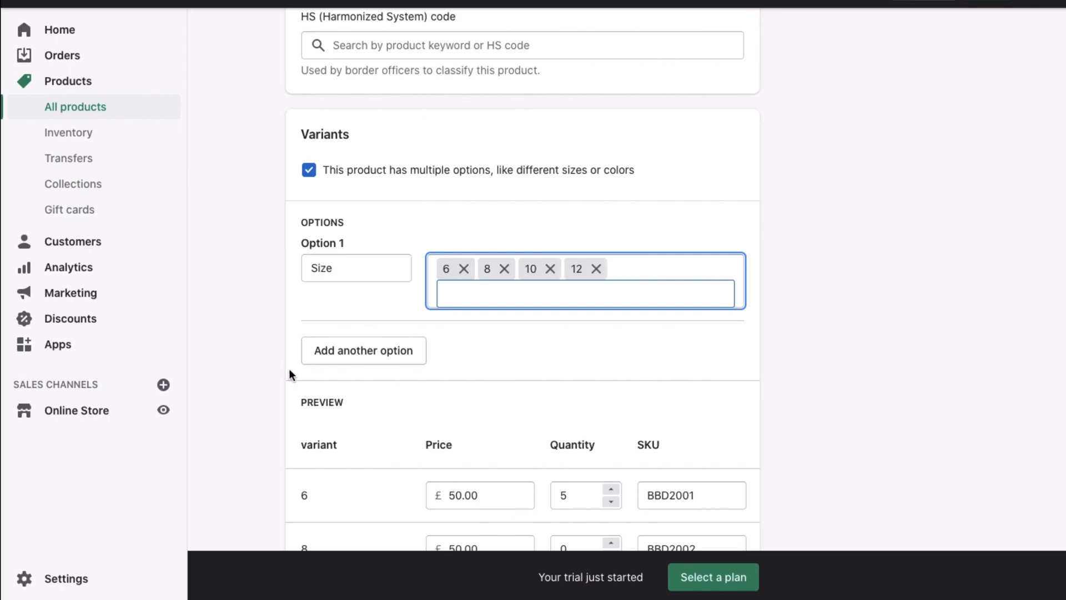
scroll(363, 288, down, 2)
Add a second option, Color, with values black, blue and red
click(350, 278)
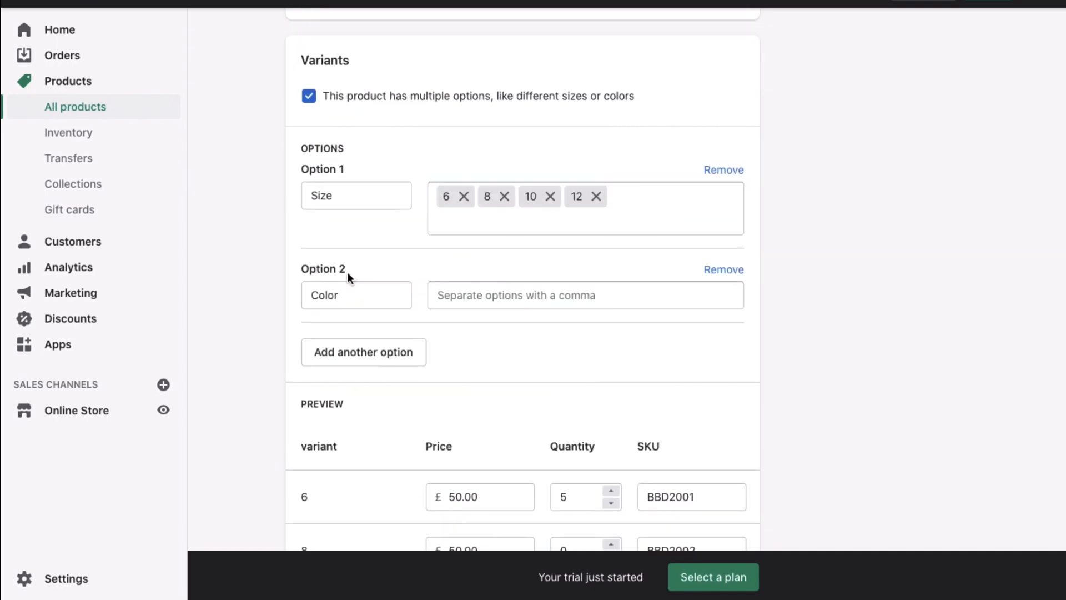
click(470, 297)
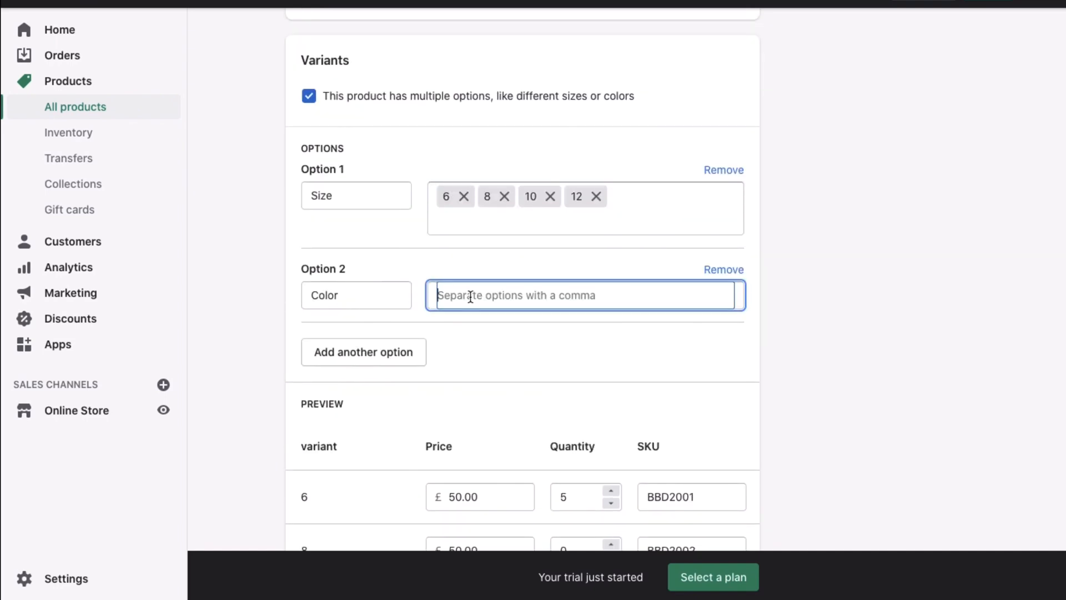
text(black)
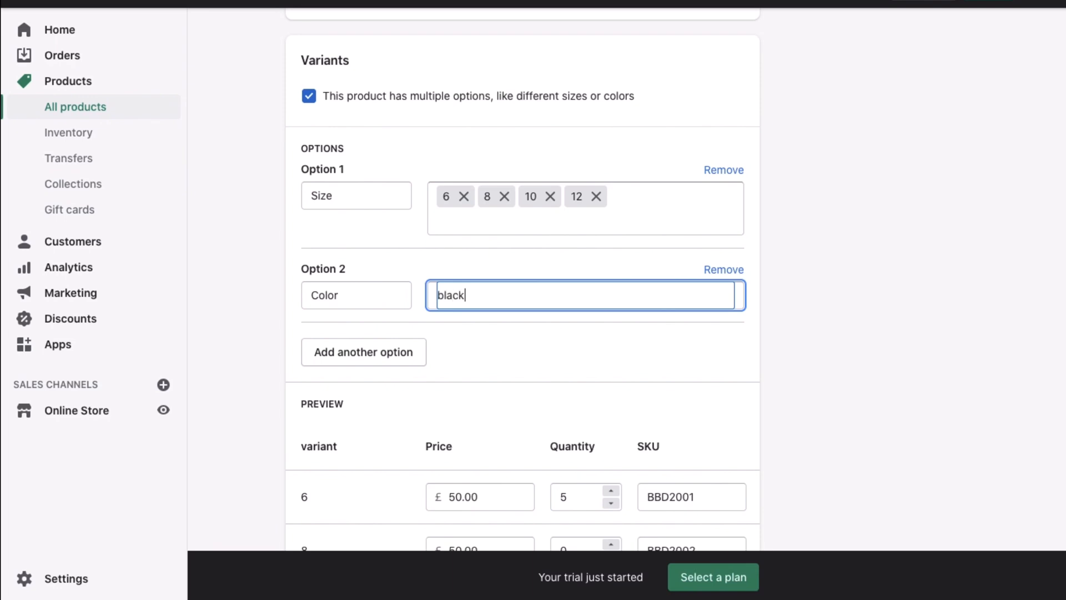
key(comma)
text(blue)
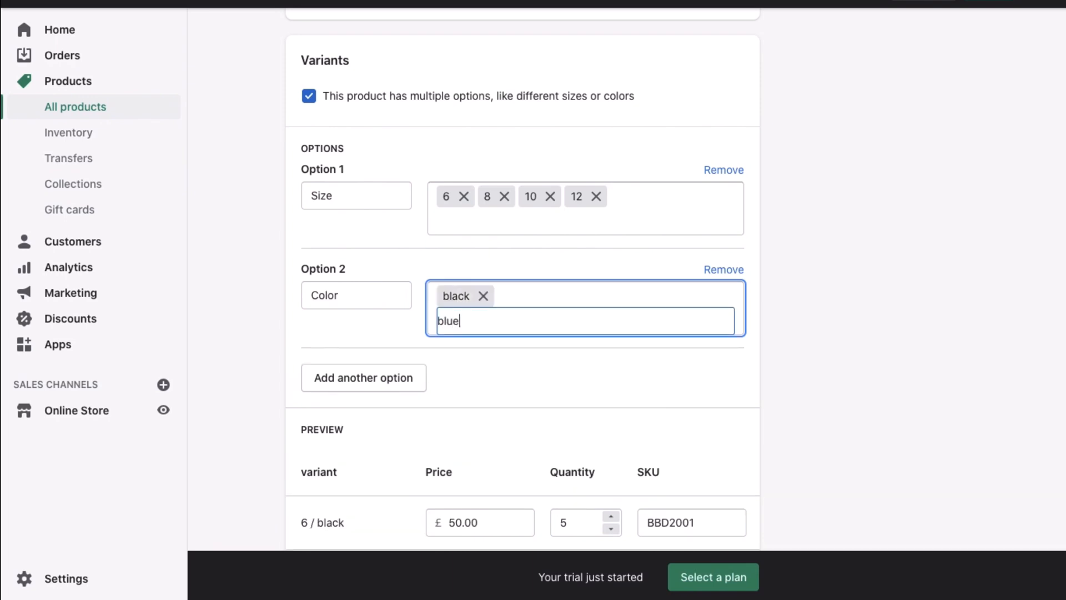
key(comma)
text(red)
key(comma)
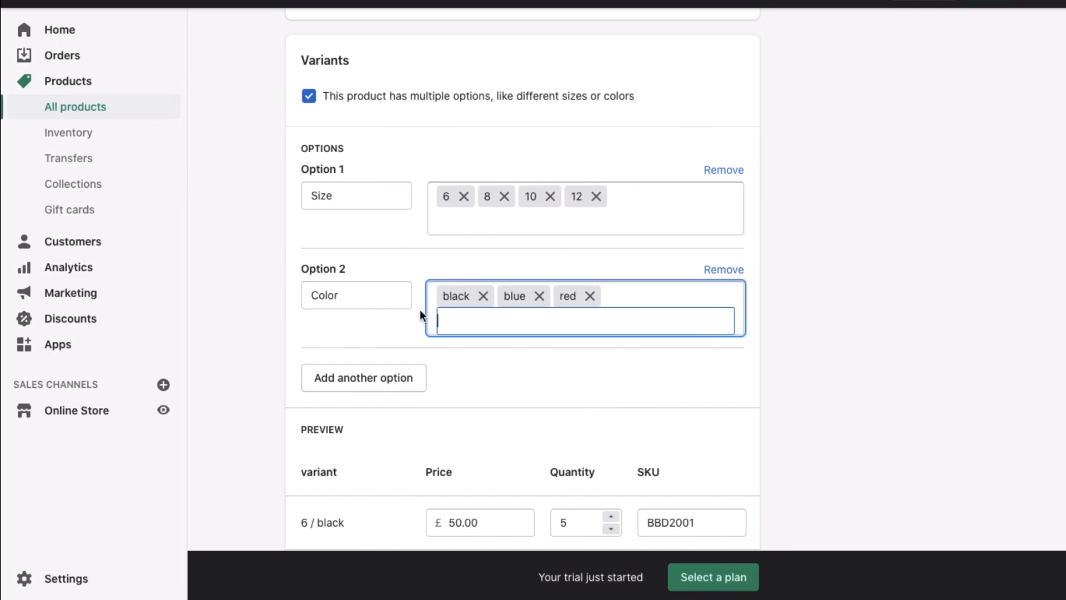
click(796, 311)
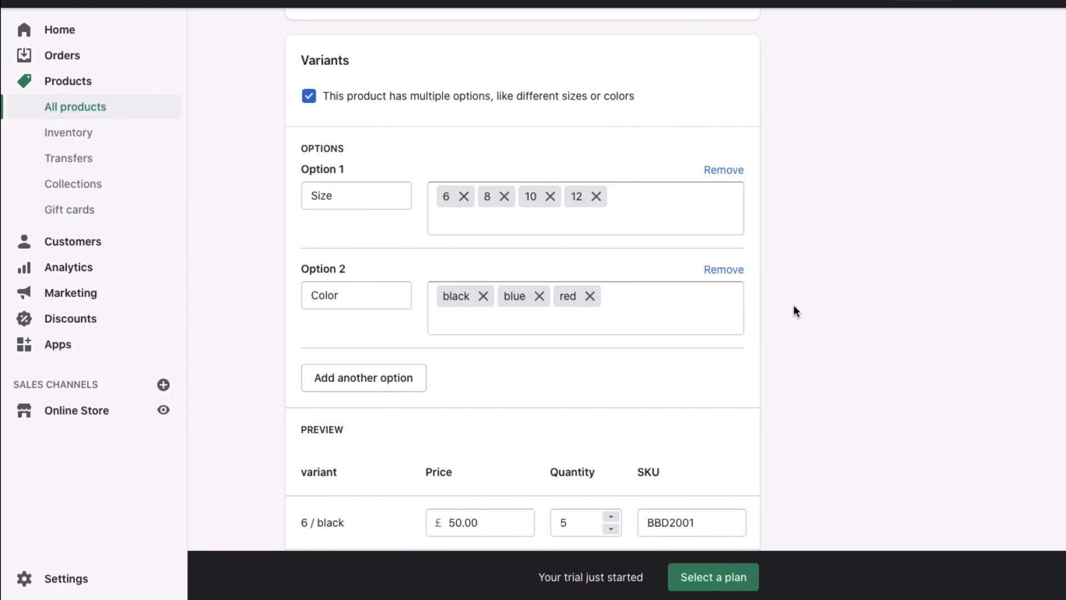
Give the 6 / blue variant quantity 2 and the 6 / red variant quantity 3
scroll(796, 311, down, 7)
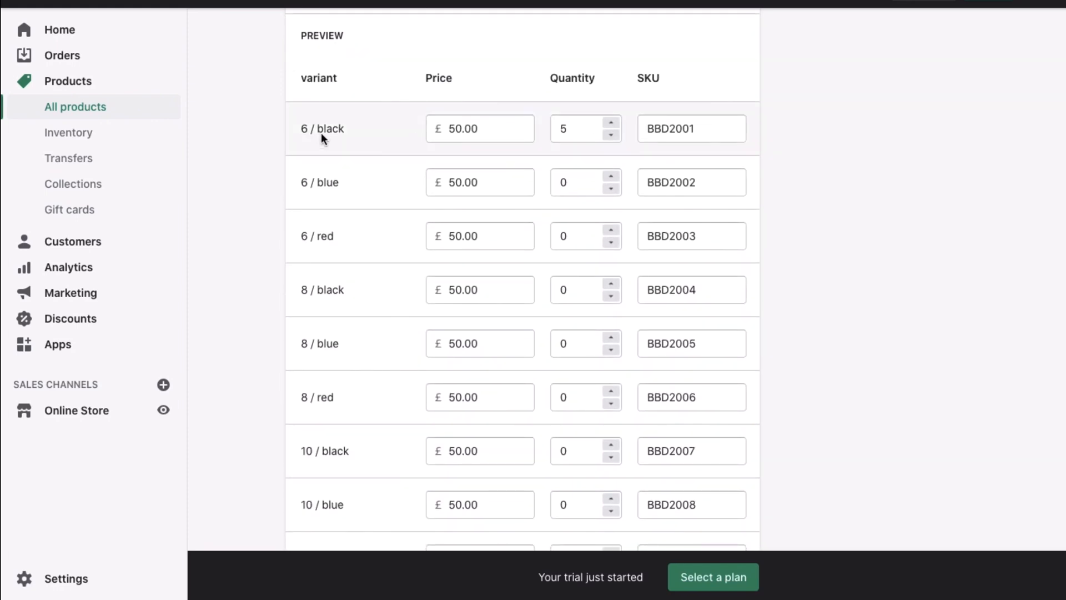
scroll(320, 133, down, 1)
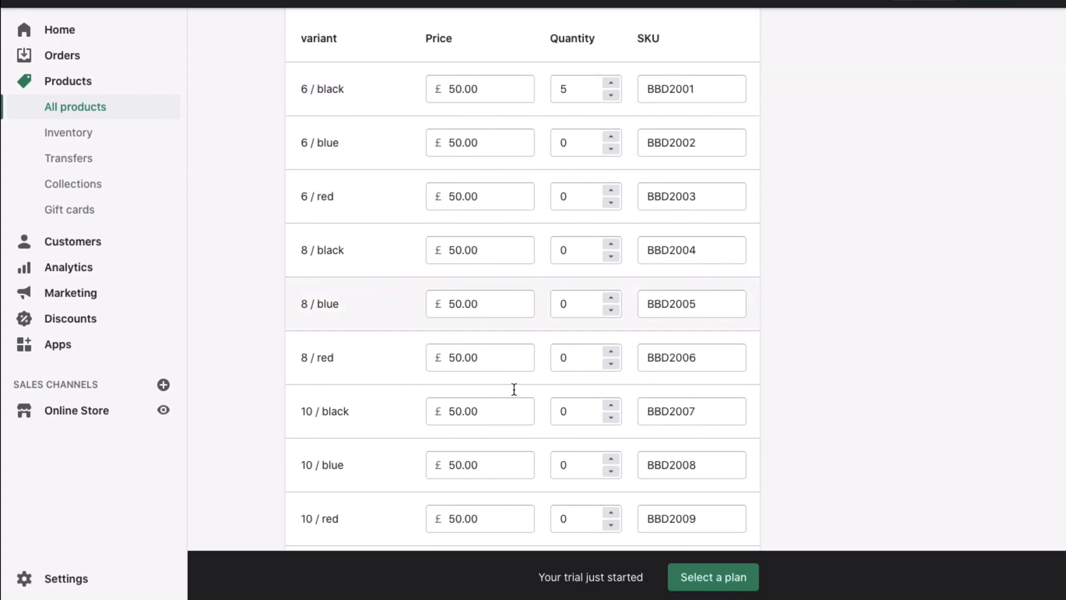
scroll(466, 342, down, 1)
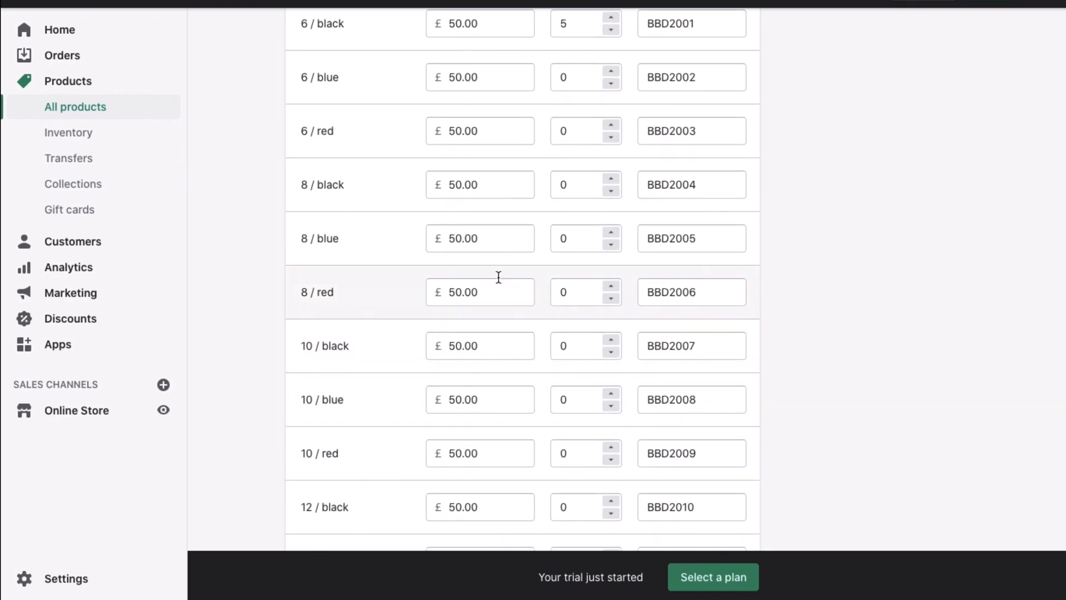
scroll(590, 80, up, 3)
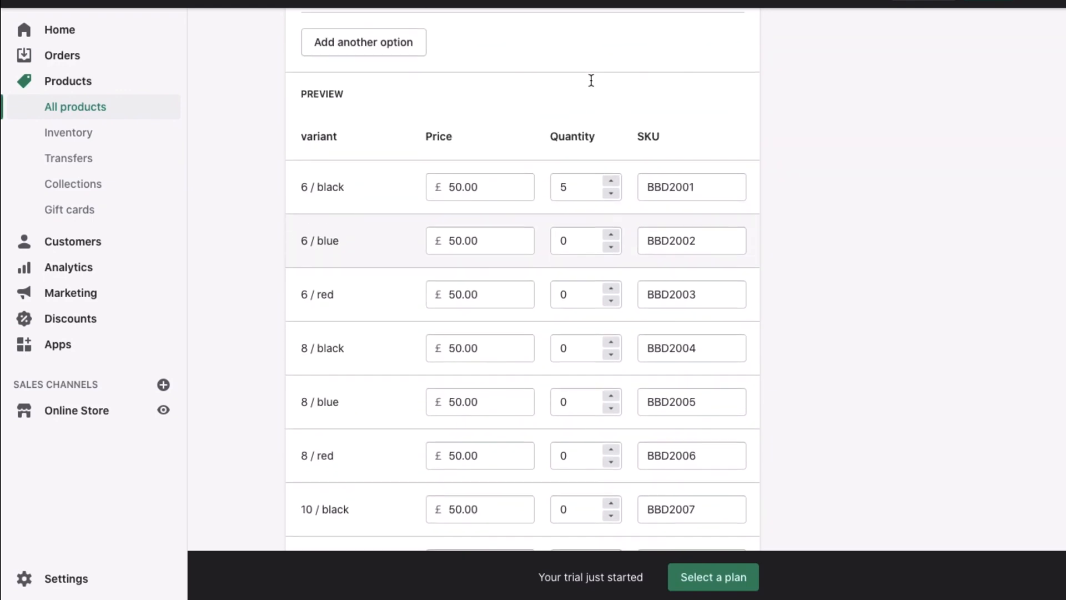
click(571, 243)
text(2)
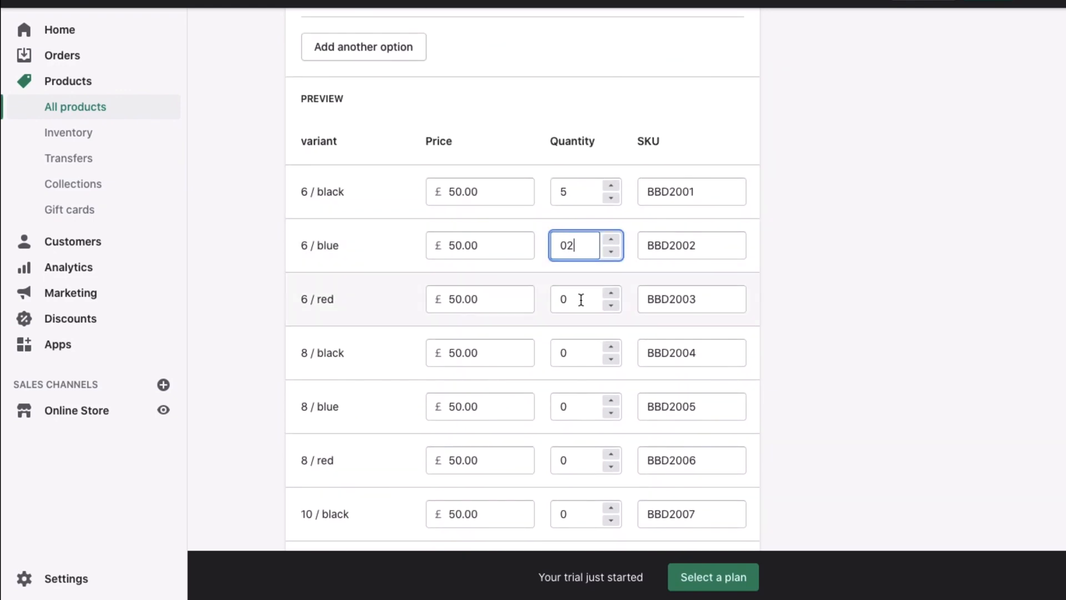
click(575, 294)
text(3)
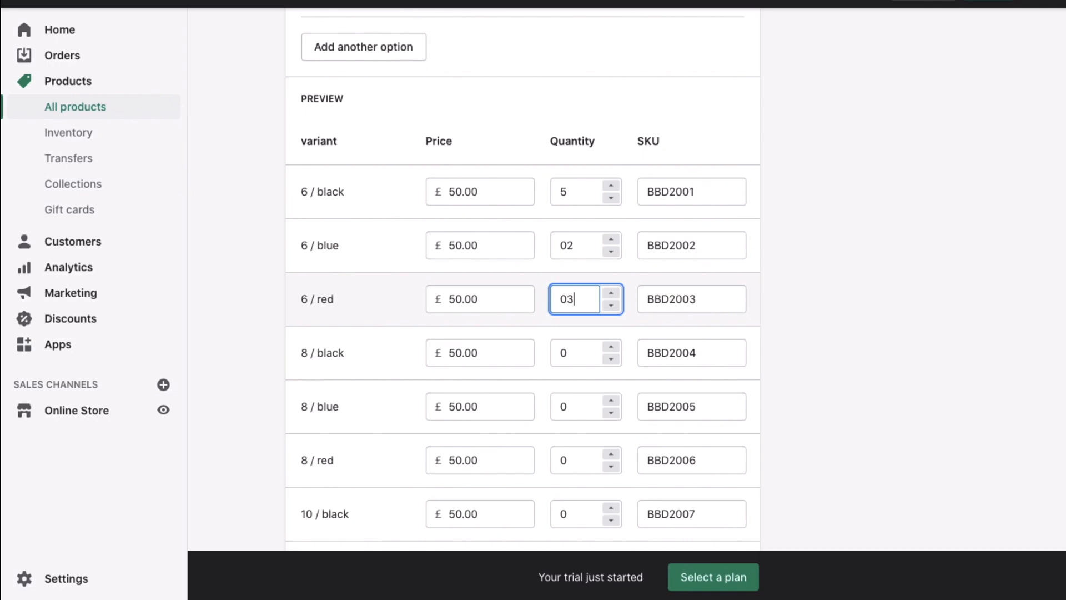
click(811, 326)
scroll(814, 230, down, 3)
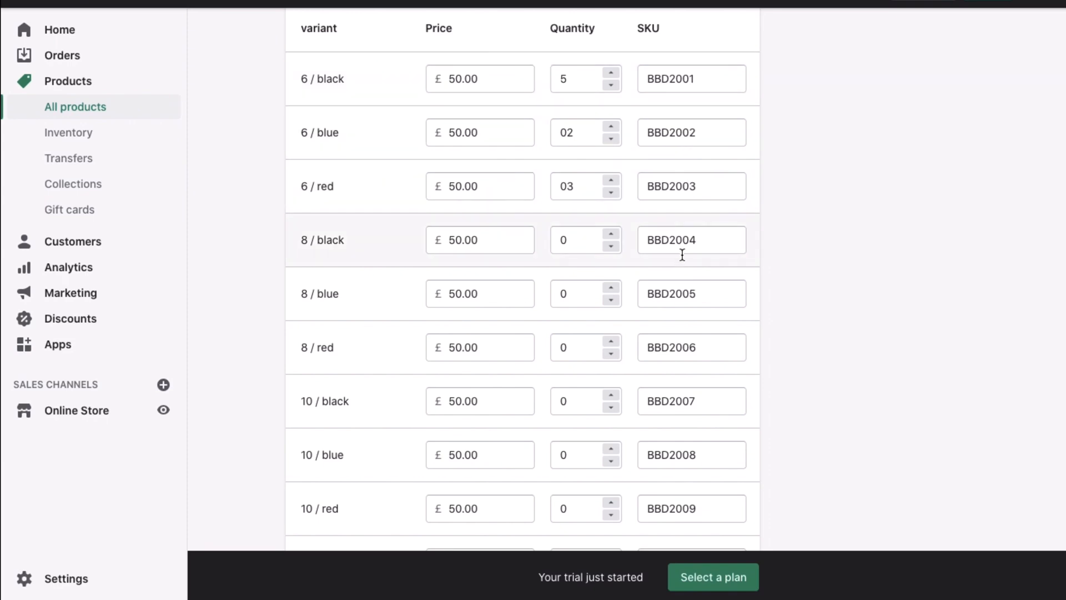
scroll(681, 442, down, 7)
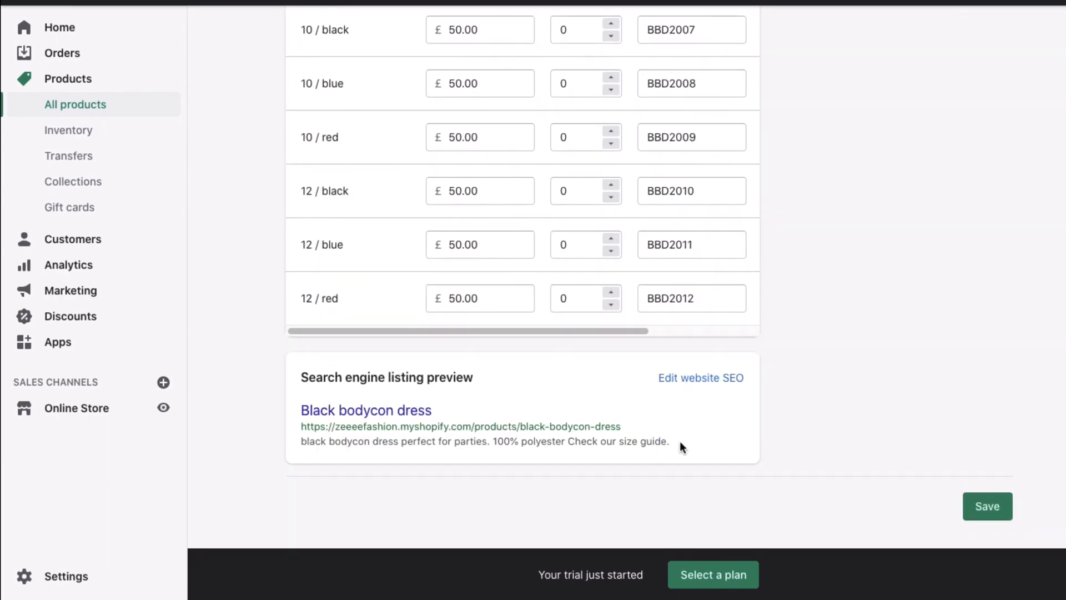
scroll(946, 97, up, 15)
scroll(947, 99, up, 20)
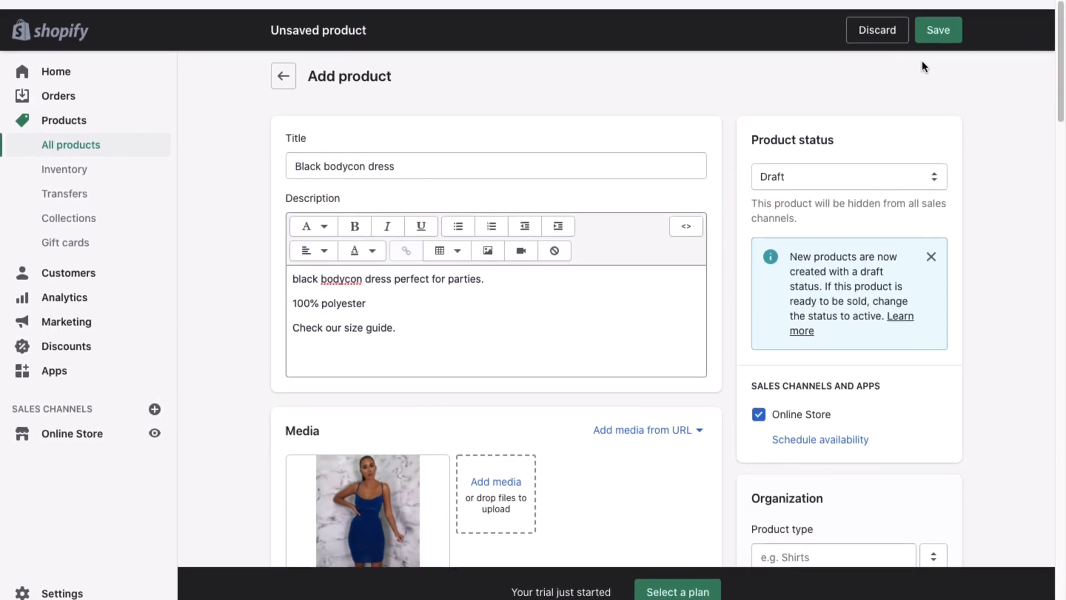
Save the Black bodycon dress product and go to Collections
click(937, 20)
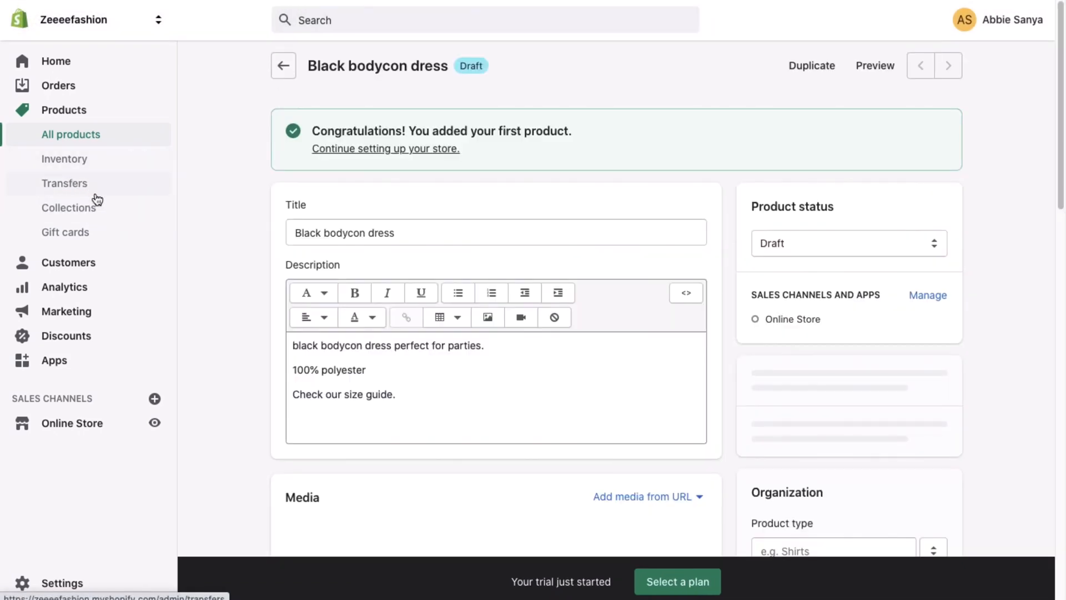
click(84, 211)
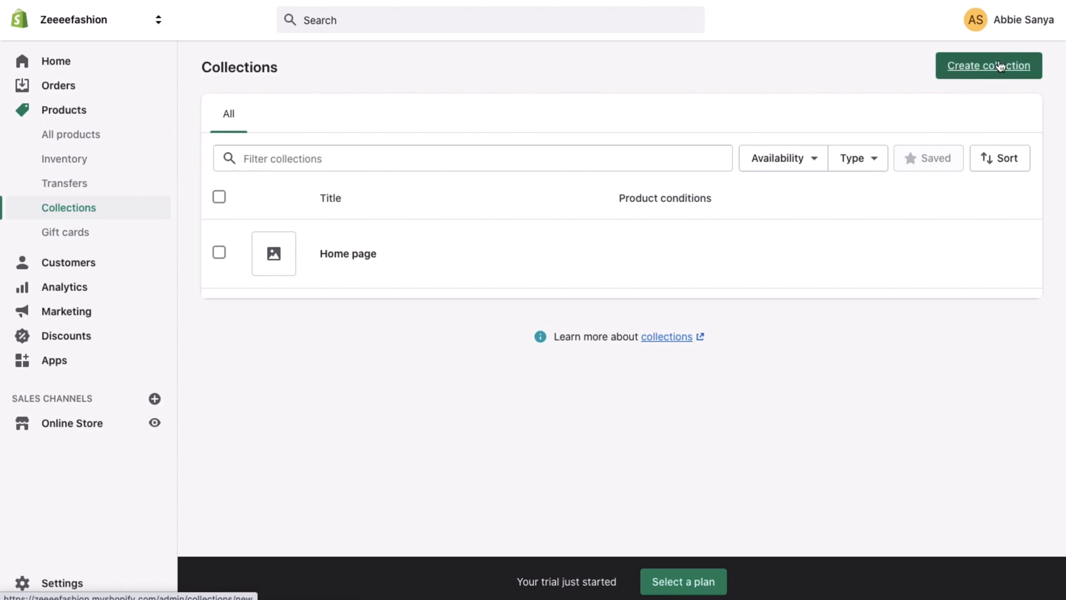
Create a new collection titled Dresses with collection type Automated
click(981, 69)
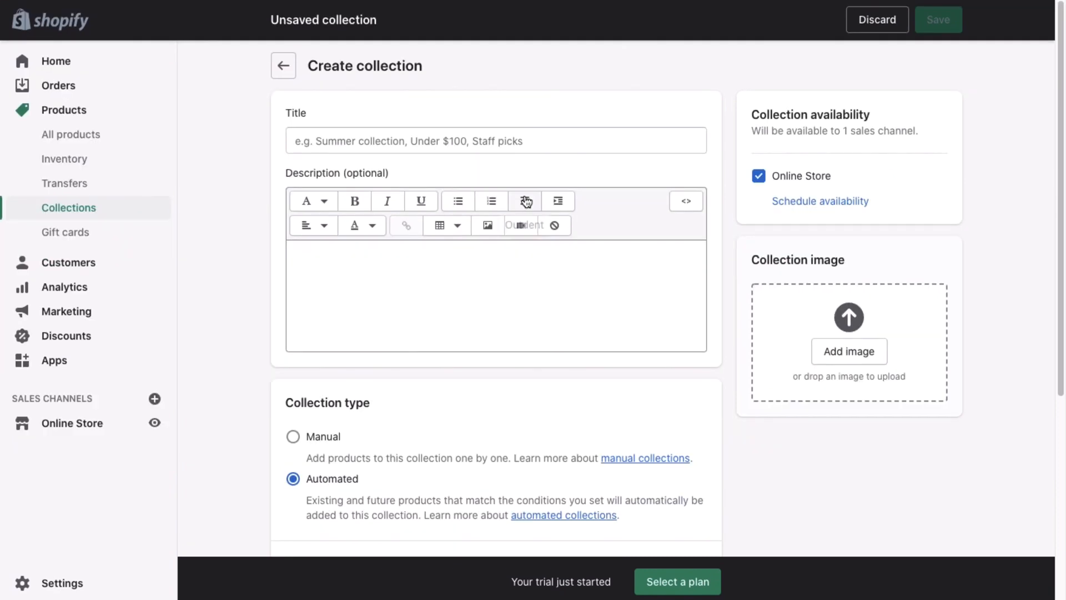
click(352, 139)
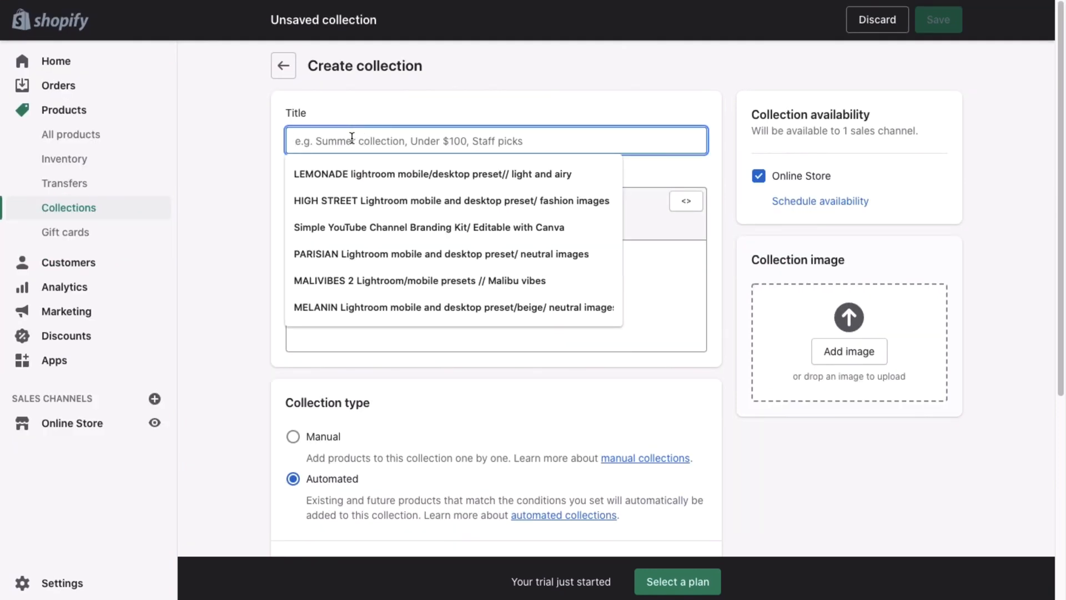
text(Dress)
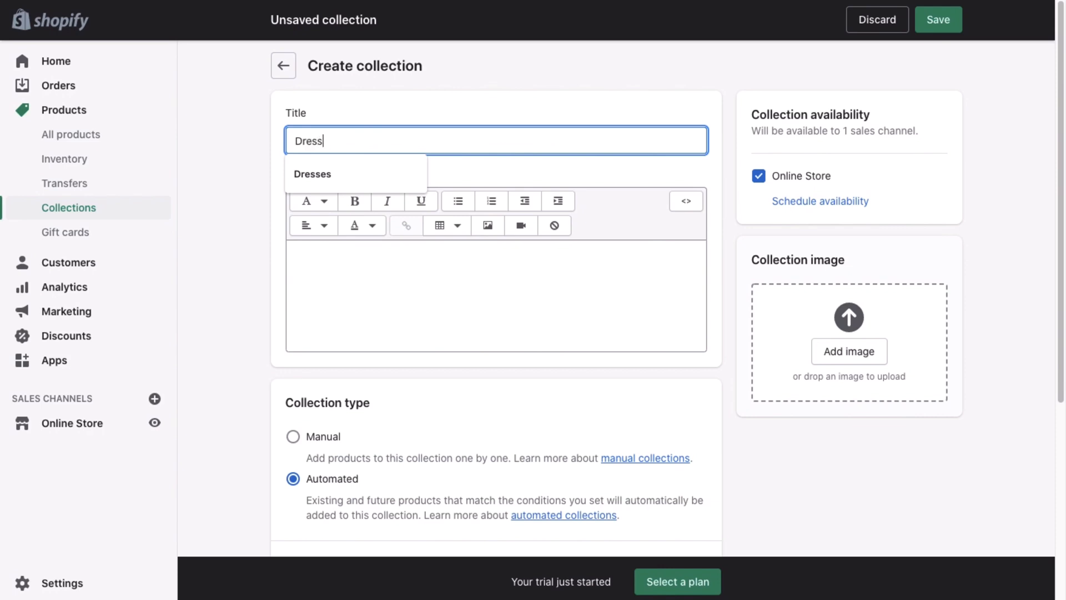
text(es)
click(409, 104)
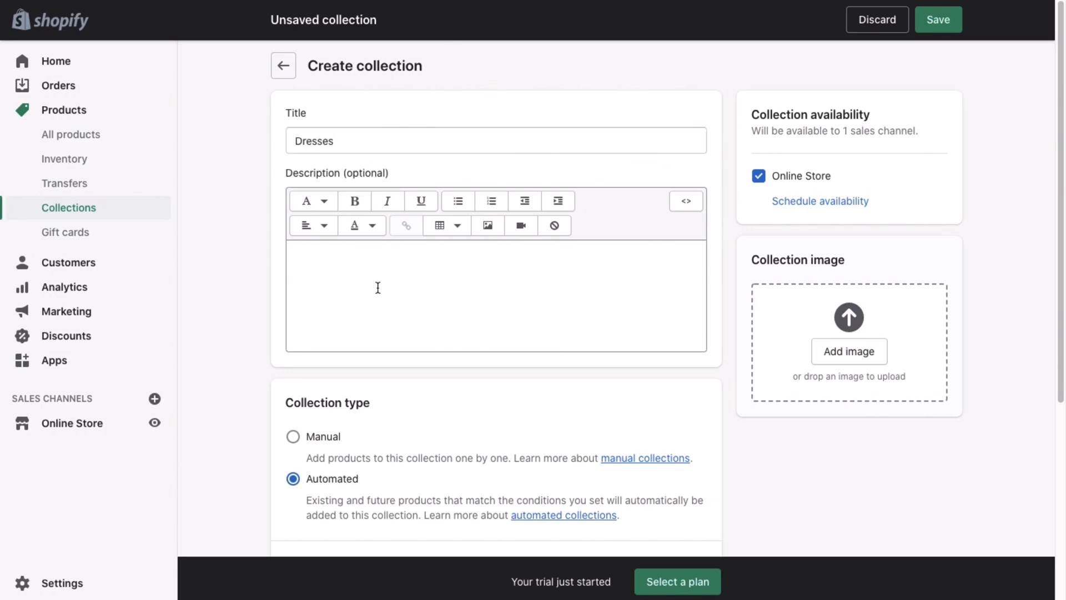
scroll(376, 286, down, 4)
scroll(374, 244, up, 3)
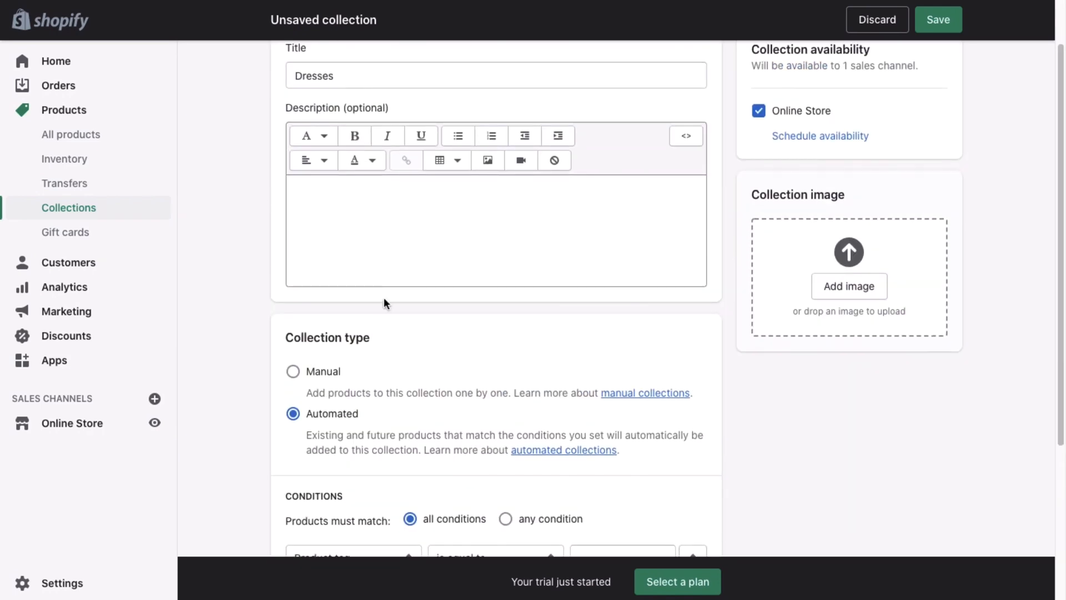
scroll(384, 302, down, 3)
scroll(384, 300, down, 2)
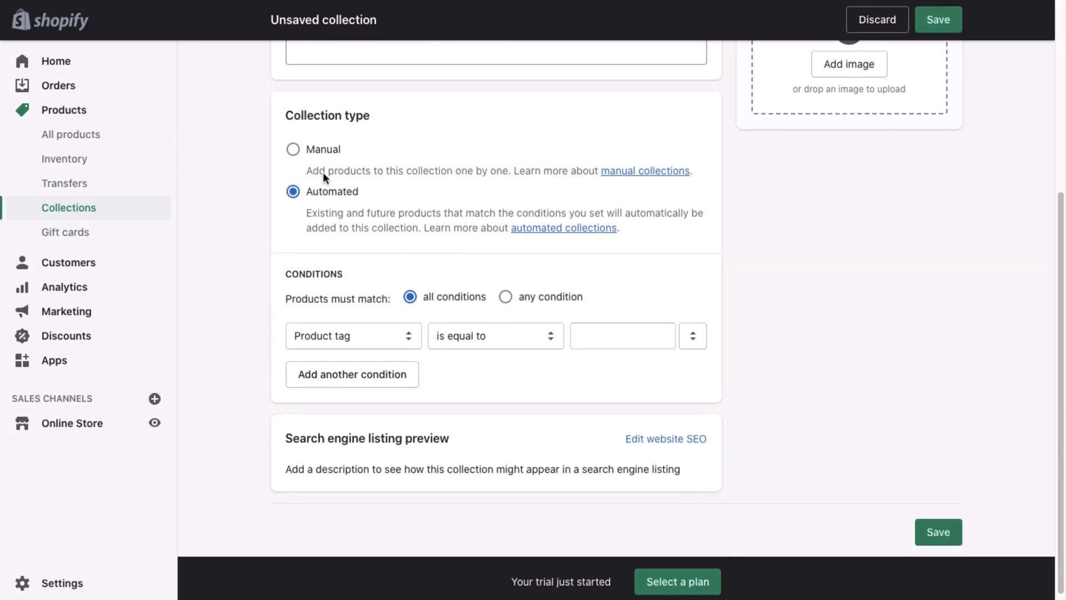
click(292, 149)
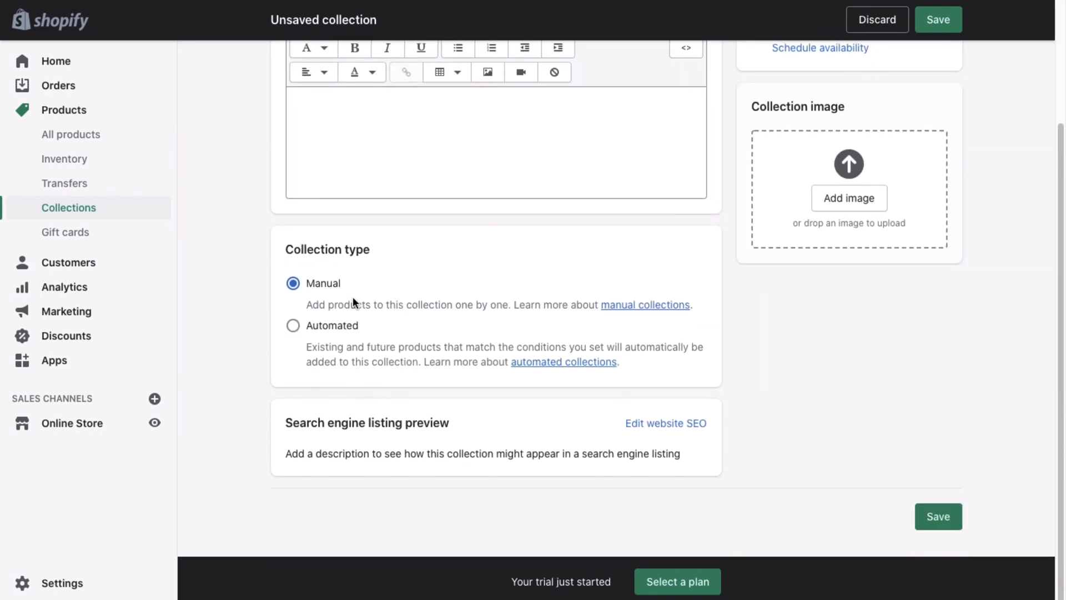
click(293, 321)
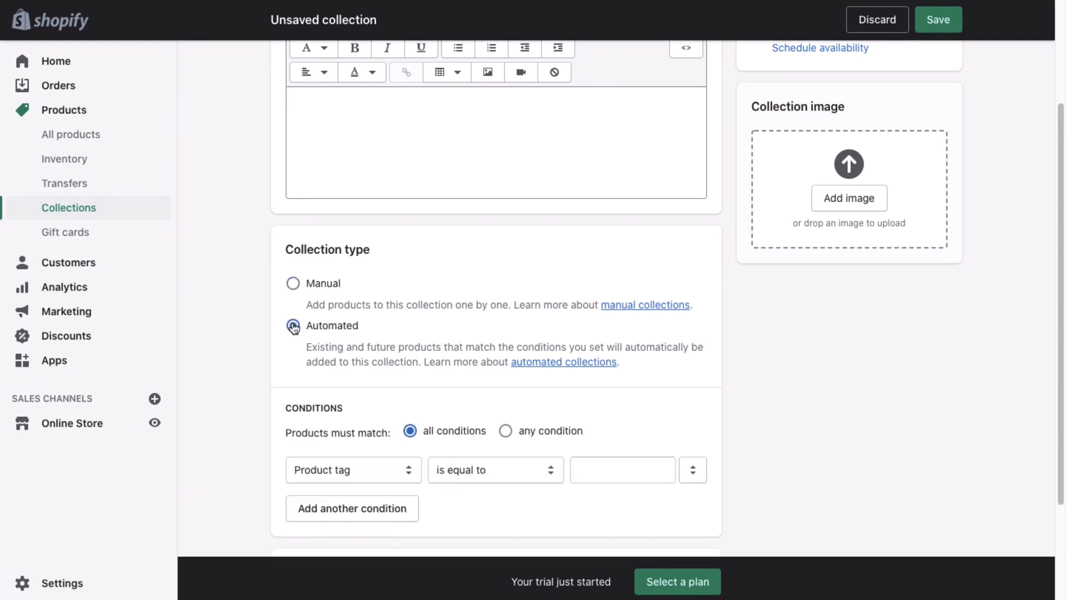
scroll(364, 349, down, 4)
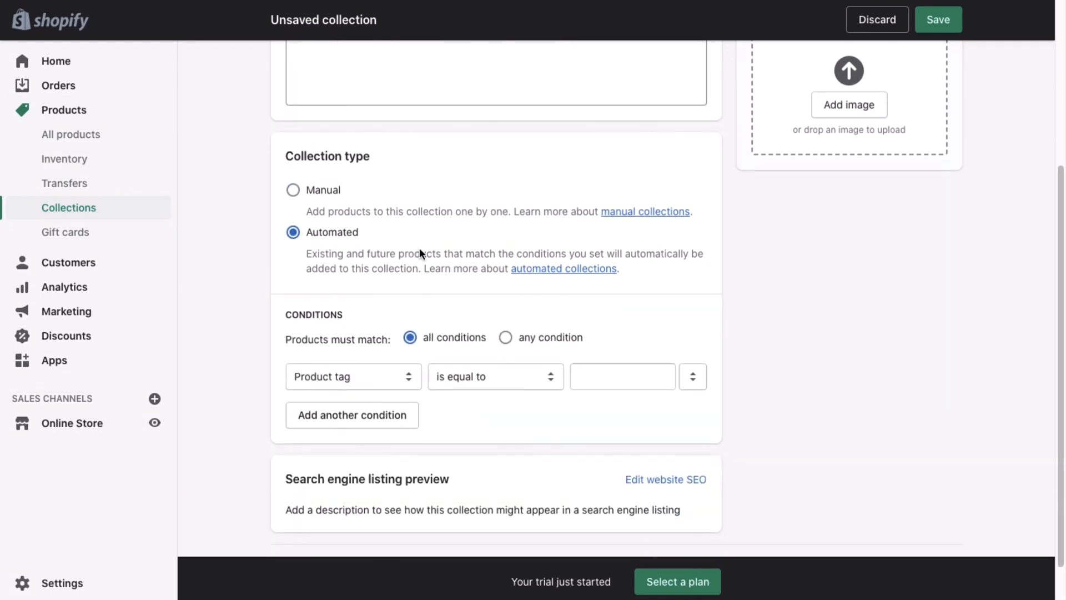
scroll(419, 247, down, 2)
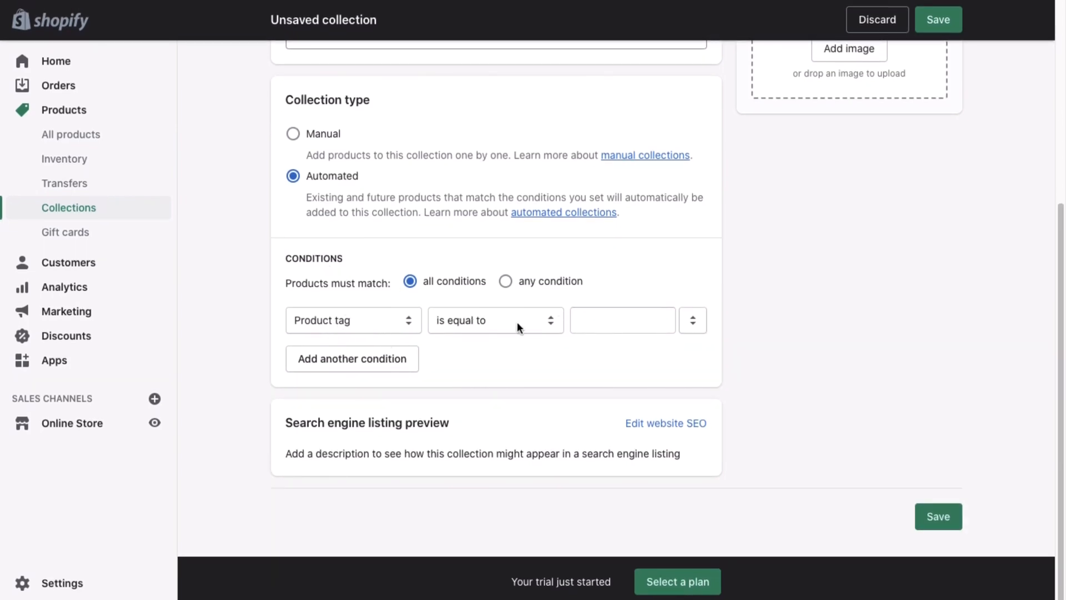
Add product tag conditions 'dresses' and 'bodycon dress', matching any condition
click(607, 321)
text(dresses)
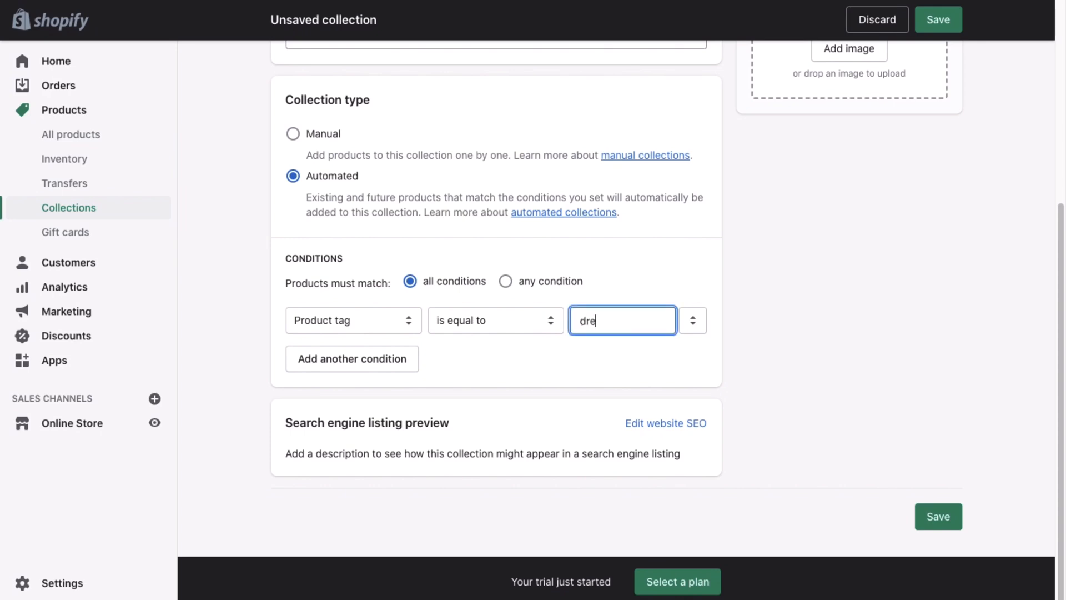
click(354, 362)
click(586, 363)
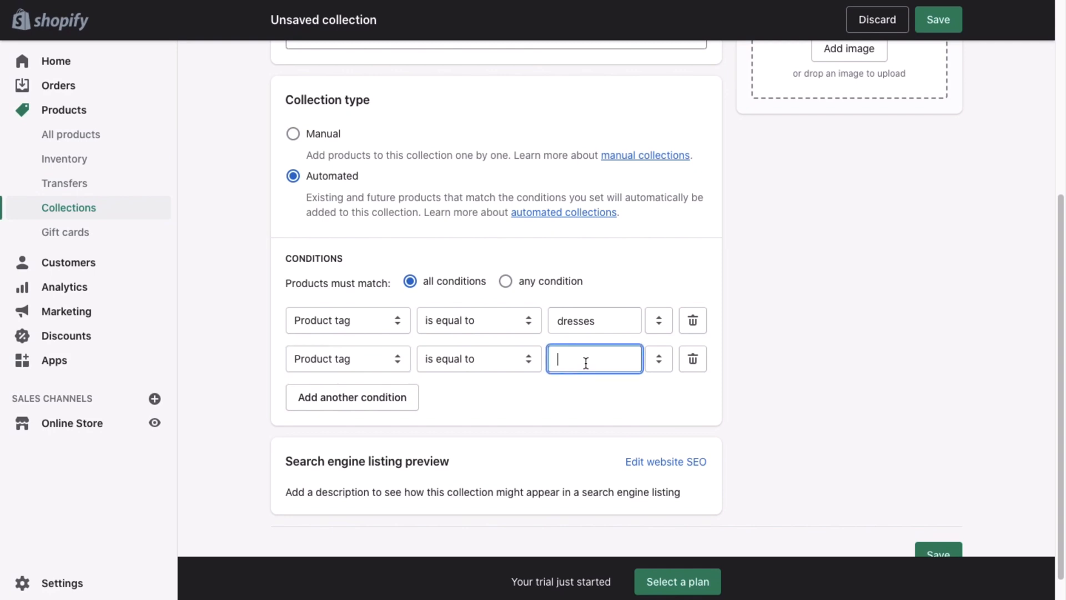
text(bodycon dress)
click(572, 439)
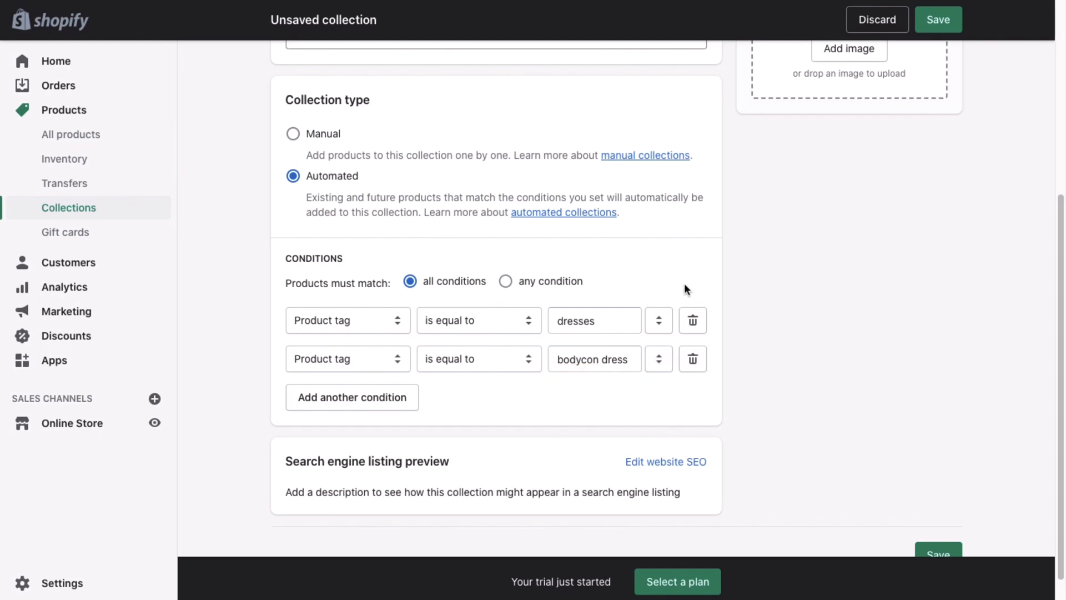
scroll(684, 285, up, 3)
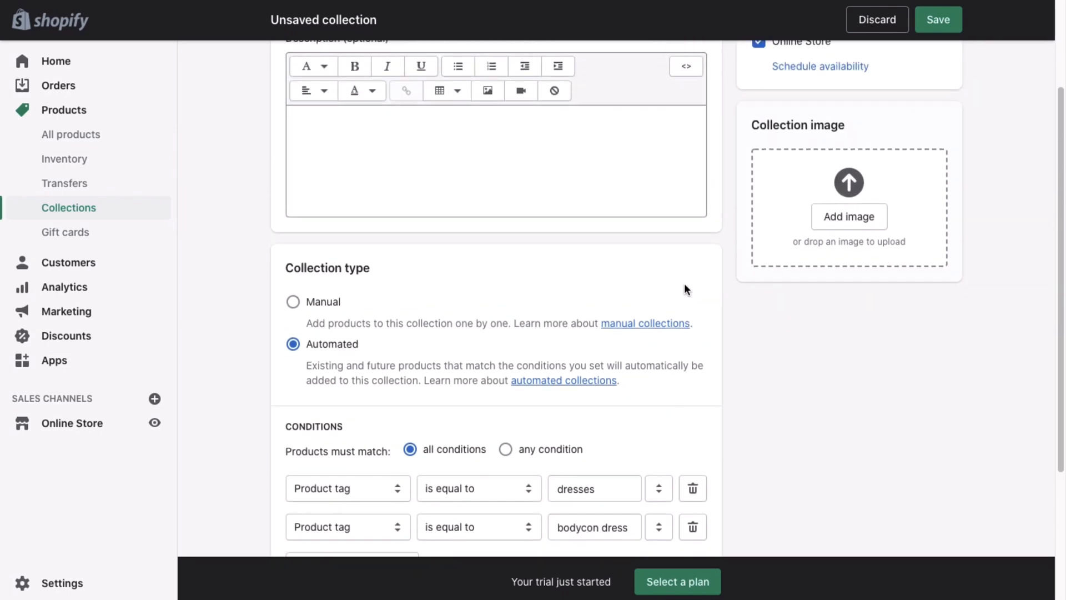
scroll(685, 289, down, 1)
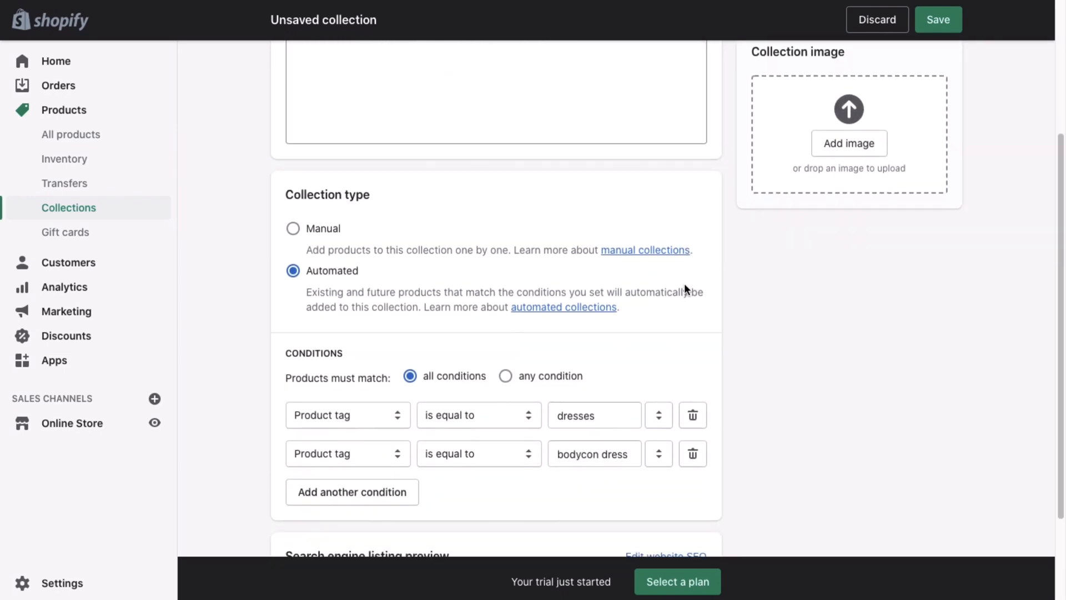
click(512, 378)
scroll(622, 365, down, 2)
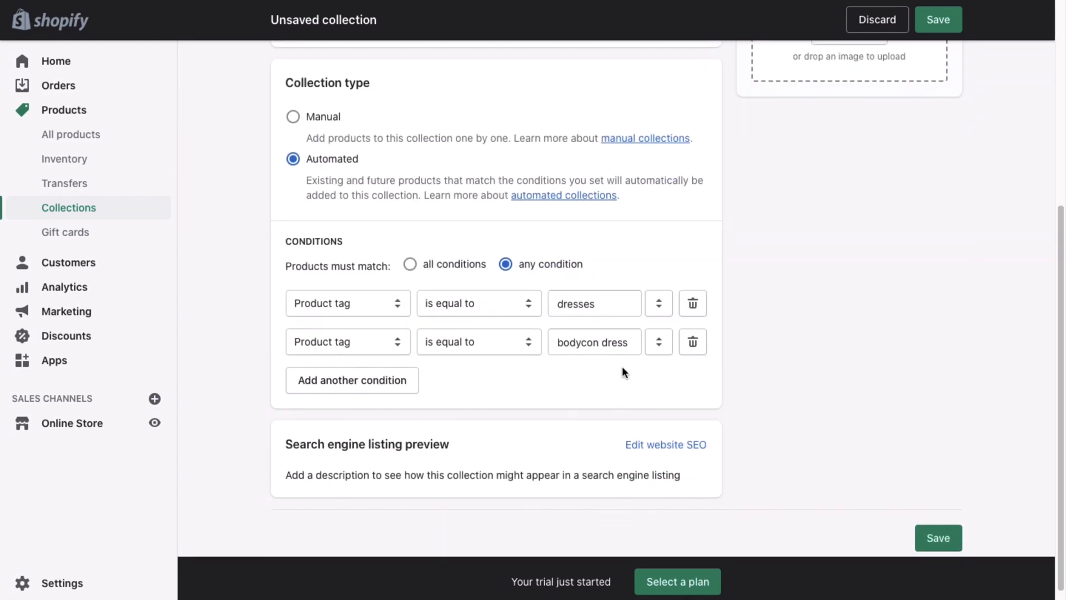
scroll(595, 351, up, 6)
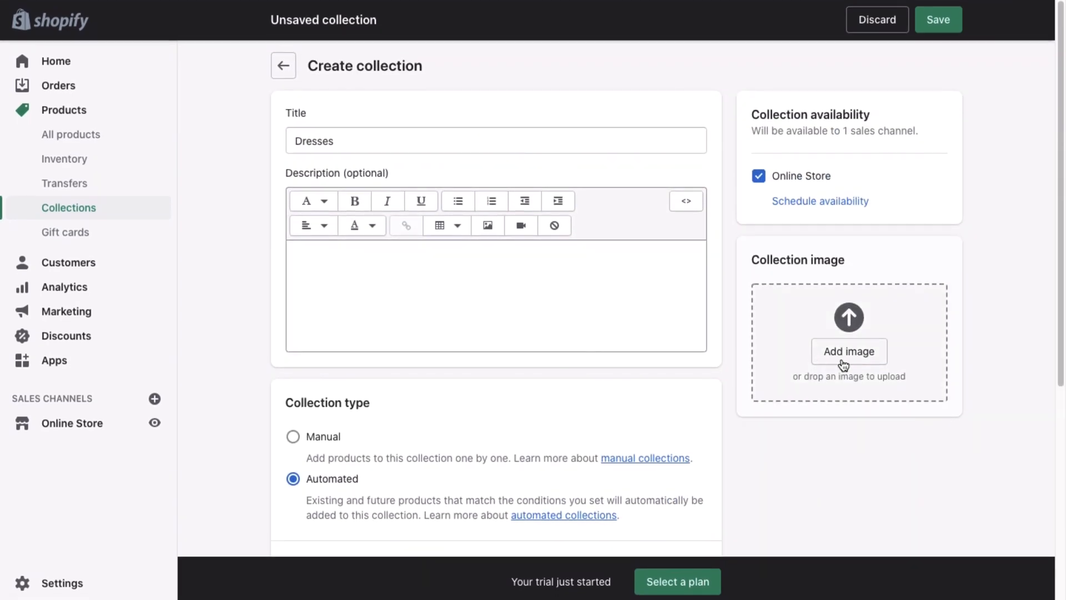
Upload the royal blue dress image to the Dresses collection and save it
click(849, 352)
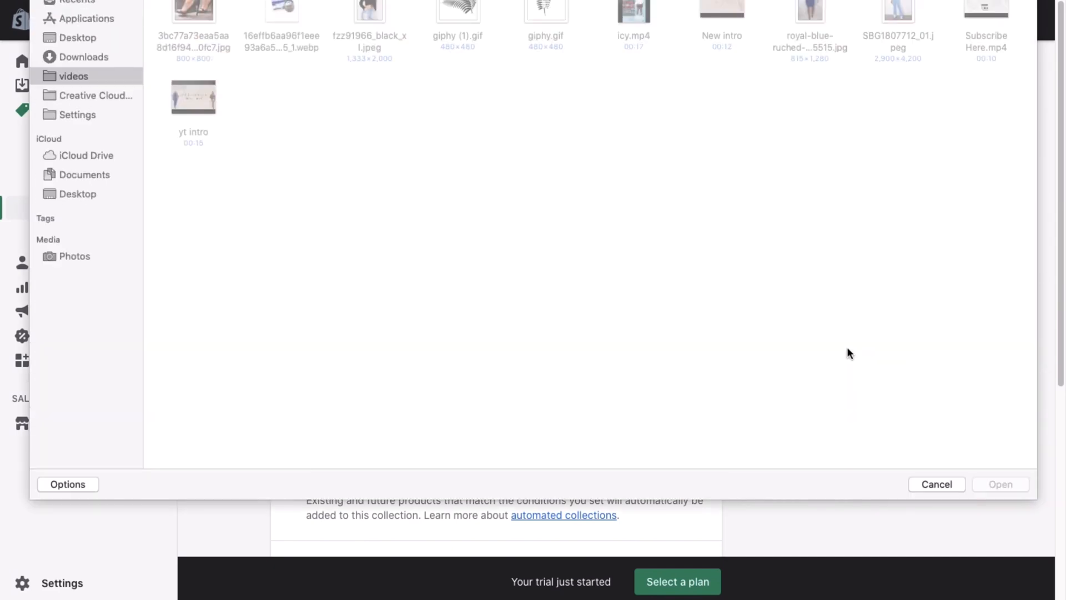
click(814, 8)
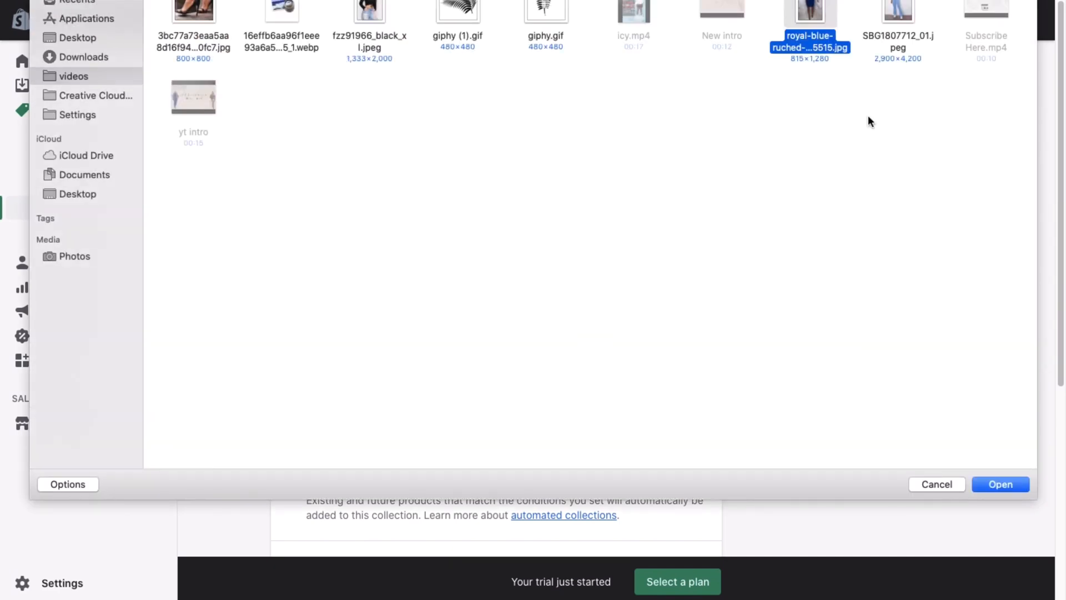
click(994, 485)
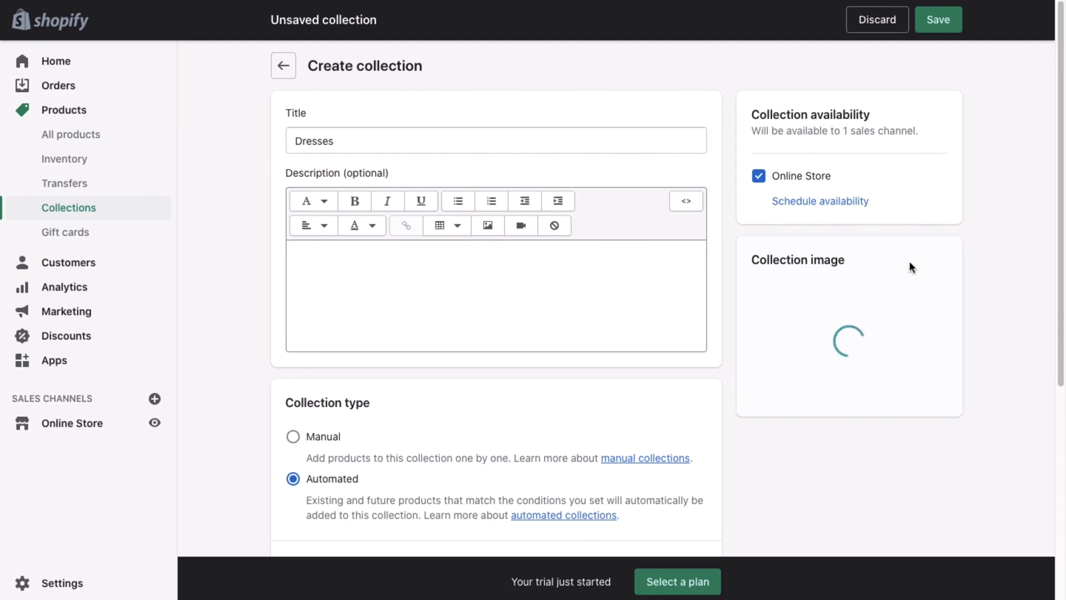
click(943, 22)
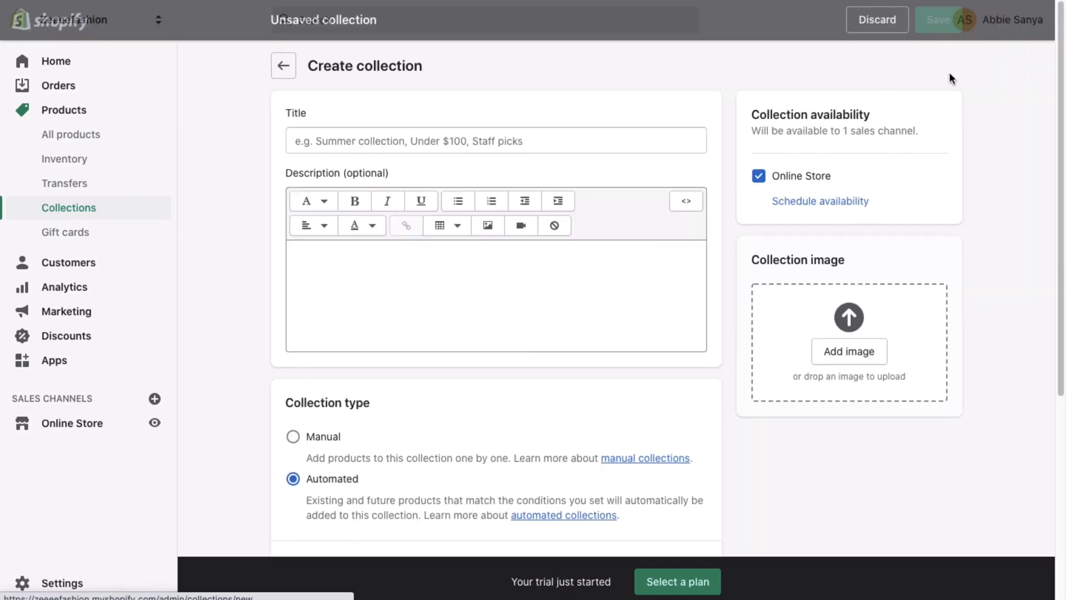
Begin a Trousers collection matching any condition, with tag value 'trou'
click(377, 145)
text(T)
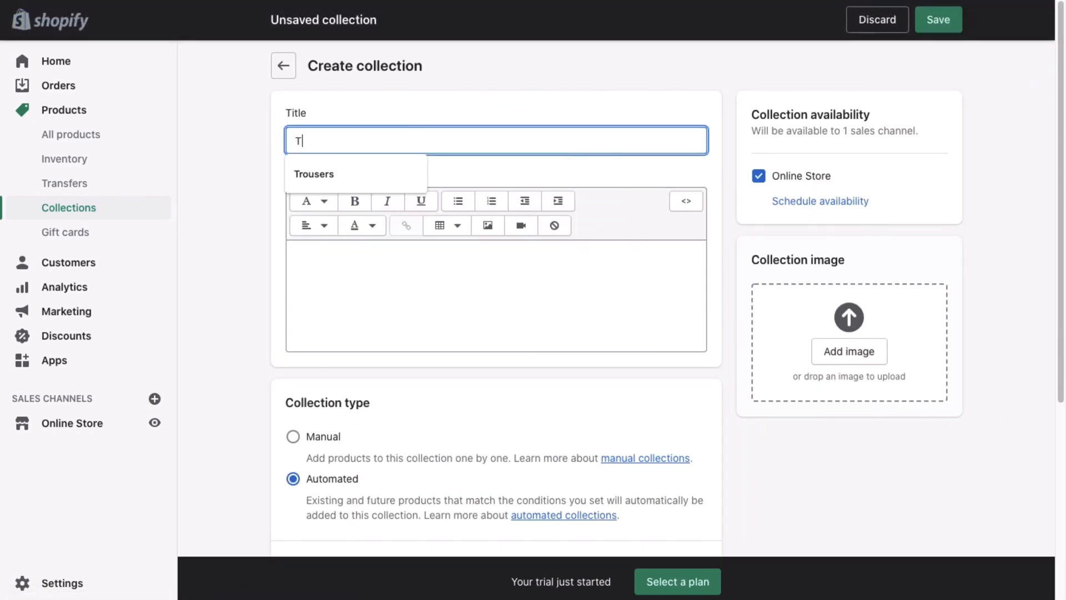
text(rousers)
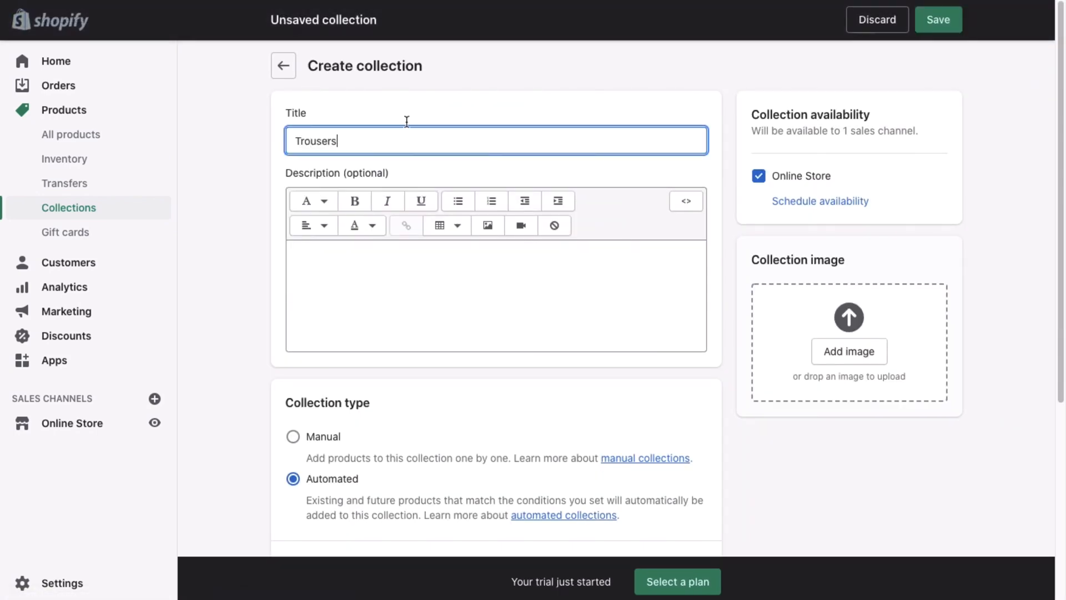
scroll(436, 214, down, 5)
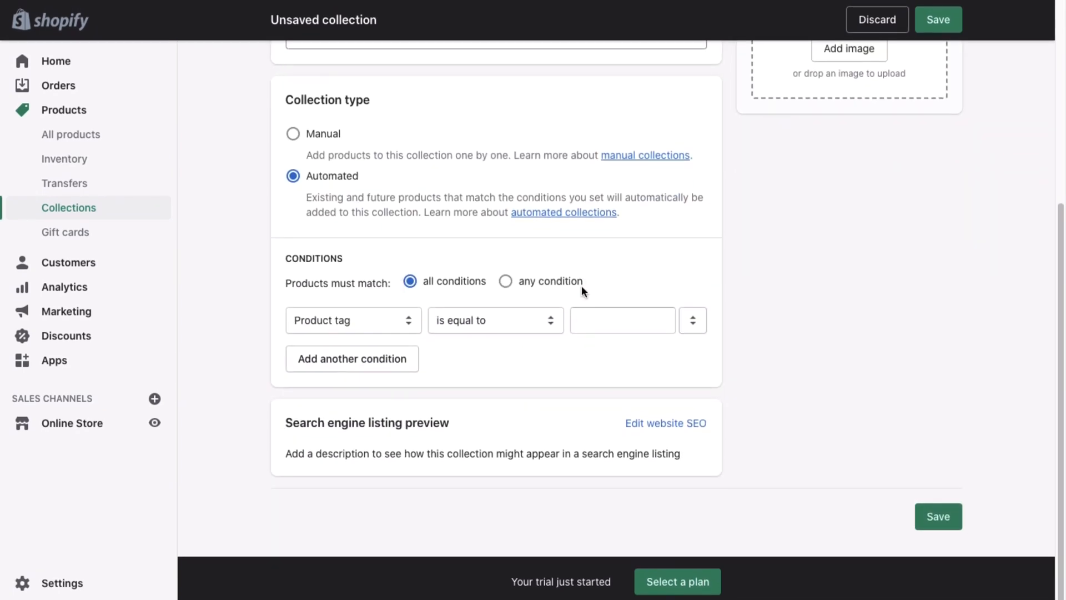
click(521, 283)
click(607, 317)
text(trou)
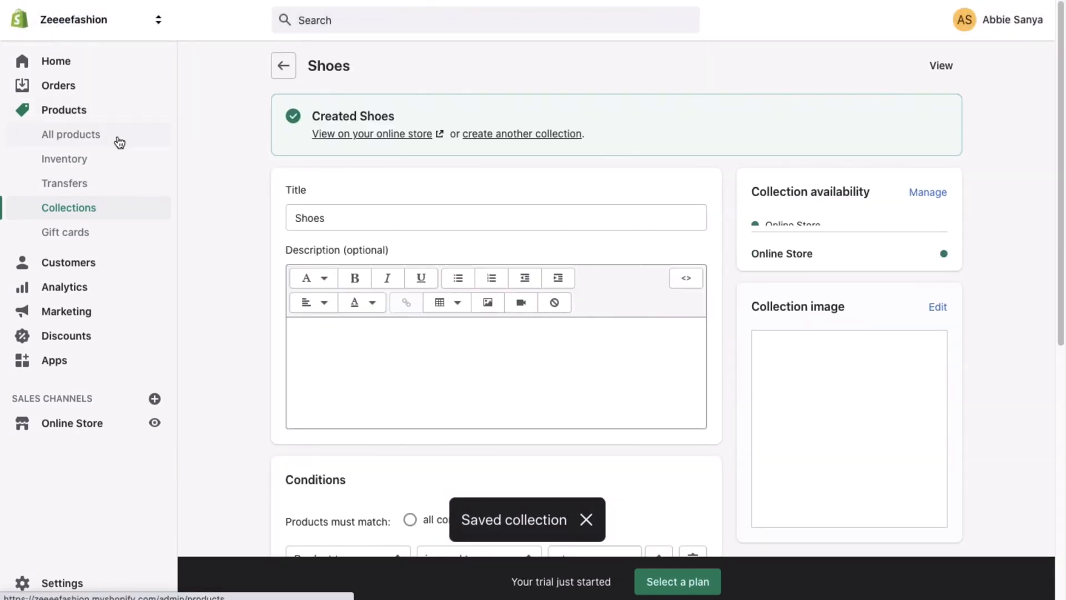
Open the Black bodycon dress from All products
click(117, 139)
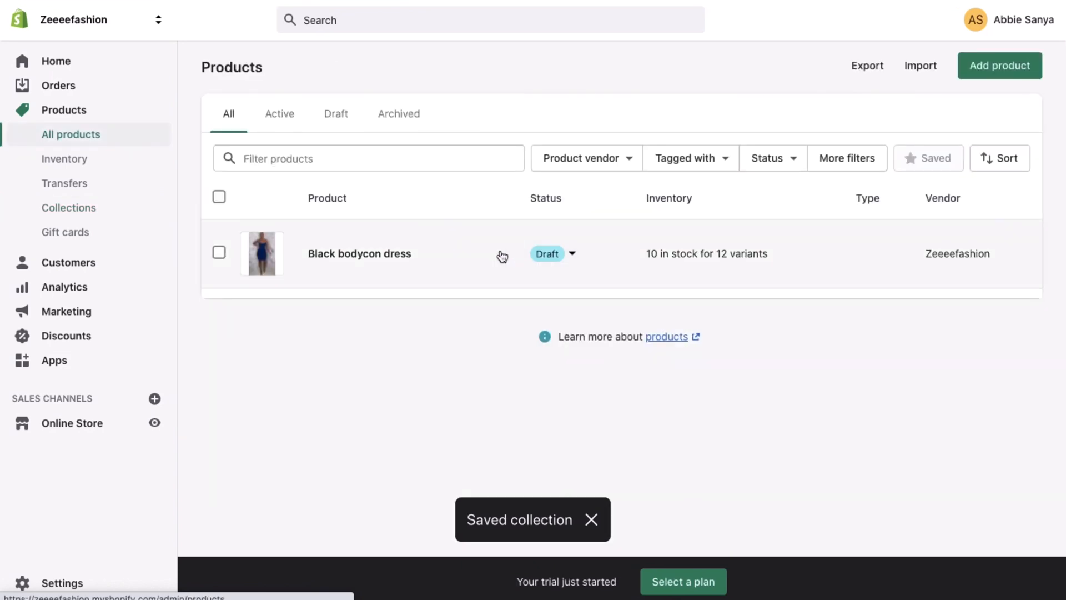
click(337, 254)
scroll(835, 250, down, 3)
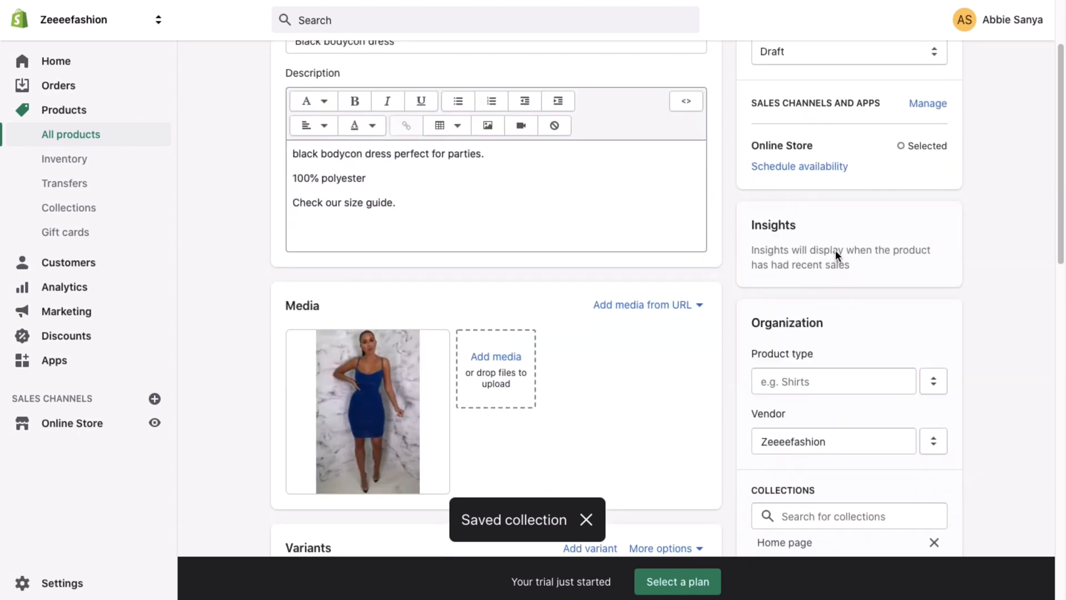
scroll(835, 251, down, 5)
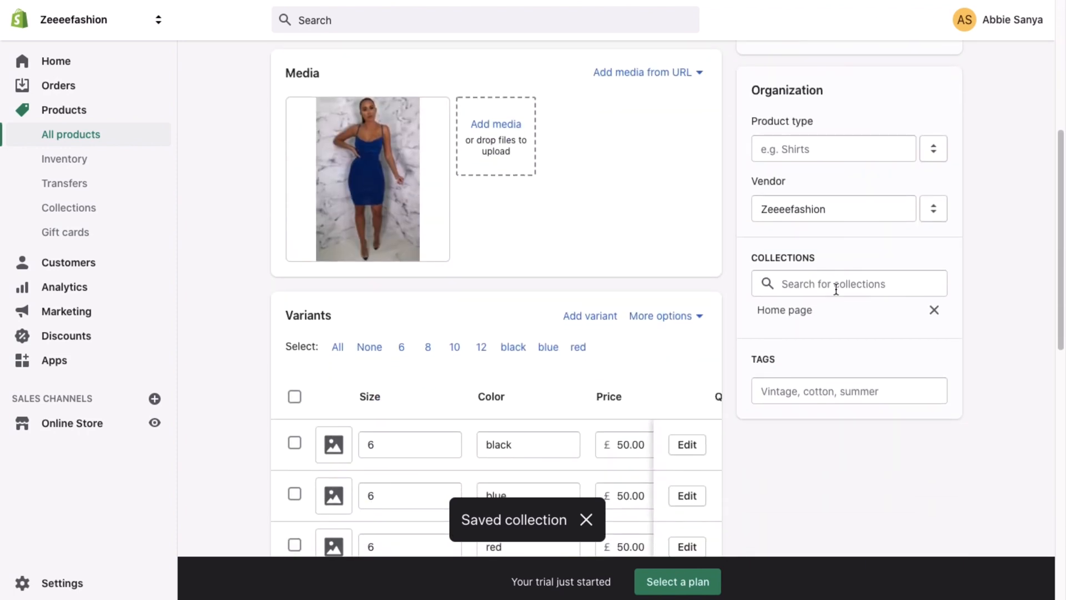
Tag the dress with dress, bodycon dress and blue dress
click(834, 284)
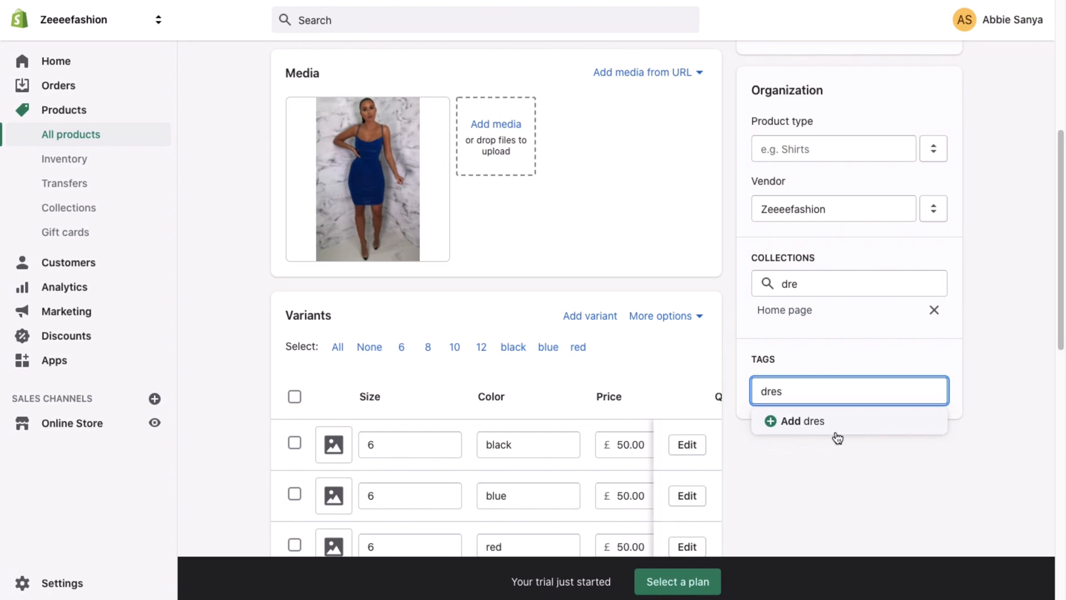
text(ss)
click(815, 421)
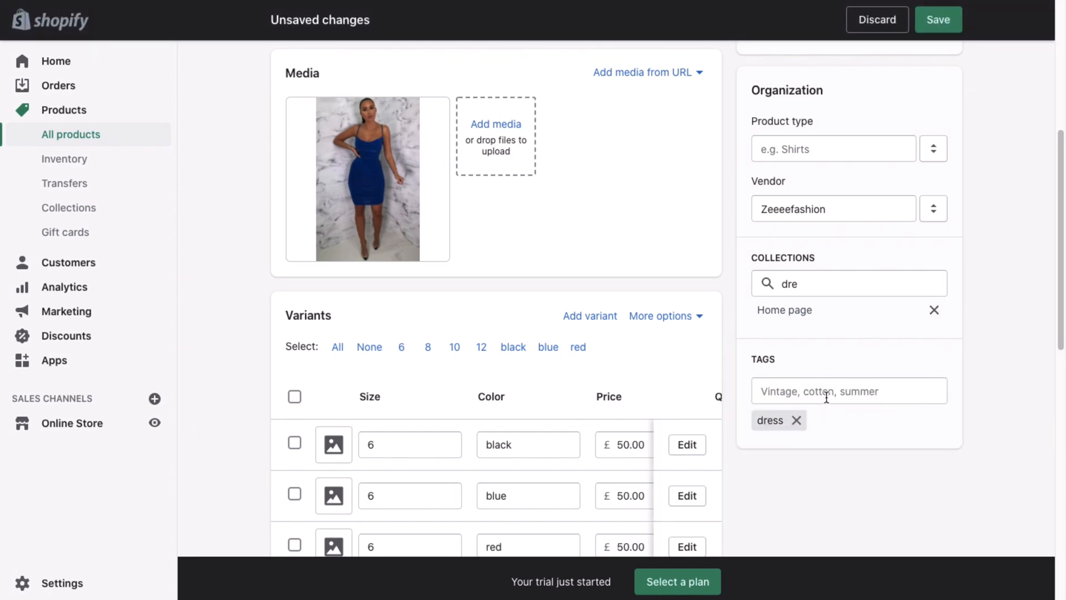
click(826, 395)
text(bodys)
key(BackSpace)
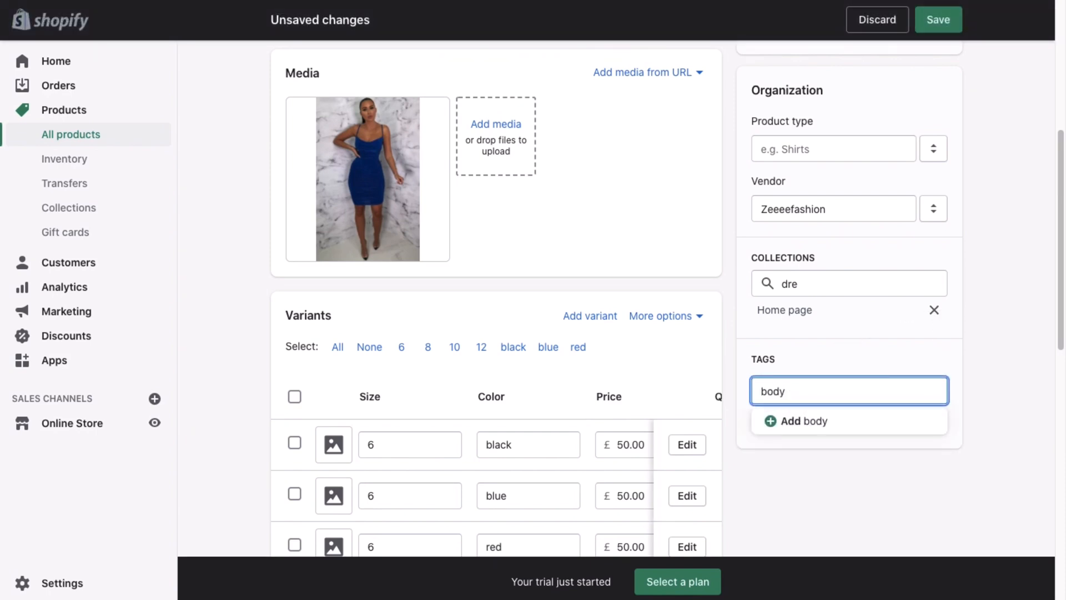
text(con dress)
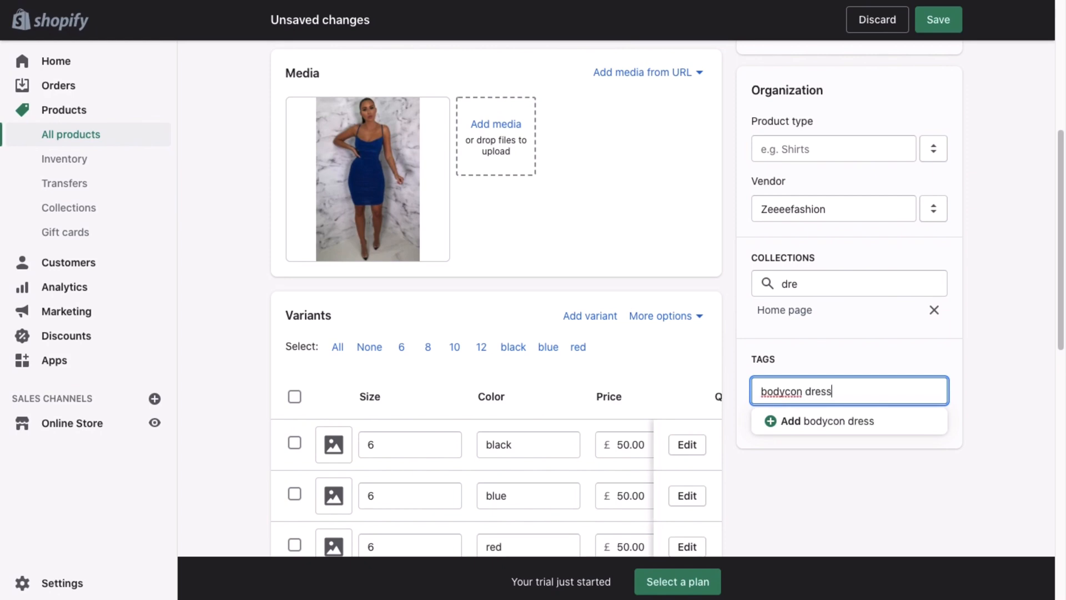
key(Return)
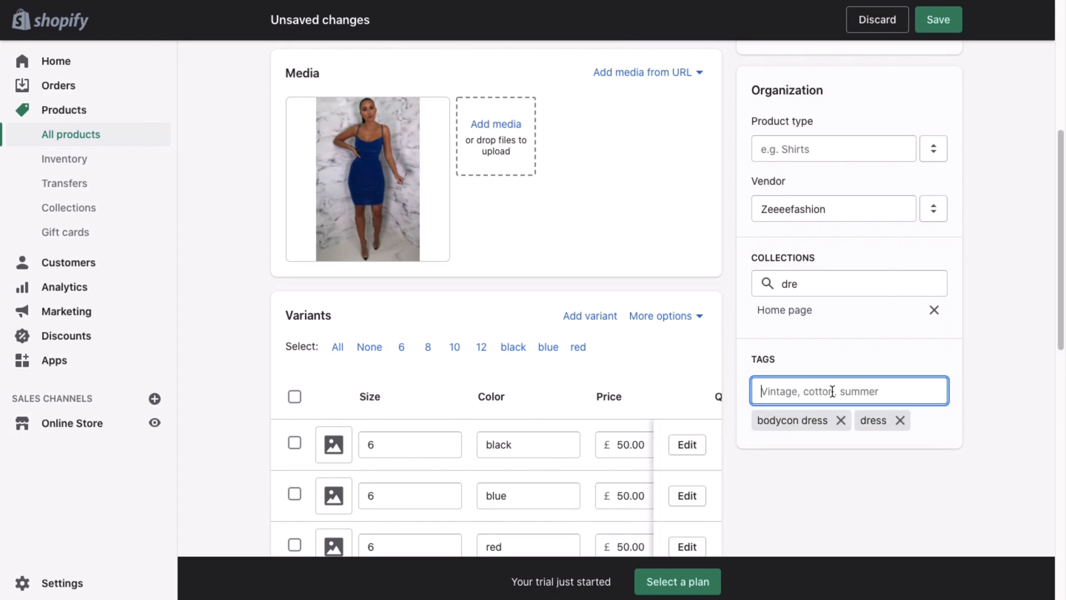
text(blue dress)
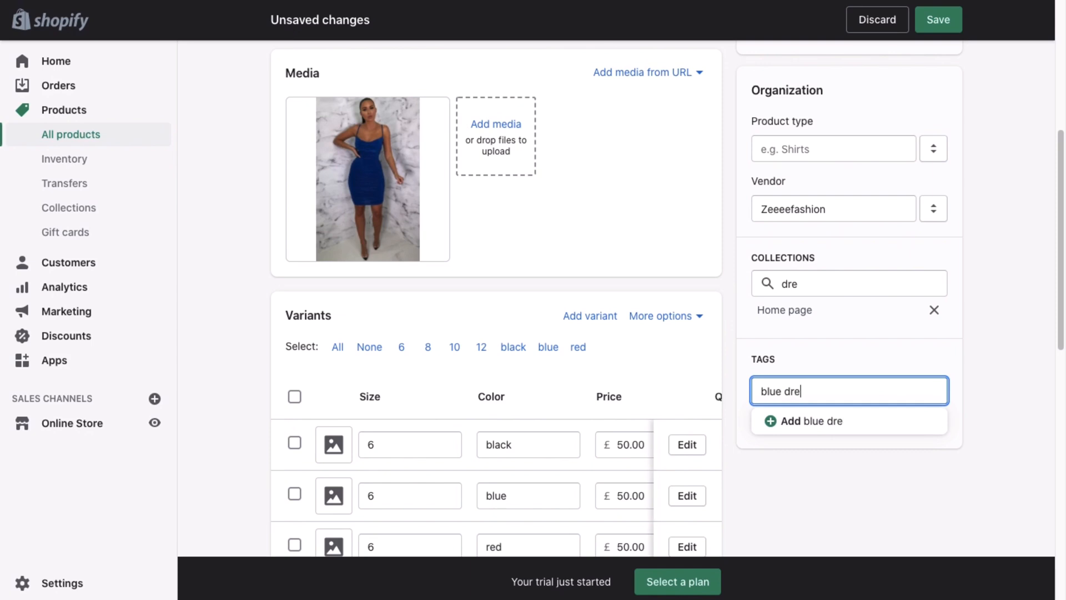
key(Return)
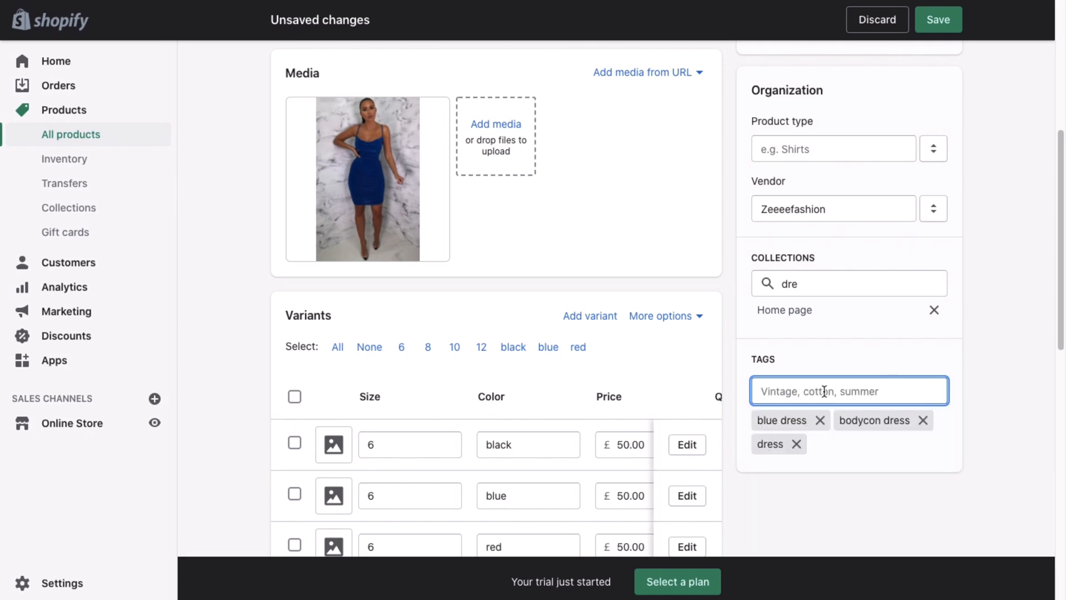
Set the product type to Dress
scroll(871, 340, up, 1)
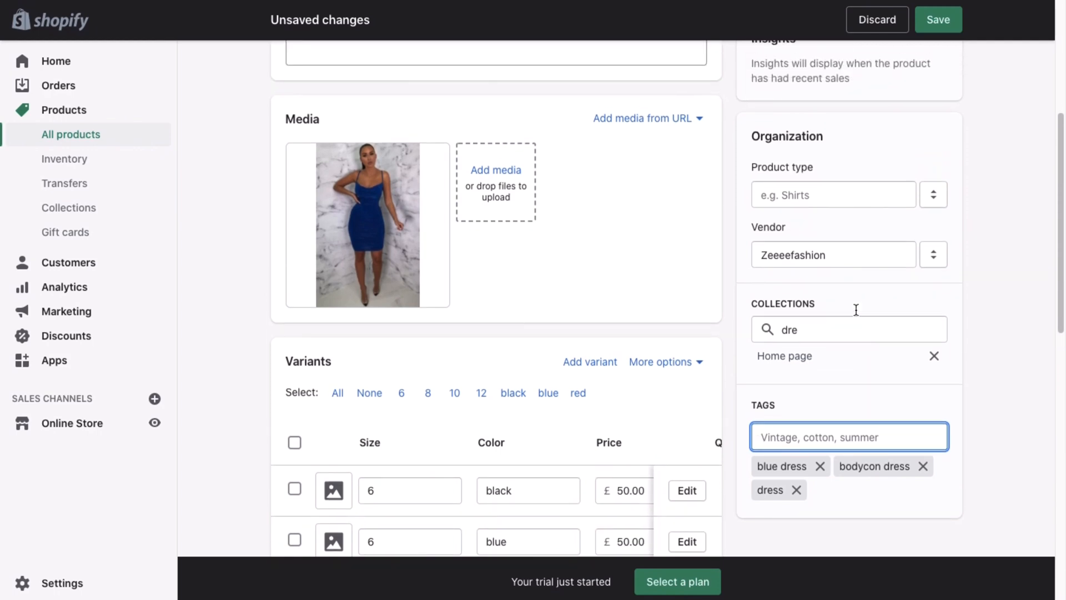
click(820, 255)
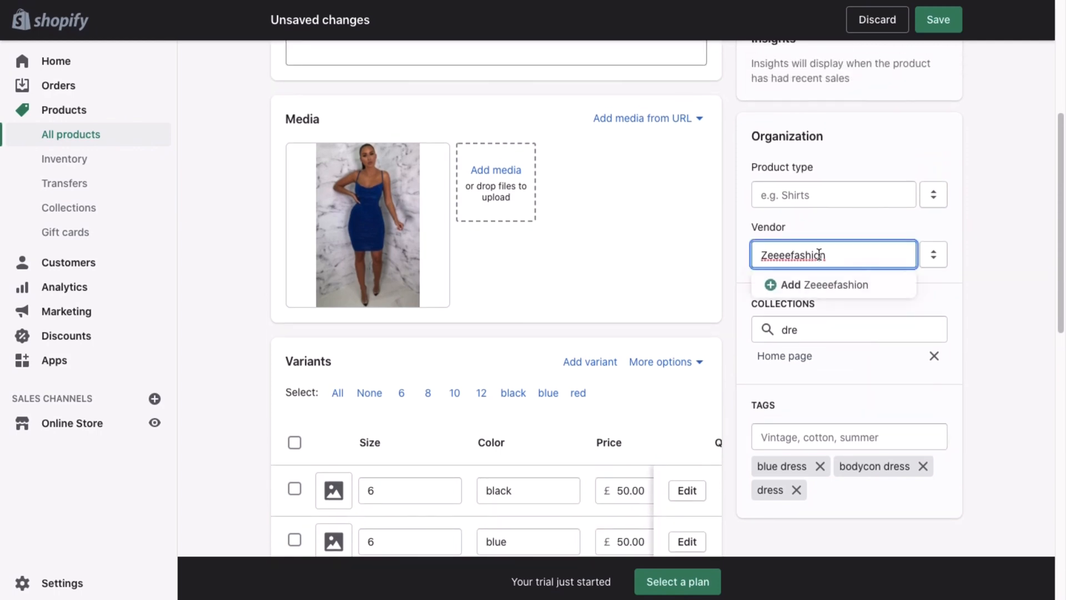
click(1028, 288)
click(834, 191)
text(D)
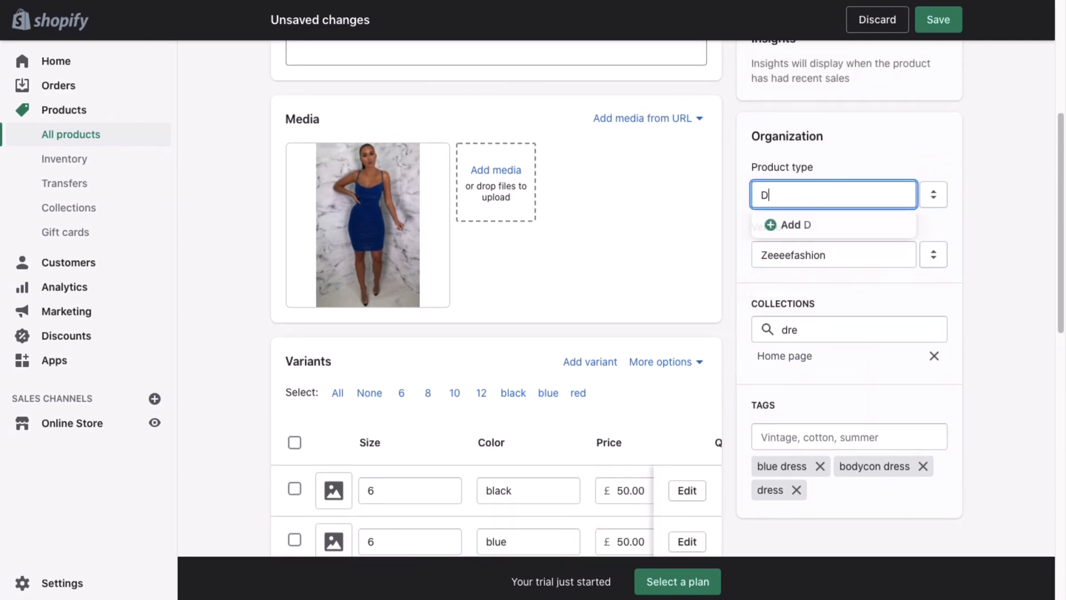
text(ress)
click(846, 226)
scroll(939, 221, up, 2)
scroll(939, 220, up, 3)
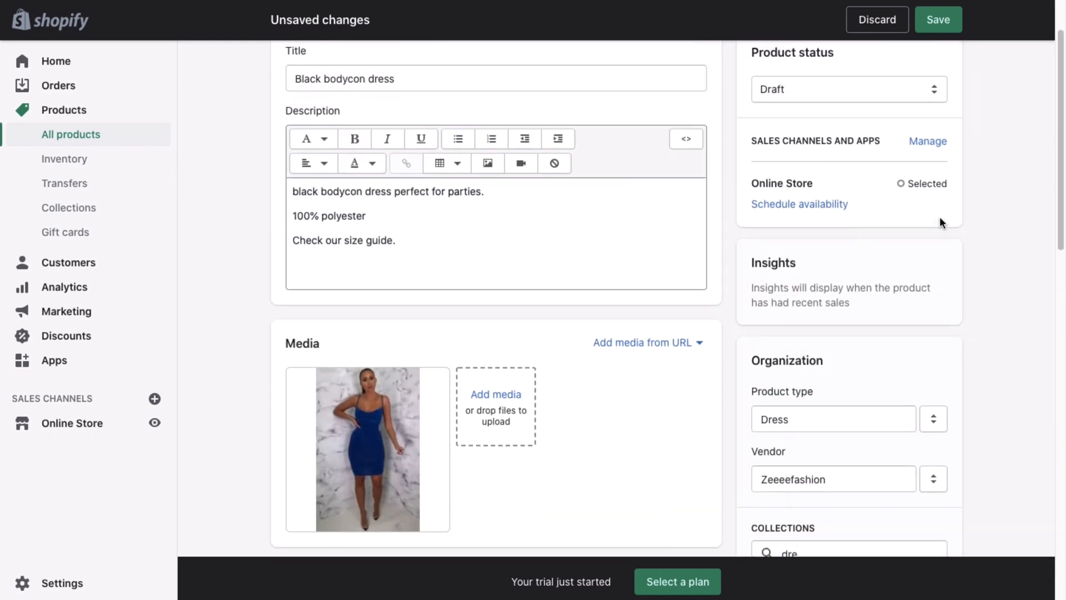
scroll(808, 281, down, 2)
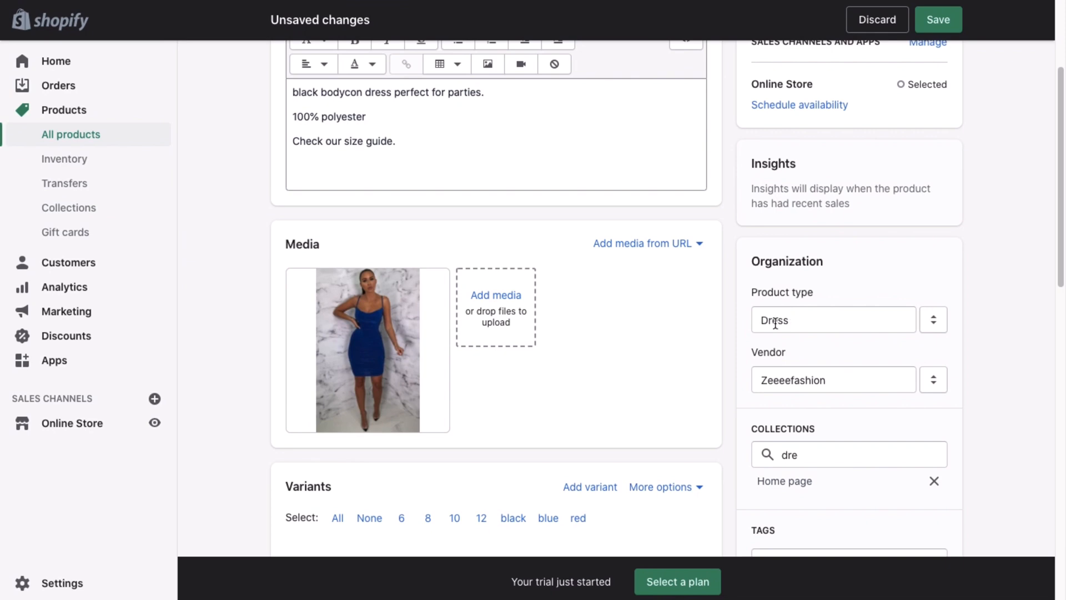
scroll(885, 151, up, 3)
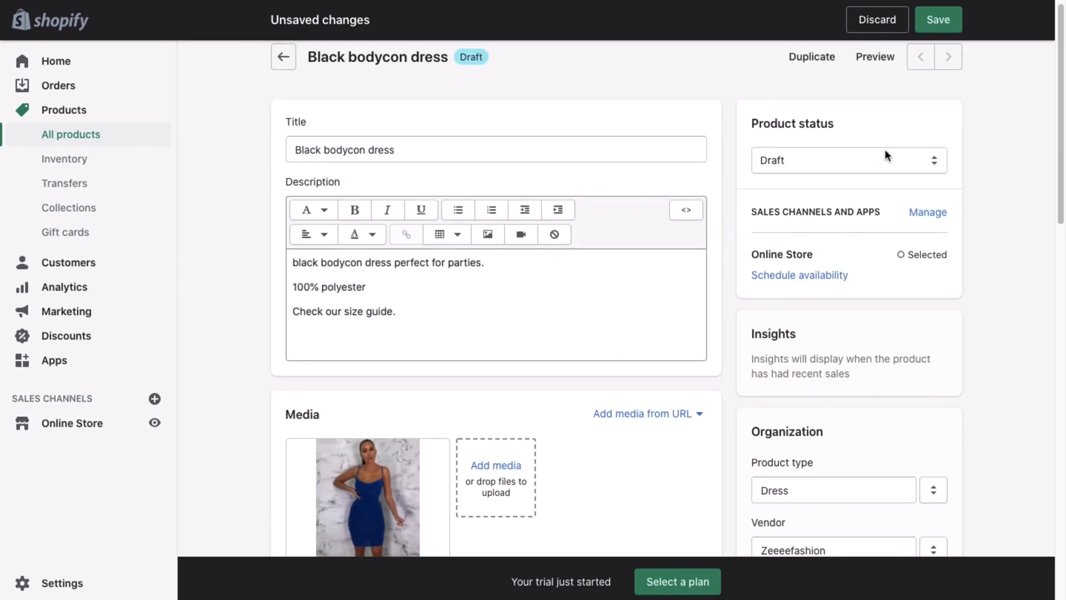
Set the Black bodycon dress status to Active and save it
click(851, 158)
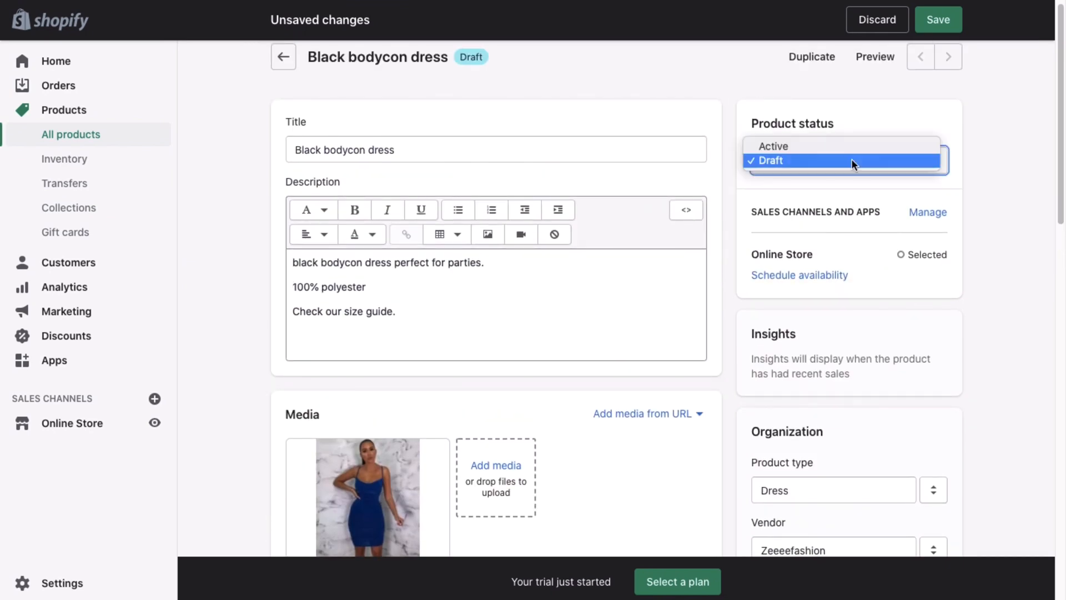
click(813, 144)
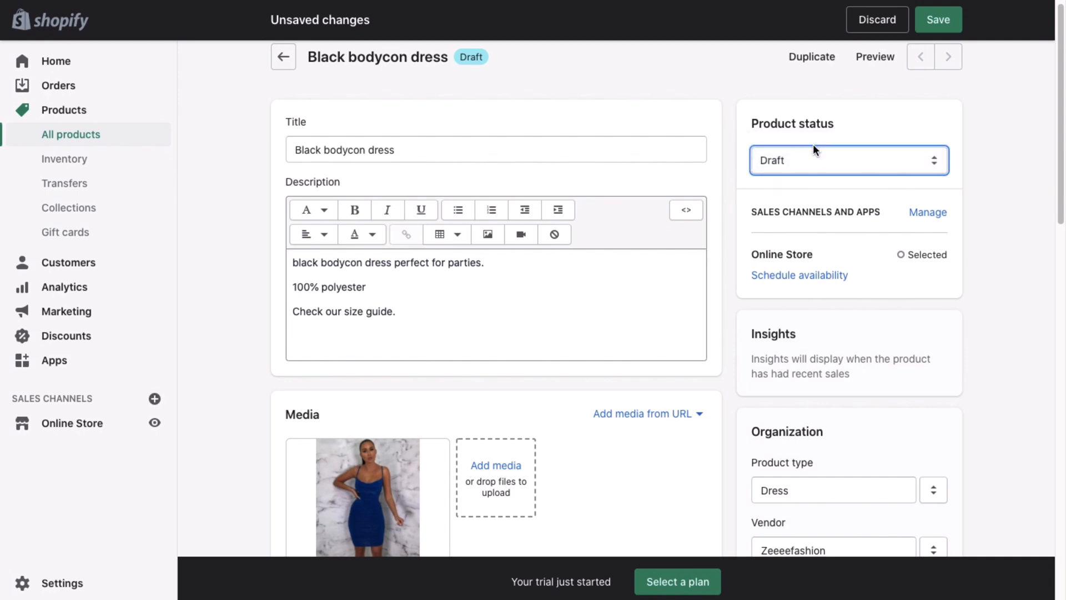
click(944, 19)
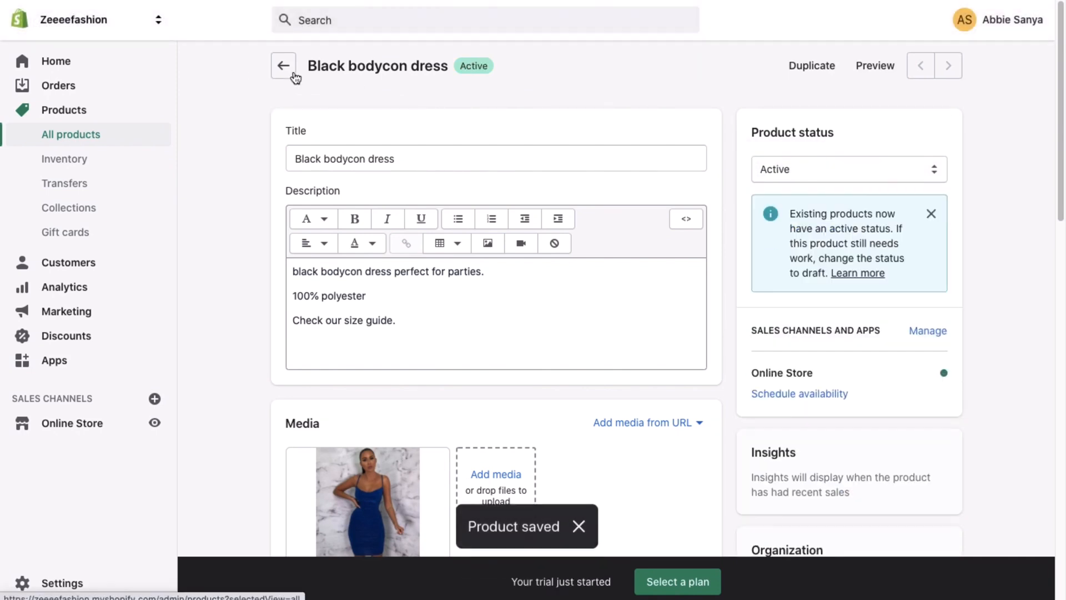
Start a new product from the products list, ready for its title
click(286, 65)
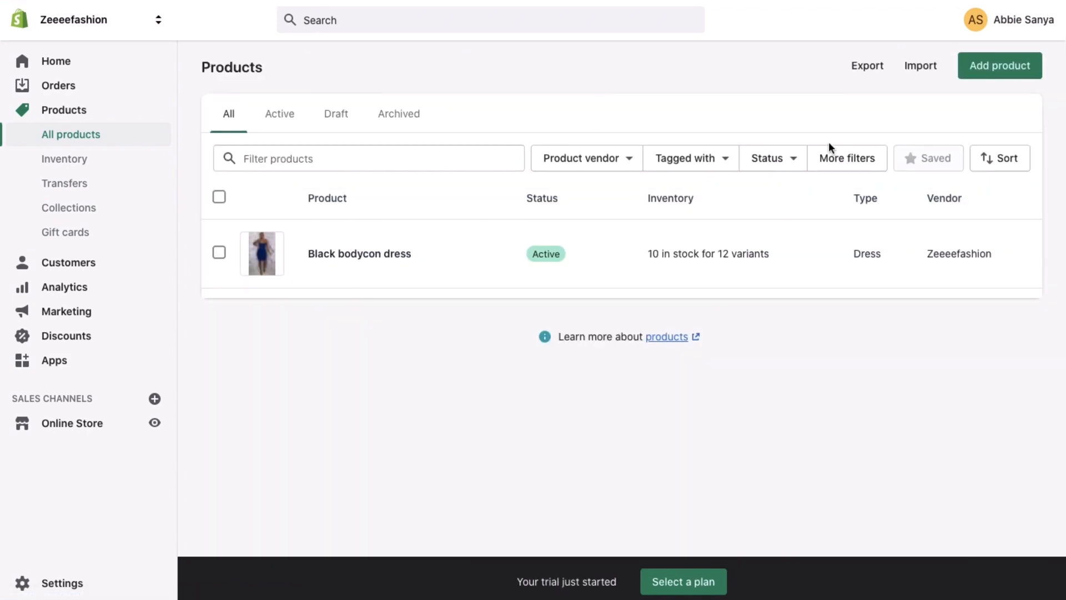
click(984, 74)
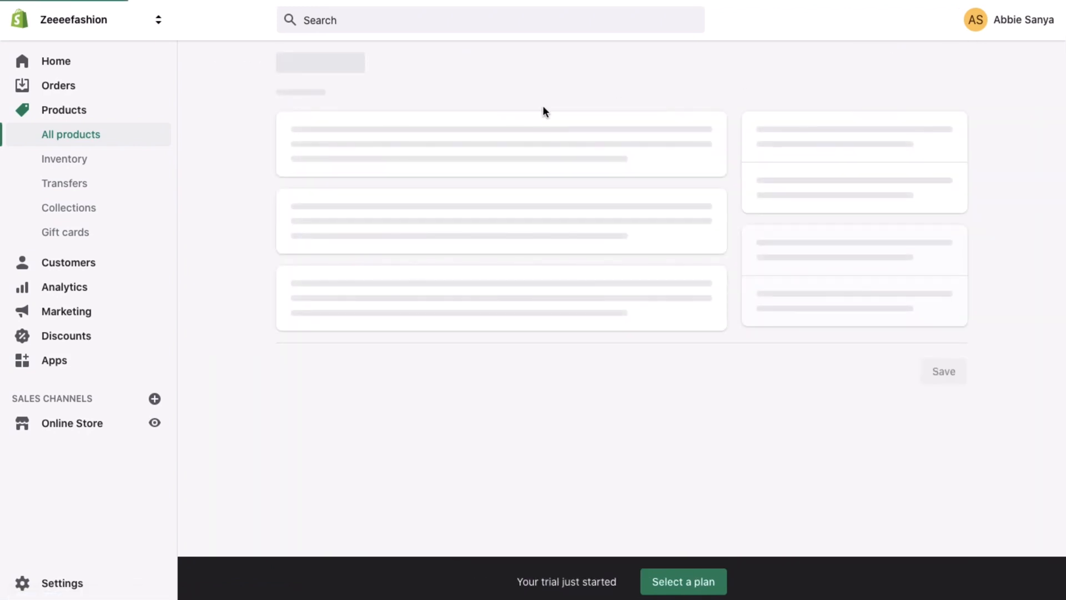
click(365, 150)
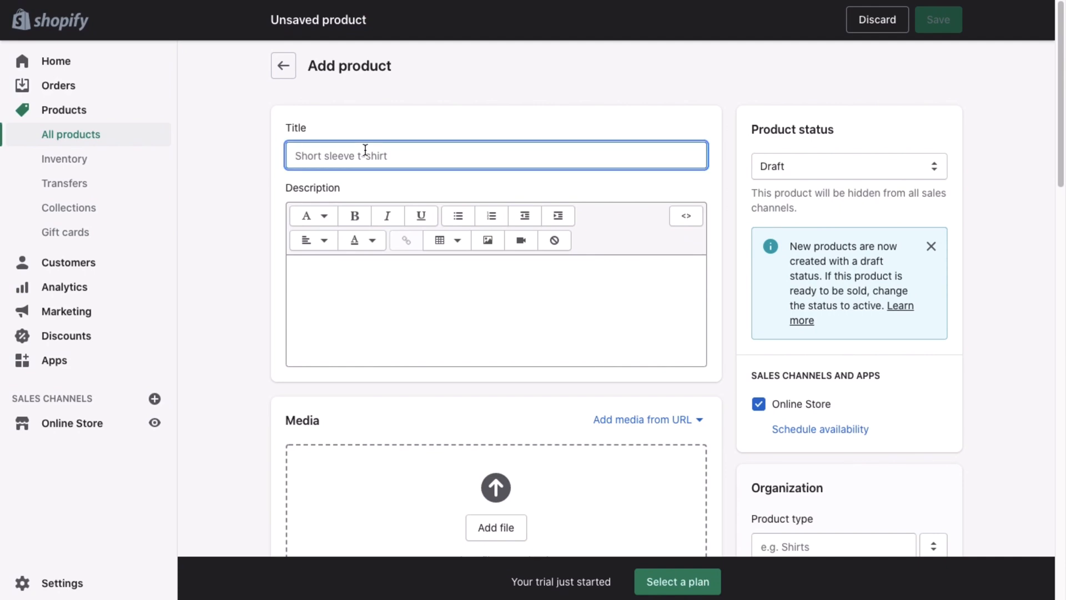
Go to the Customers page and view, then dismiss, the Import customers dialog
text(jeans)
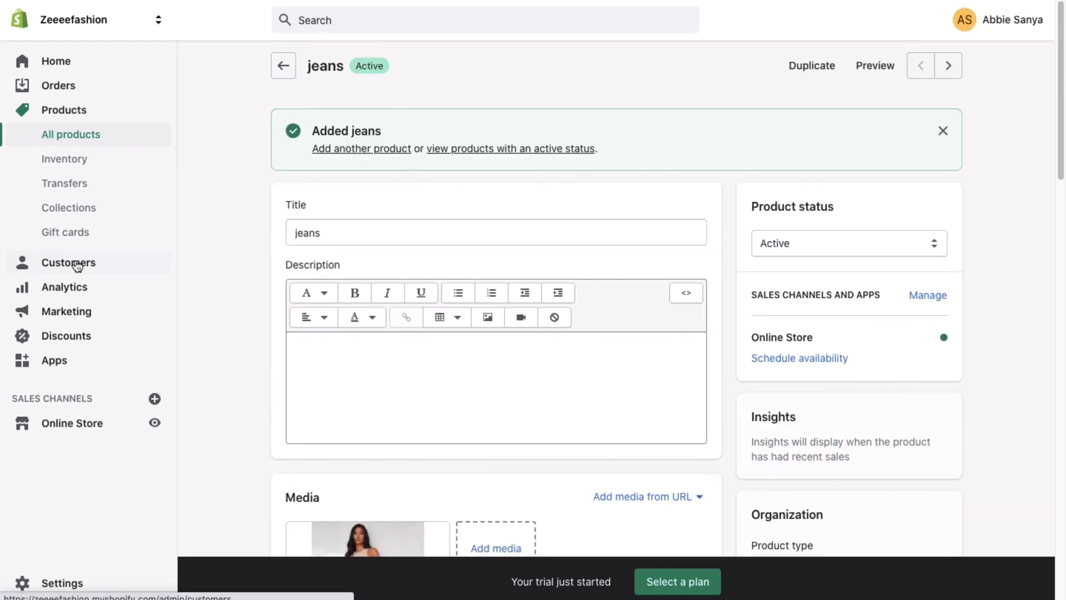
click(75, 261)
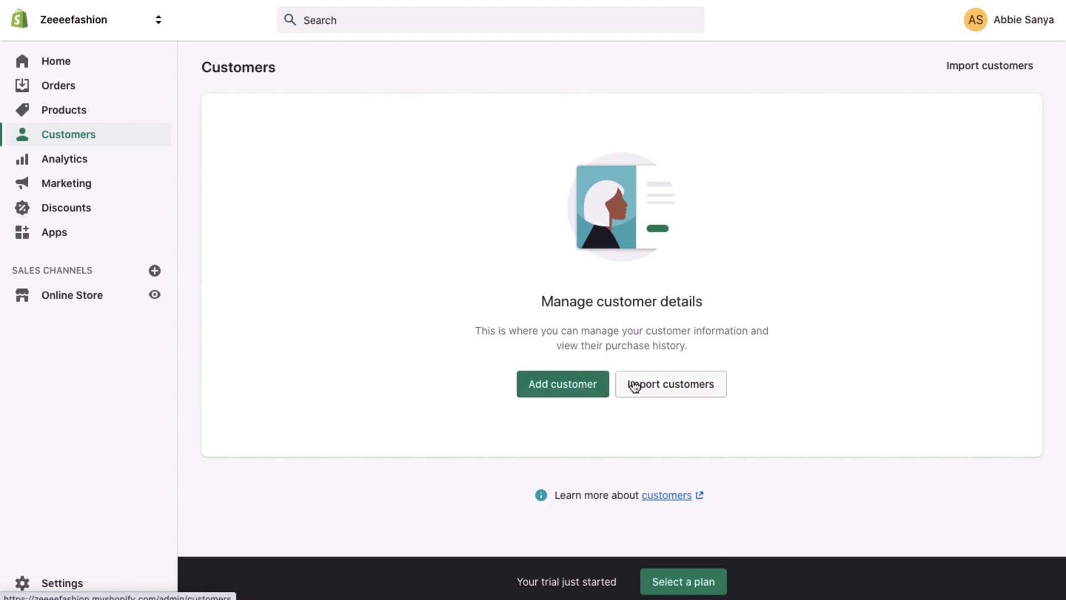
click(678, 380)
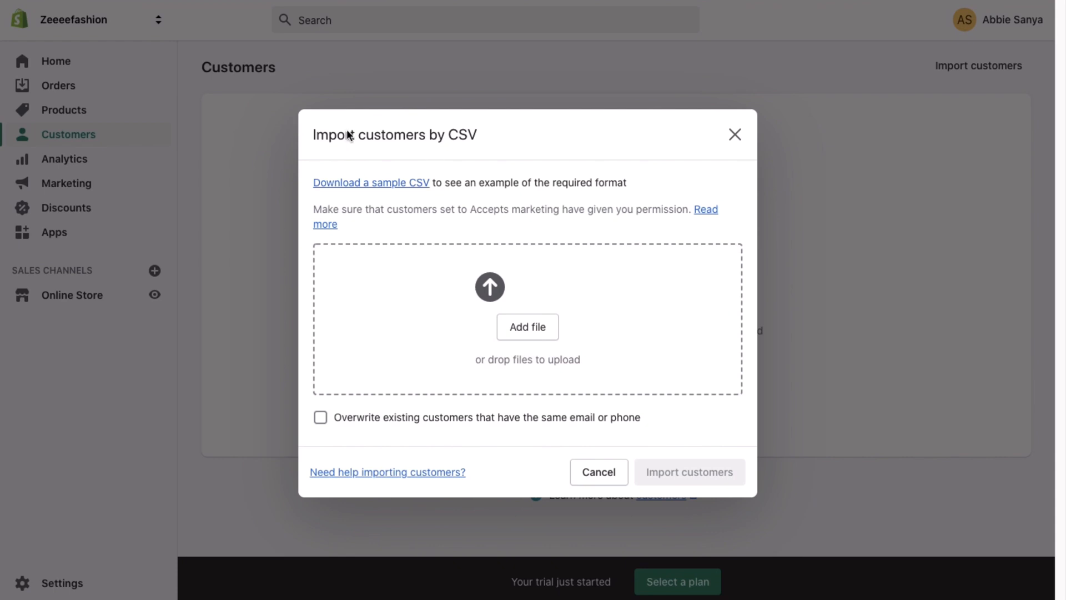
click(734, 136)
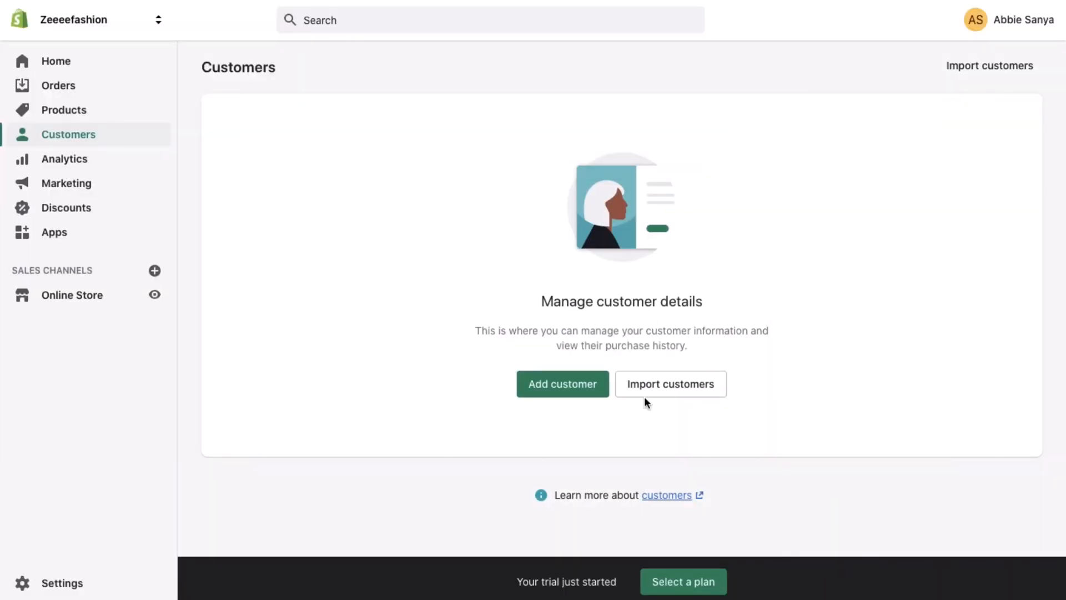
Start a new customer form and leave it without saving
click(547, 379)
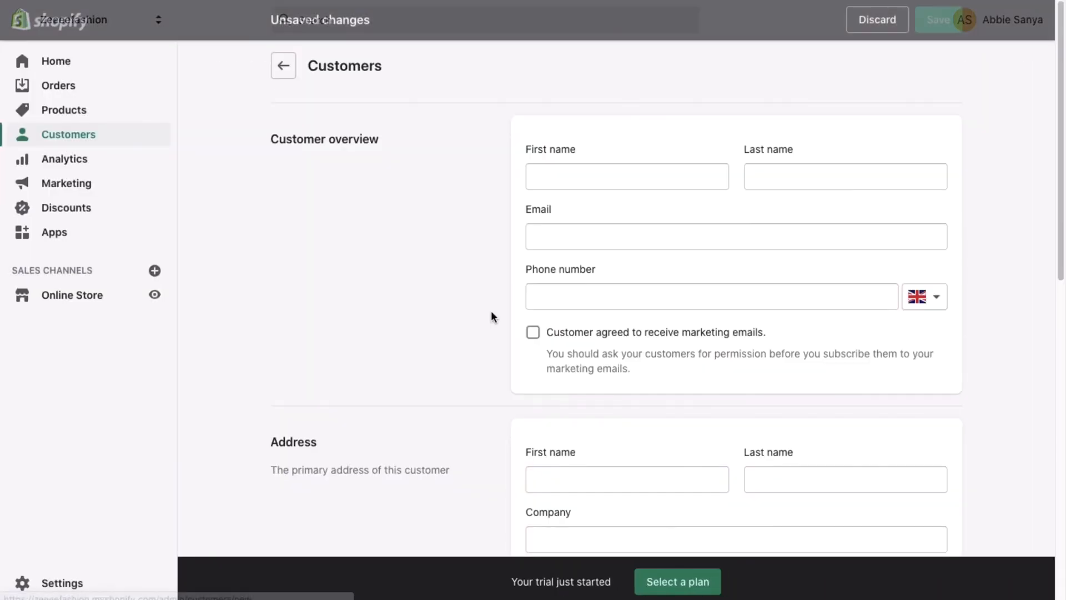
scroll(701, 279, down, 10)
scroll(701, 278, up, 10)
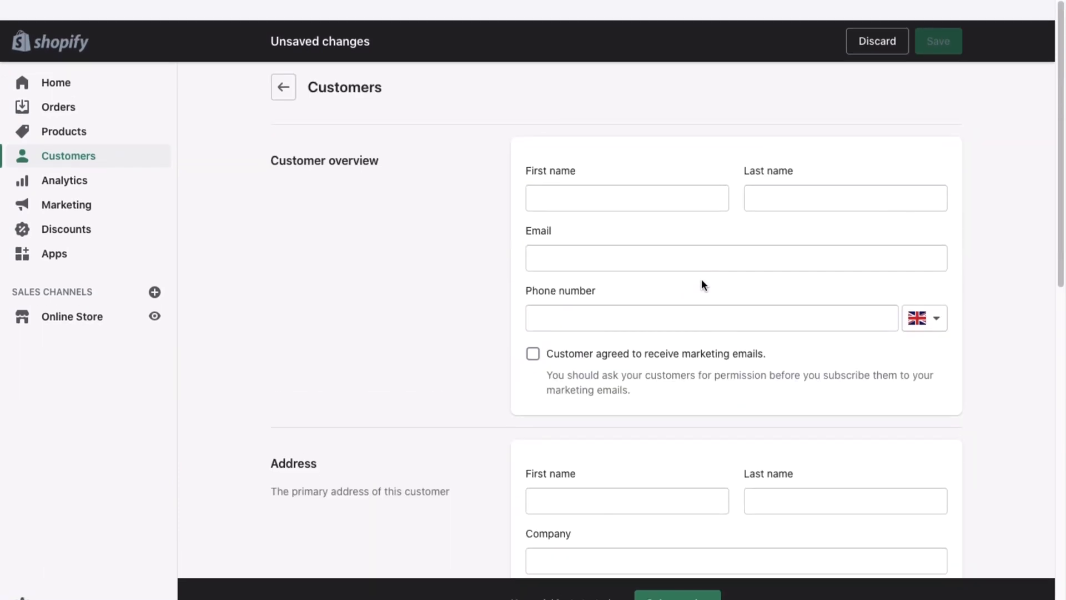
click(285, 66)
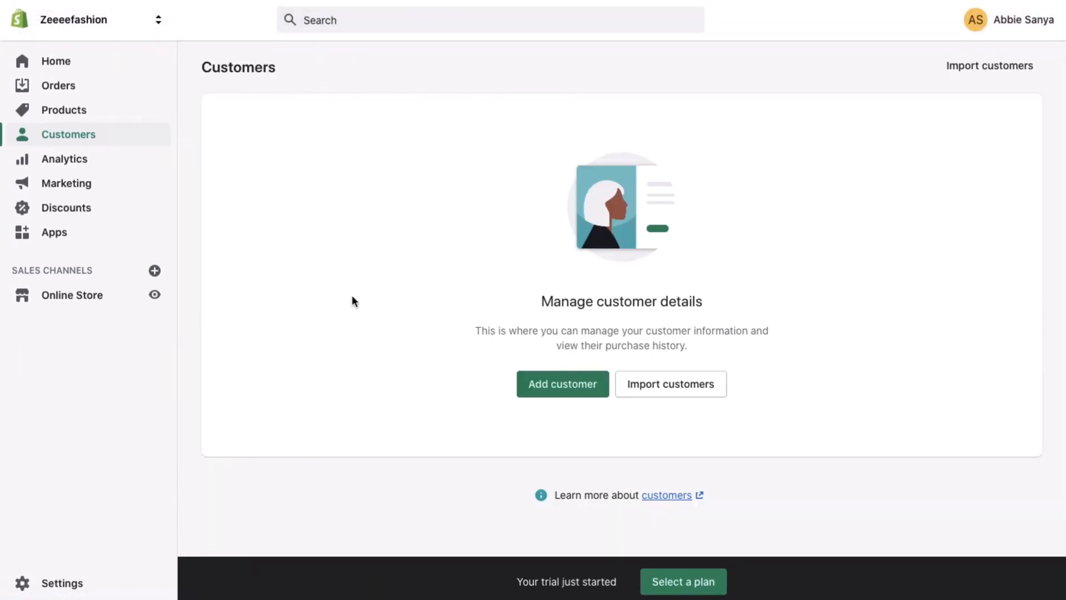
click(68, 167)
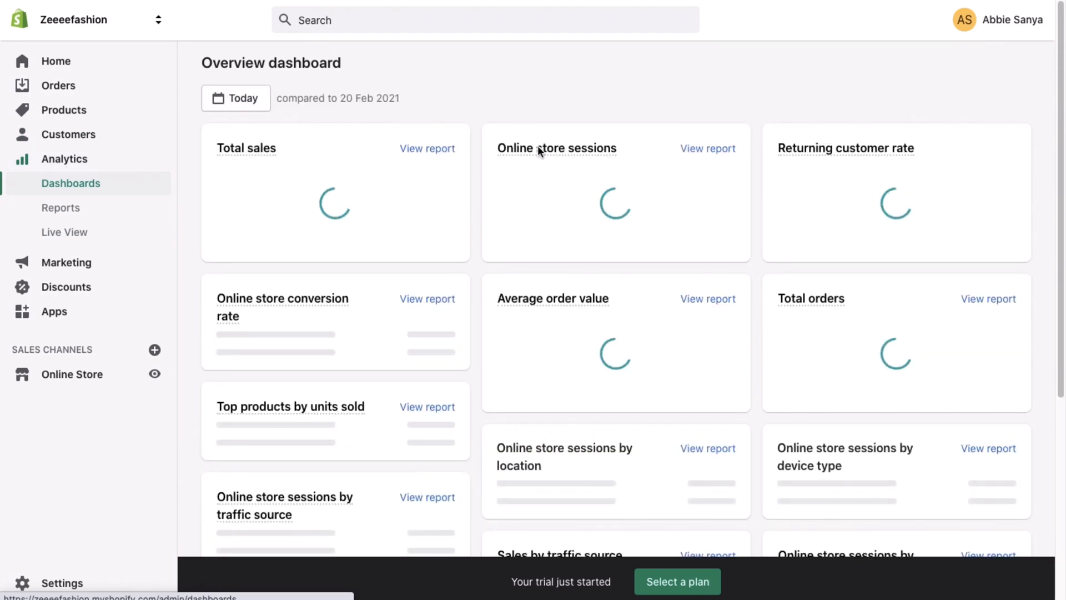
mouse_move(541, 153)
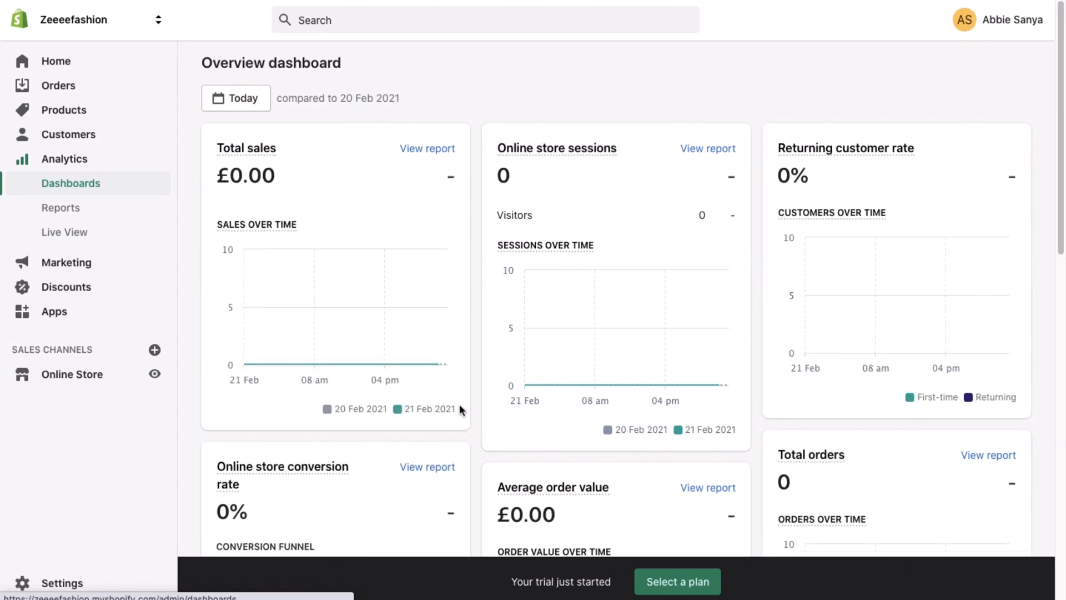
scroll(644, 415, down, 5)
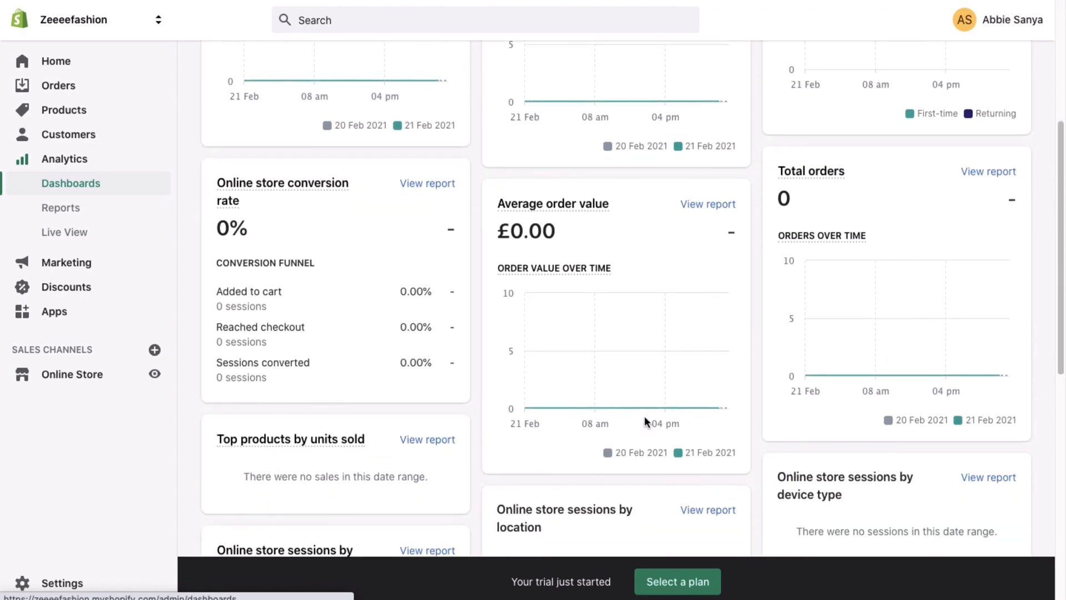
scroll(644, 416, up, 5)
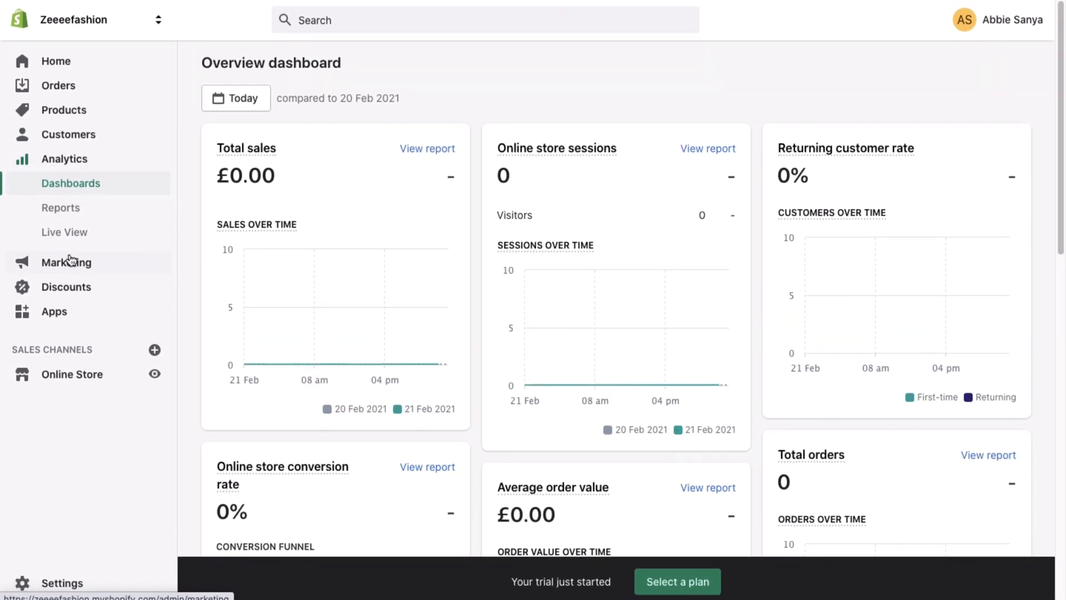
Browse the Marketing overview's campaign banner, marketing results and recent marketing activity
click(76, 265)
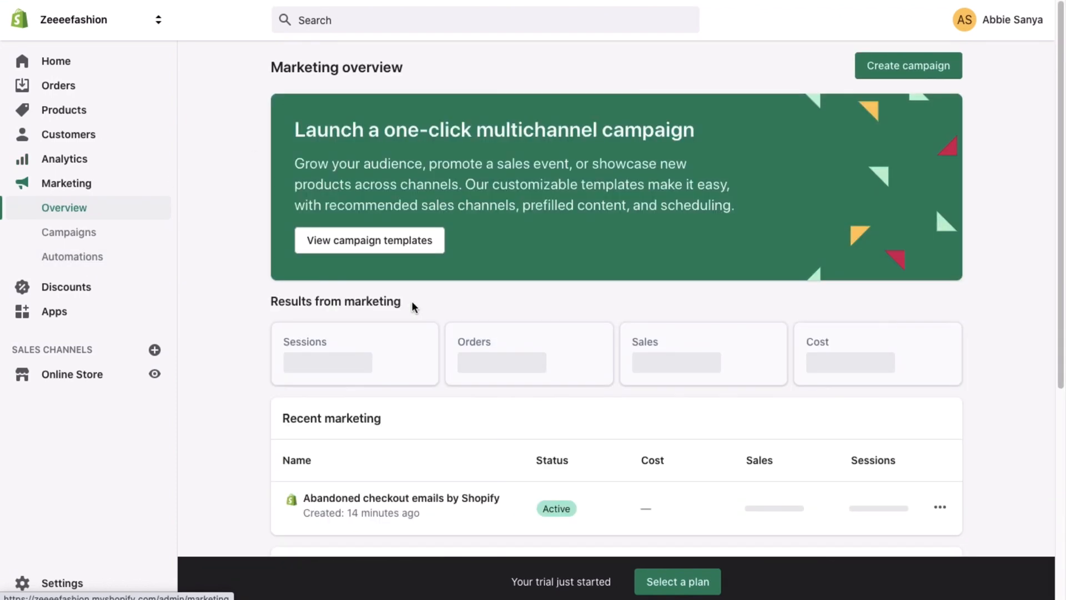
scroll(514, 414, down, 6)
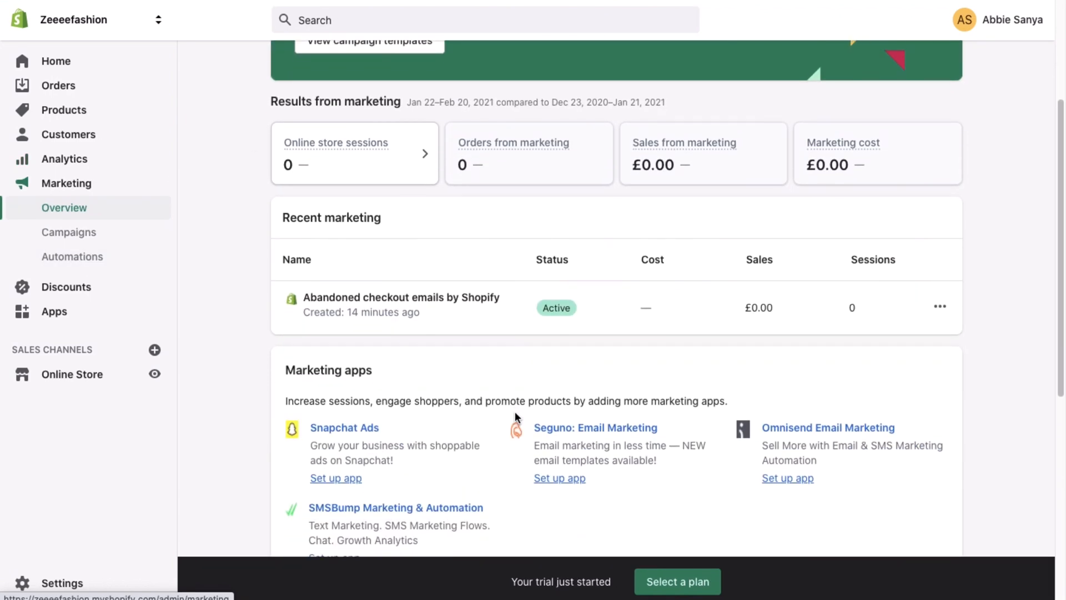
scroll(515, 417, down, 1)
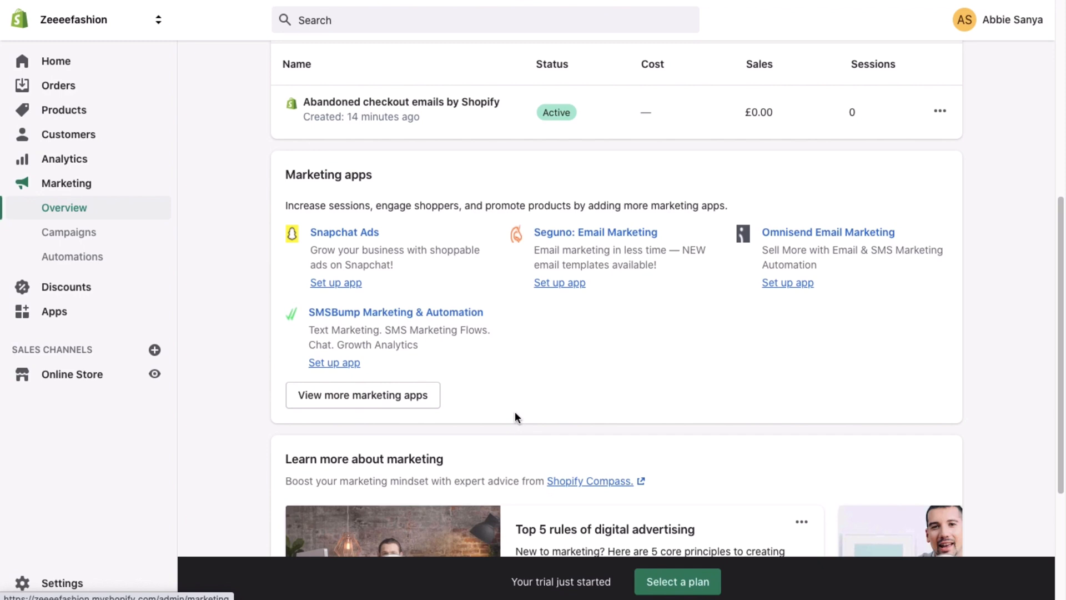
scroll(514, 416, up, 2)
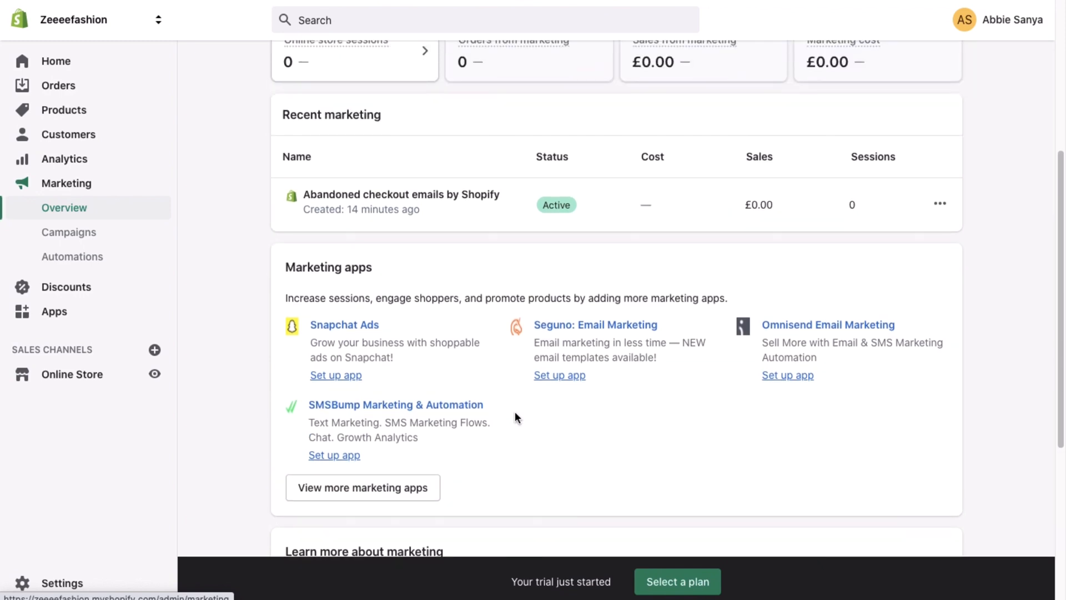
scroll(514, 411, up, 4)
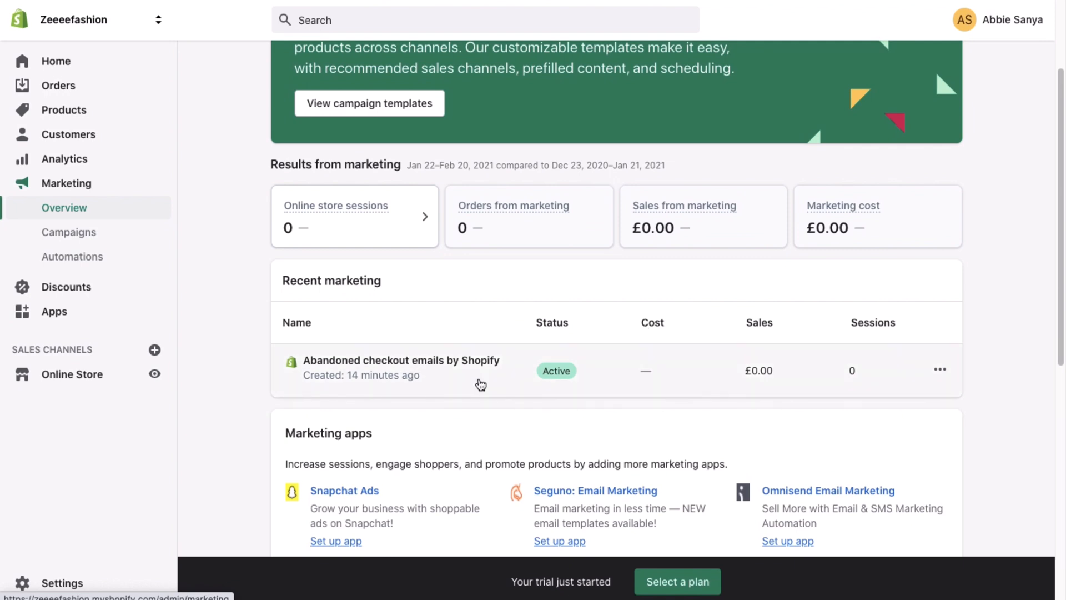
scroll(480, 384, down, 7)
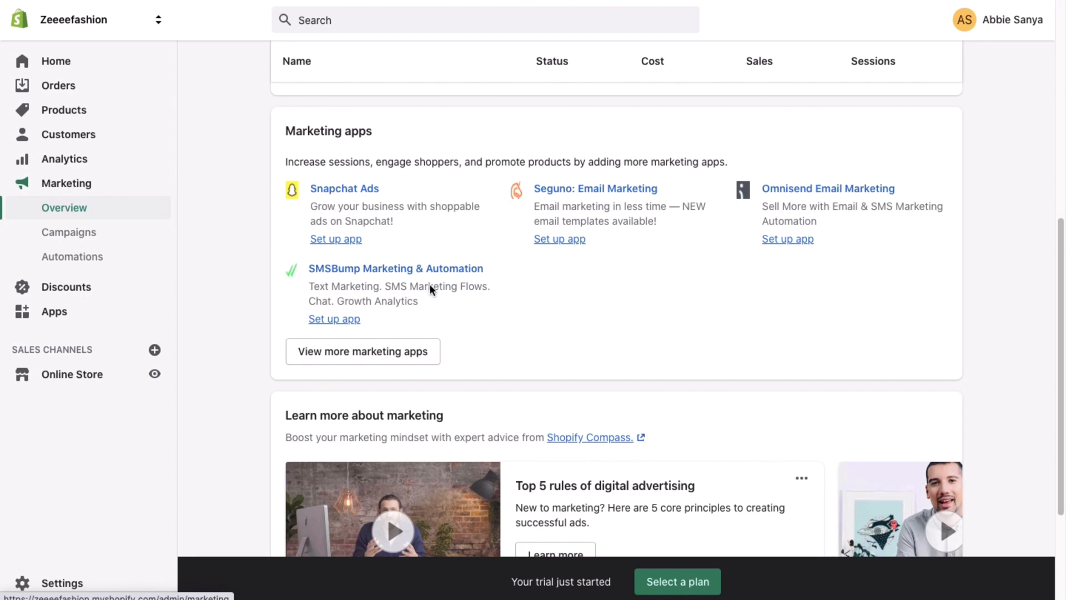
scroll(430, 288, up, 7)
scroll(430, 290, down, 10)
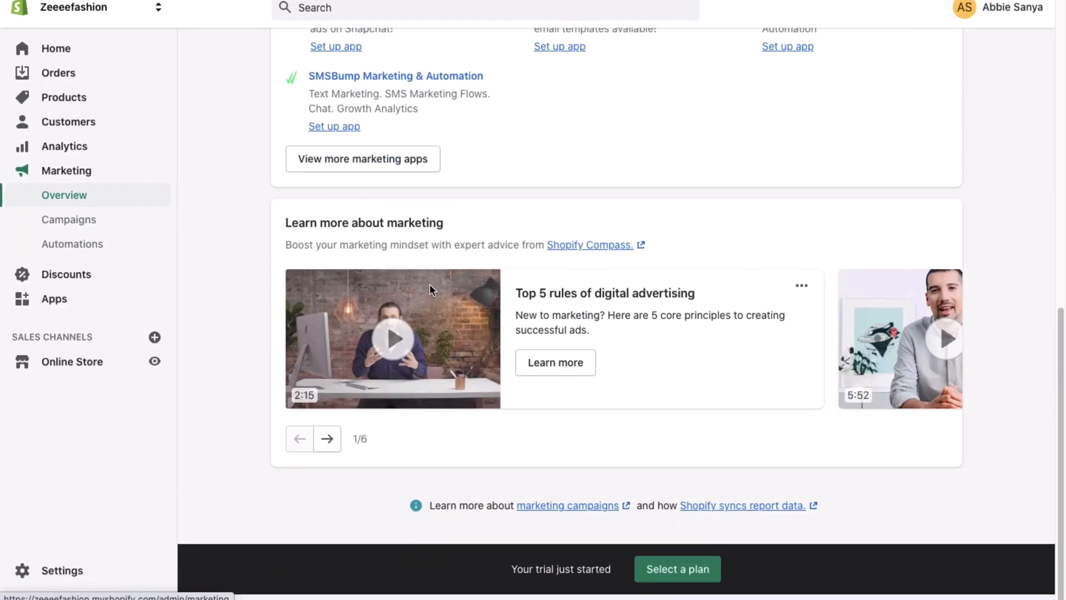
scroll(431, 292, up, 3)
scroll(431, 289, up, 10)
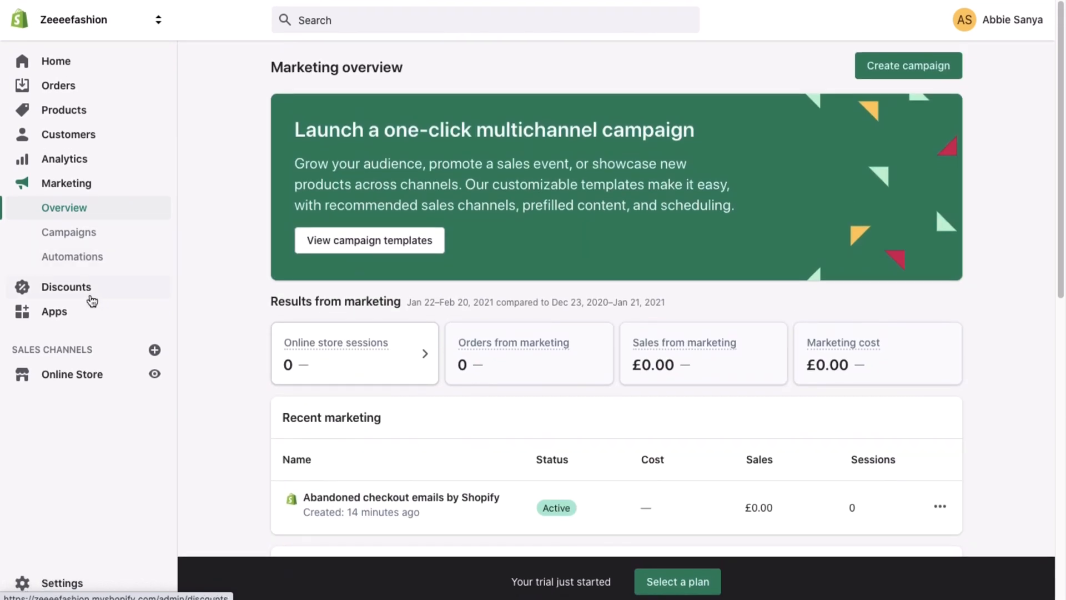
Go to Discounts, show Automatic discounts, and start a new automatic discount
click(92, 301)
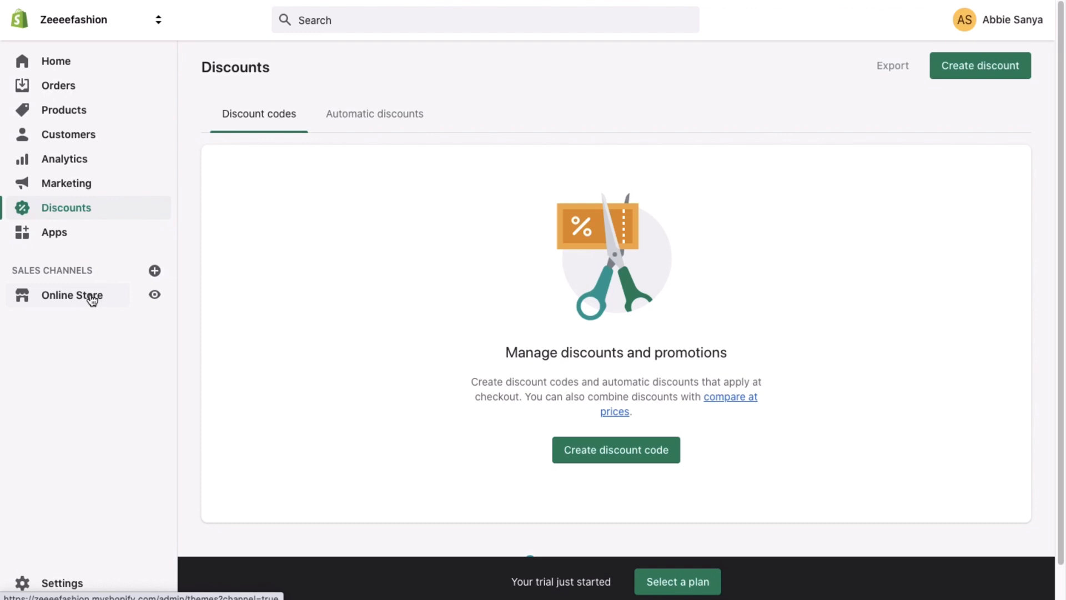
click(351, 126)
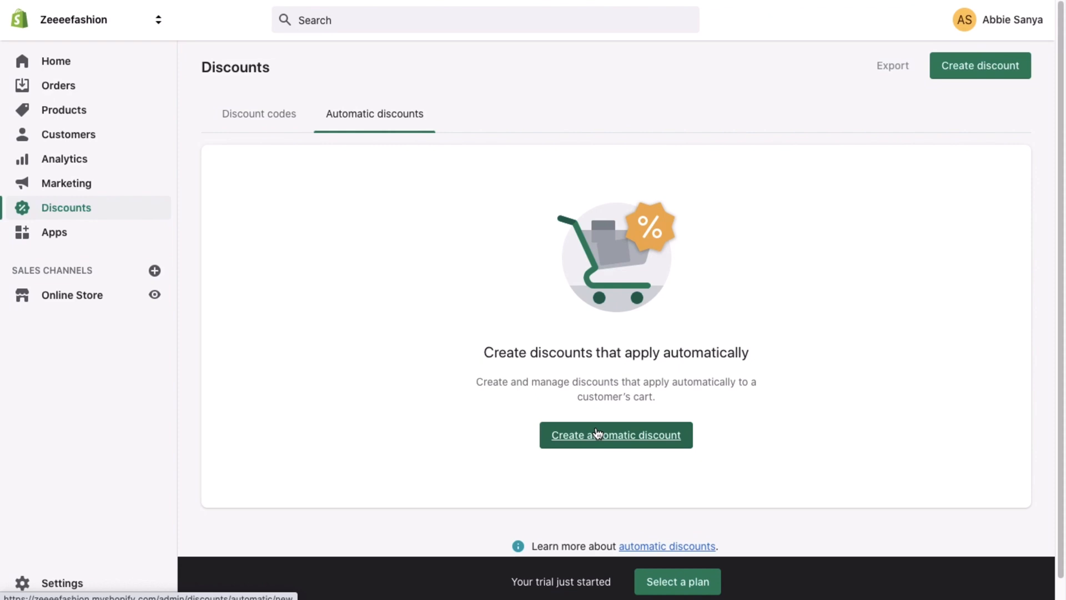
click(575, 434)
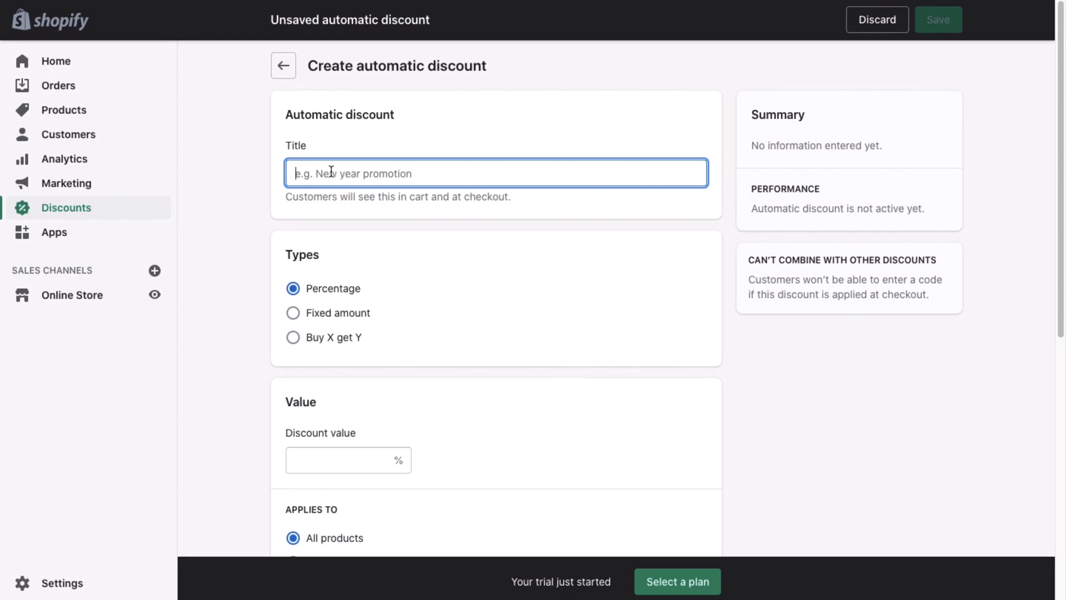
Title the automatic discount VALSDAY with a 20% percentage value
text(VALSDAY)
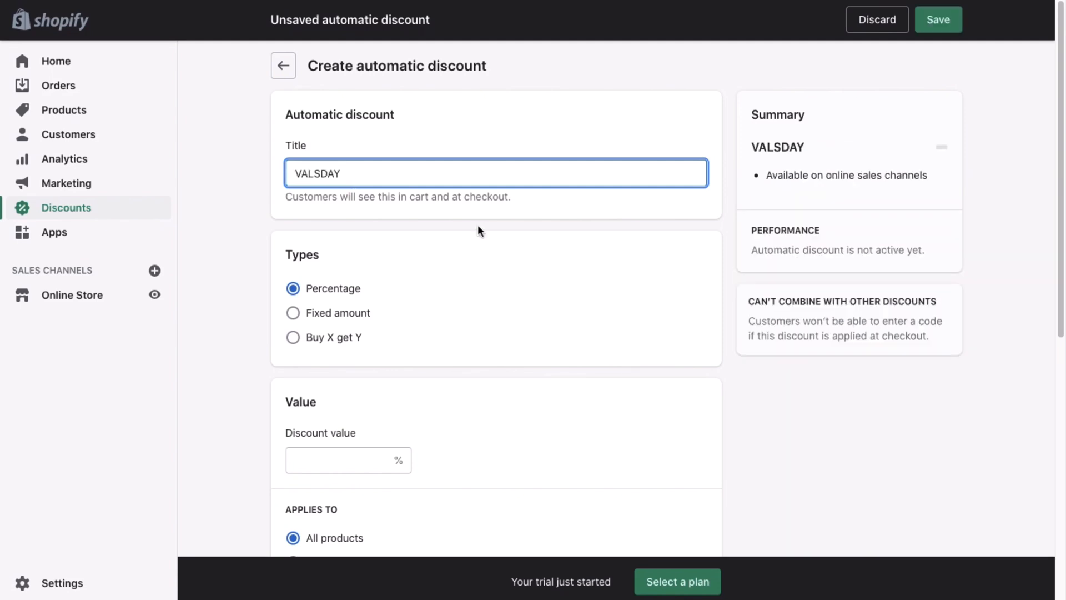
scroll(402, 284, down, 3)
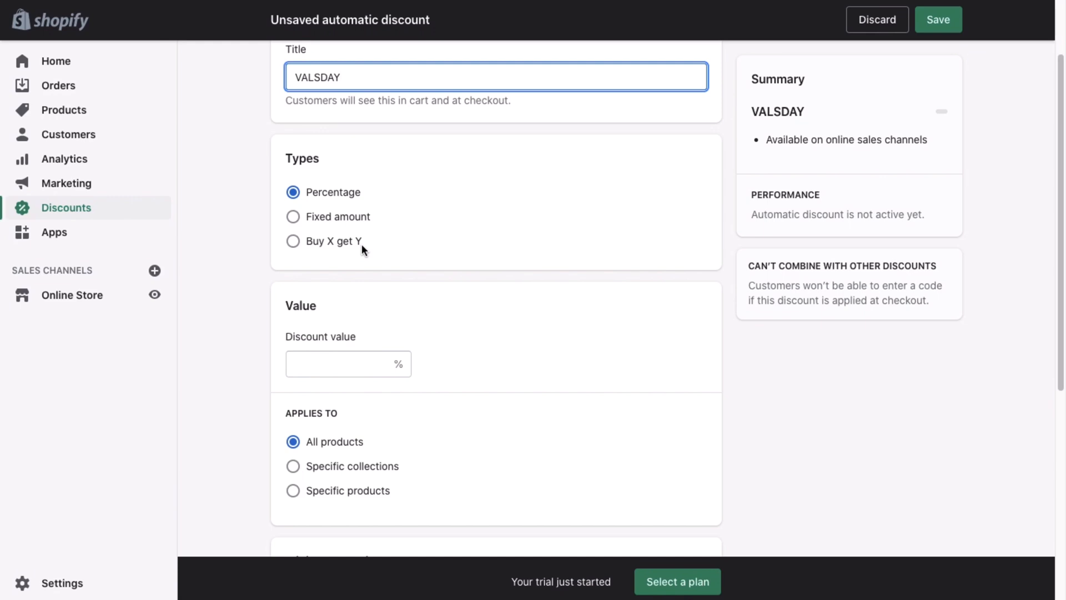
click(316, 366)
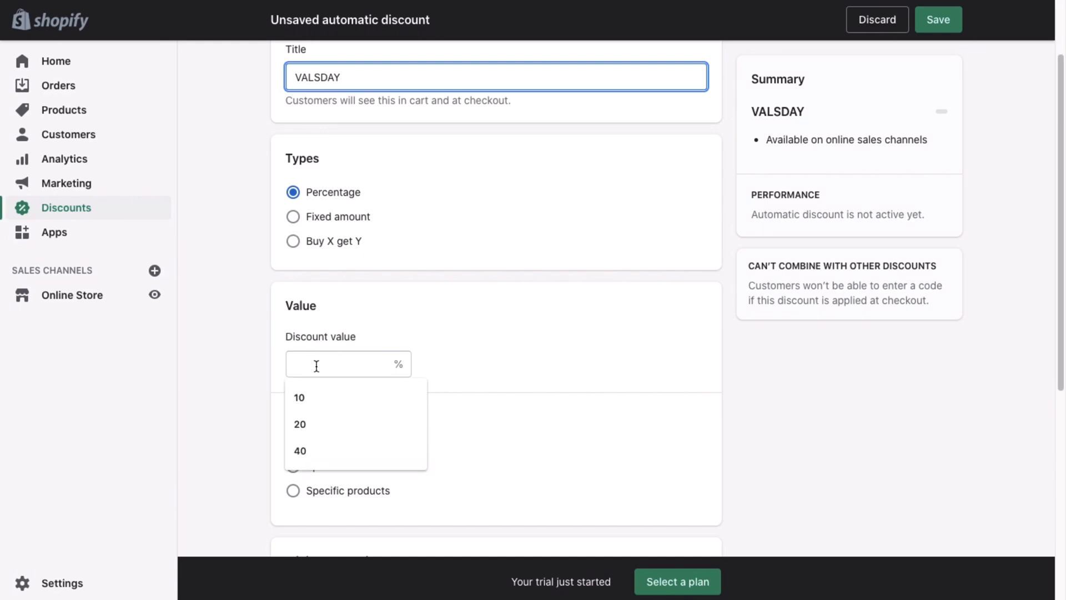
click(315, 423)
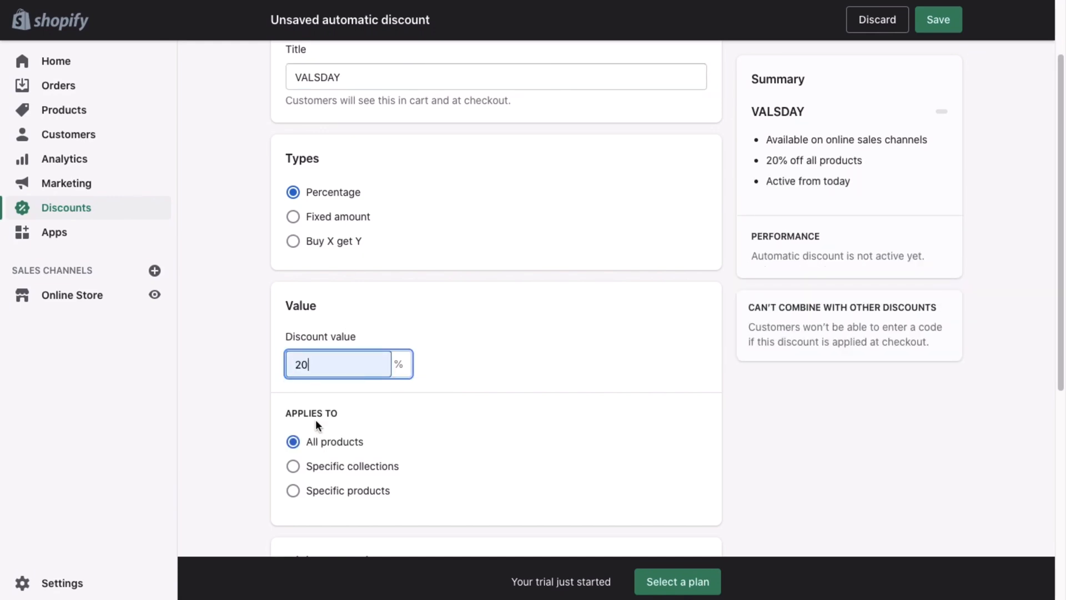
Require a minimum purchase amount of £40.00 for the VALSDAY discount
scroll(416, 416, down, 3)
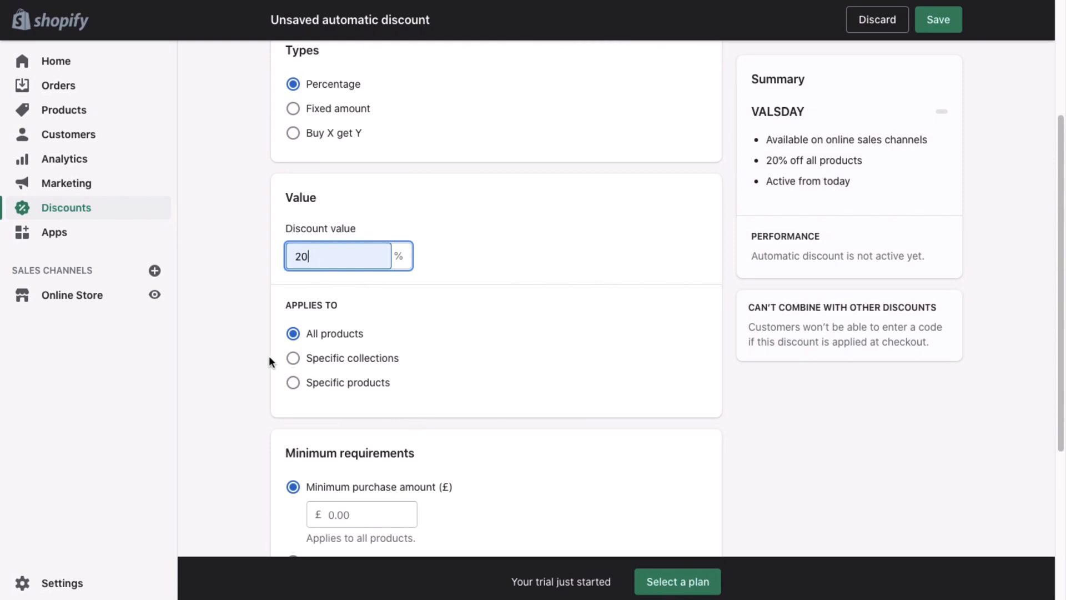
scroll(374, 409, down, 2)
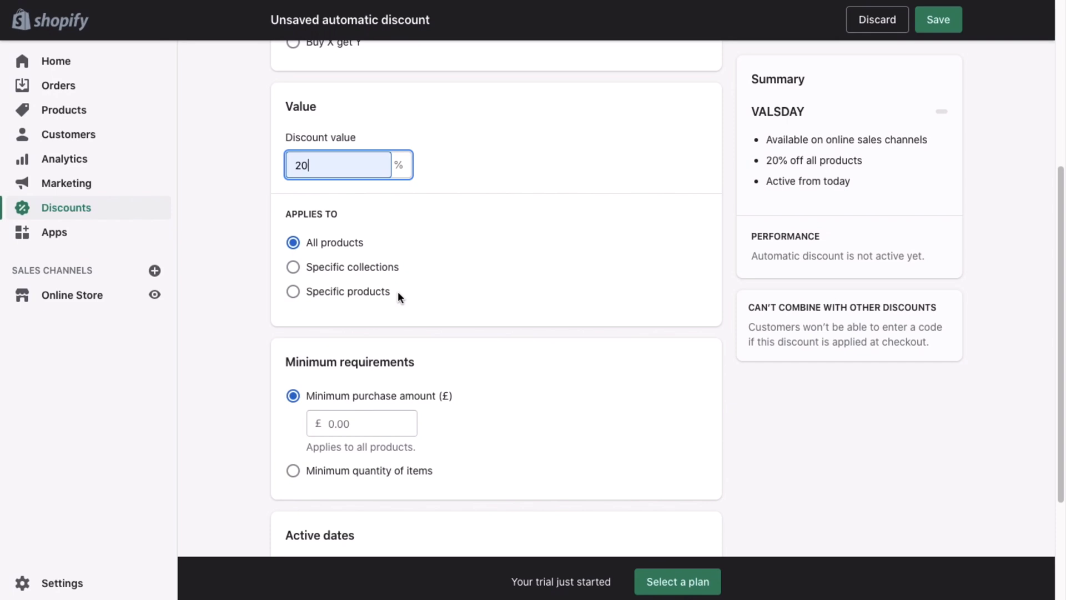
scroll(398, 290, down, 1)
scroll(398, 291, down, 1)
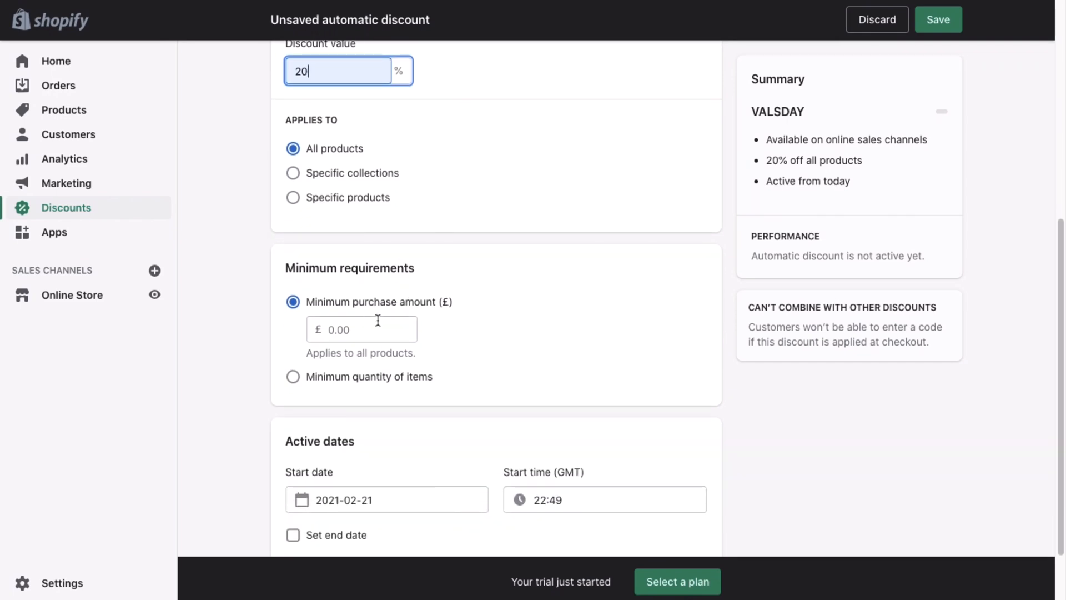
scroll(378, 320, down, 2)
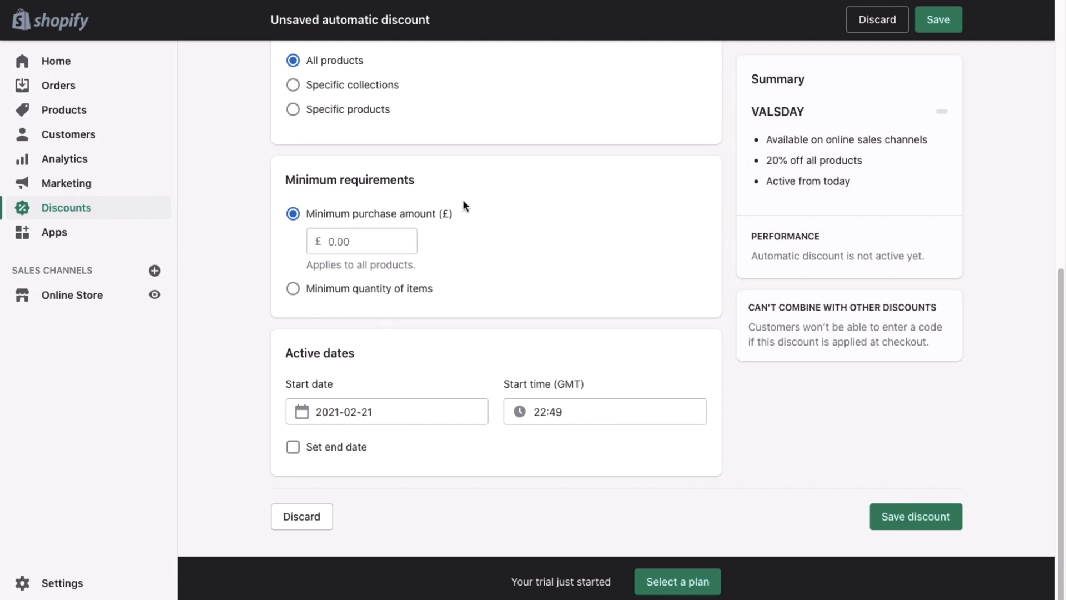
click(343, 243)
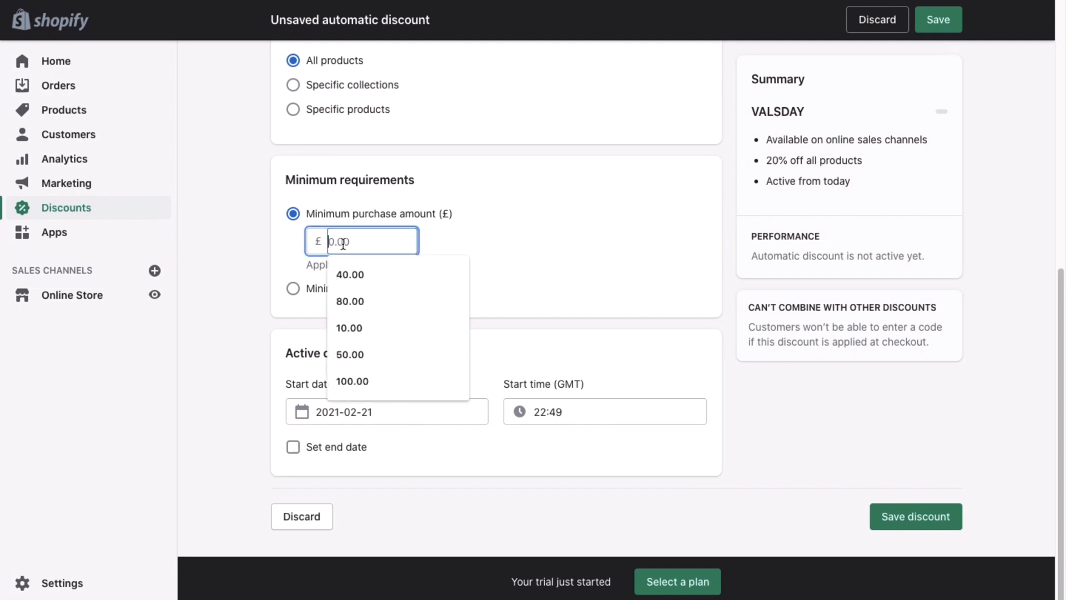
click(344, 272)
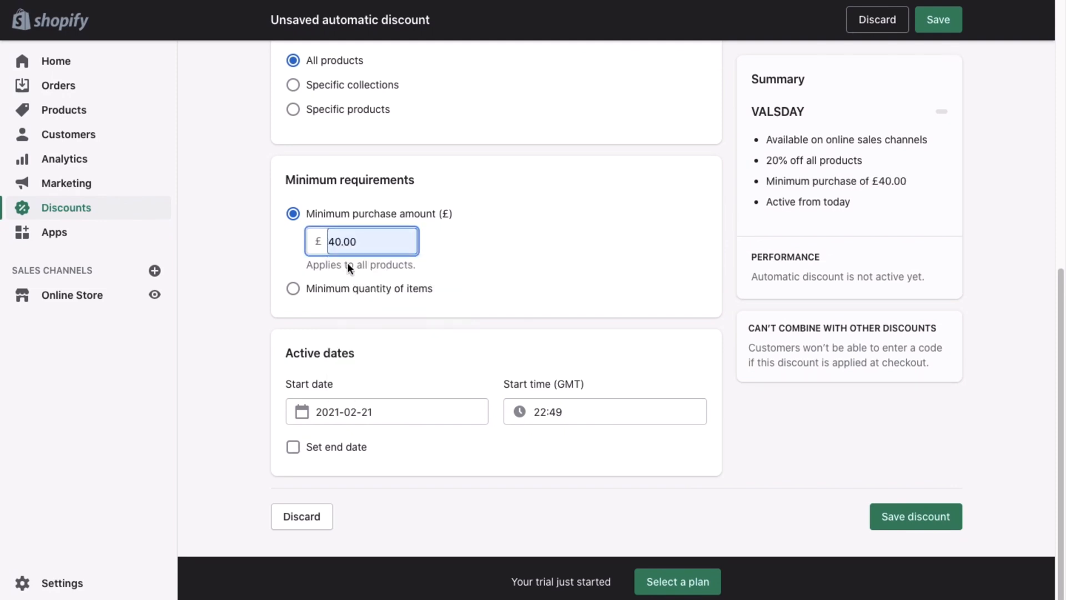
click(435, 314)
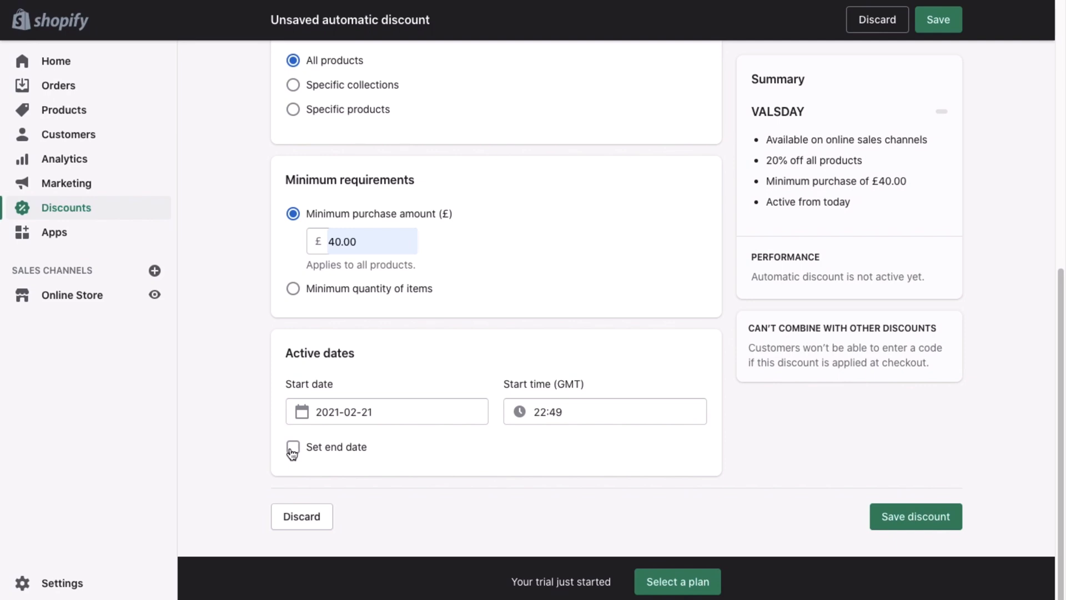
Abandon the VALSDAY discount unsaved and start a new discount code instead
scroll(291, 452, up, 10)
click(284, 68)
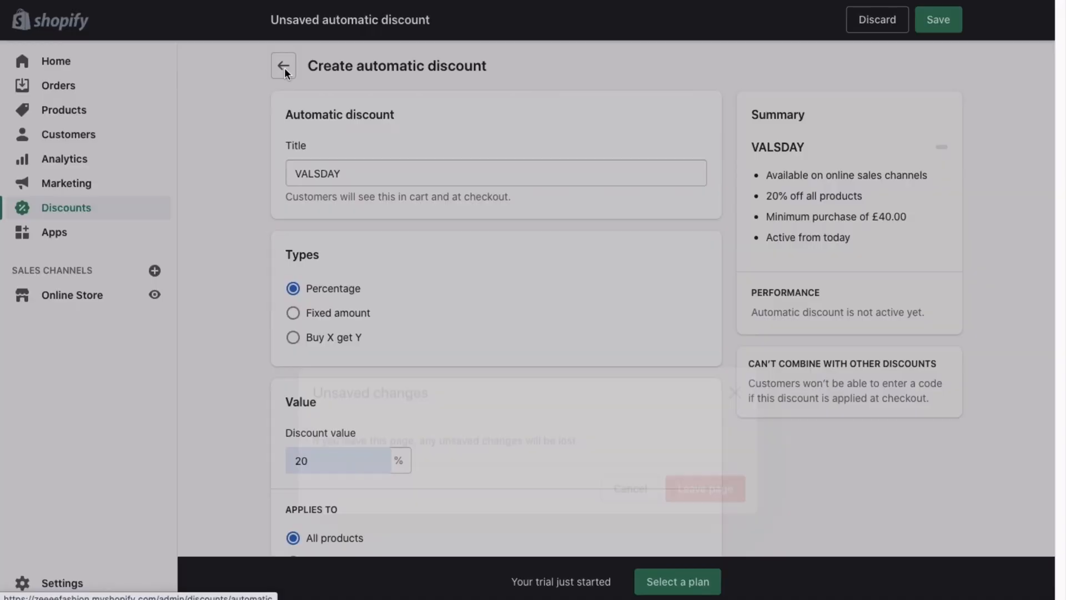
click(695, 354)
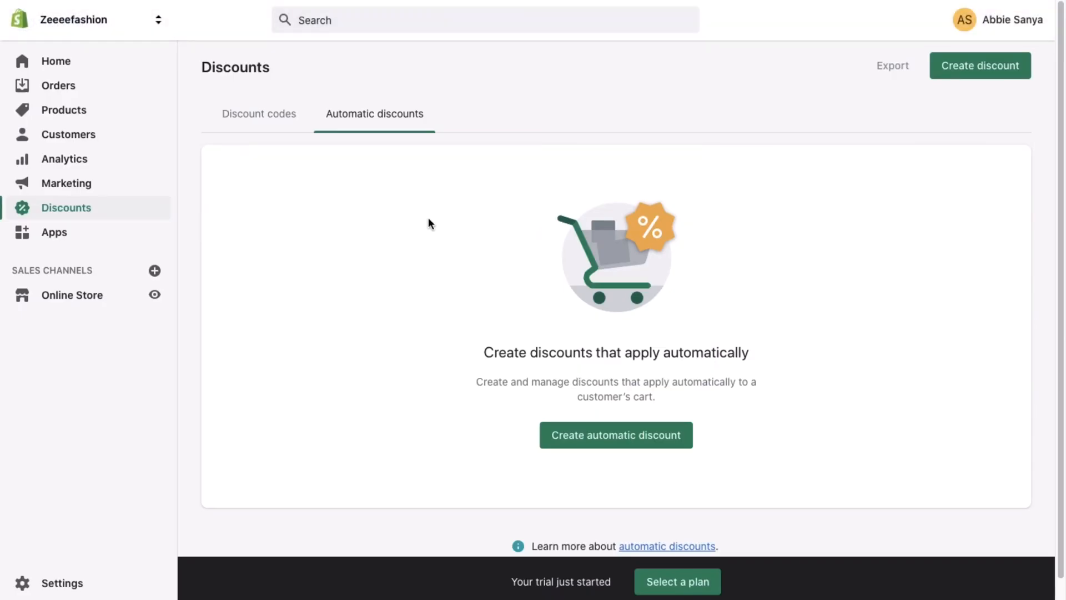
click(255, 114)
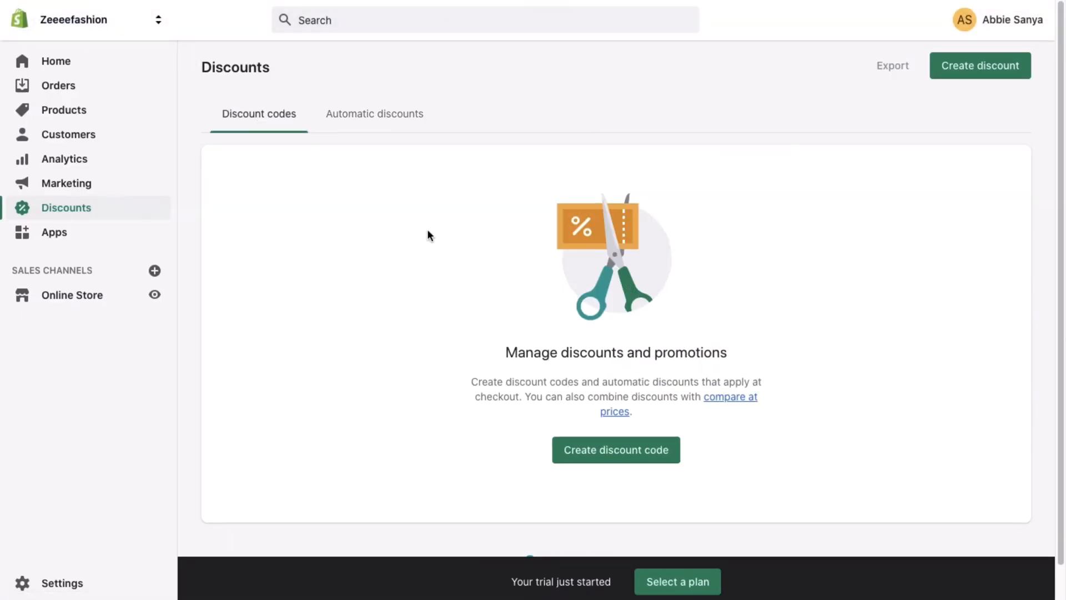
click(576, 448)
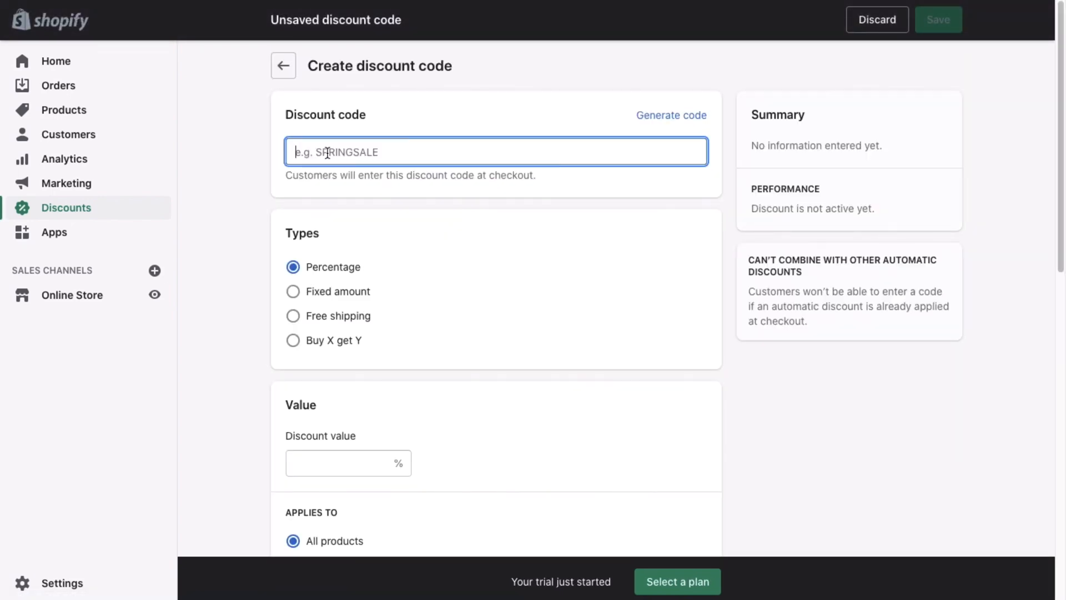
Enter discount code FIRST20 with a 20% discount value
text(FIRST)
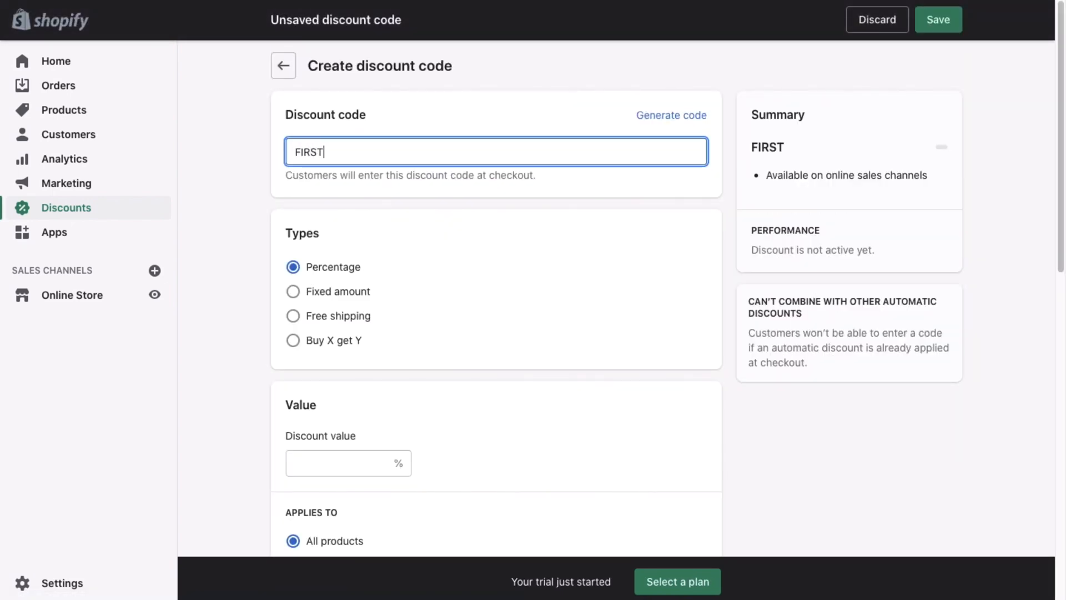
text(20)
click(504, 235)
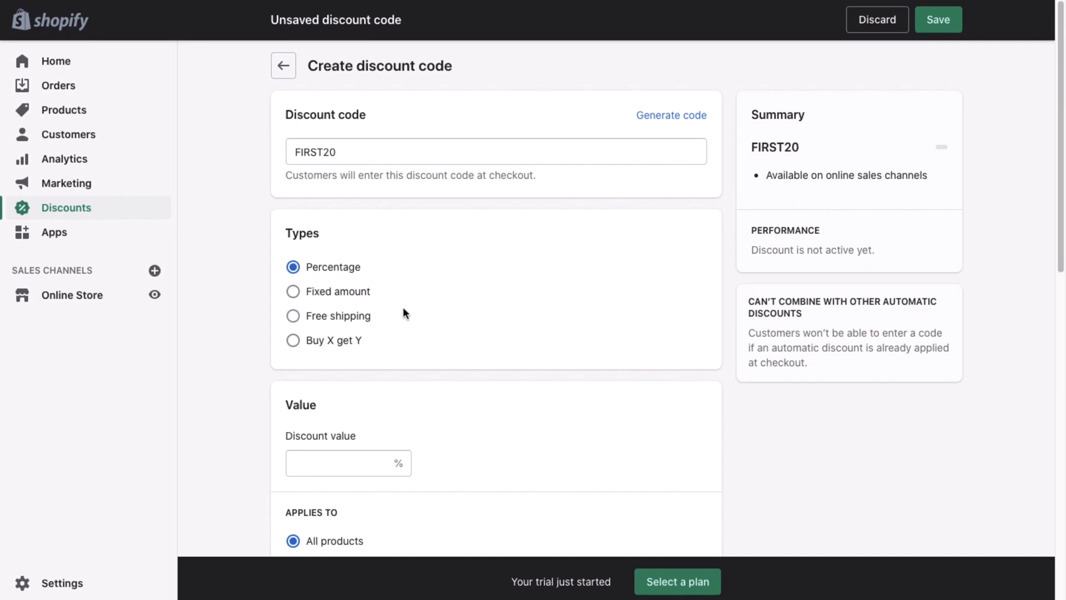
scroll(353, 384, down, 3)
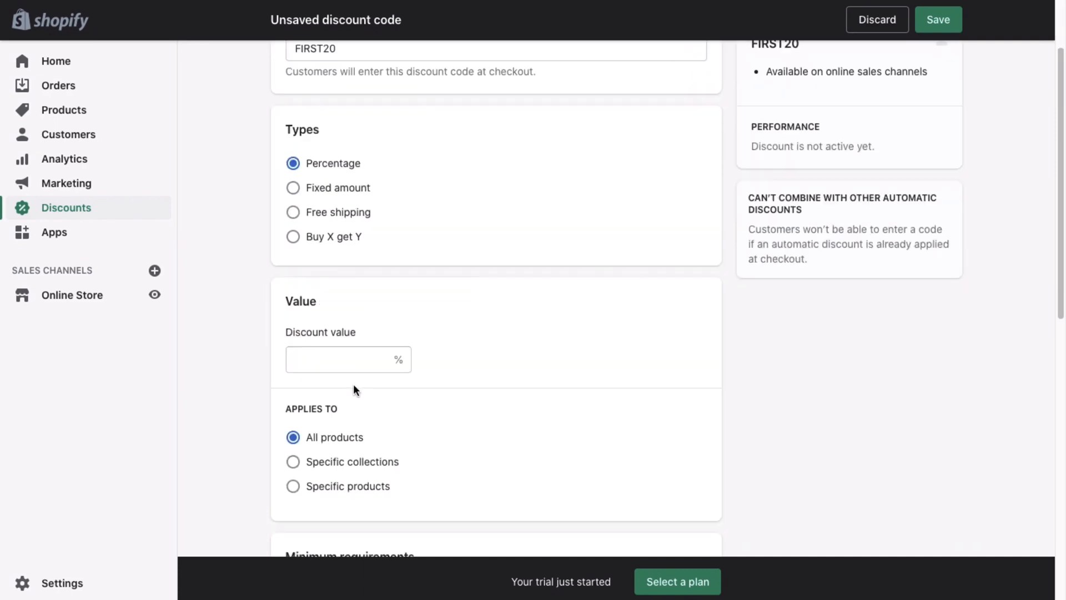
click(320, 278)
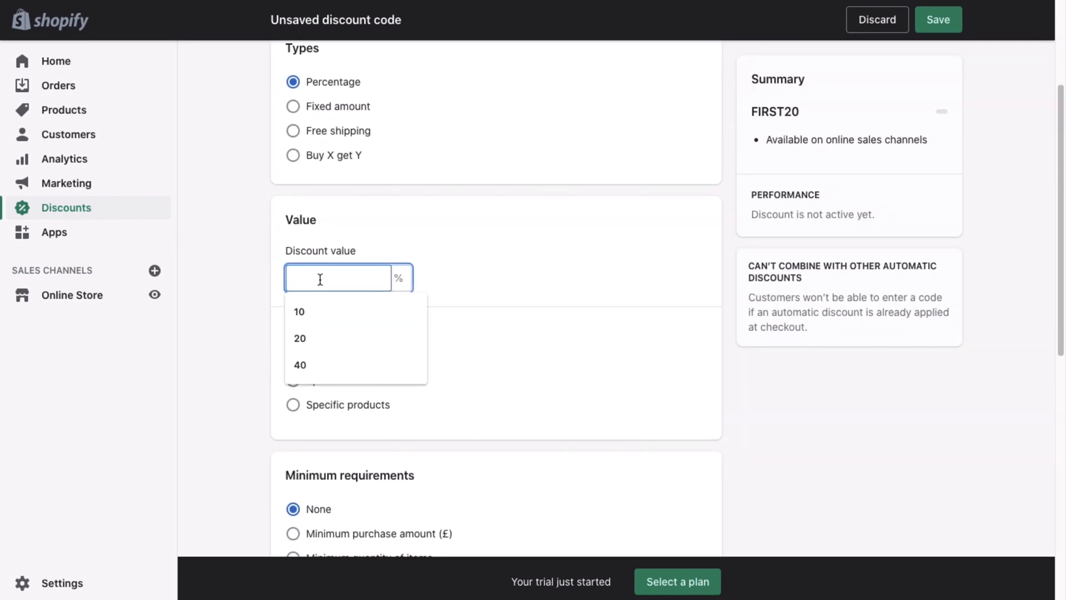
text(20)
click(494, 277)
Limit the FIRST20 code to one use per customer
scroll(495, 279, down, 2)
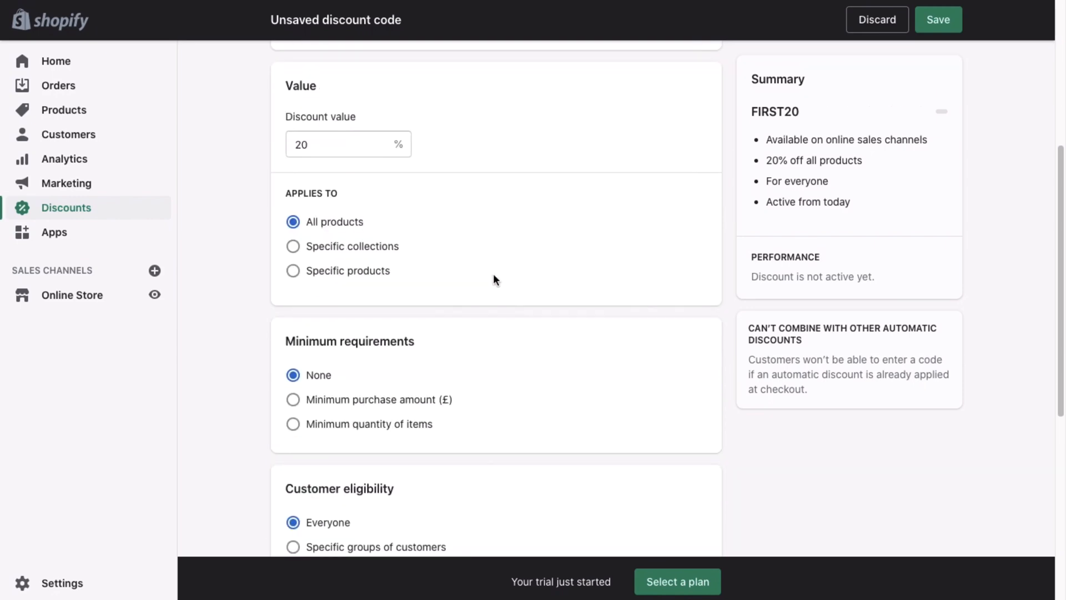
scroll(496, 280, down, 1)
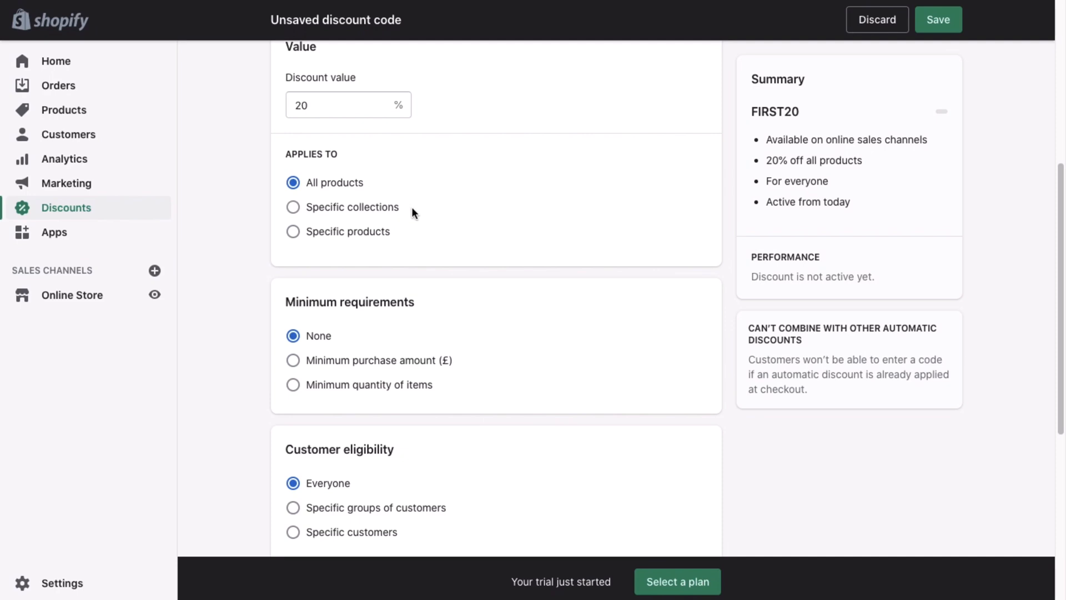
scroll(411, 212, down, 3)
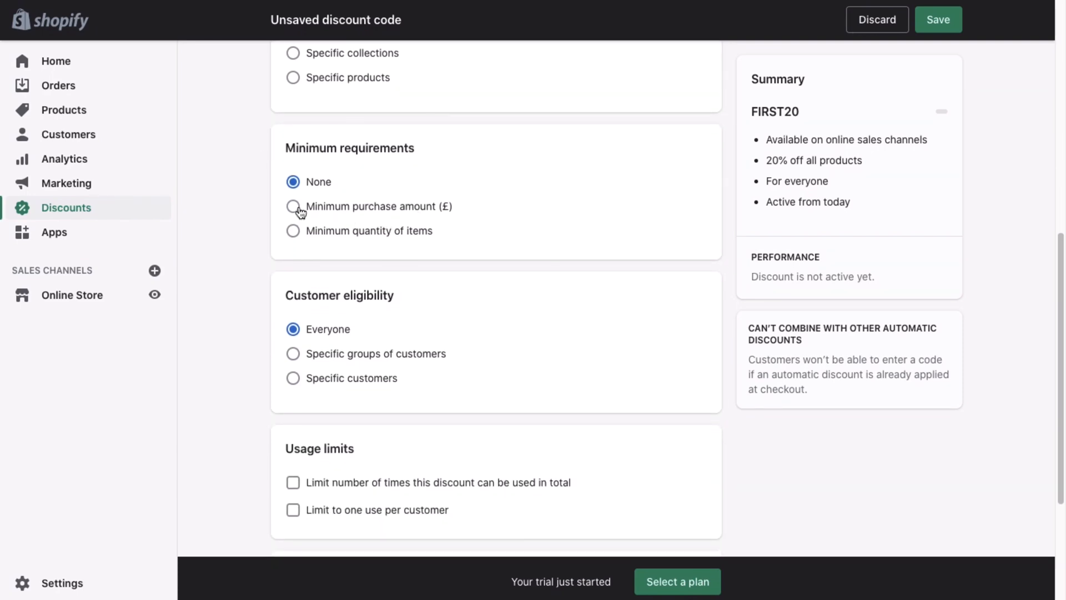
scroll(300, 212, down, 4)
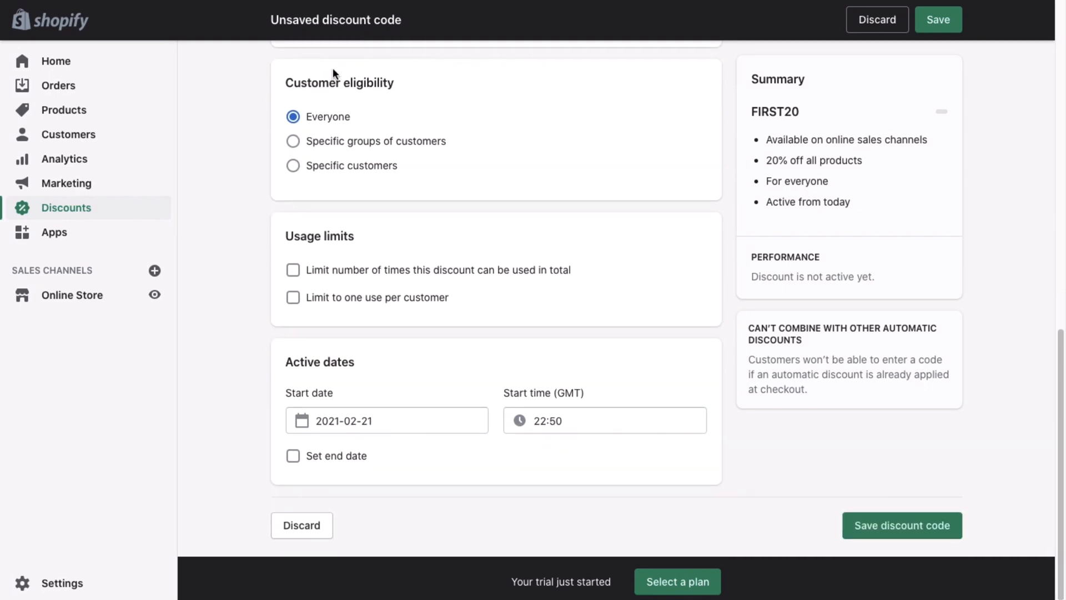
drag(394, 83, 285, 84)
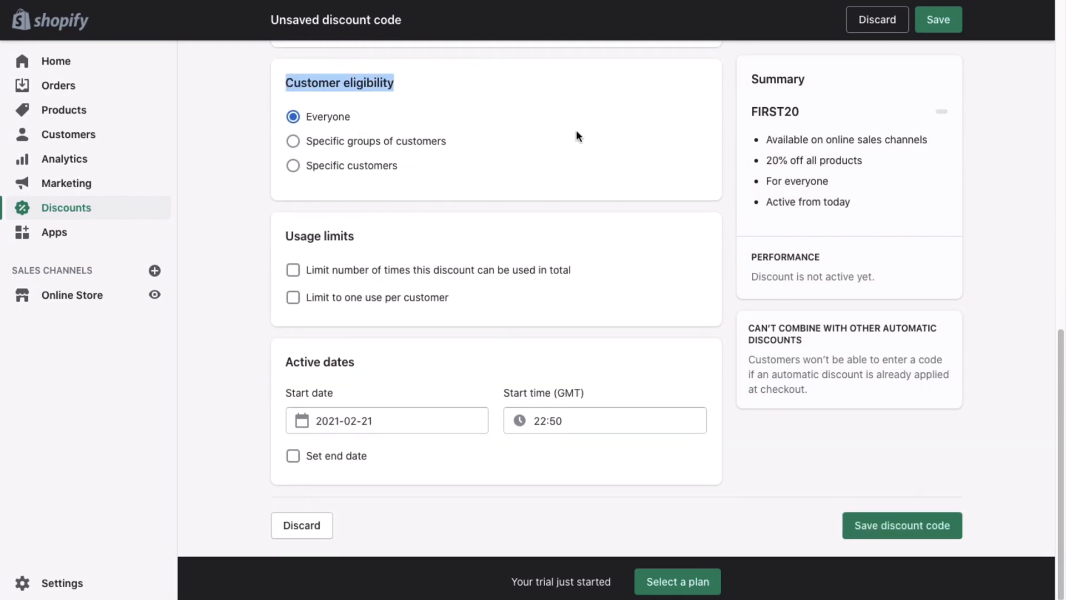
scroll(438, 257, down, 1)
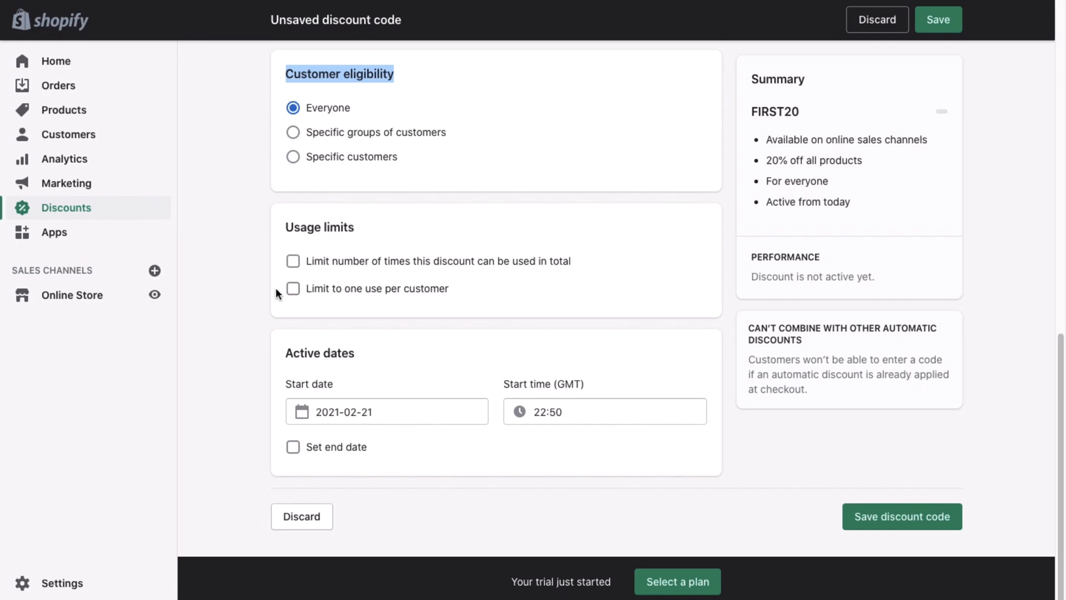
click(294, 289)
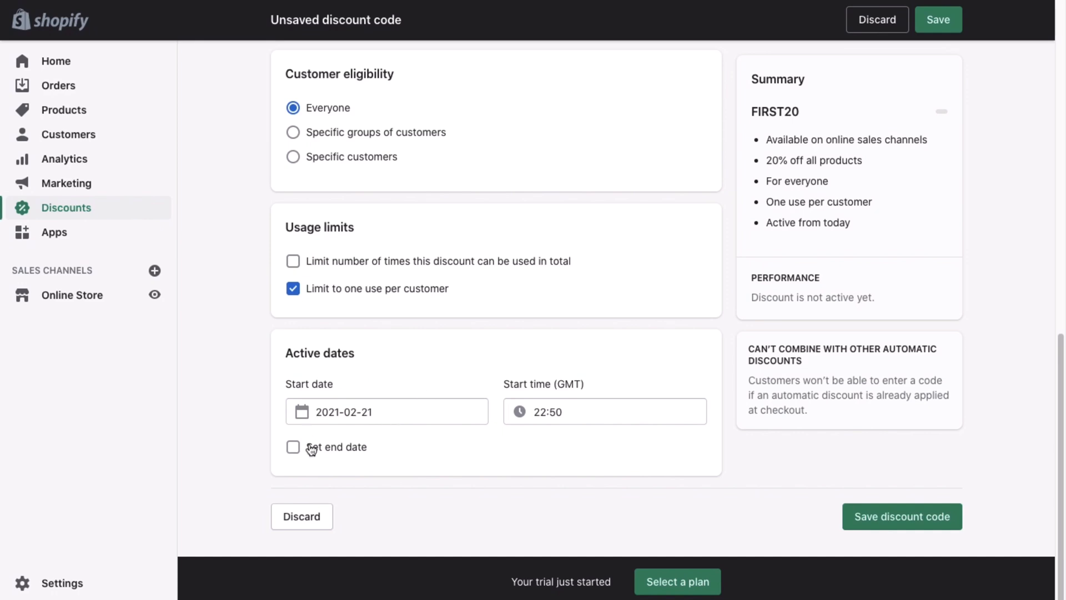
Save the FIRST20 discount code and go to the Online Store themes page
scroll(480, 186, up, 1)
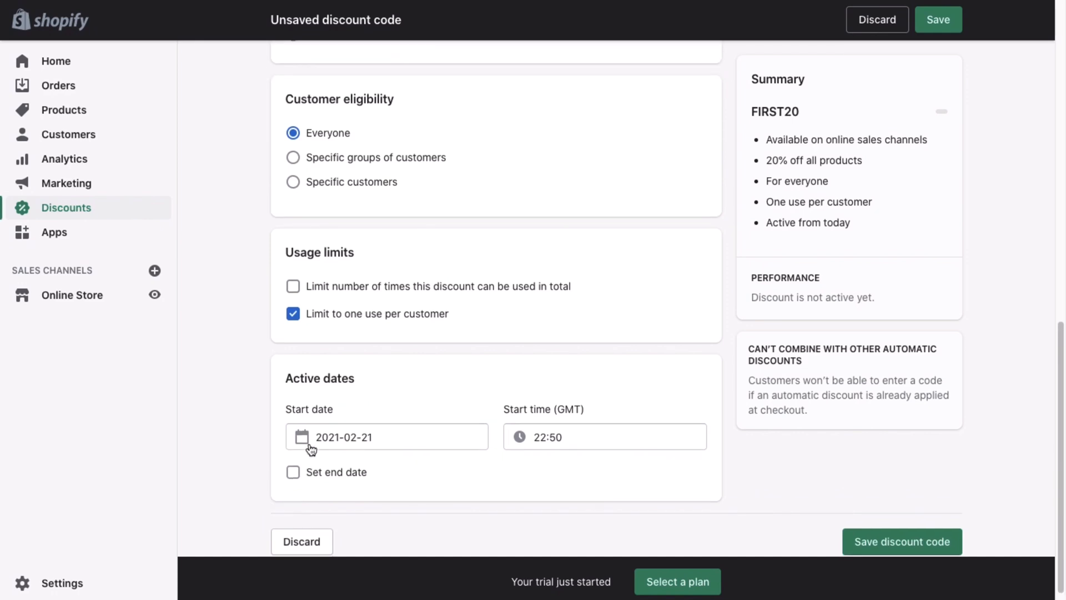
click(938, 19)
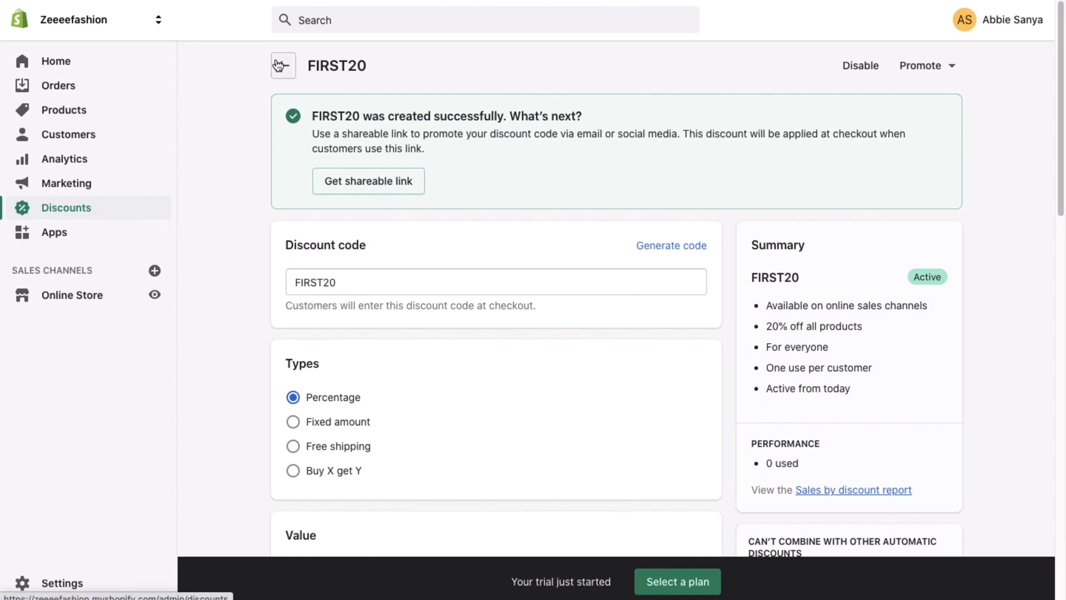
click(72, 295)
scroll(418, 369, down, 3)
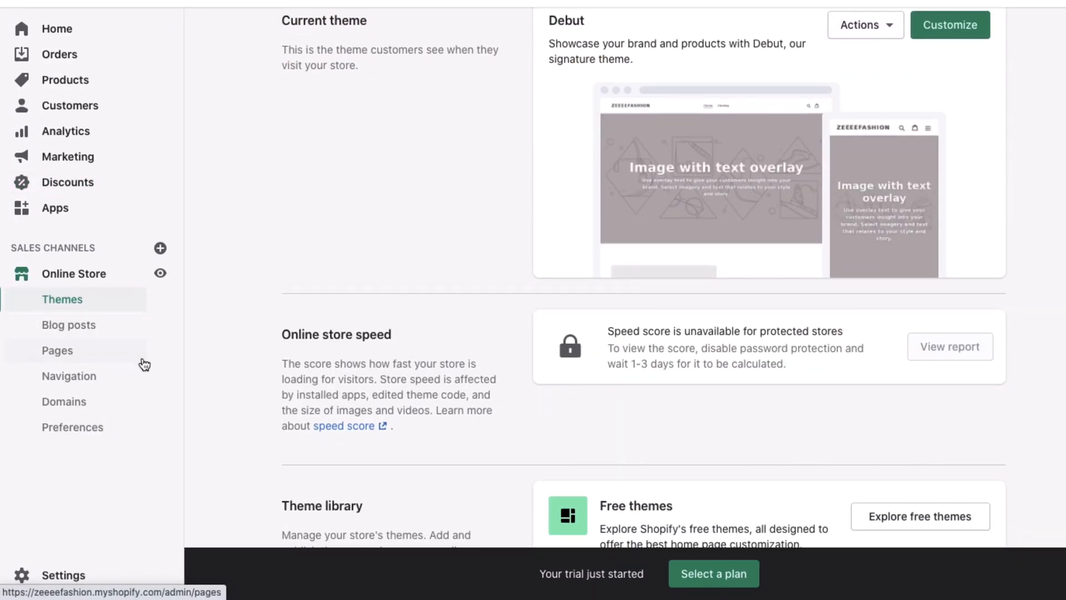
Open the Online Store pages list and start a new blank page
click(93, 355)
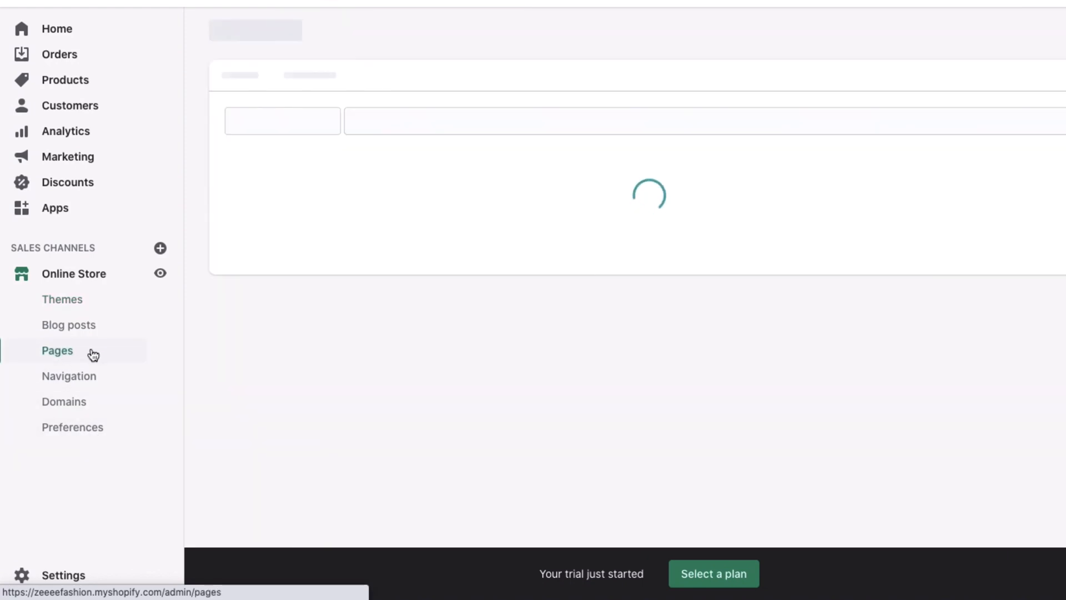
scroll(501, 219, down, 3)
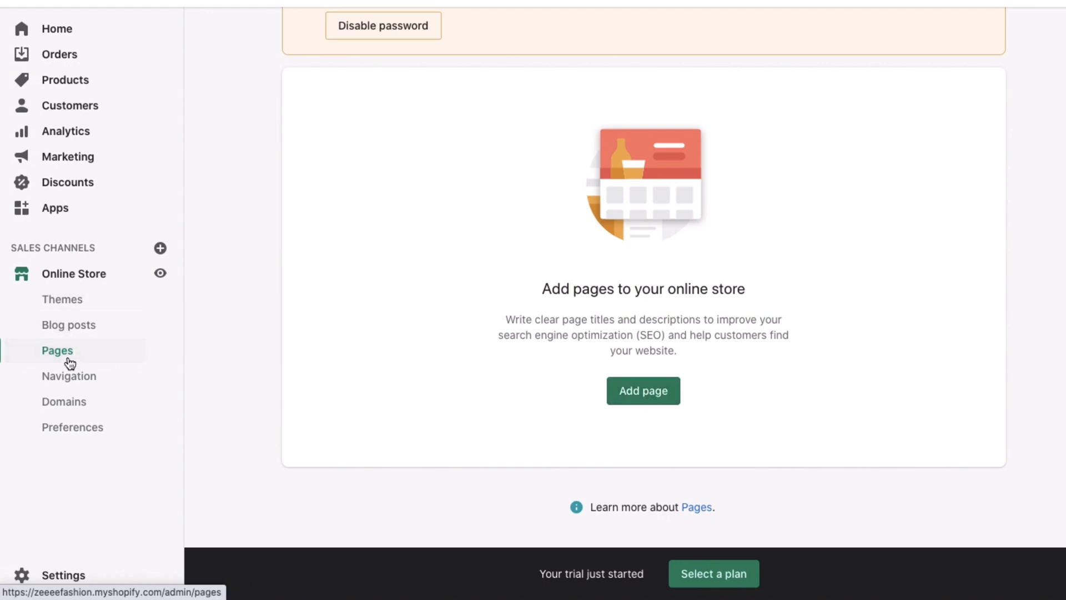
click(630, 391)
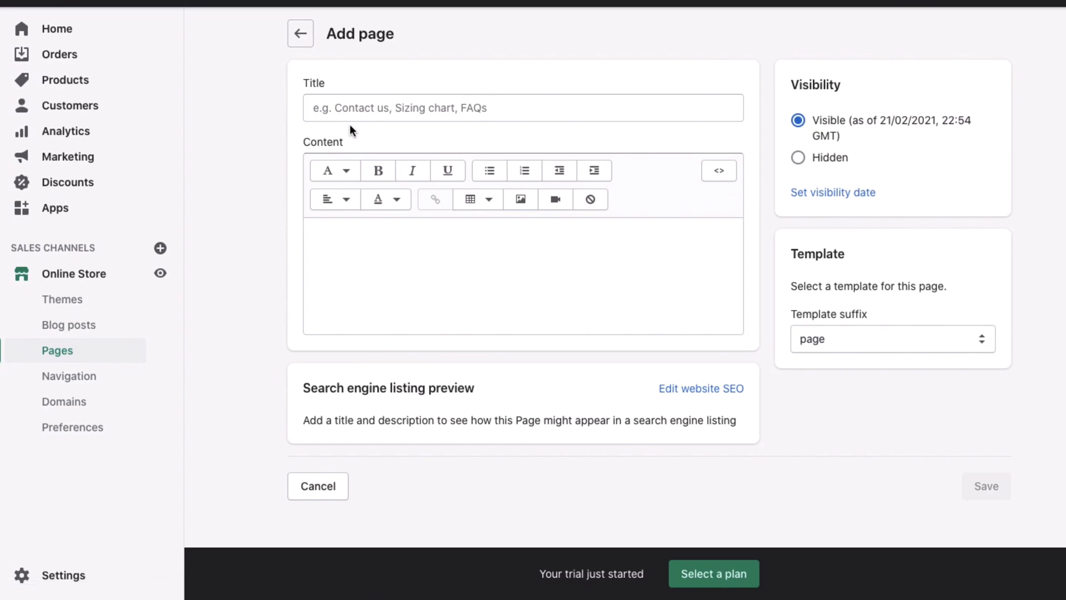
Title the new page SIZING CHART
click(372, 109)
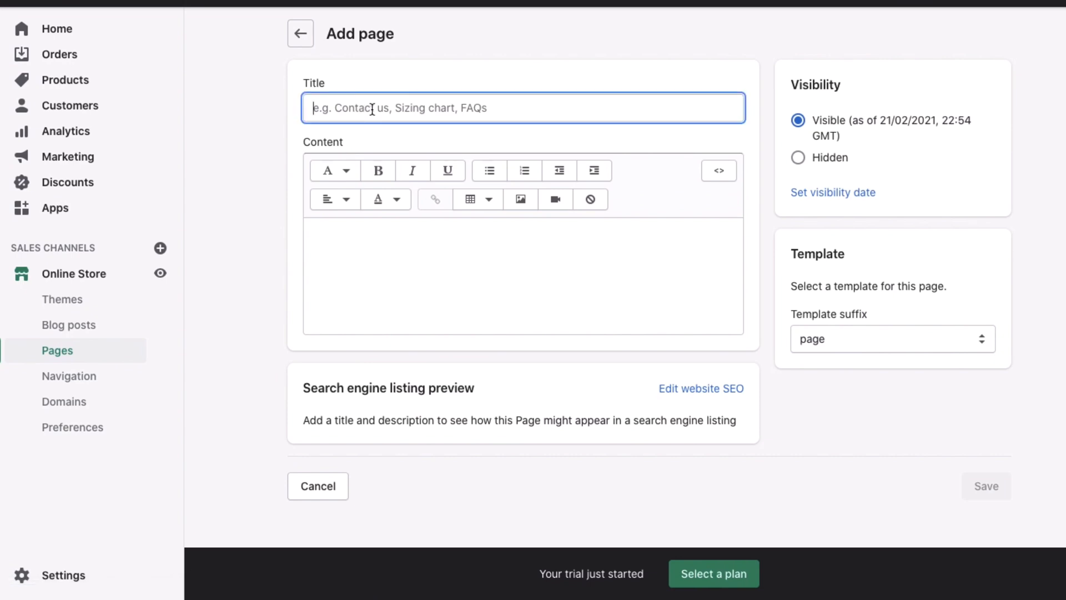
text(Z)
key(BackSpace)
text(SIZIN)
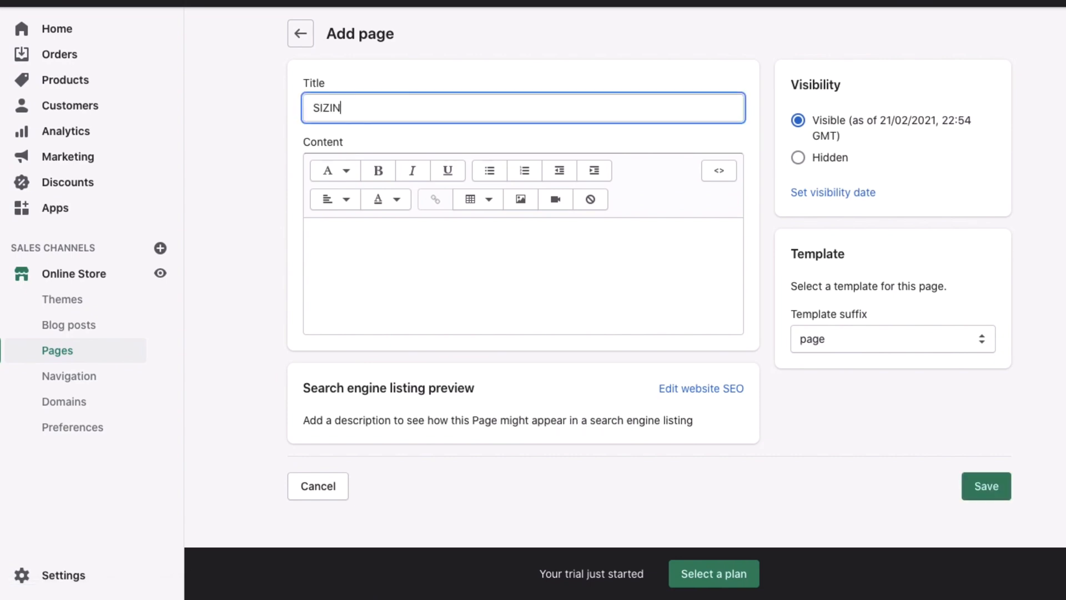
text(G CHART)
List UK 6, UK 8 and UK 10 on separate content lines, fixing UK8 spacing, and save
click(359, 265)
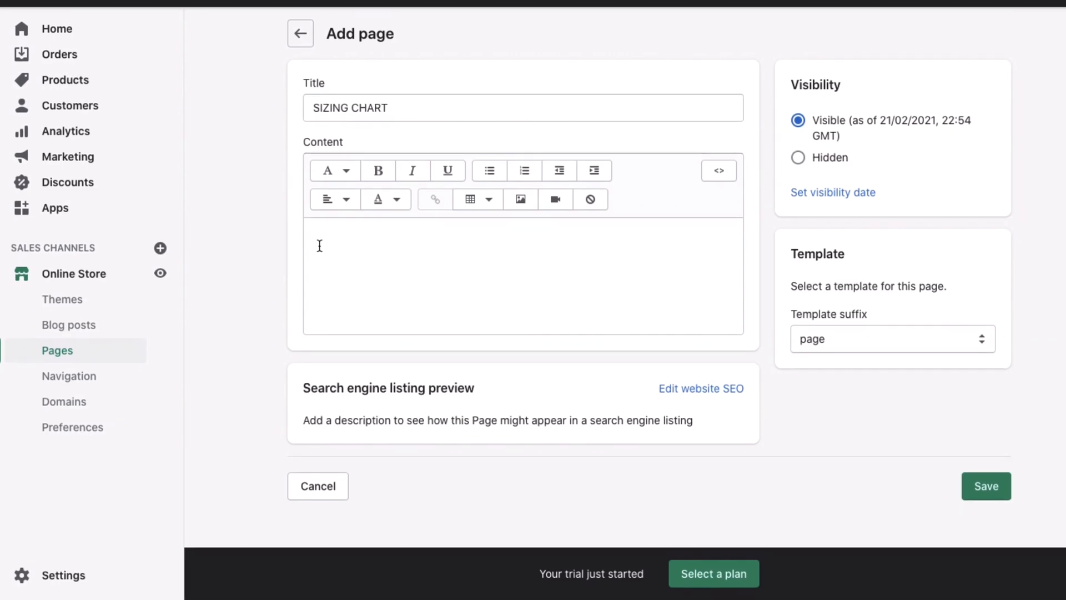
text(UK )
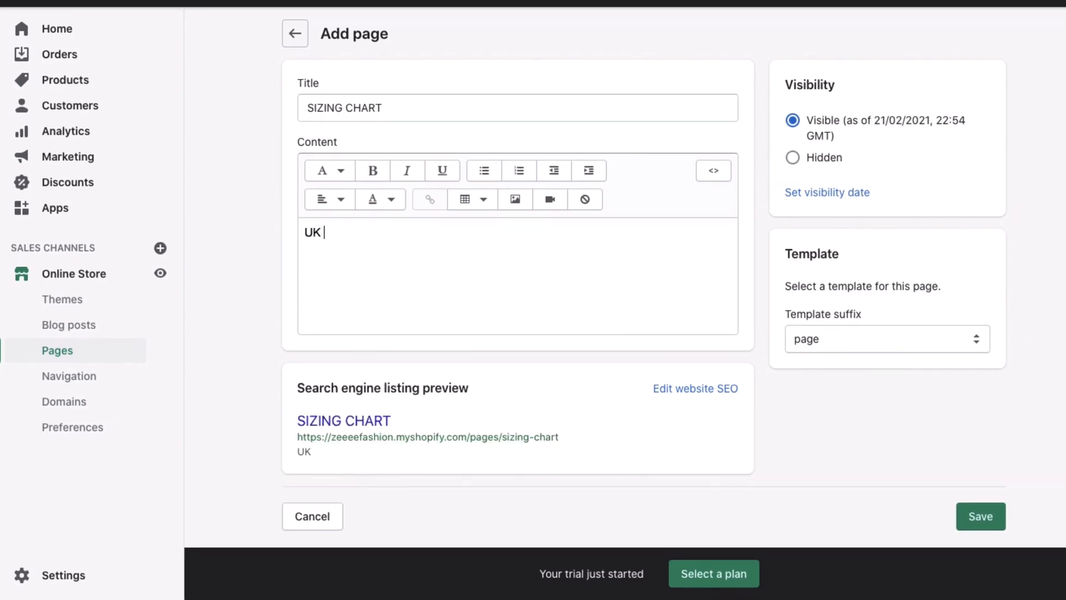
text(6\)
key(BackSpace)
key(Return)
text(UK8)
key(Return)
text(UK )
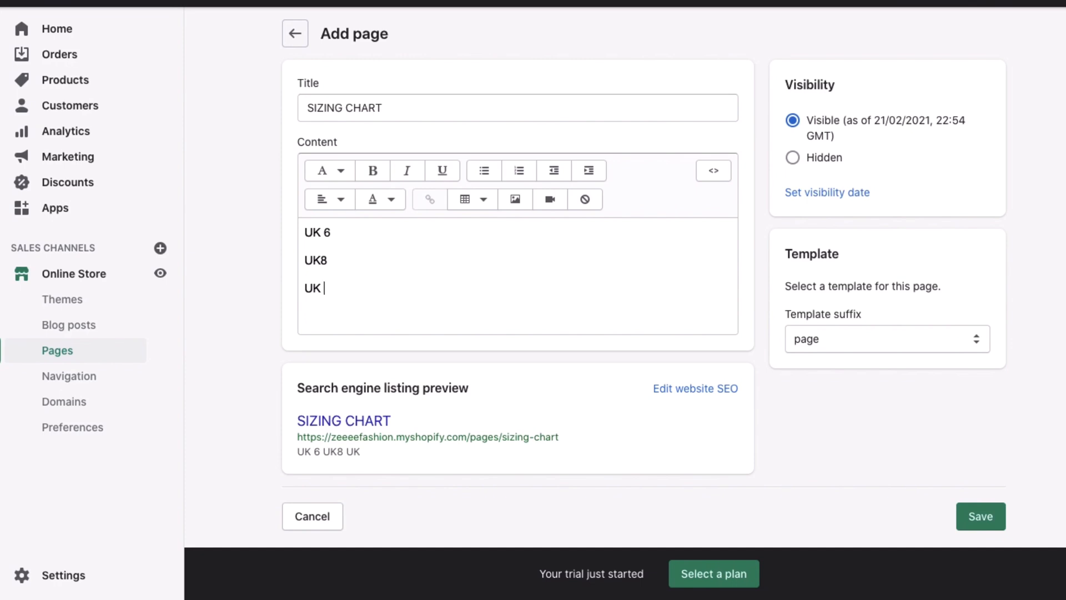
text(10)
key(Return)
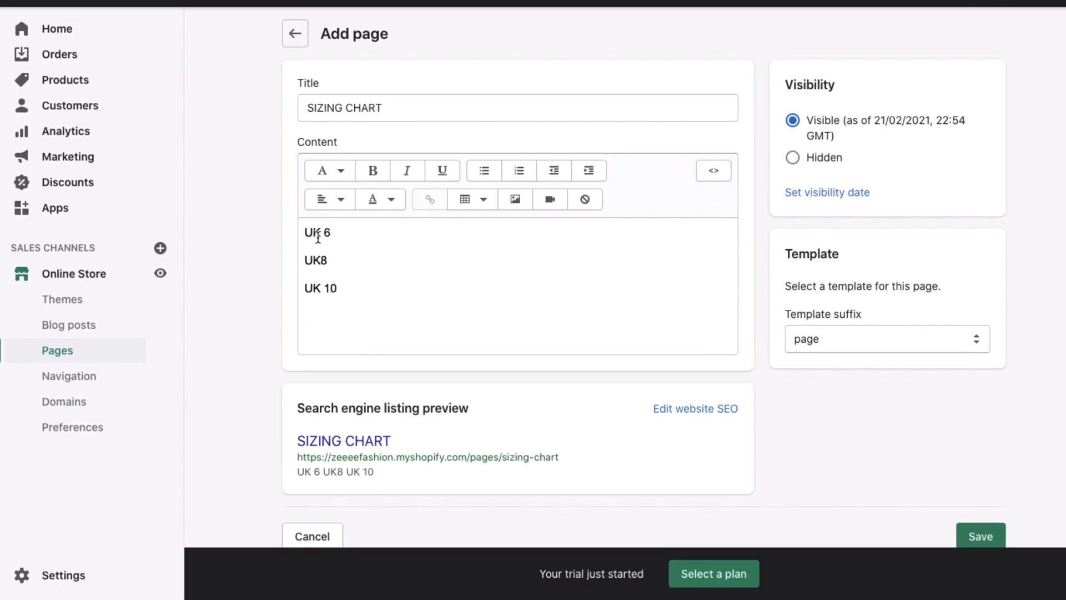
scroll(444, 231, down, 1)
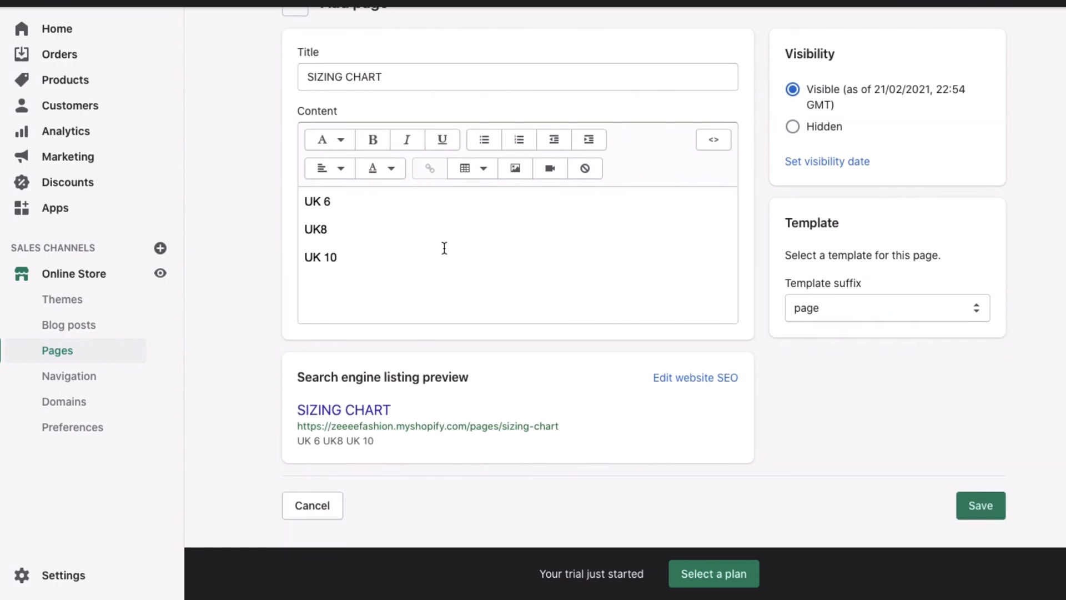
click(321, 229)
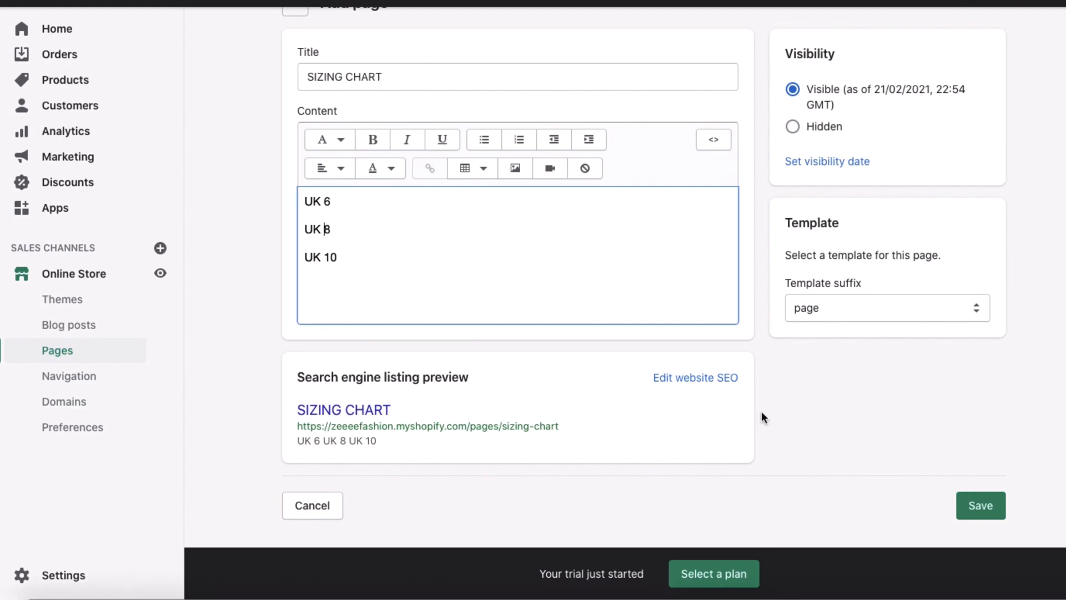
scroll(813, 332, up, 1)
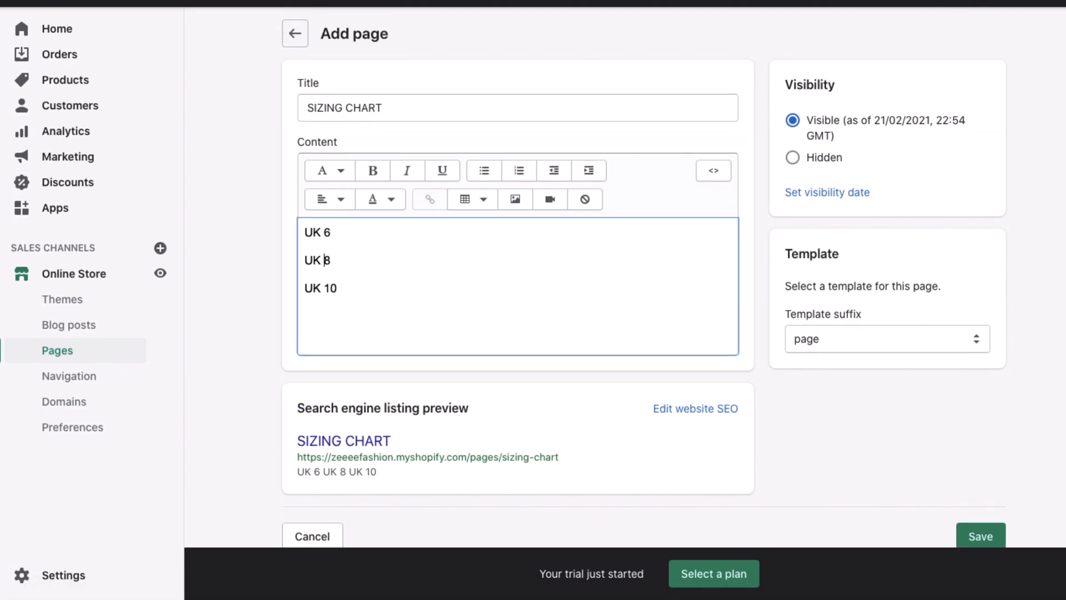
click(980, 536)
Return from the saved SIZING CHART page to the Pages list, then open Navigation
click(302, 35)
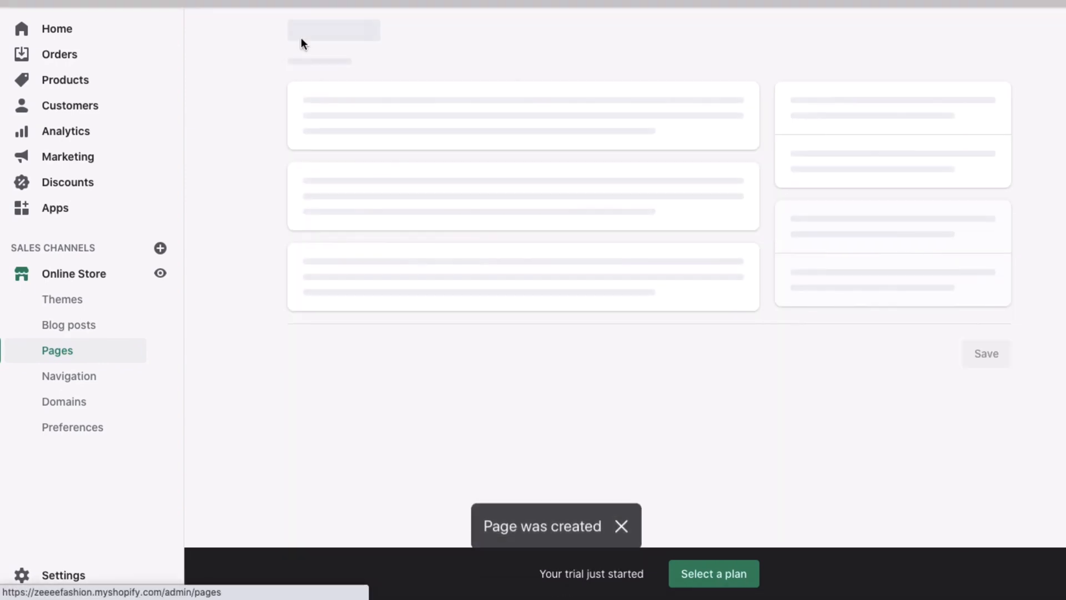
click(299, 34)
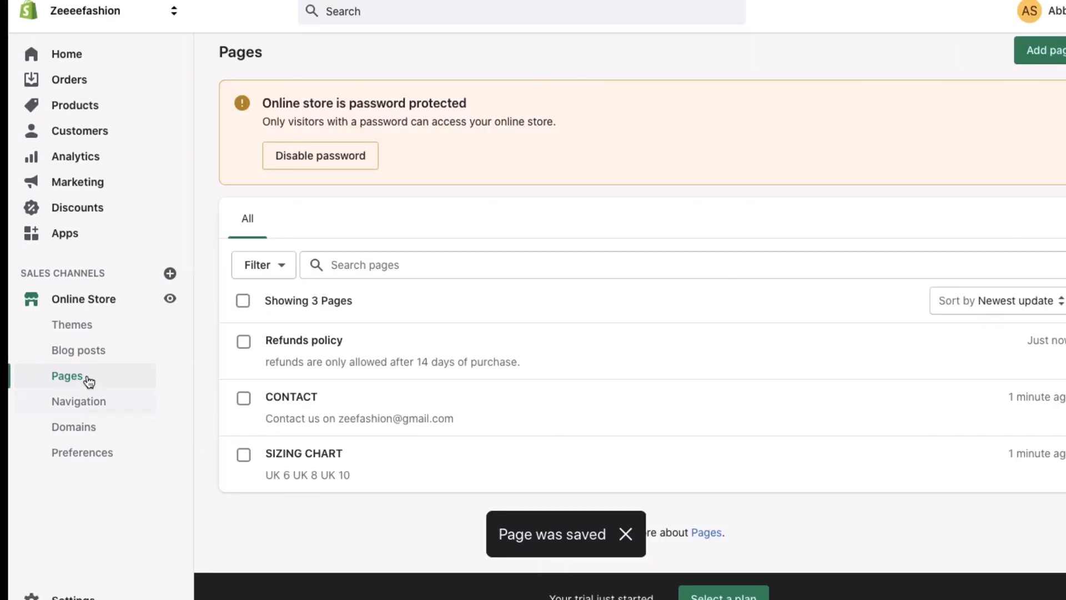
click(84, 407)
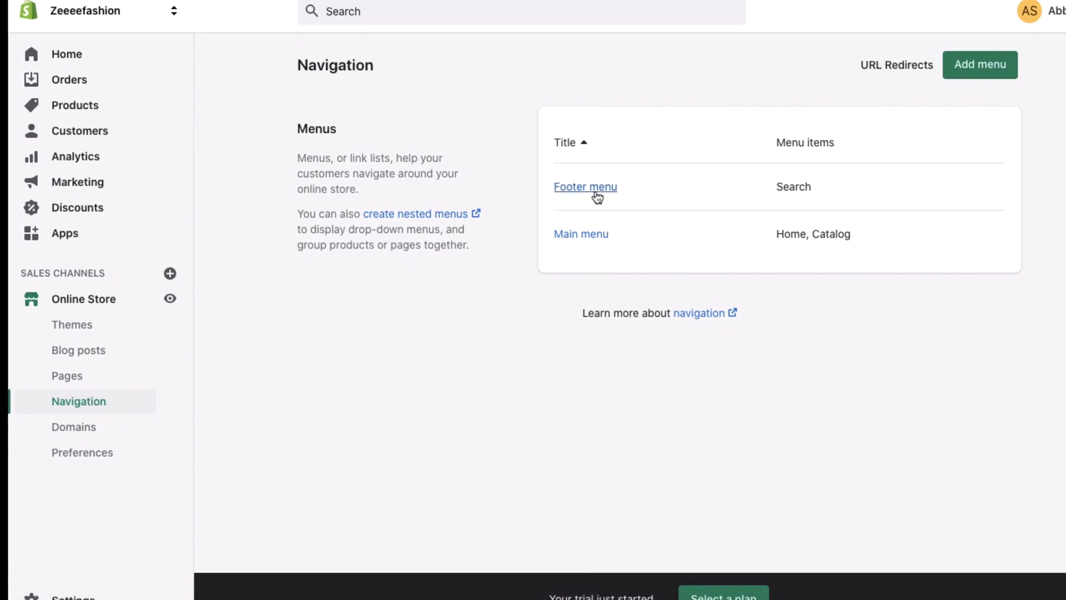
Add a Size Chart item to the Footer menu linking to the SIZING CHART page
click(595, 195)
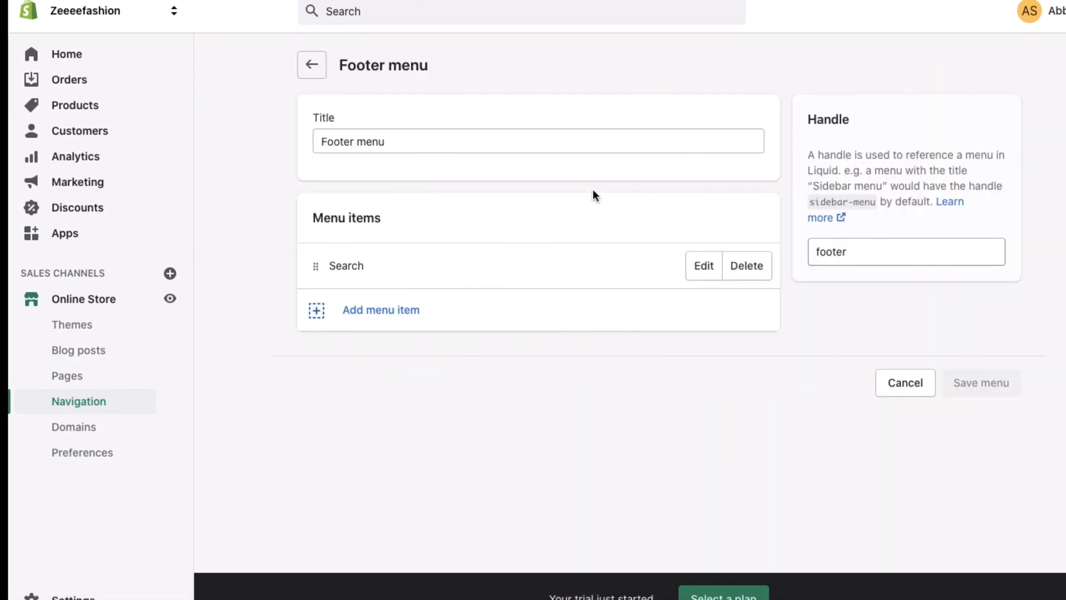
click(394, 313)
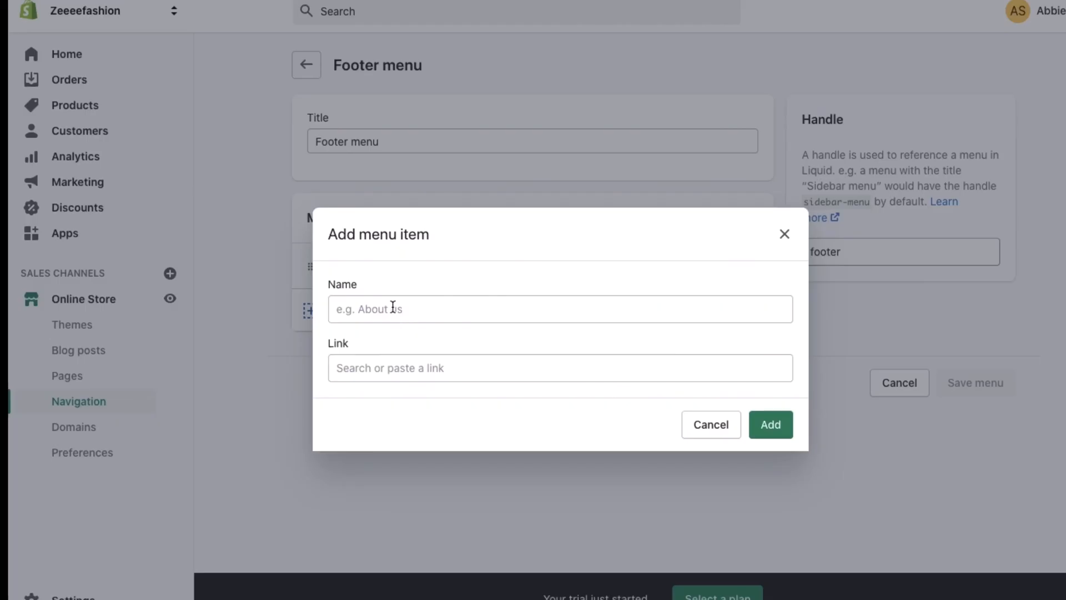
click(392, 307)
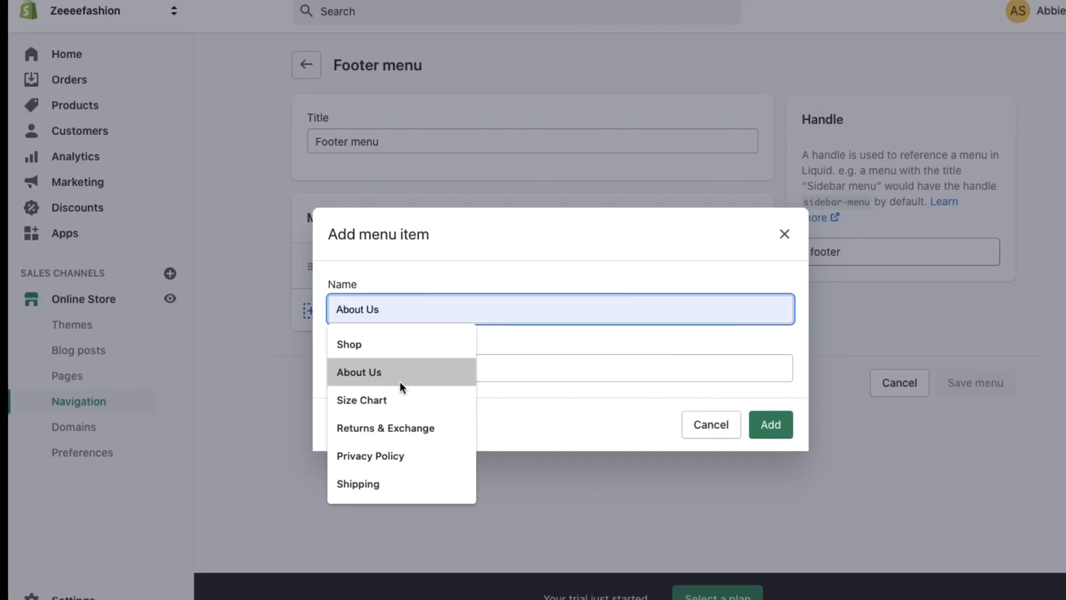
click(392, 397)
click(378, 365)
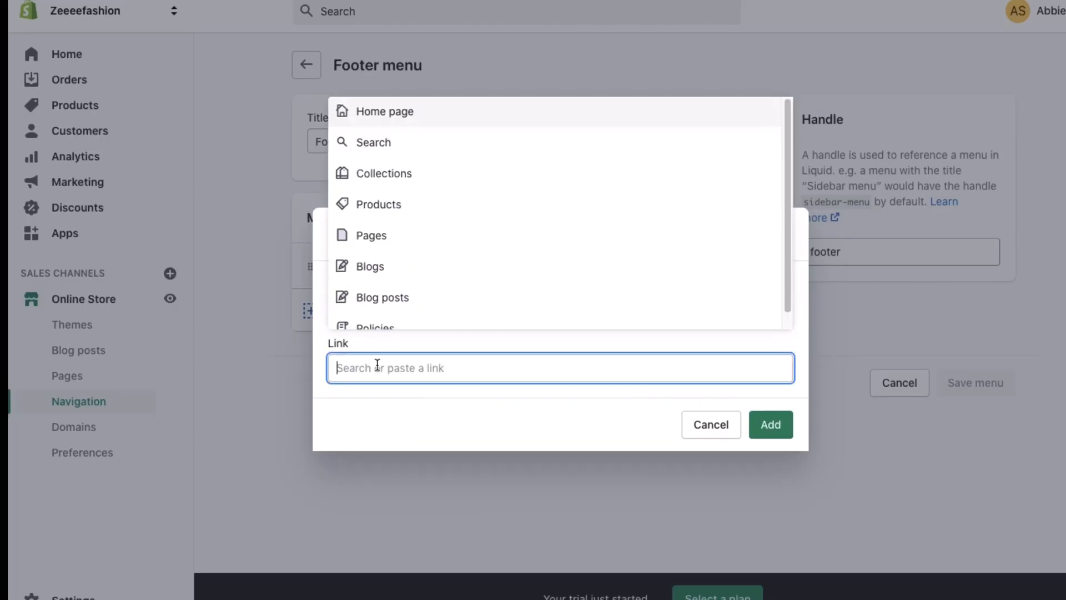
click(389, 234)
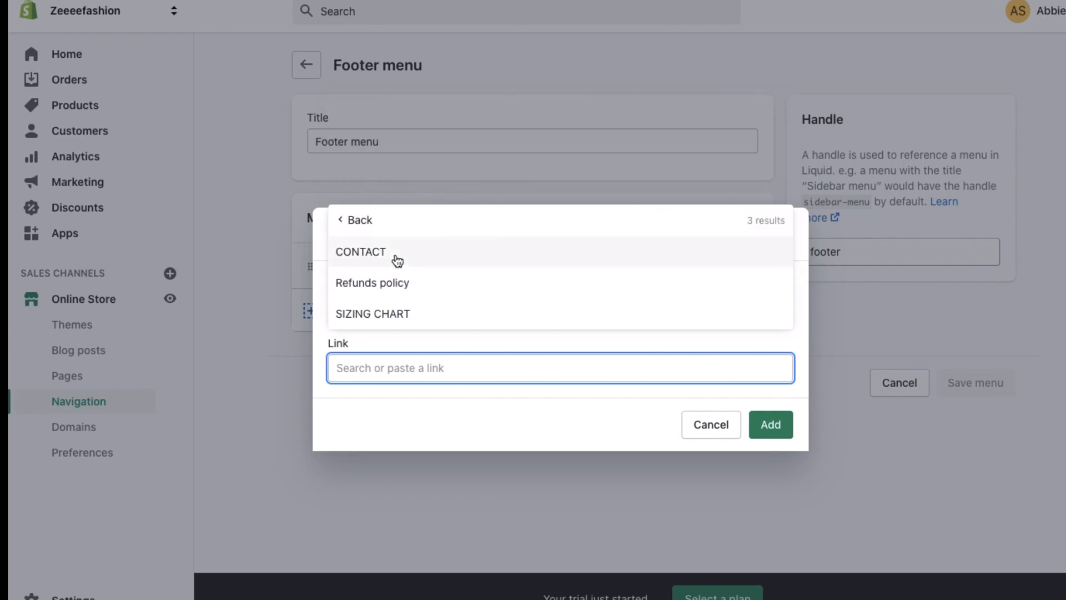
click(386, 312)
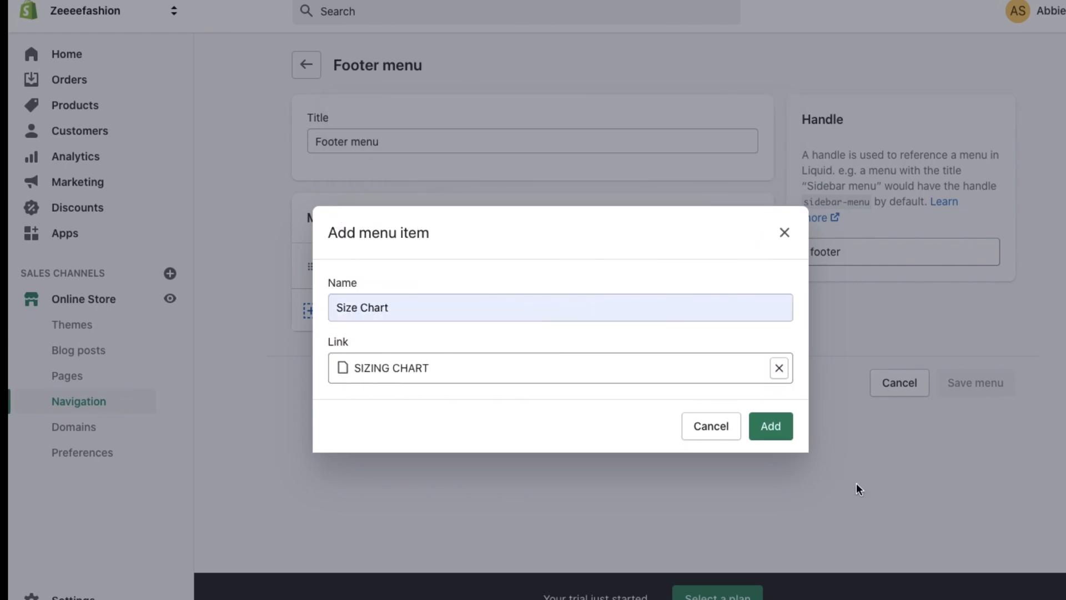
click(761, 426)
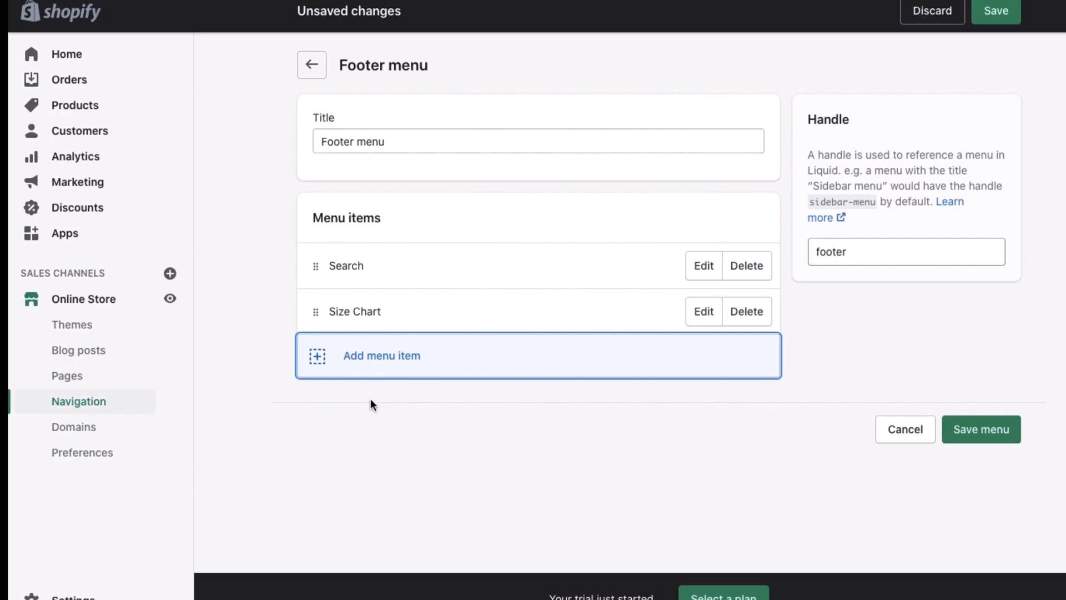
Dismiss another new footer item form and return to the navigation menus list
click(339, 362)
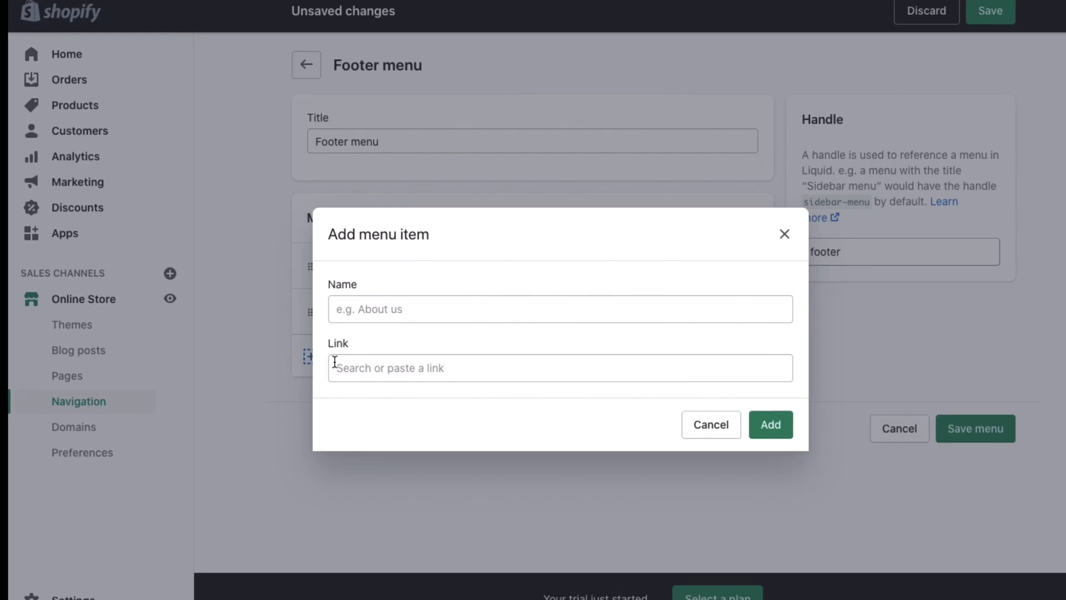
click(785, 234)
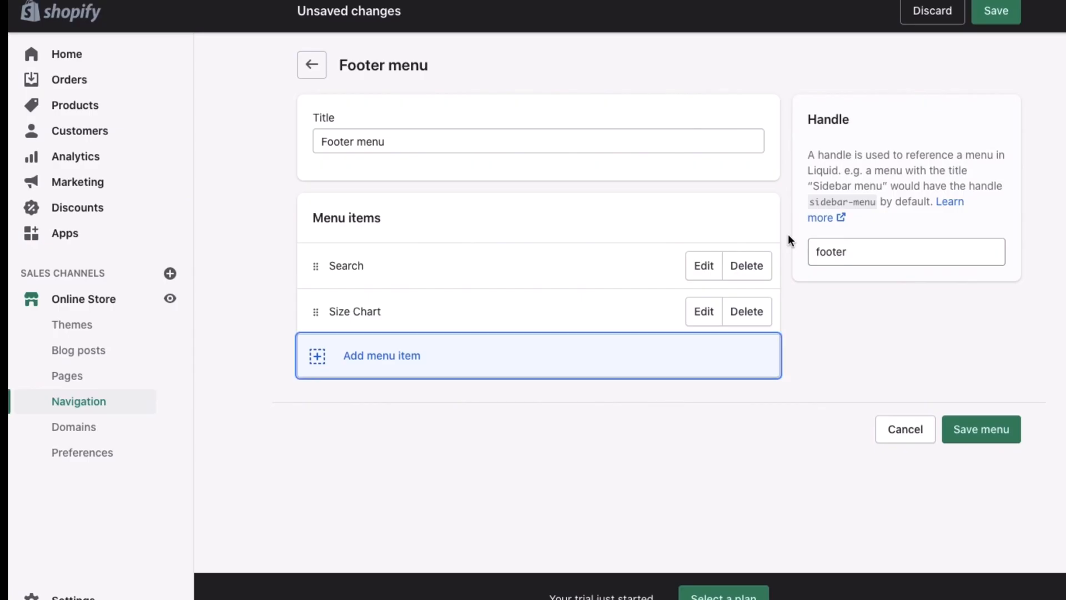
click(306, 64)
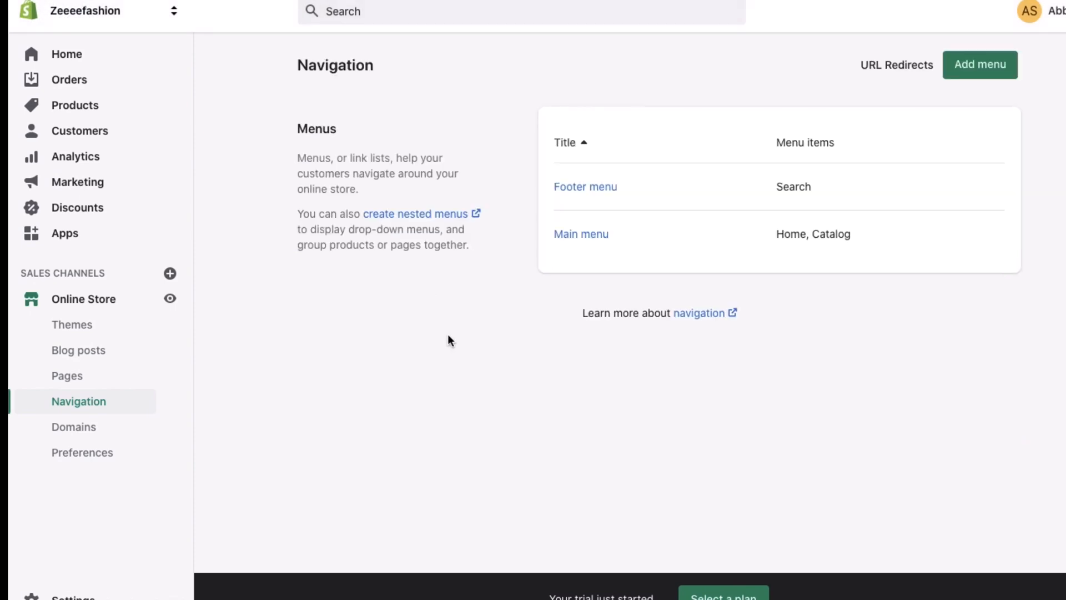
Rename the Main menu's Catalog item to Shop
click(584, 235)
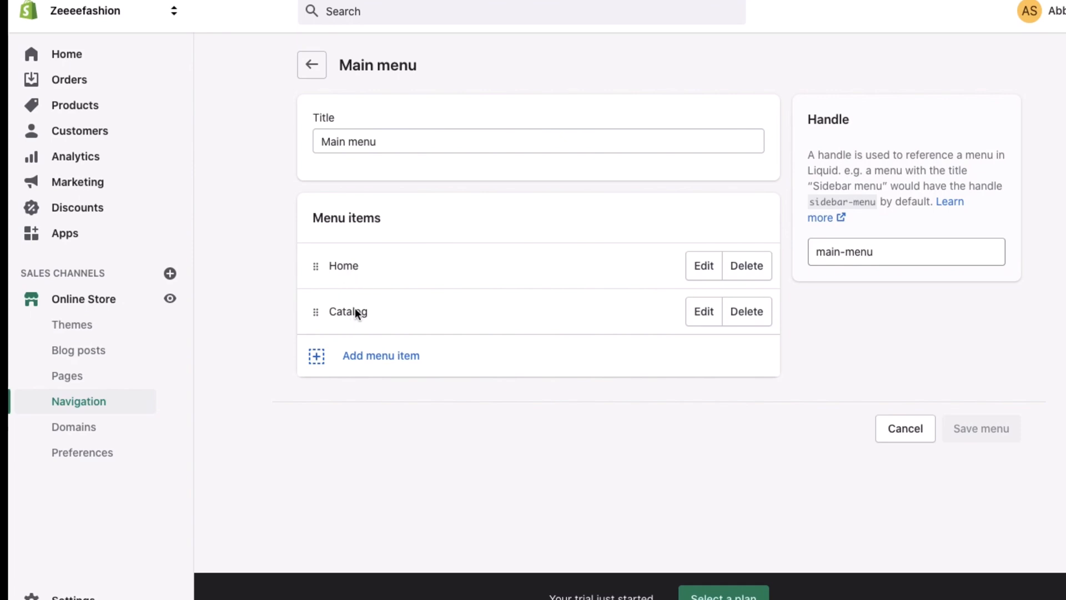
click(704, 311)
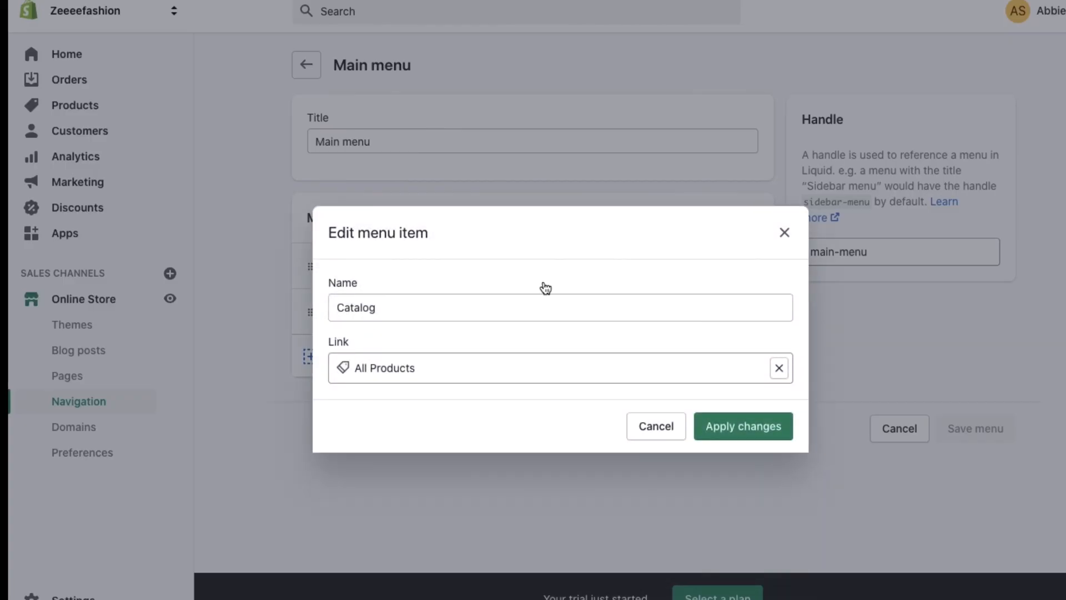
drag(409, 307, 294, 306)
key(BackSpace)
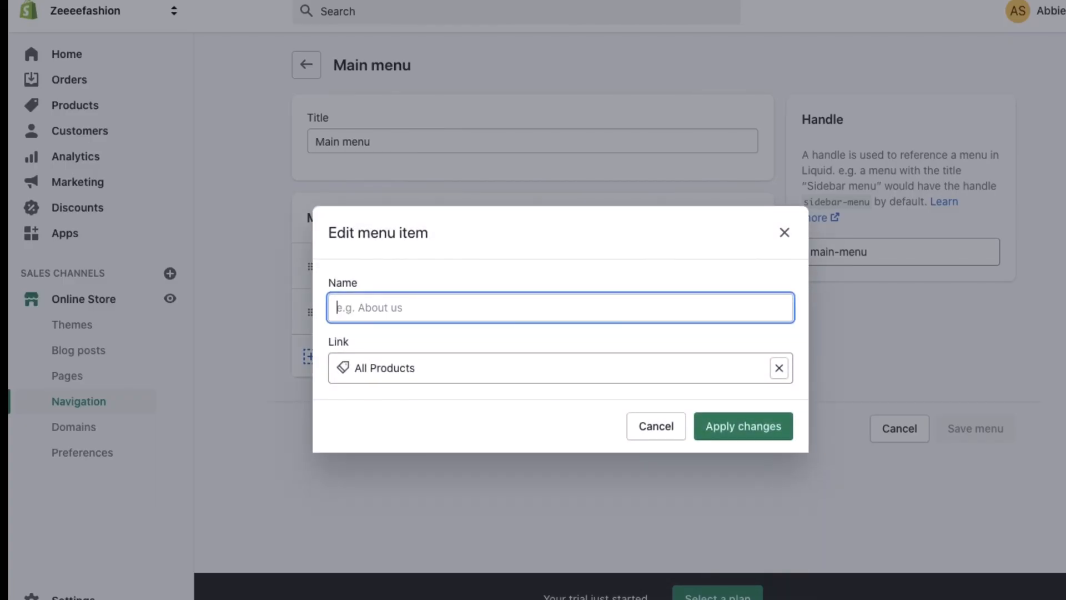
text(Shop)
click(744, 432)
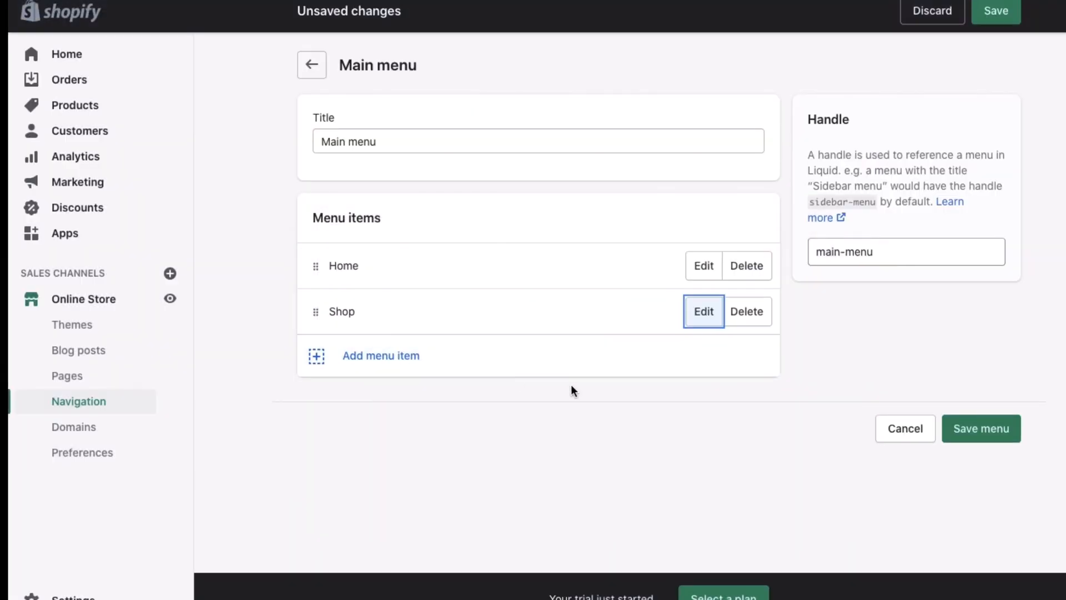
Add a Returns & Exchange main menu item linked to the Refunds policy page
click(374, 358)
click(358, 309)
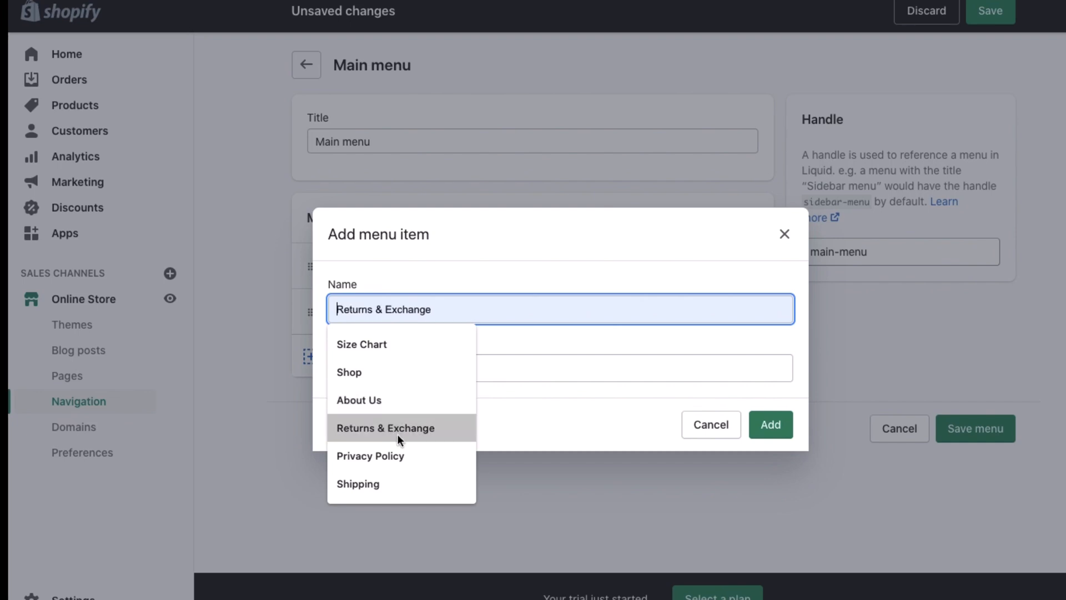
click(367, 427)
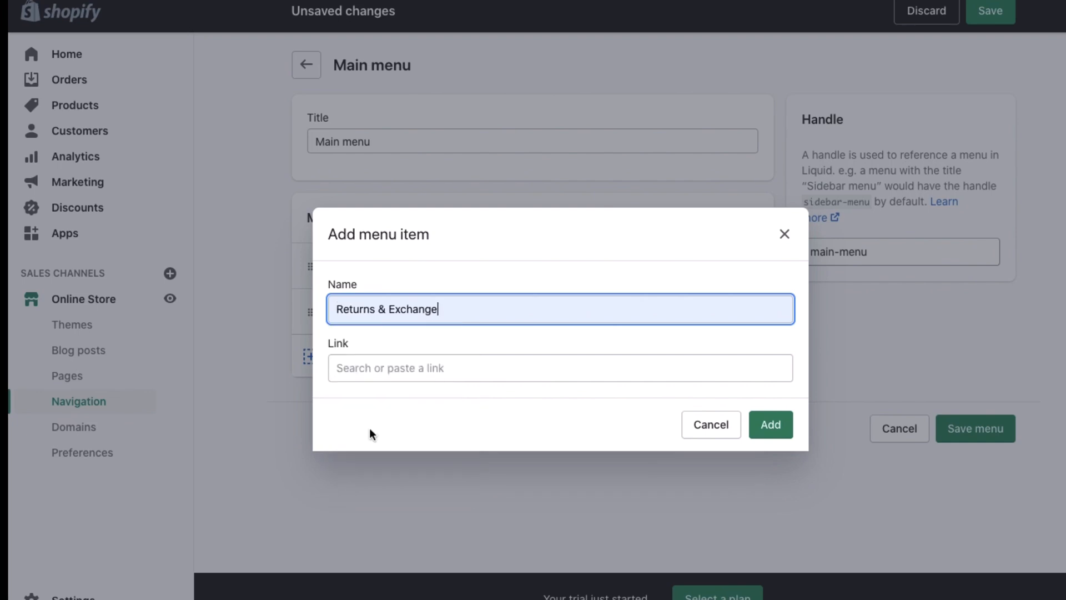
click(383, 367)
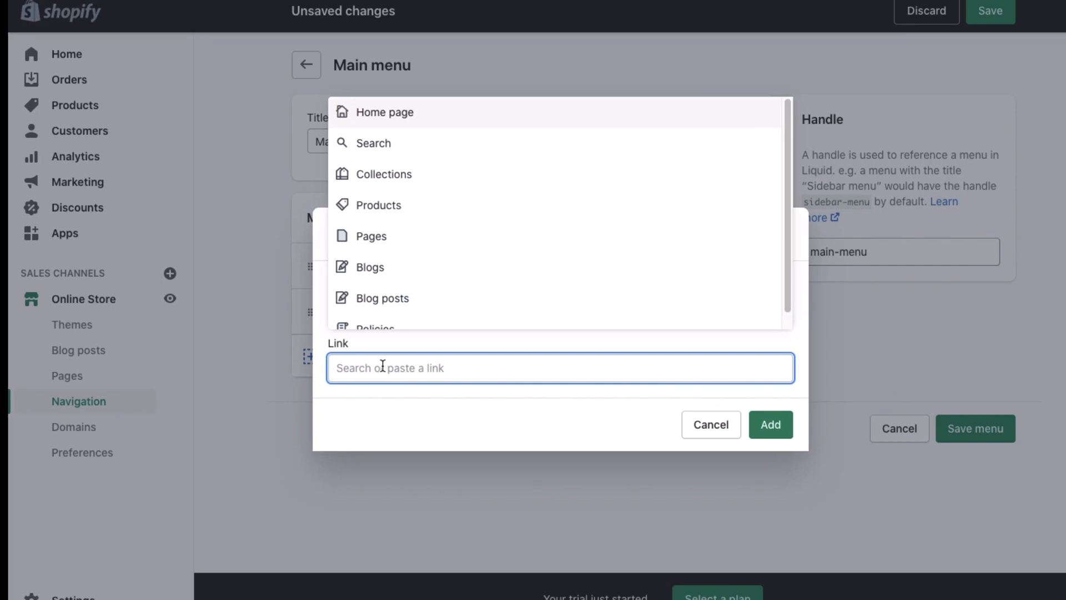
click(379, 238)
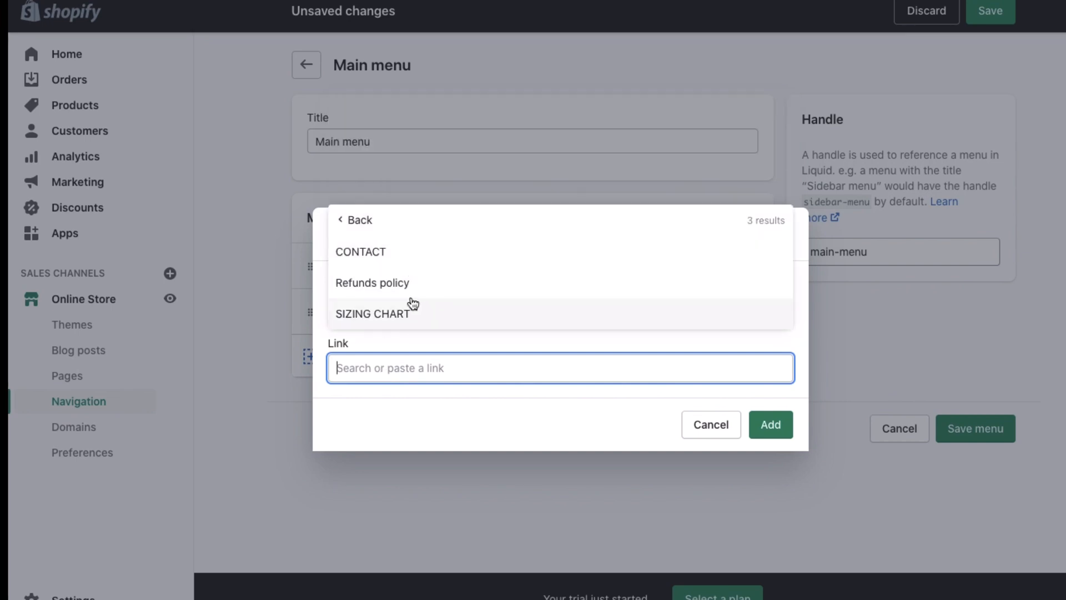
click(397, 283)
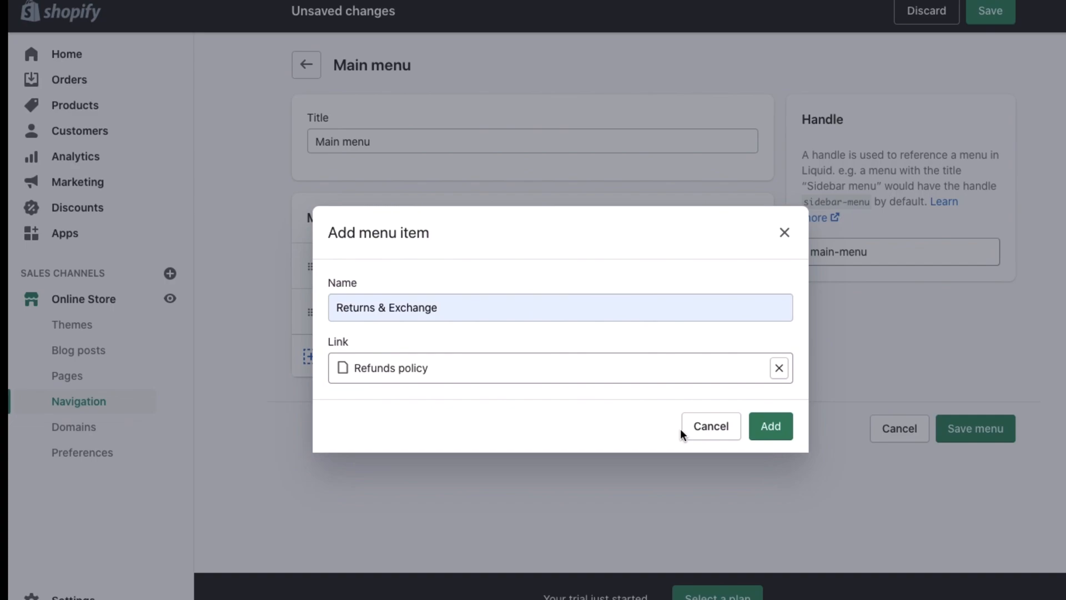
click(770, 425)
click(368, 407)
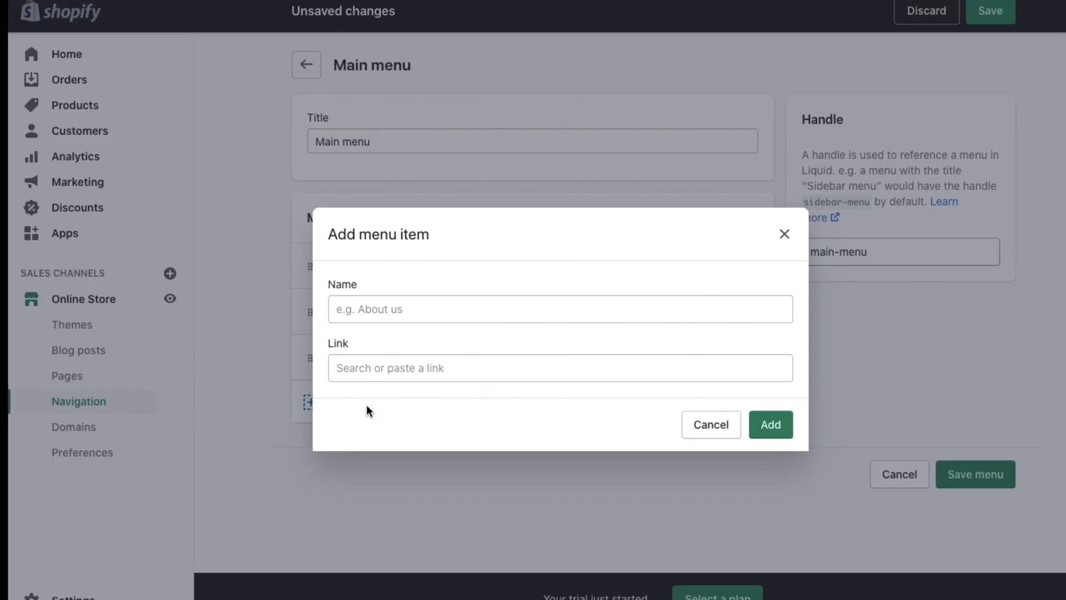
Add a 'Dresses' item to the main menu linked to the Dresses collection
click(362, 307)
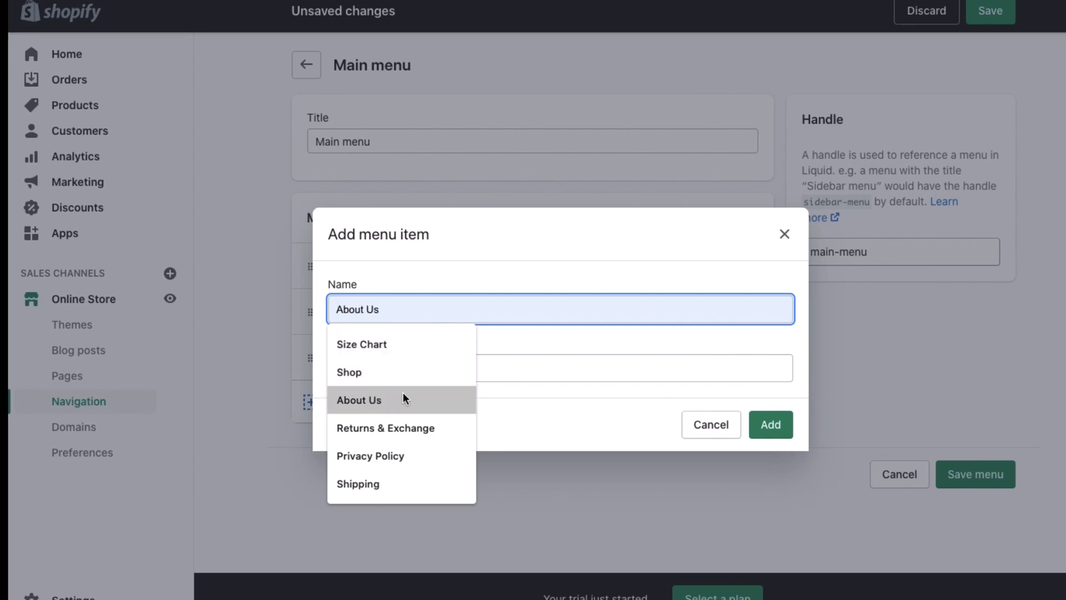
key(Escape)
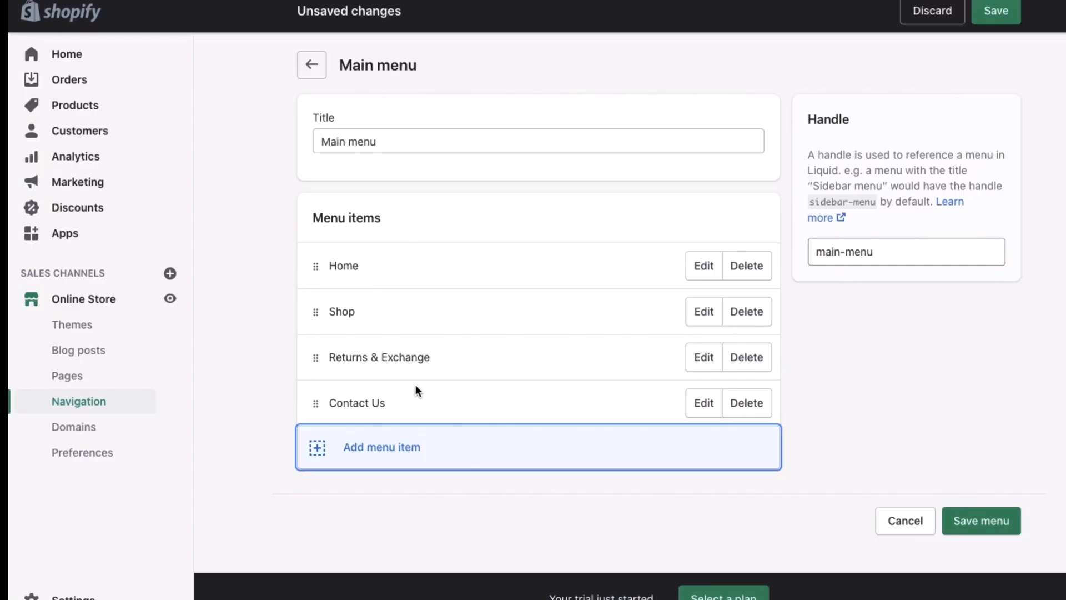
click(351, 445)
click(362, 306)
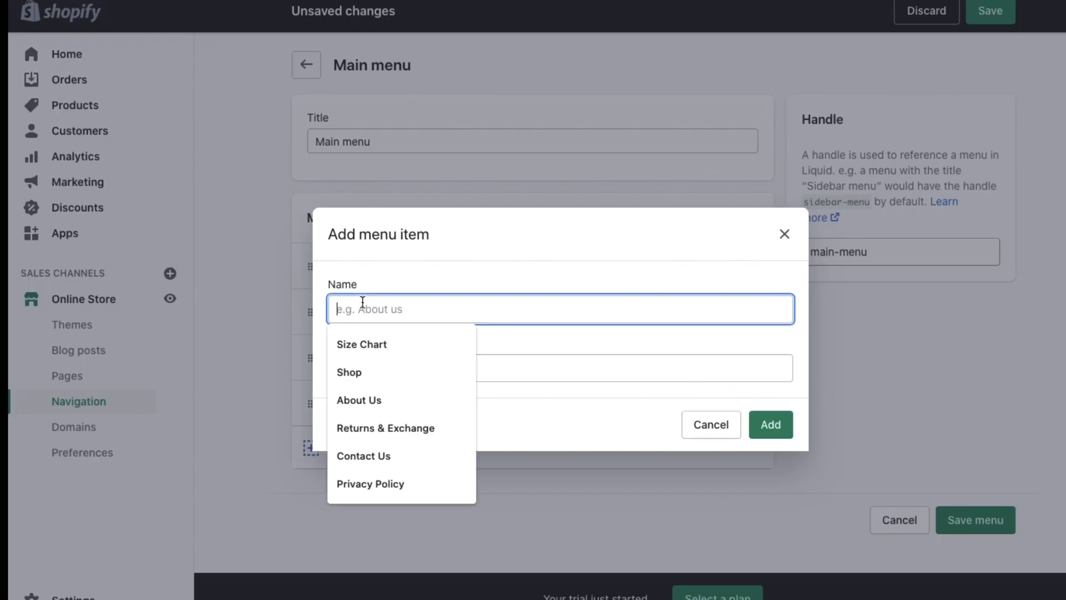
text(Dre)
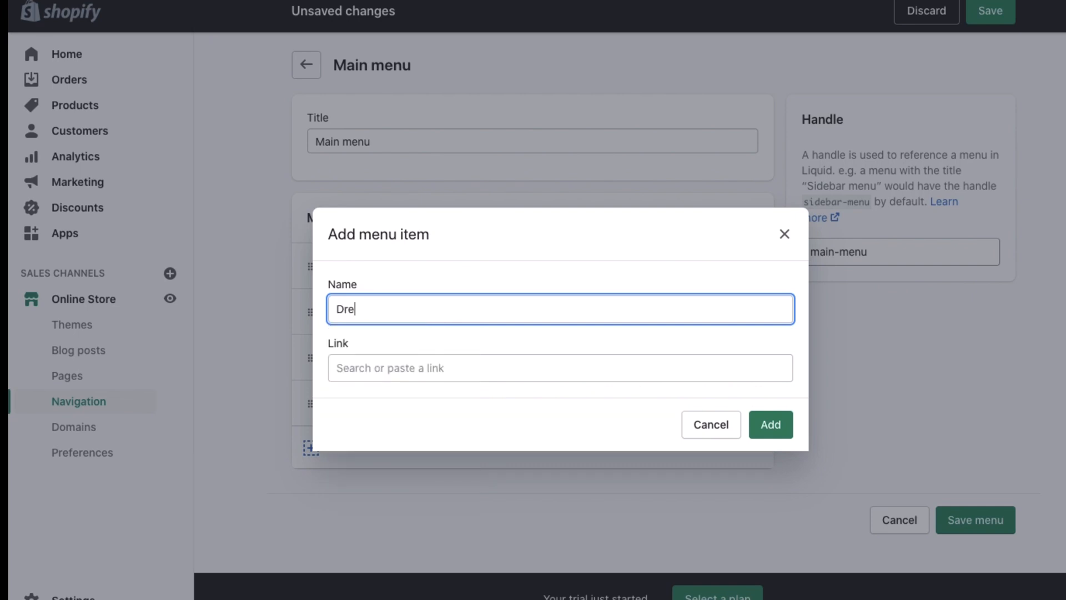
text(sses)
click(372, 369)
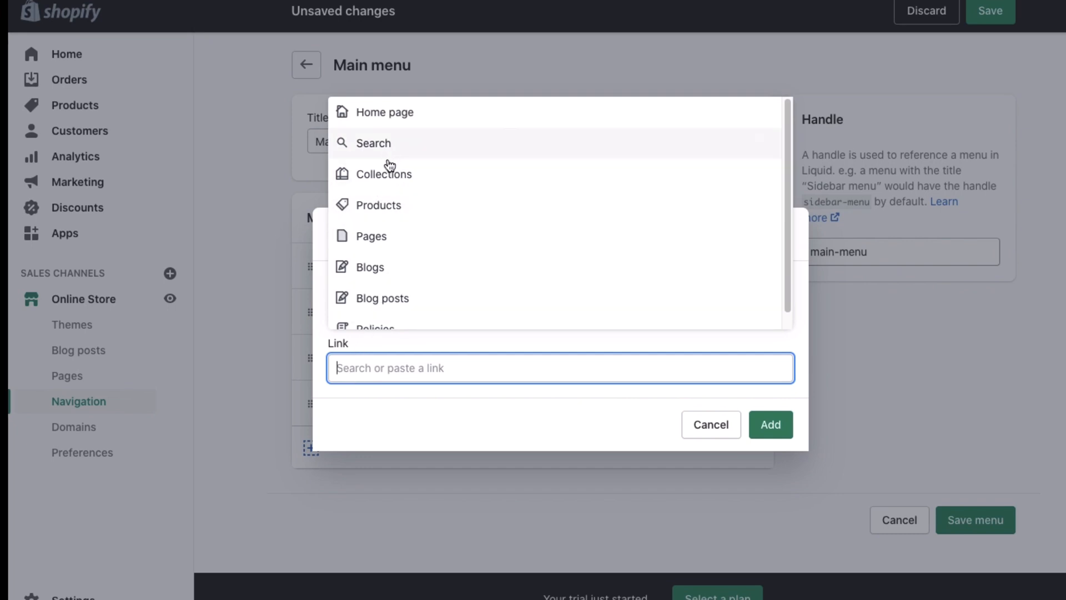
click(386, 177)
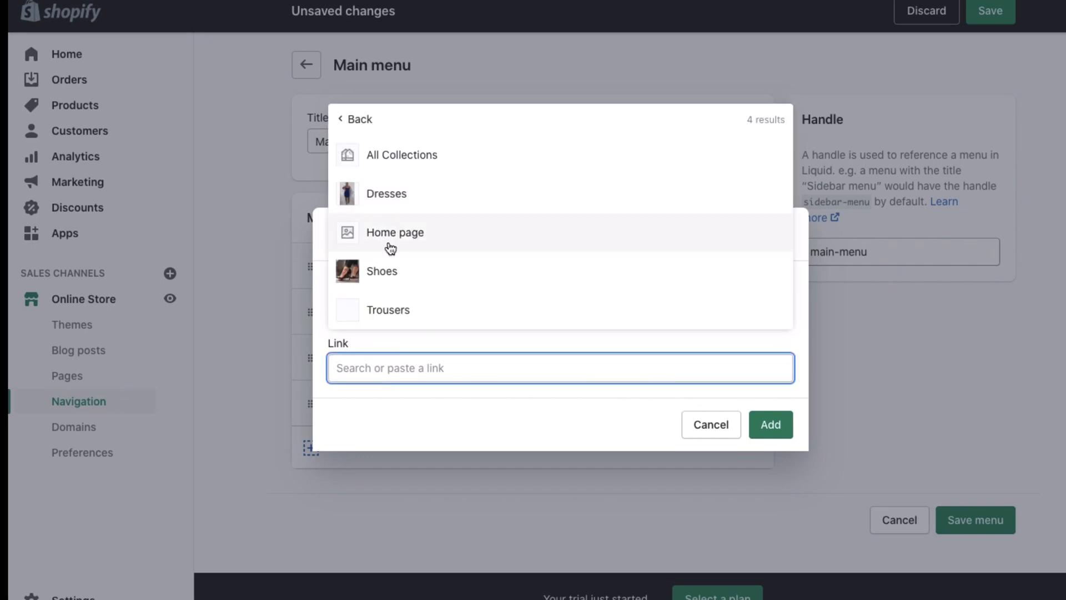
click(380, 195)
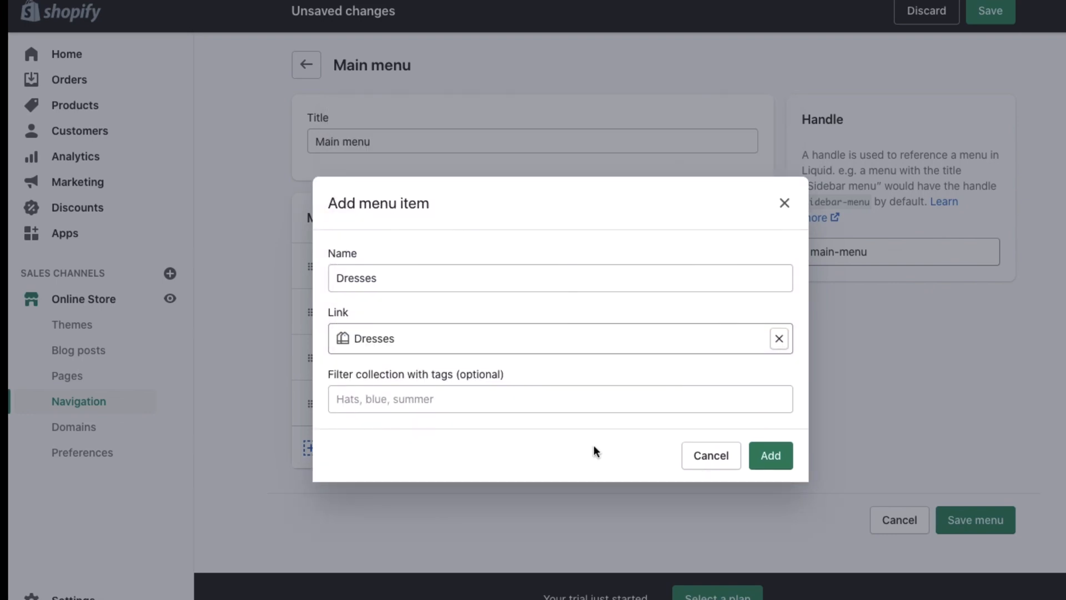
click(773, 457)
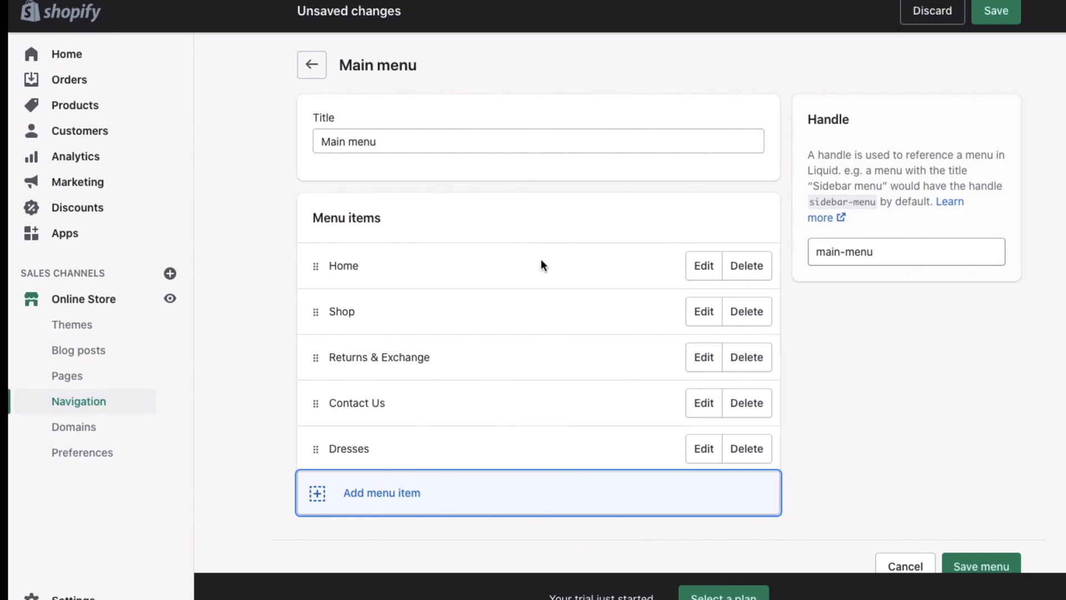
Save the main menu, then go to the store's Domains settings
click(999, 13)
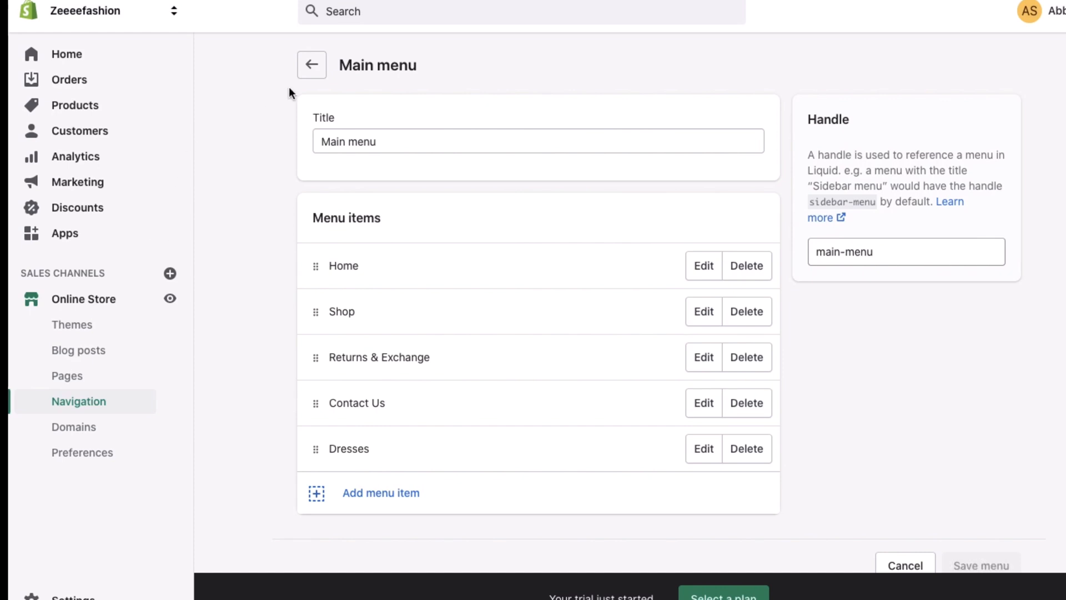
click(310, 71)
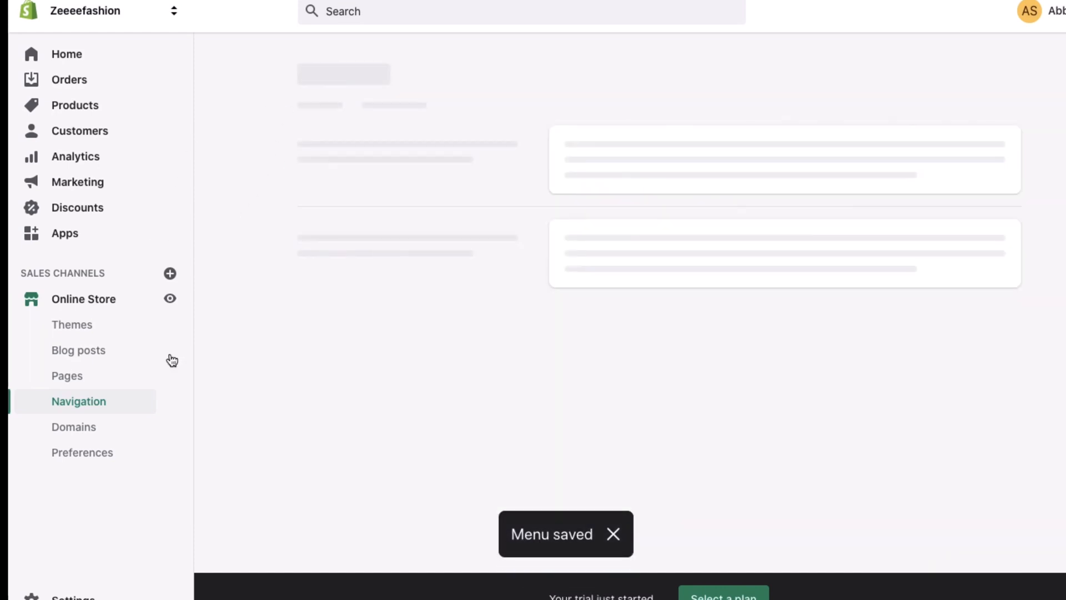
click(83, 428)
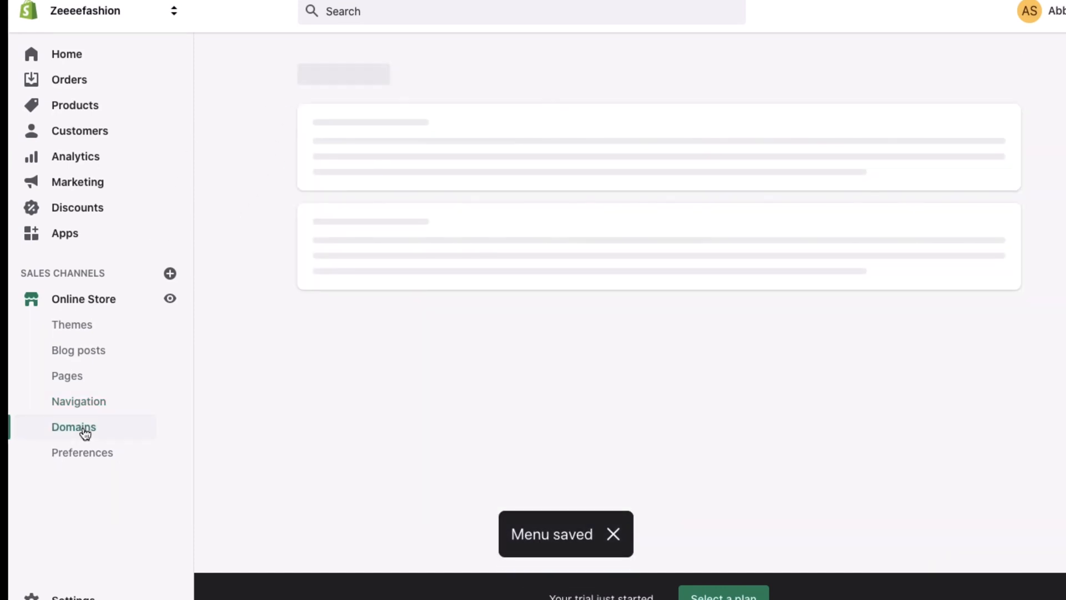
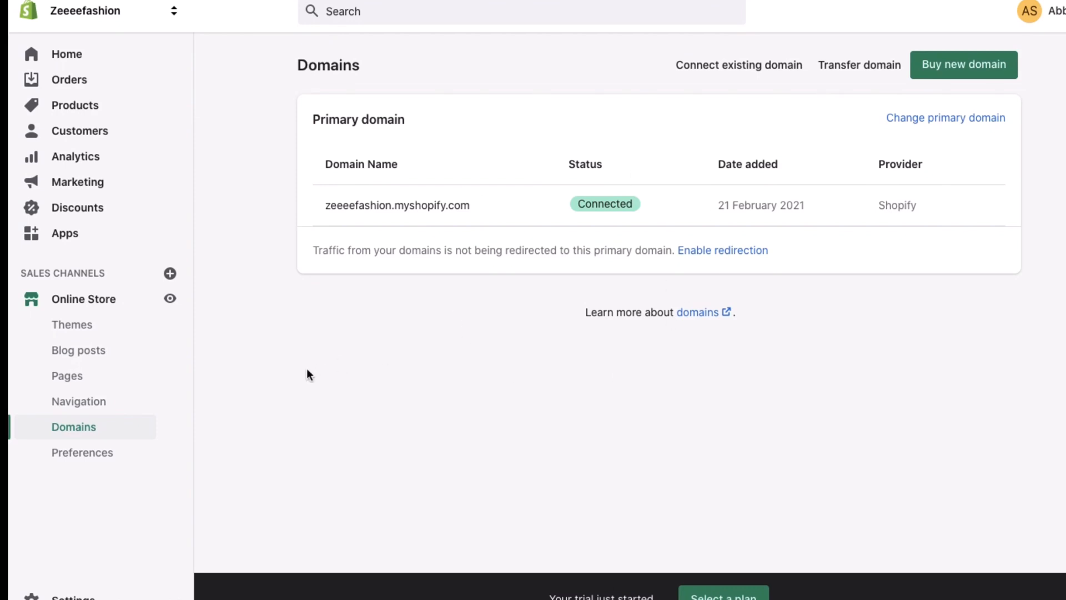
Start connecting the existing domain zeefashions.com to the store
click(718, 66)
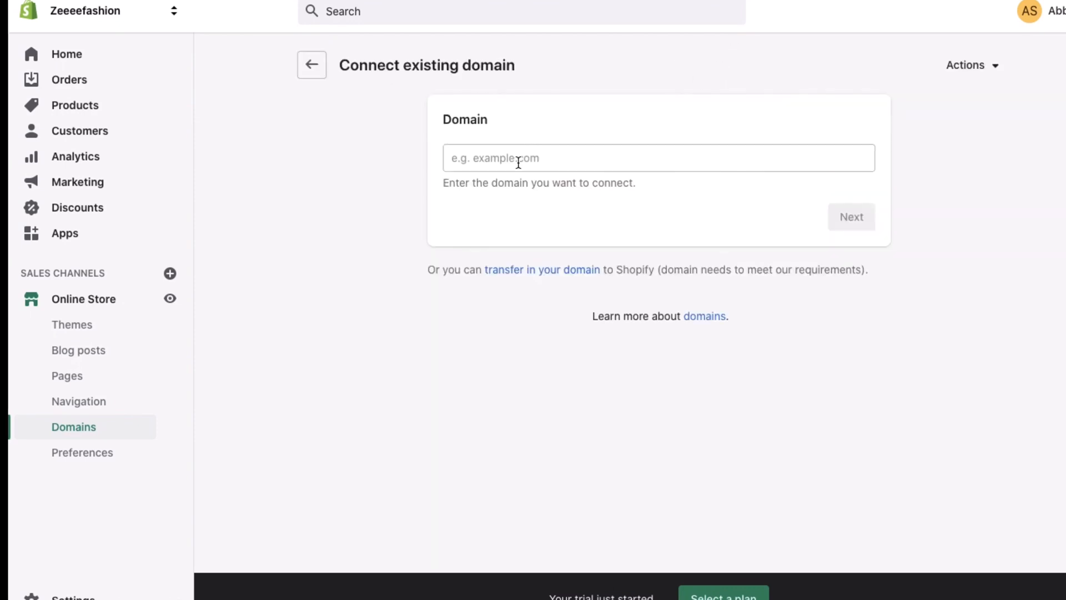
click(518, 161)
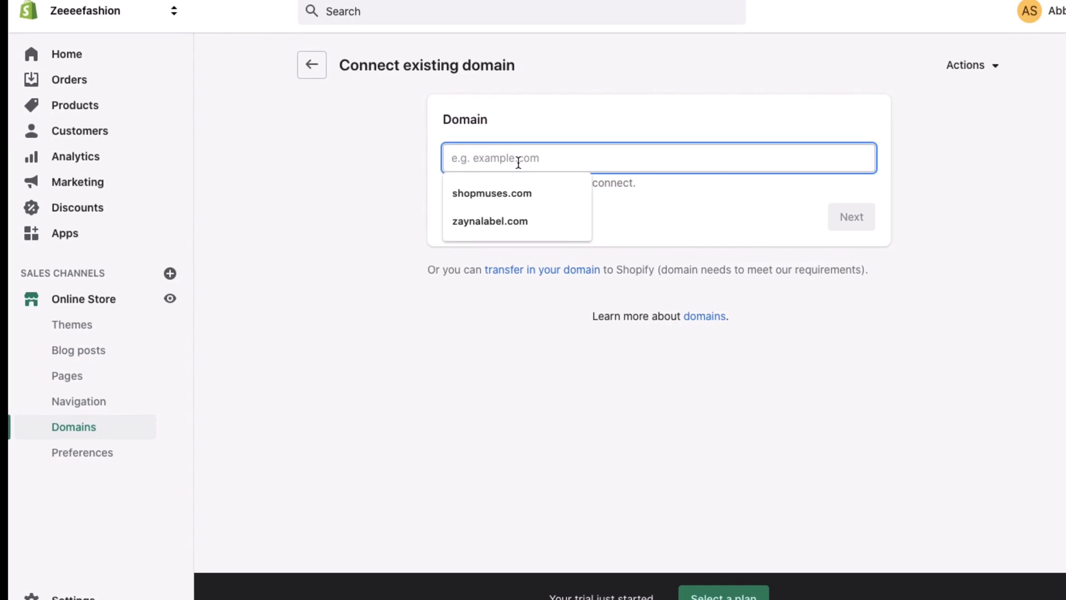
text(zee)
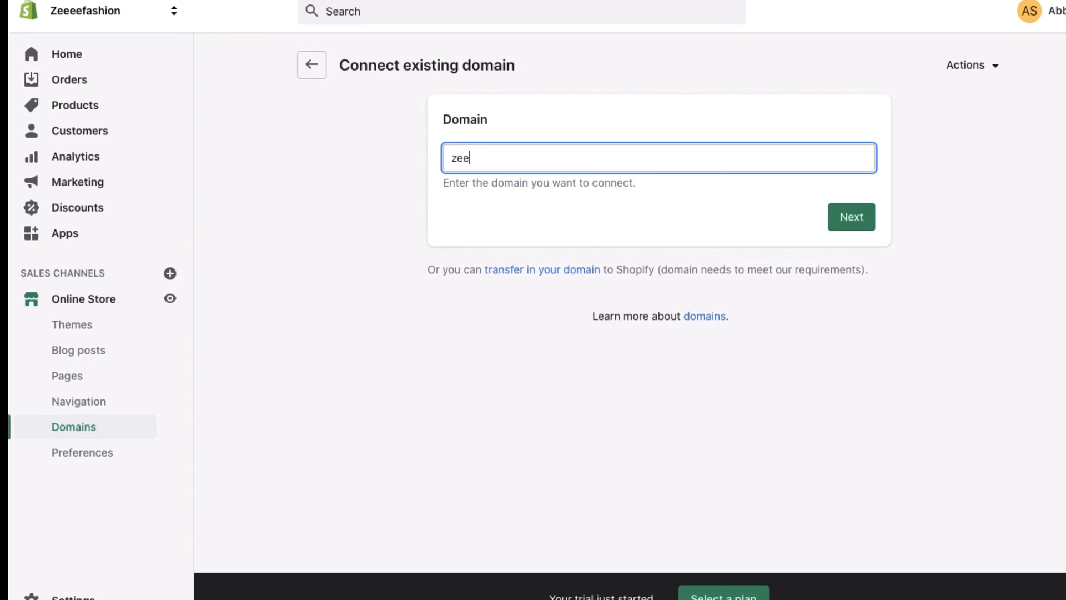
text(fashions.com)
click(857, 220)
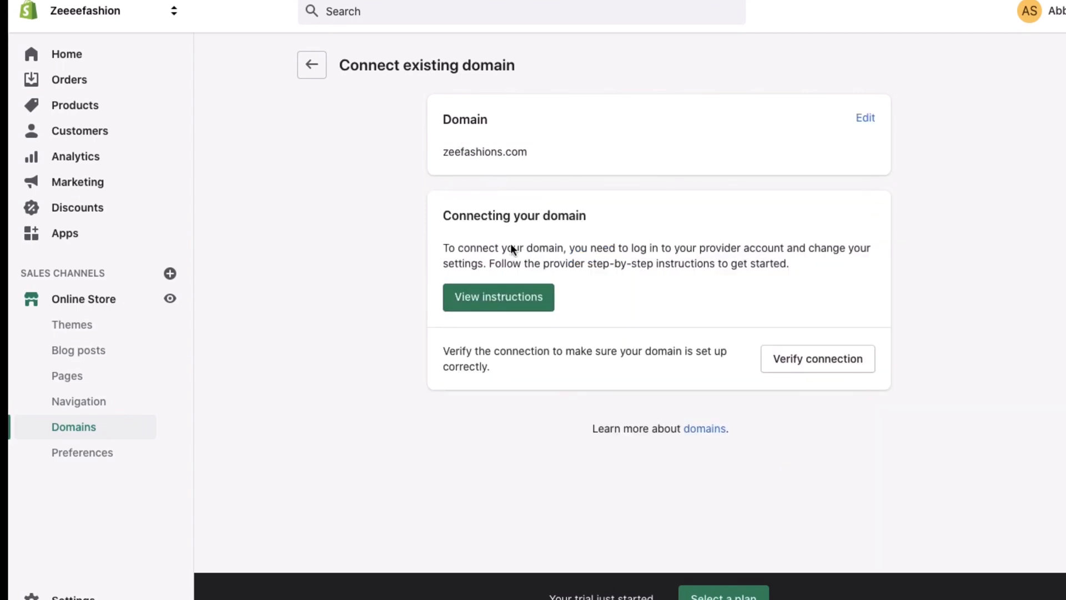
Open the domain help article to find A record 23.227.38.65 and www CNAME shops.myshopify.com
click(509, 304)
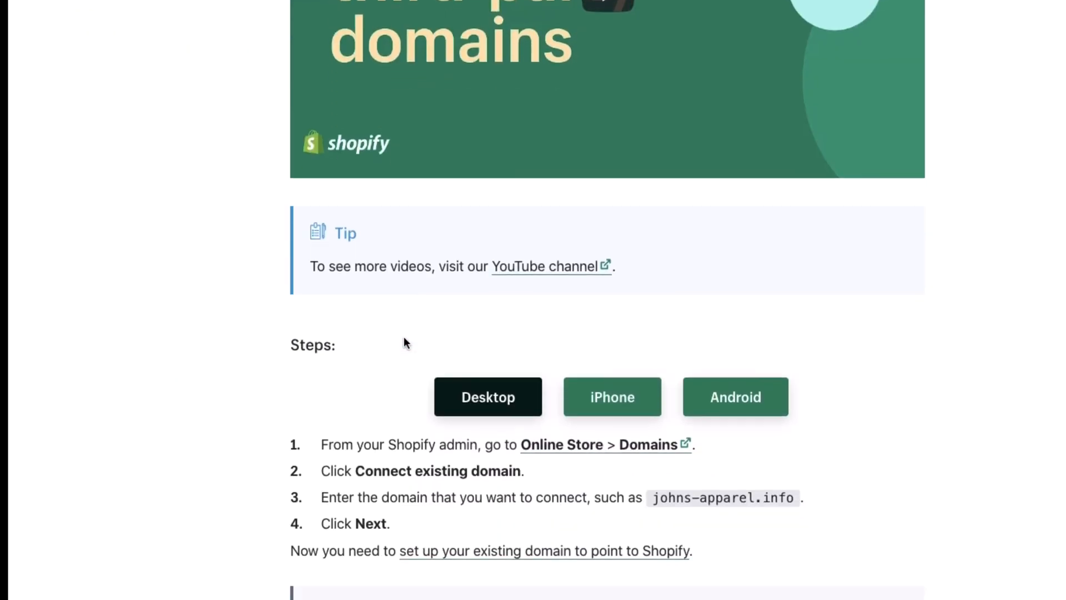
scroll(616, 479, down, 9)
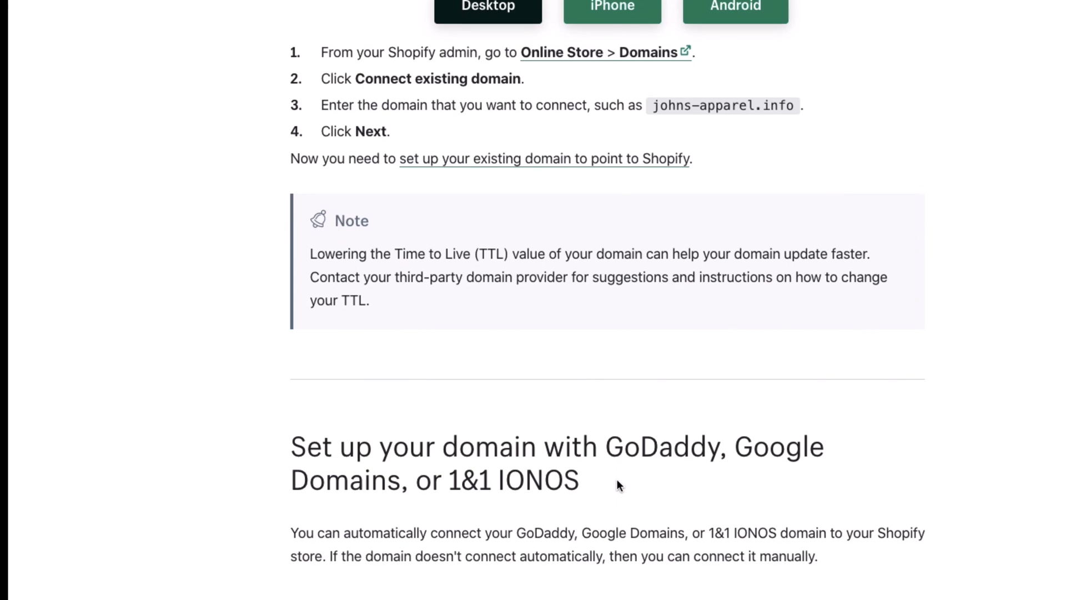
scroll(616, 479, down, 9)
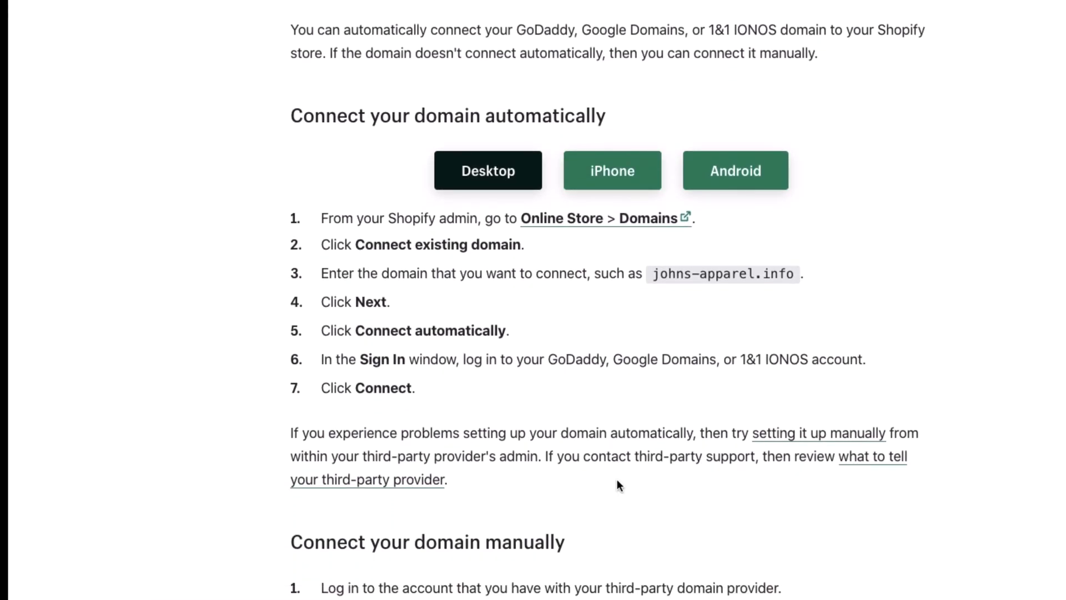
scroll(616, 479, down, 5)
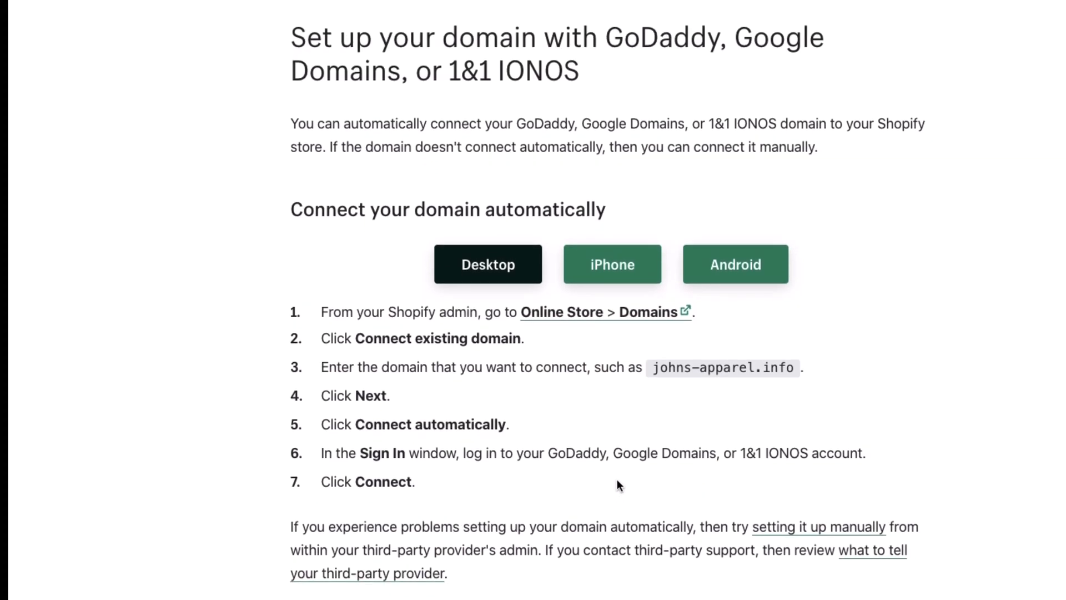
scroll(617, 479, down, 20)
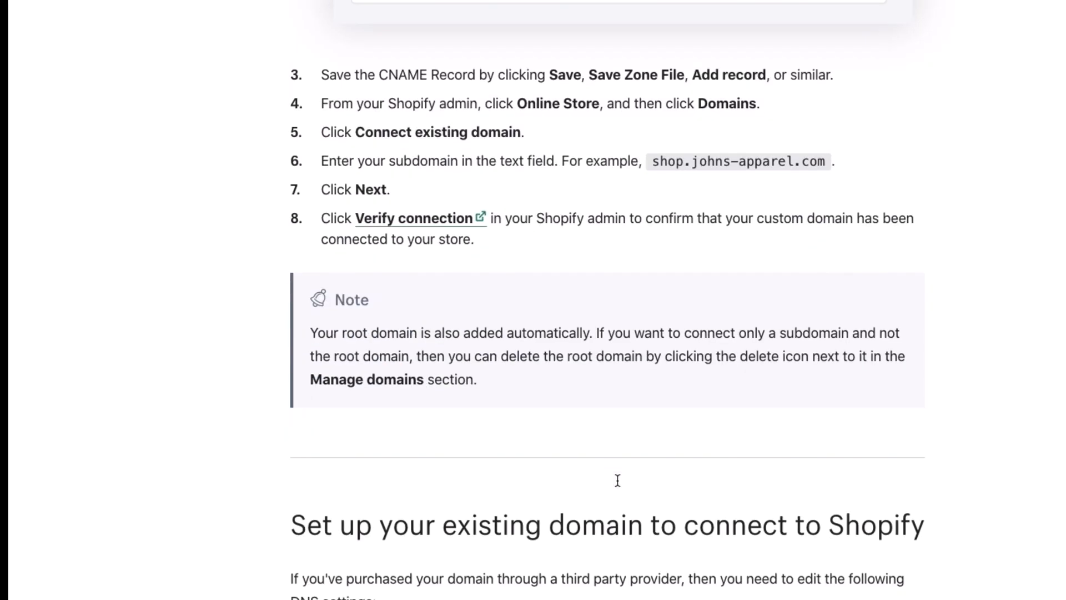
scroll(618, 478, down, 1)
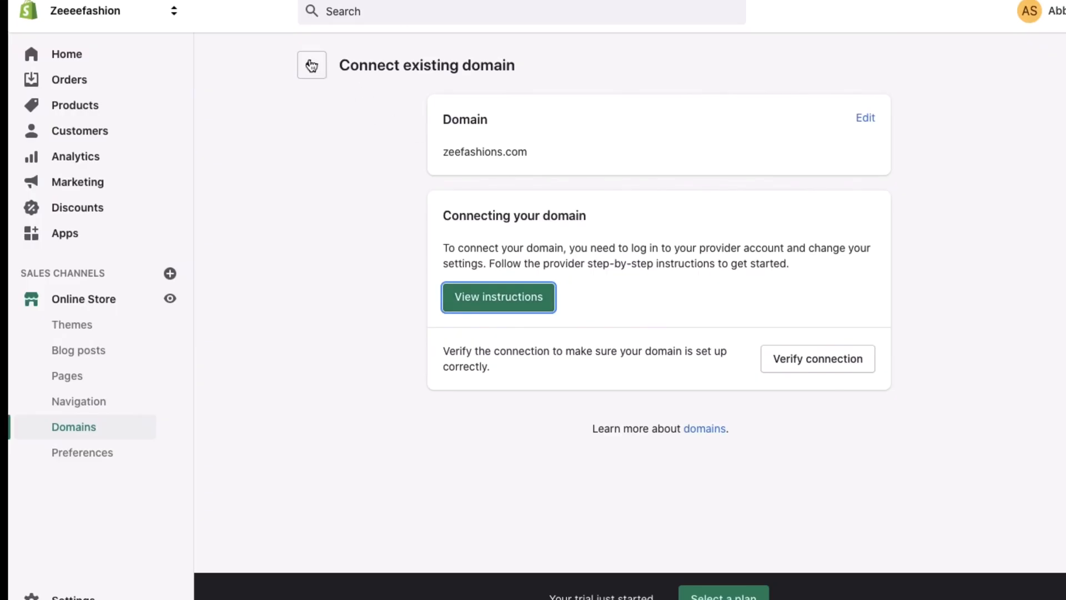
In Preferences, enter homepage title 'ZEE FASHION' and meta description 'An online boutique for women'
click(311, 65)
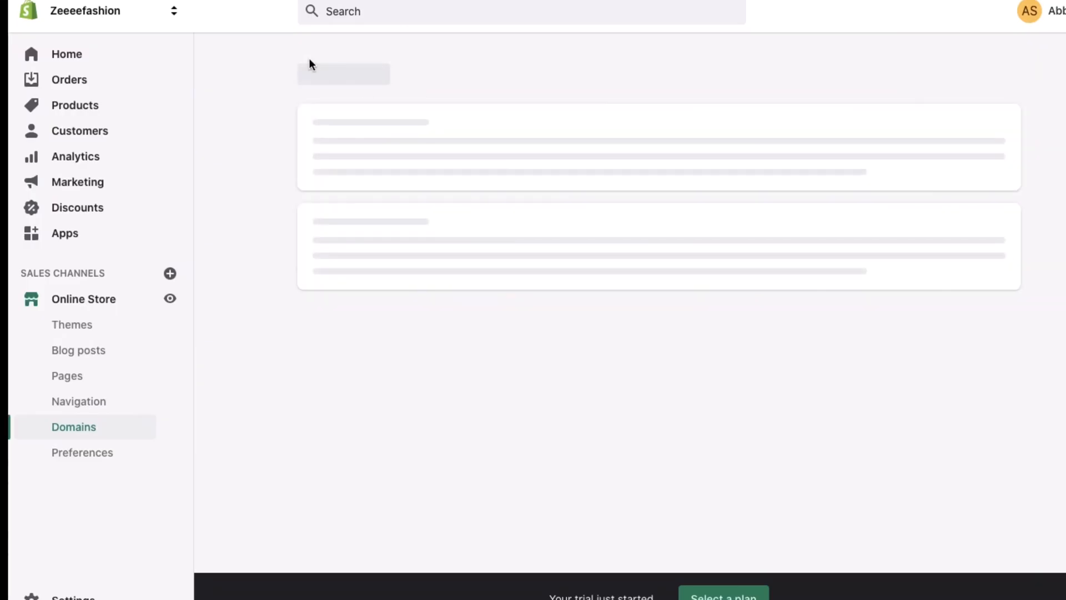
click(88, 455)
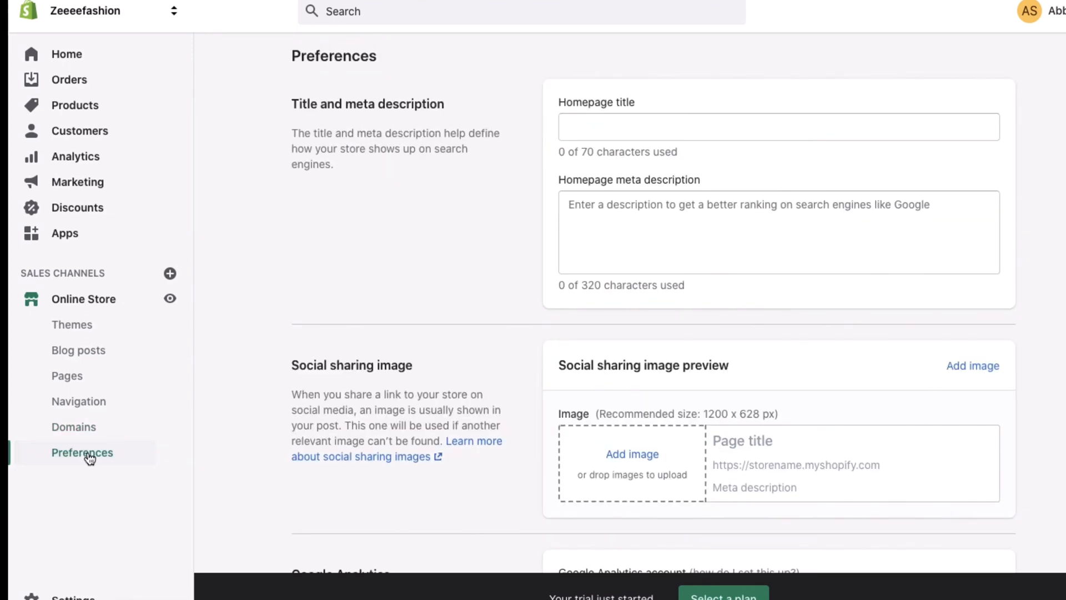
click(609, 130)
text(Z)
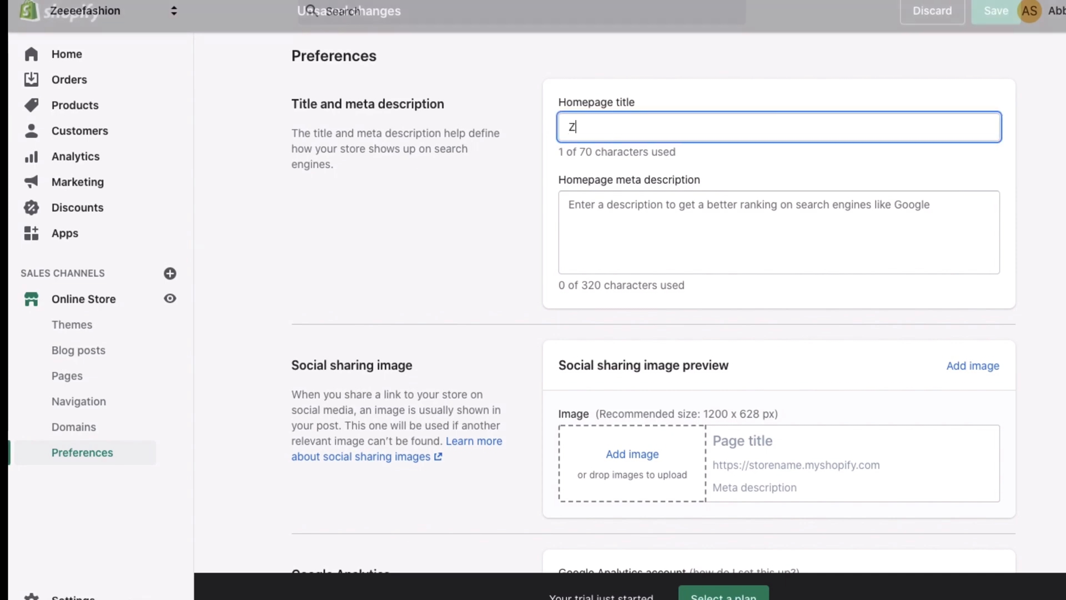
text(EE FASHION)
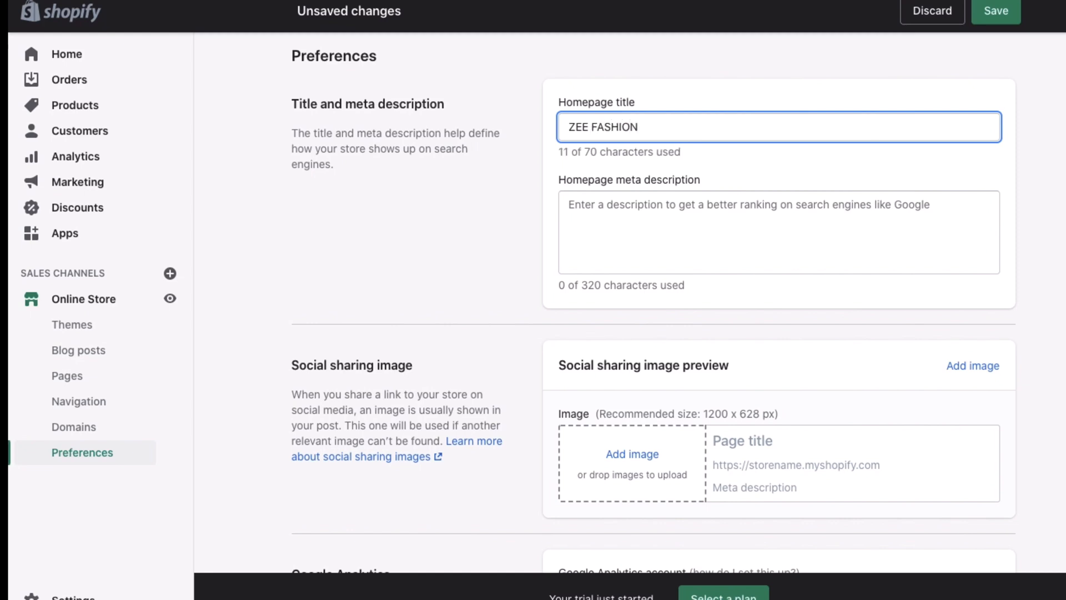
click(597, 214)
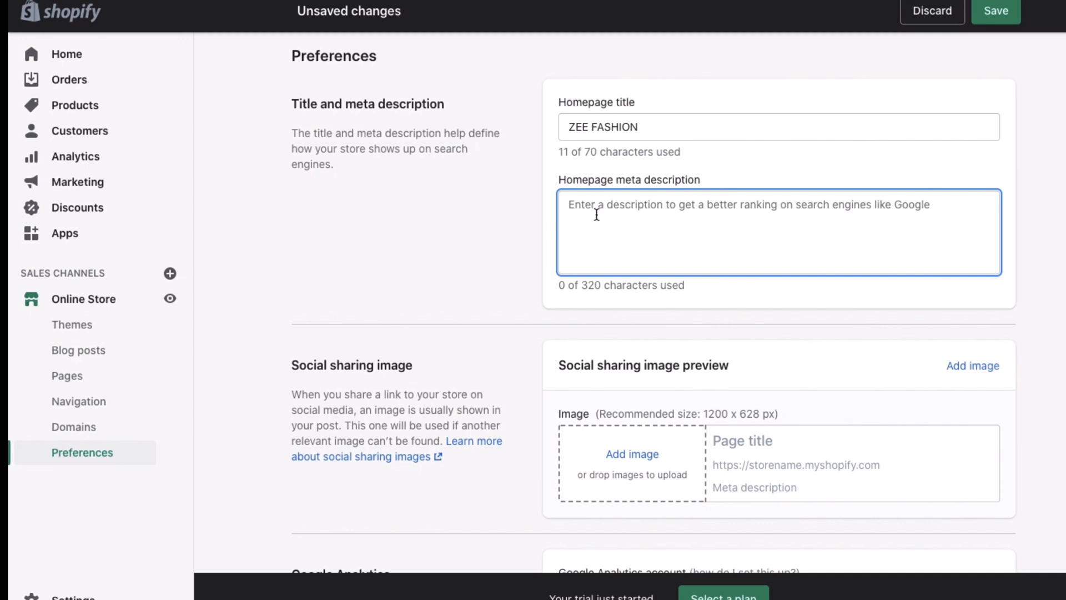
text(An online b)
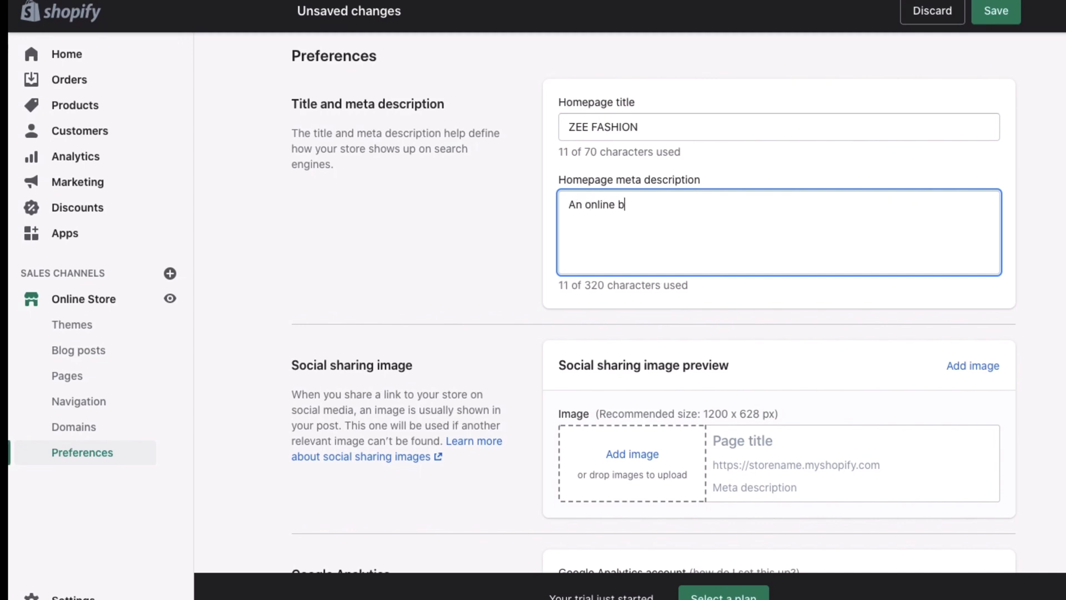
text(outique fo)
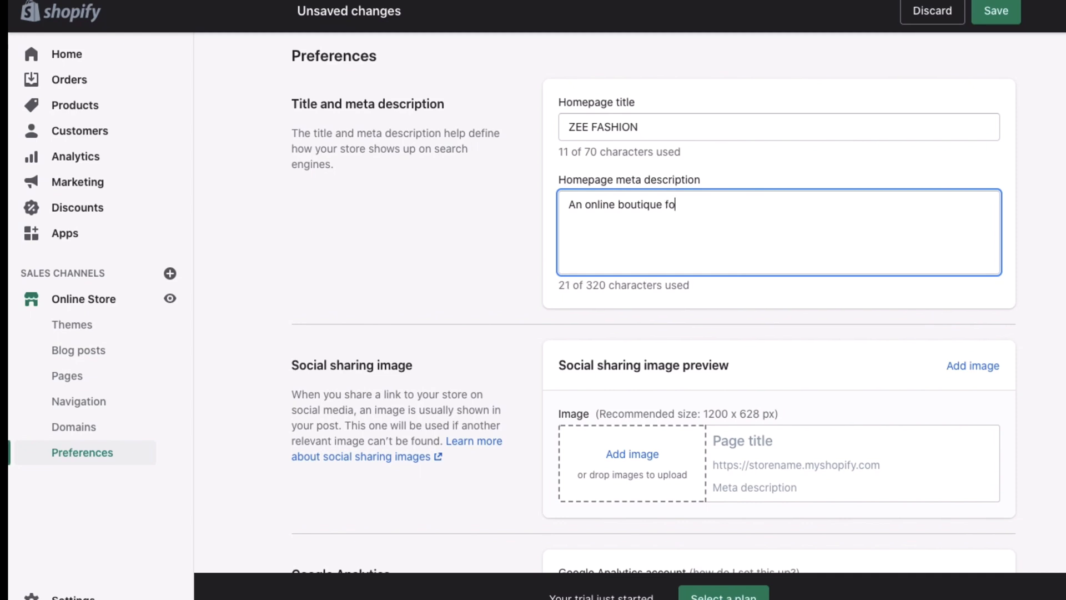
text(r women)
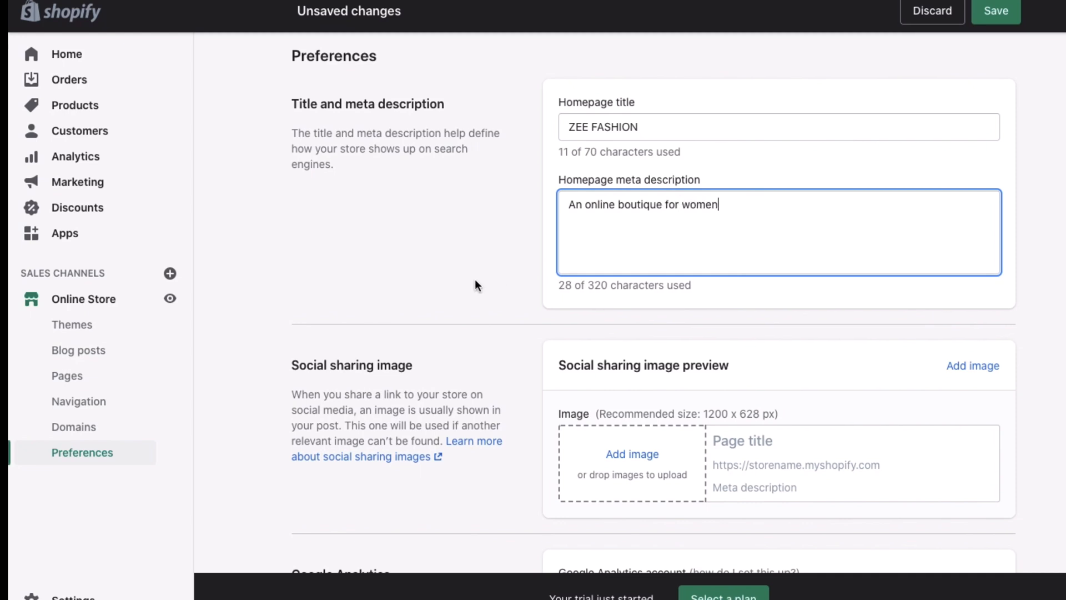
scroll(474, 278, down, 4)
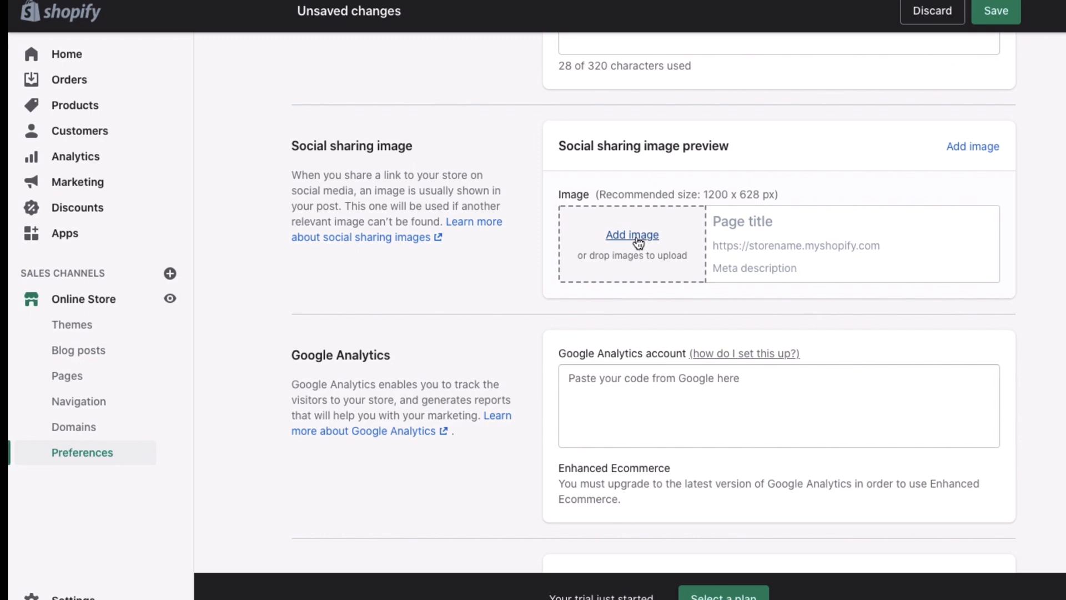
Upload the Zee Fashion Boutique logo from Downloads as the social sharing image
click(616, 235)
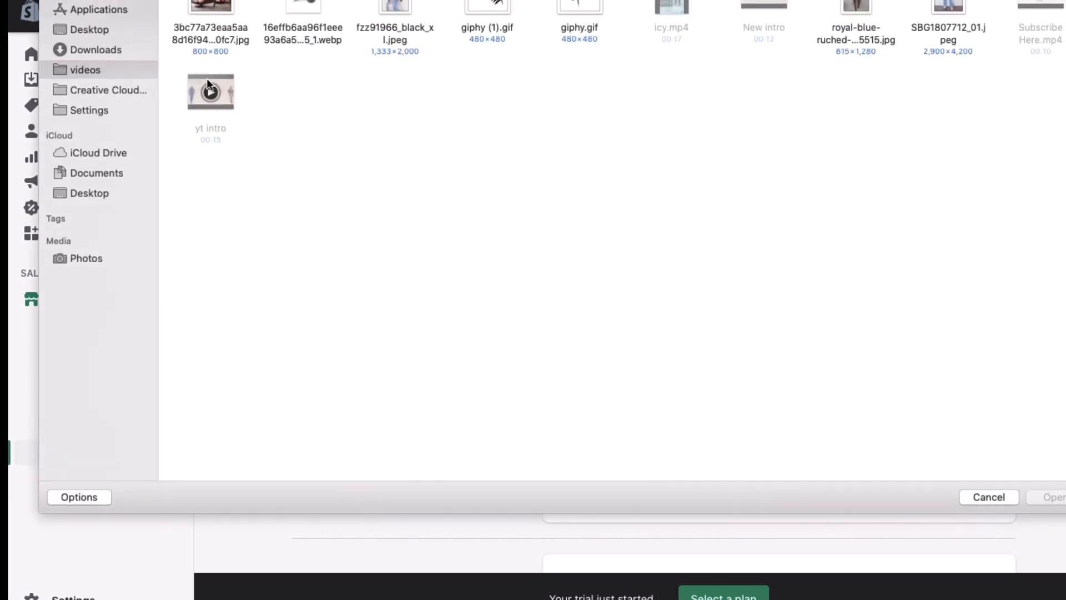
click(113, 49)
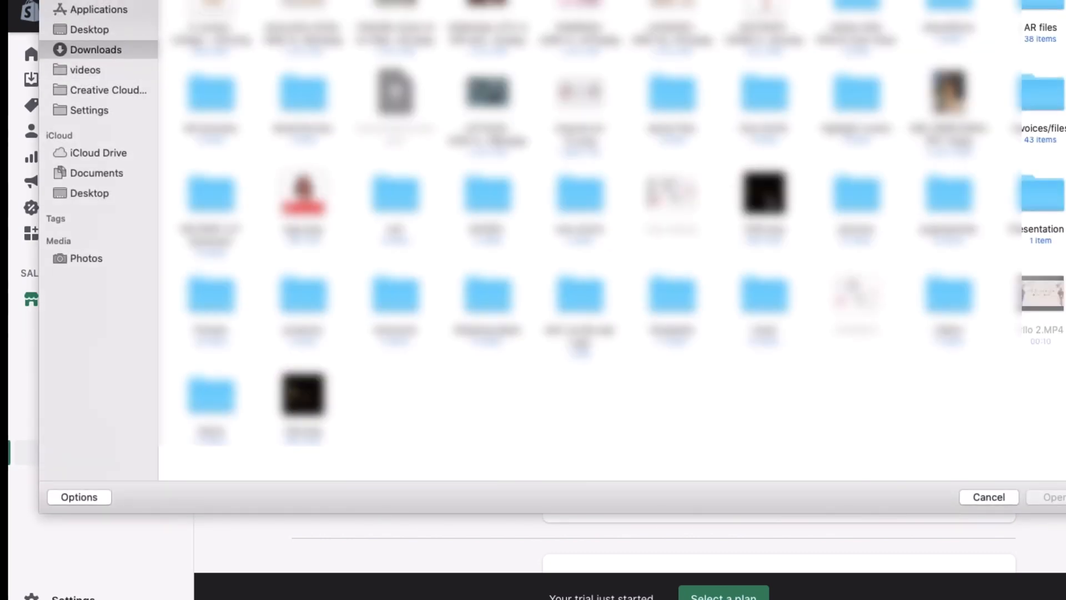
double_click(302, 394)
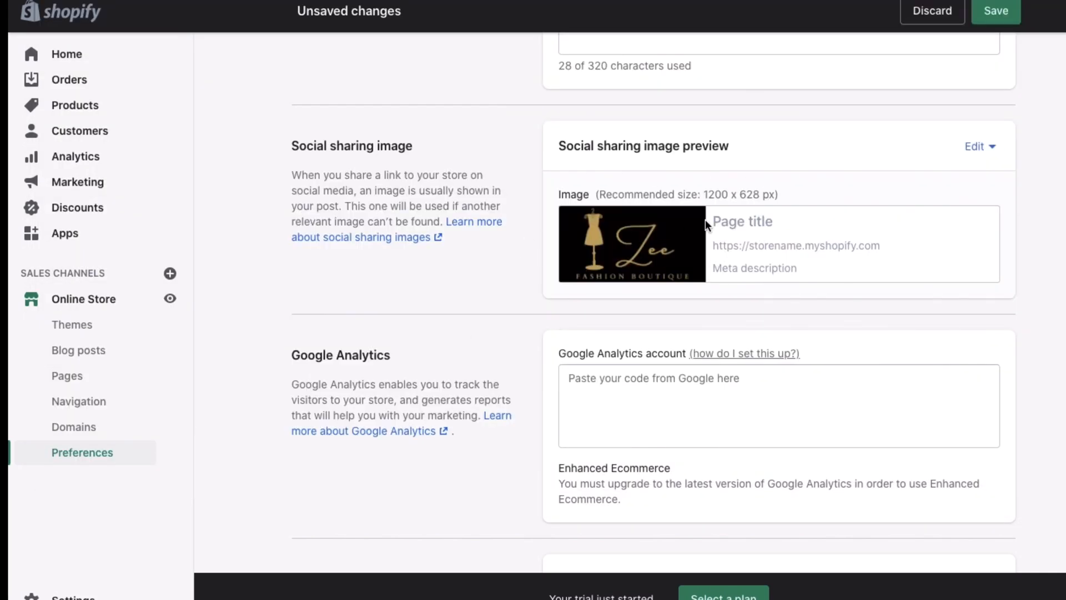
scroll(598, 246, down, 2)
scroll(599, 247, down, 6)
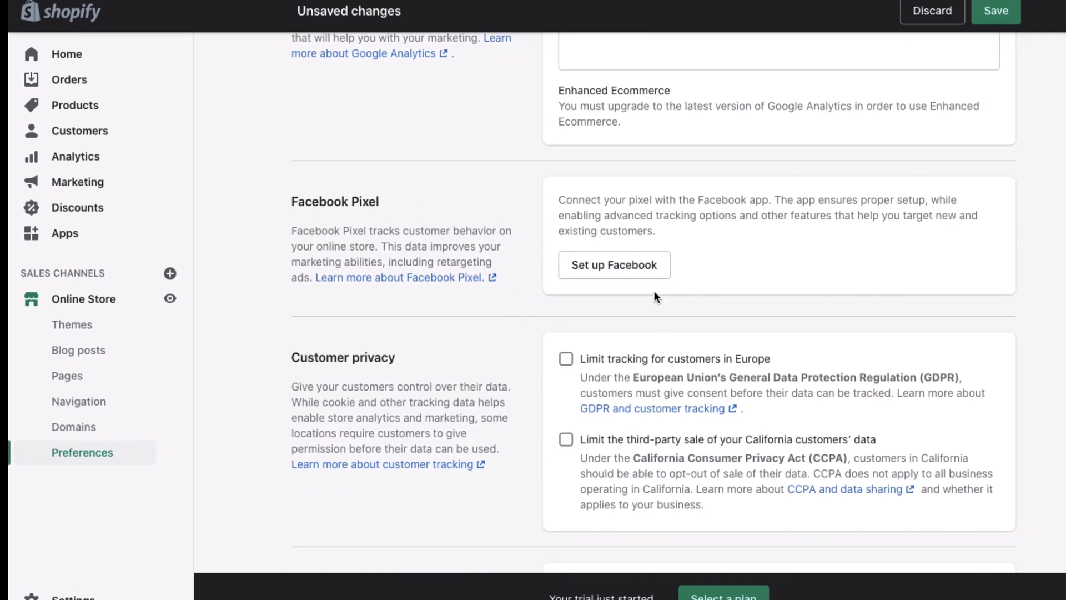
Save the preference changes
click(626, 265)
click(604, 169)
click(995, 12)
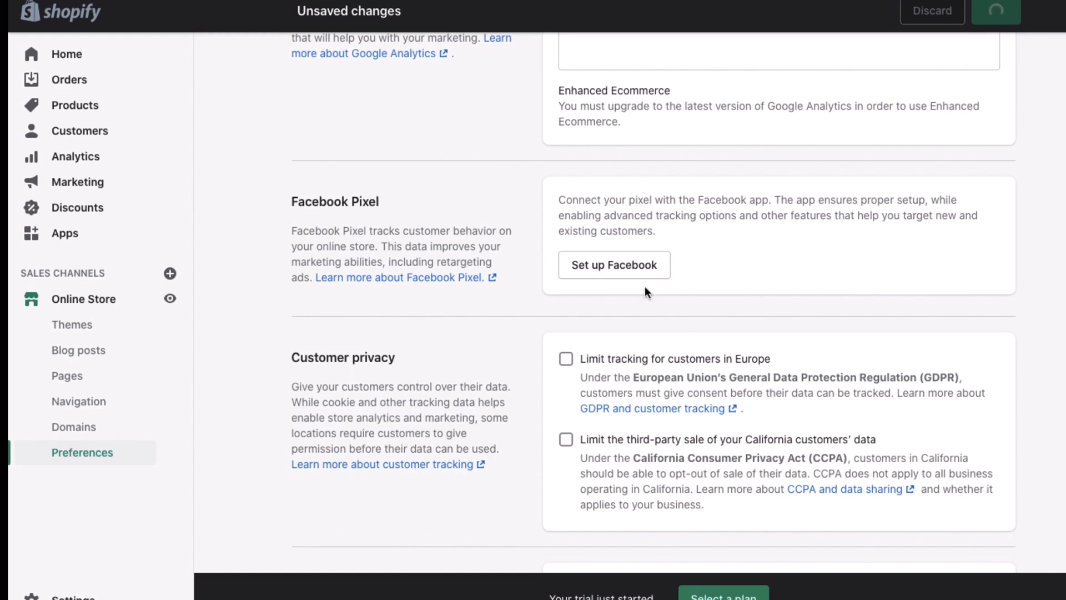
Open the Facebook sales channel setup and review the permissions it requests
click(610, 267)
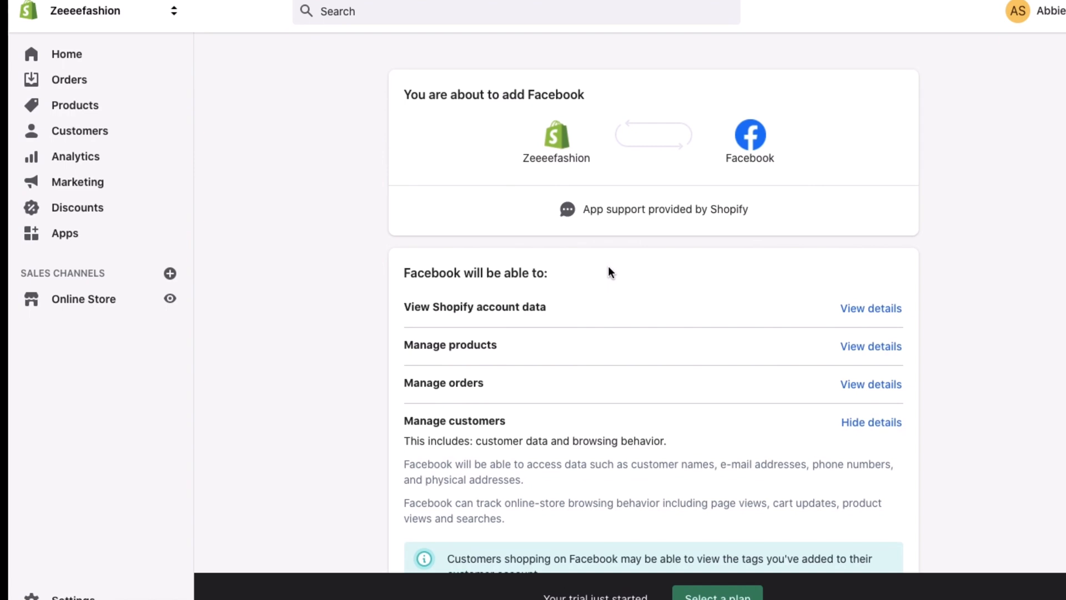
scroll(609, 271, down, 5)
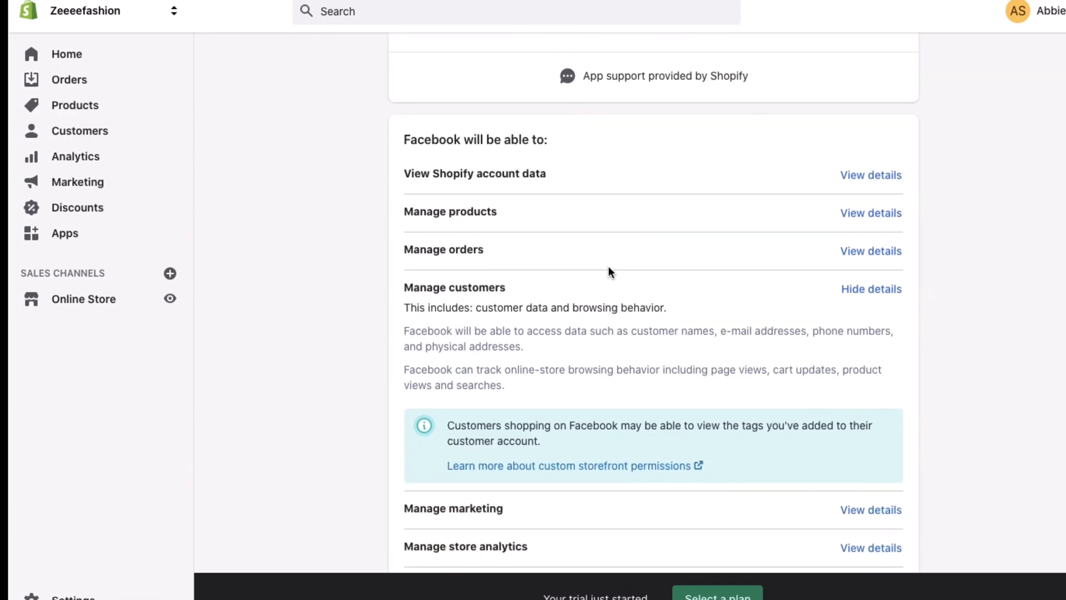
scroll(608, 268, down, 3)
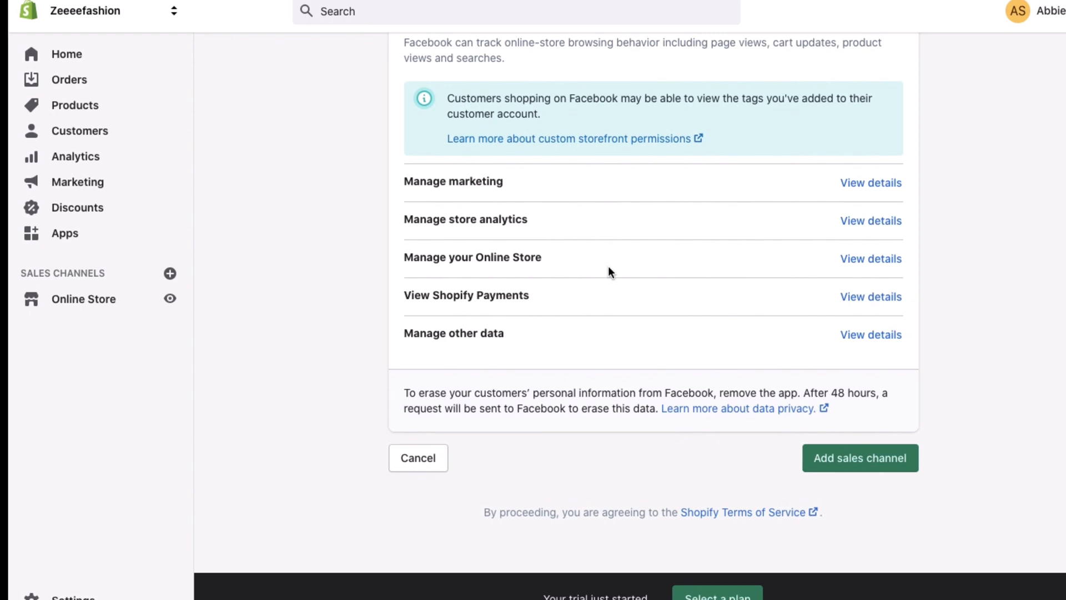
Add Facebook as a sales channel, browse its marketing setup, then leave it unfinished
click(843, 461)
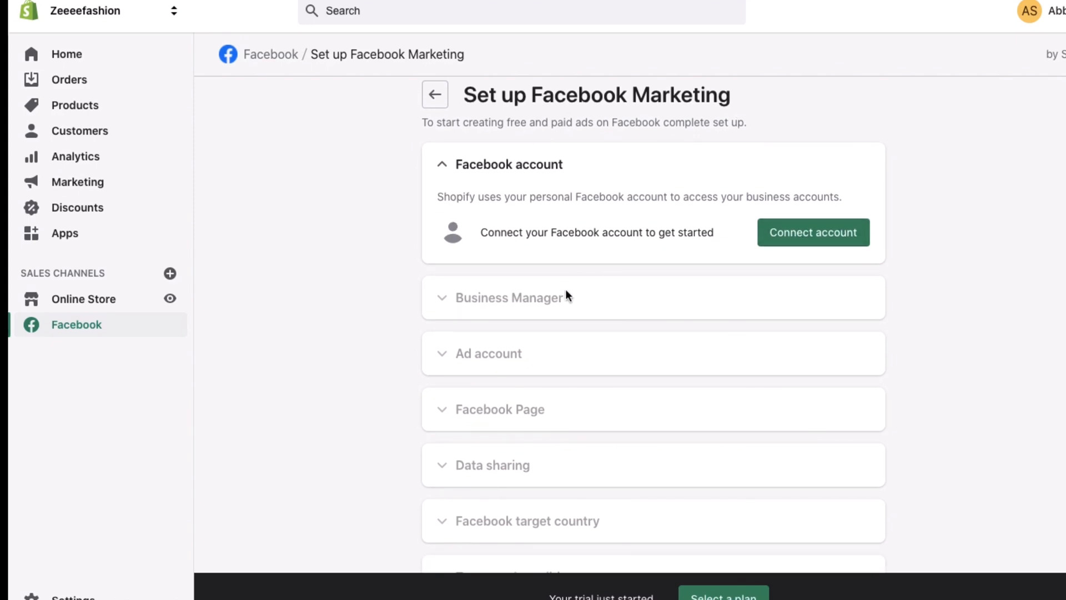
scroll(565, 289, down, 1)
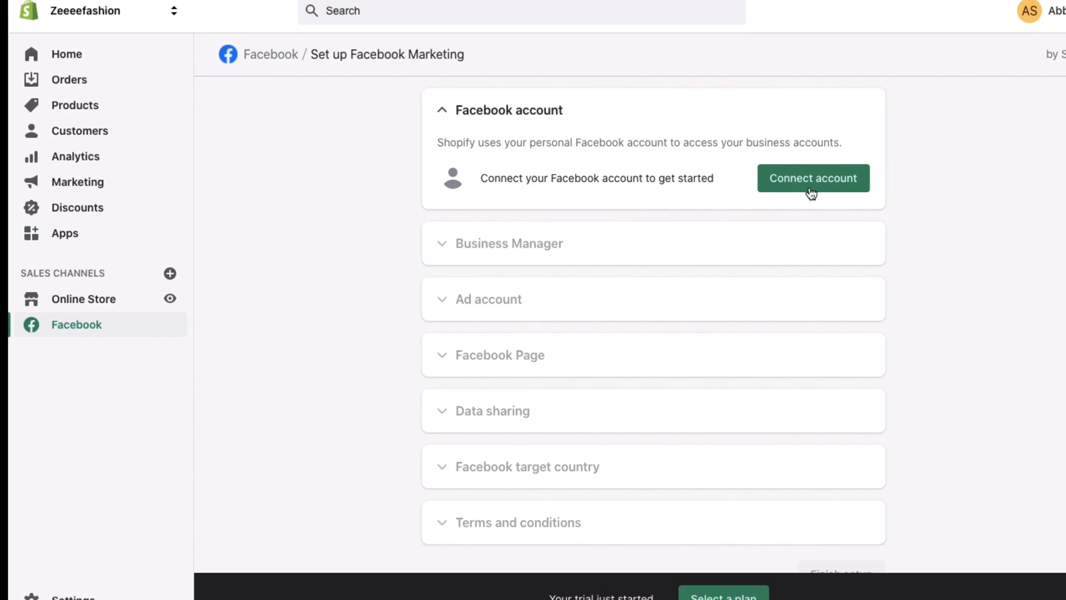
scroll(542, 267, down, 1)
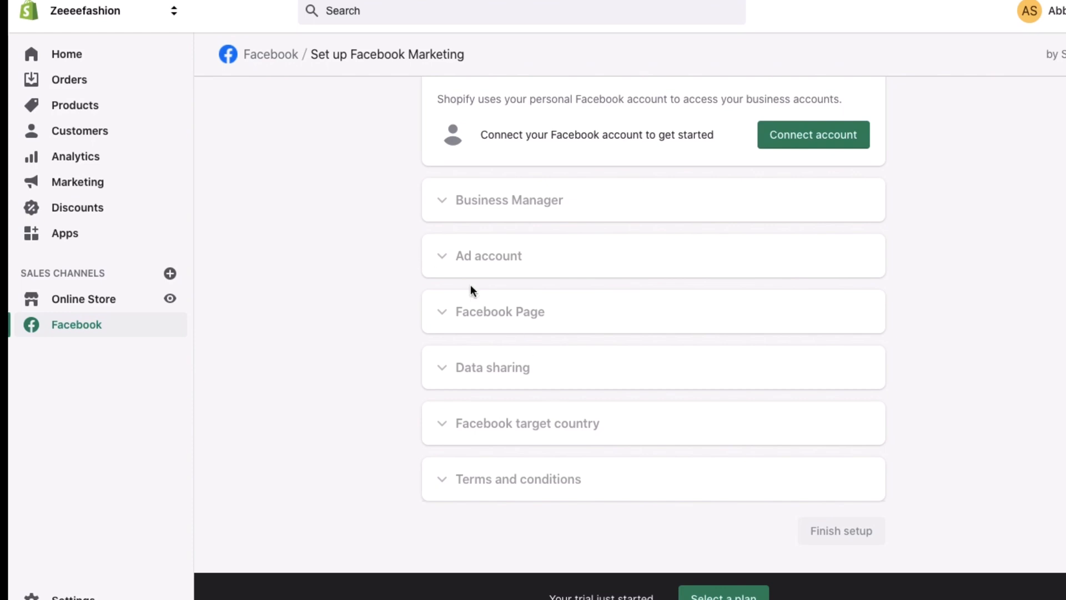
scroll(729, 303, up, 3)
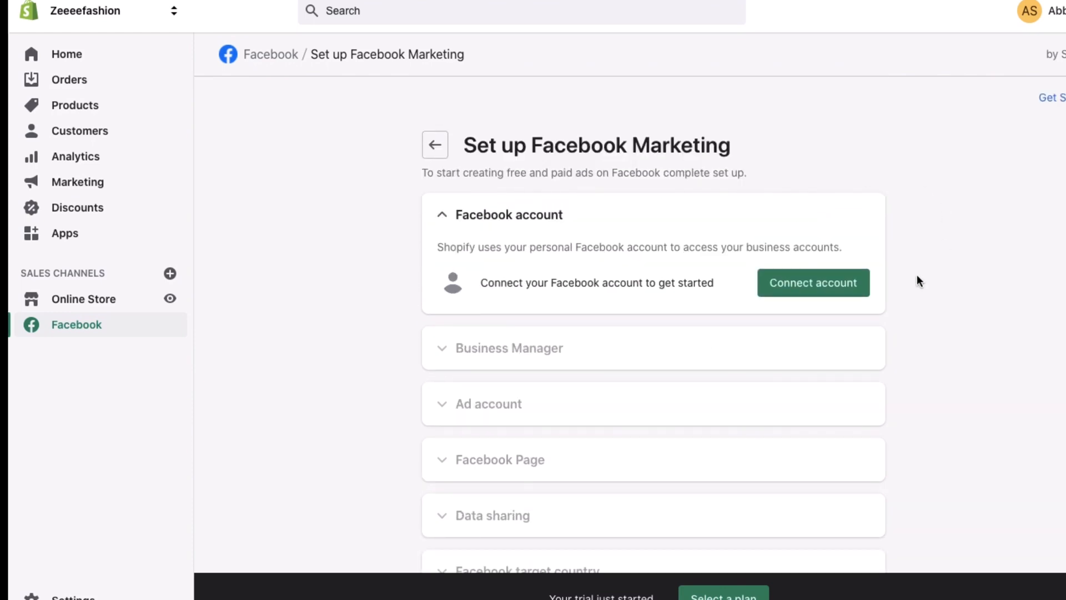
click(436, 147)
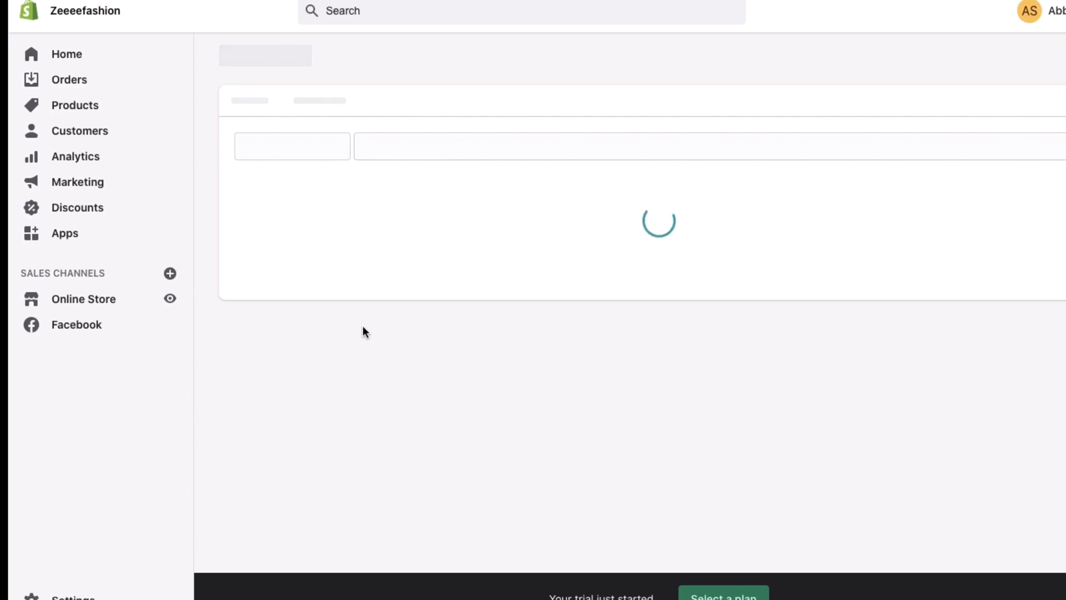
scroll(574, 326, up, 8)
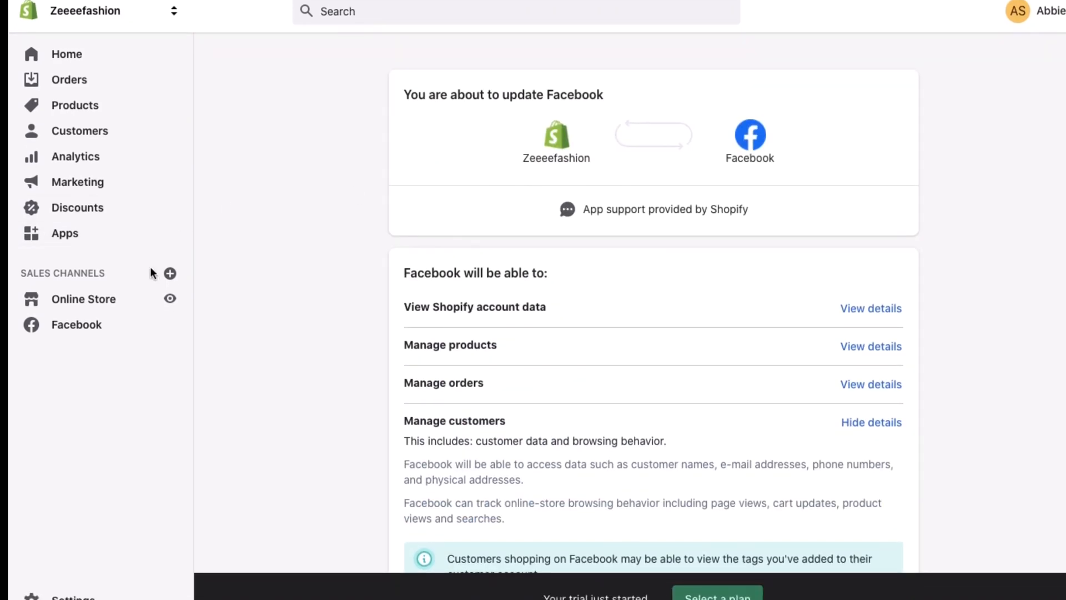
Review the Themes page, with Debut current and the free themes and Theme Store options
click(78, 303)
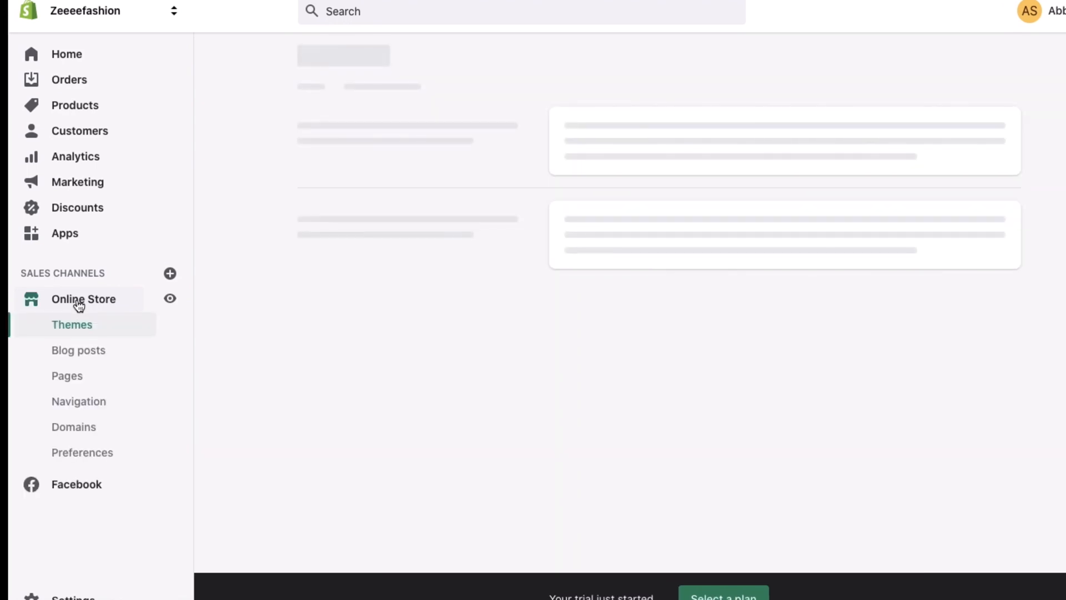
click(66, 452)
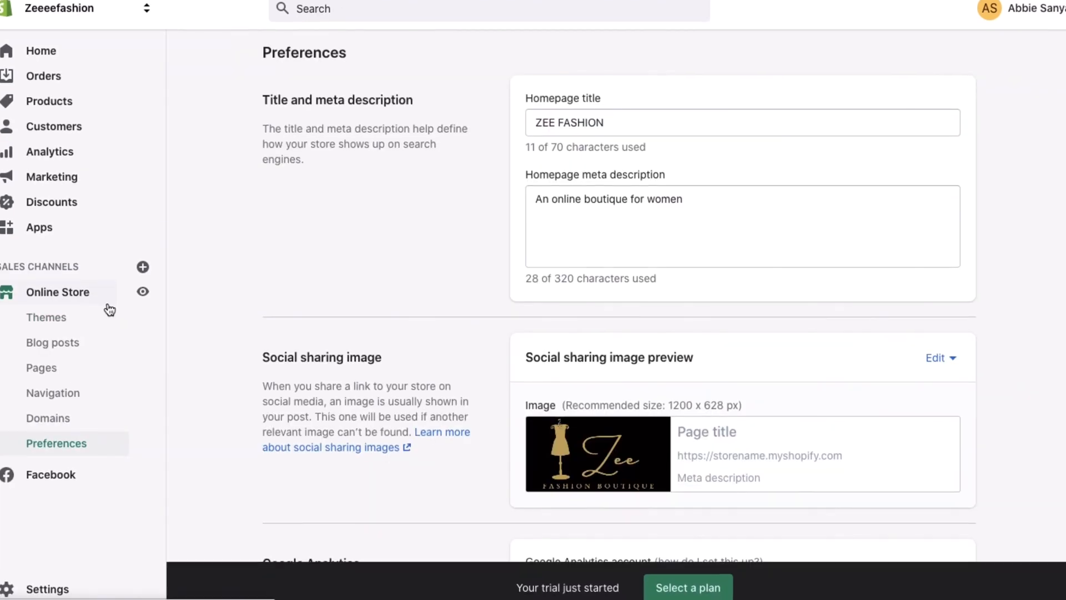
click(56, 298)
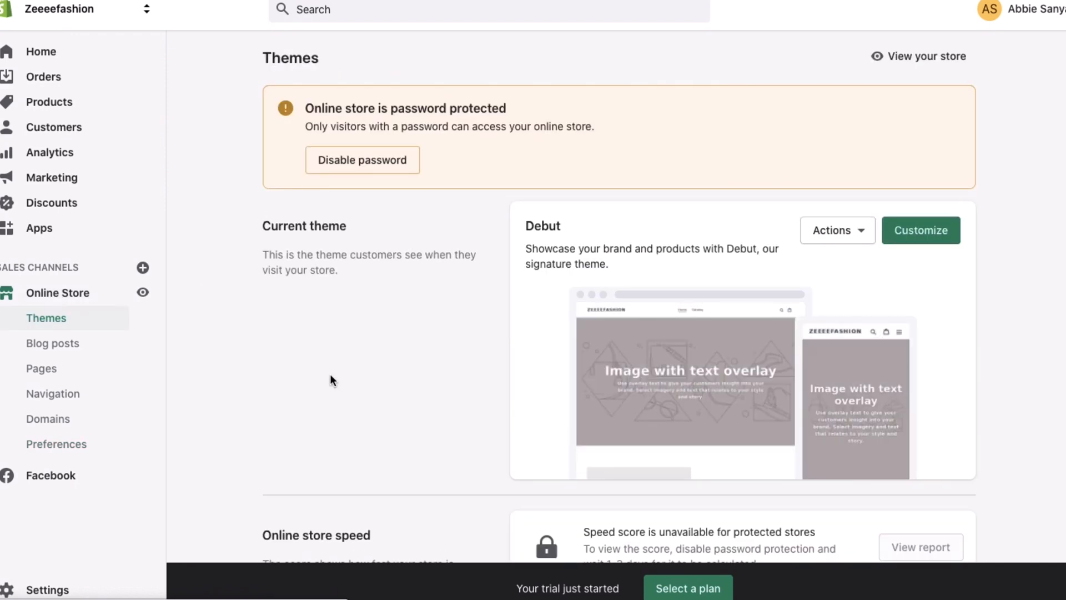
scroll(331, 375, down, 3)
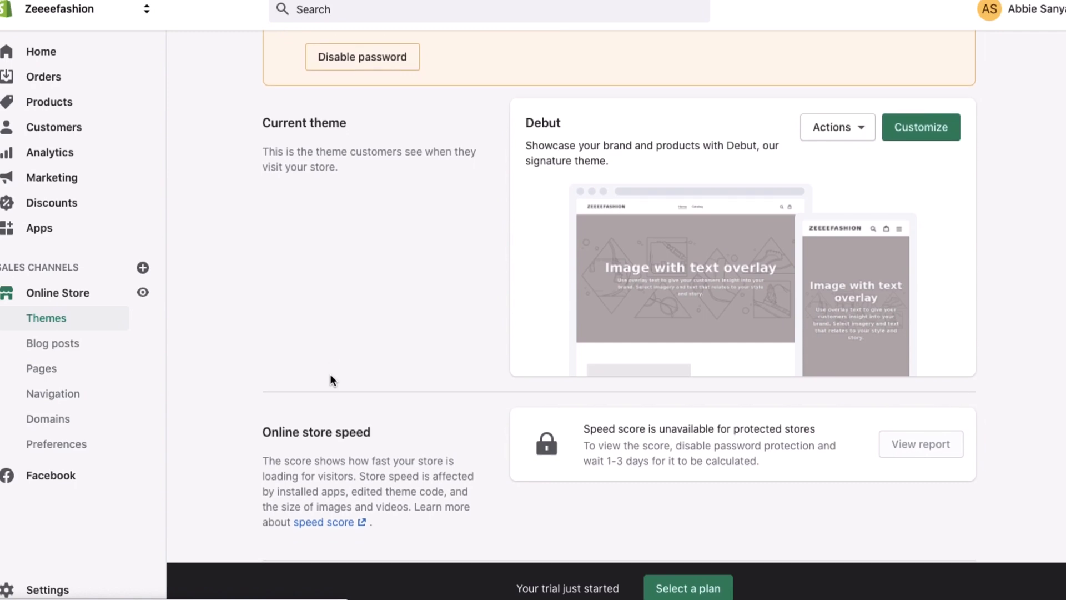
scroll(329, 374, down, 2)
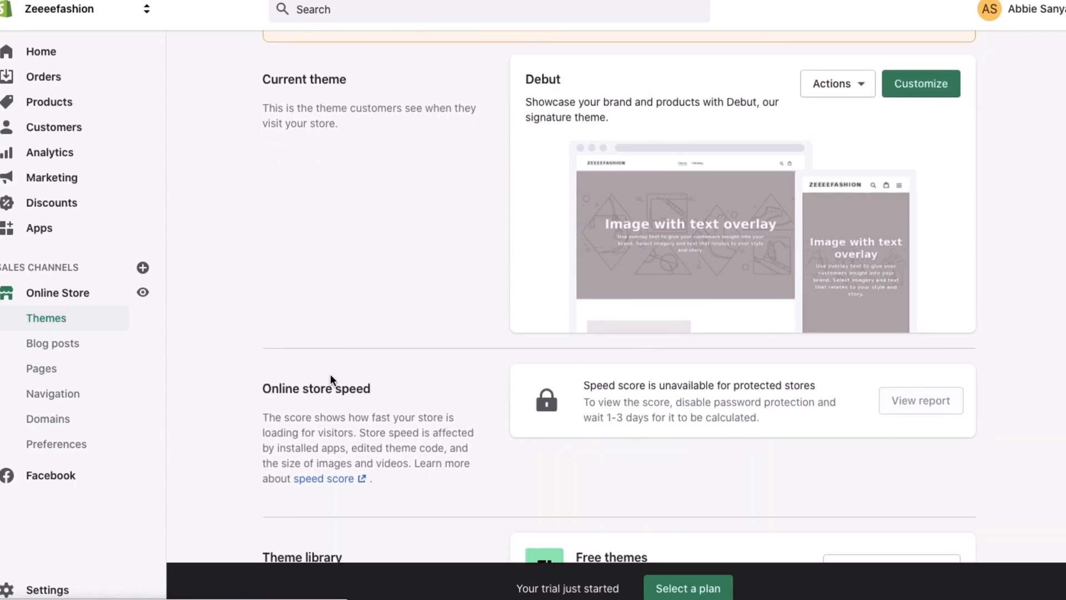
scroll(330, 374, down, 5)
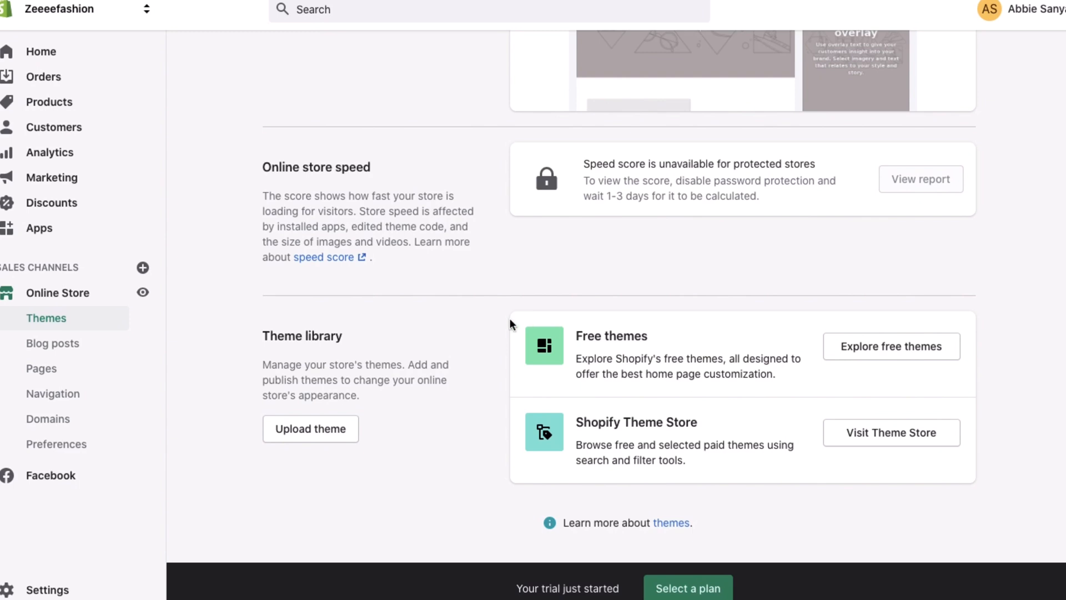
drag(651, 336, 574, 336)
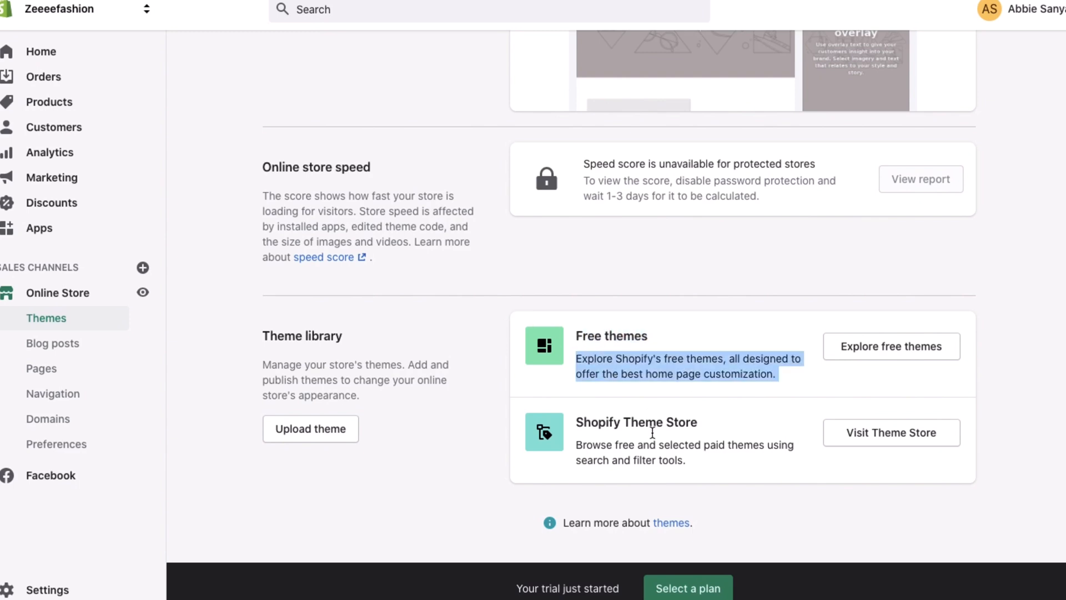
drag(706, 425, 574, 423)
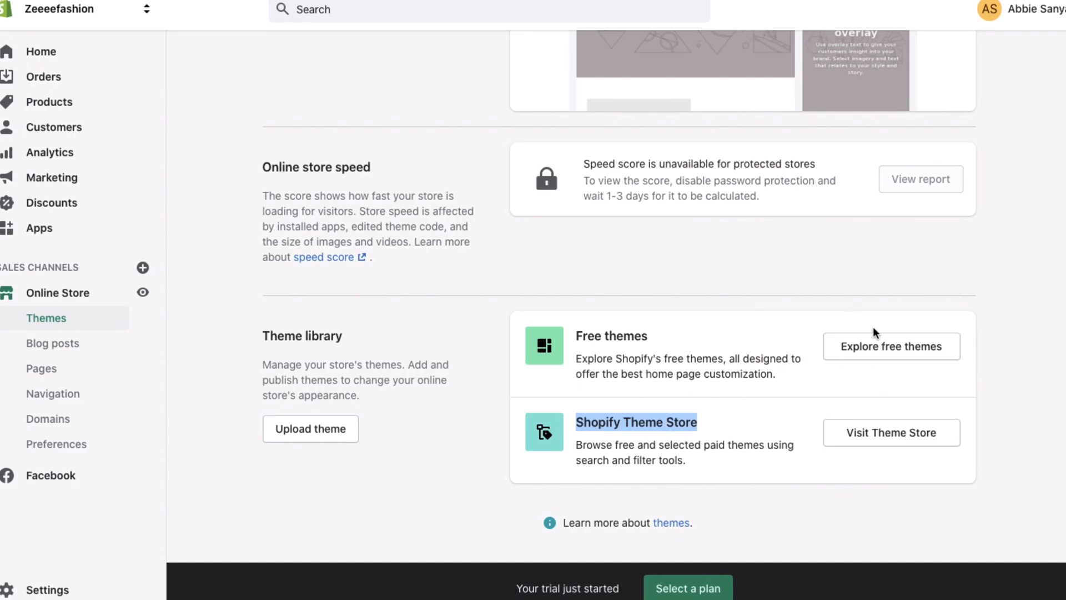
Add the free Brooklyn theme to the theme library
click(876, 346)
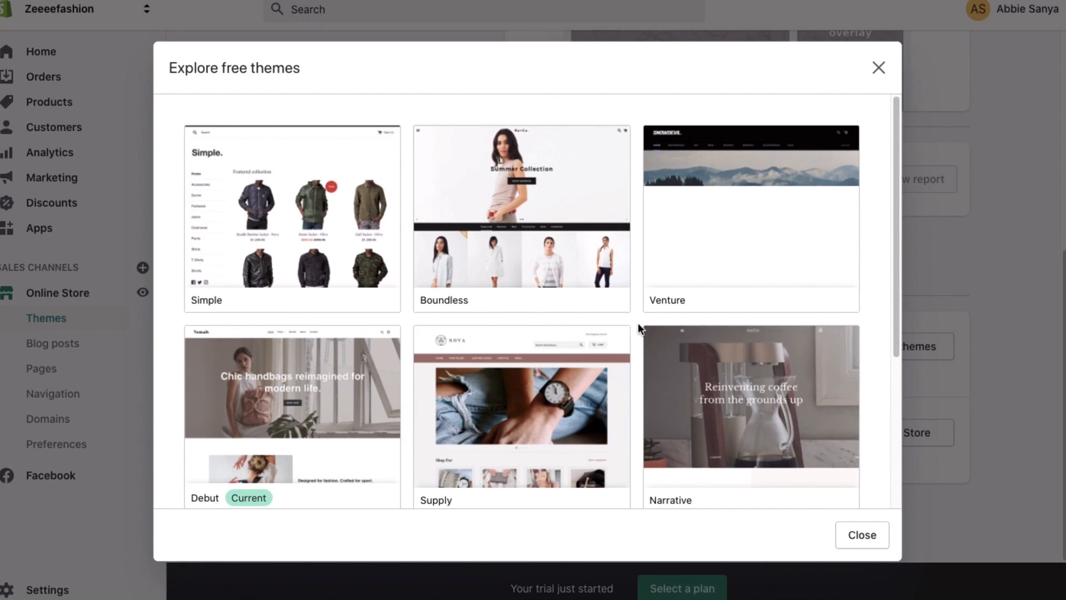
scroll(634, 326, down, 3)
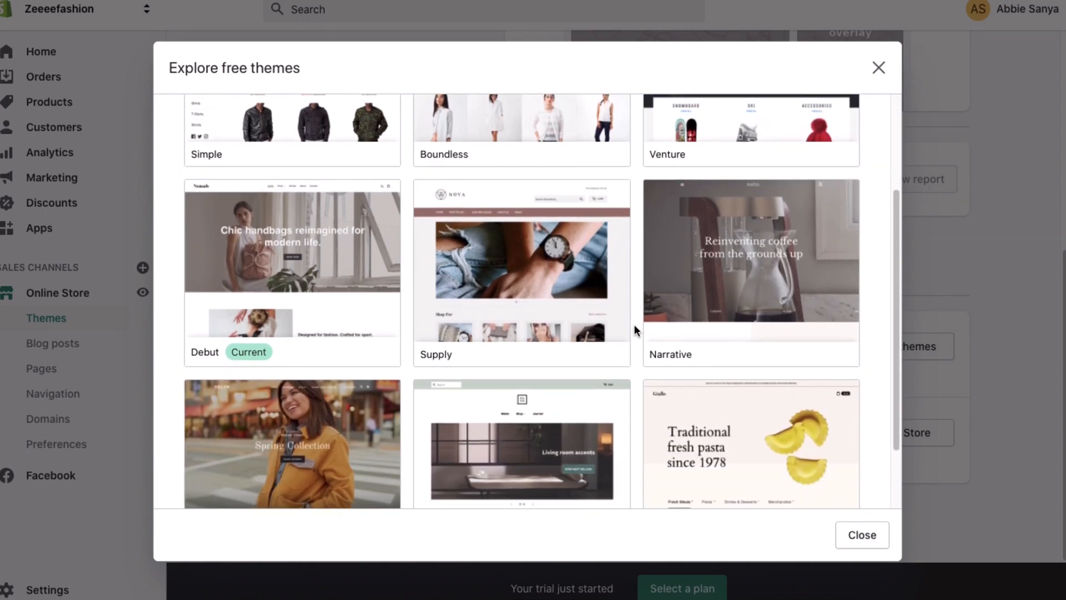
scroll(634, 324, down, 1)
scroll(398, 225, up, 3)
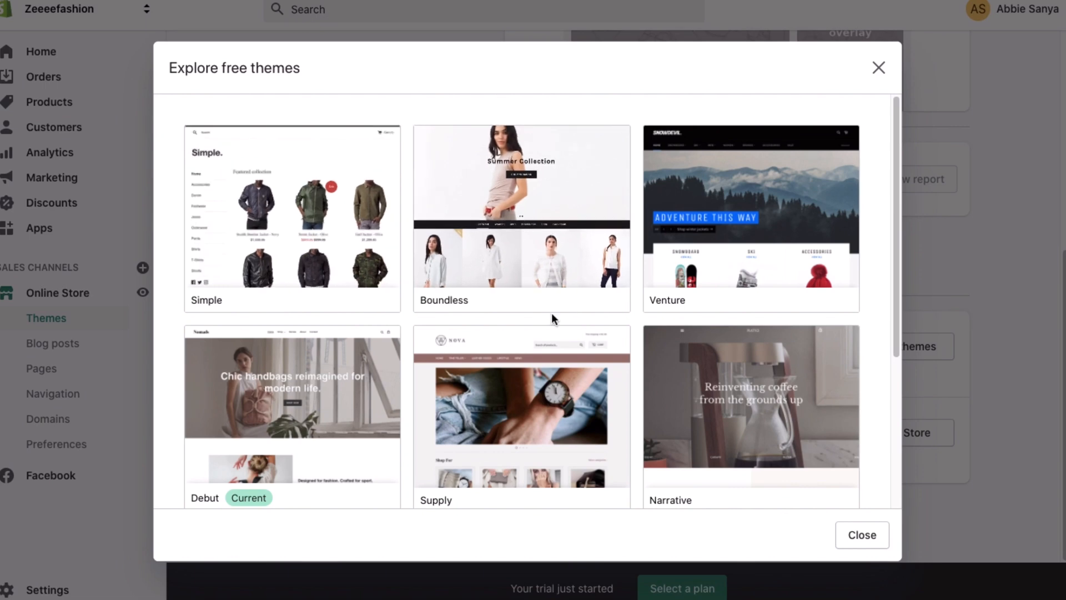
scroll(593, 356, down, 4)
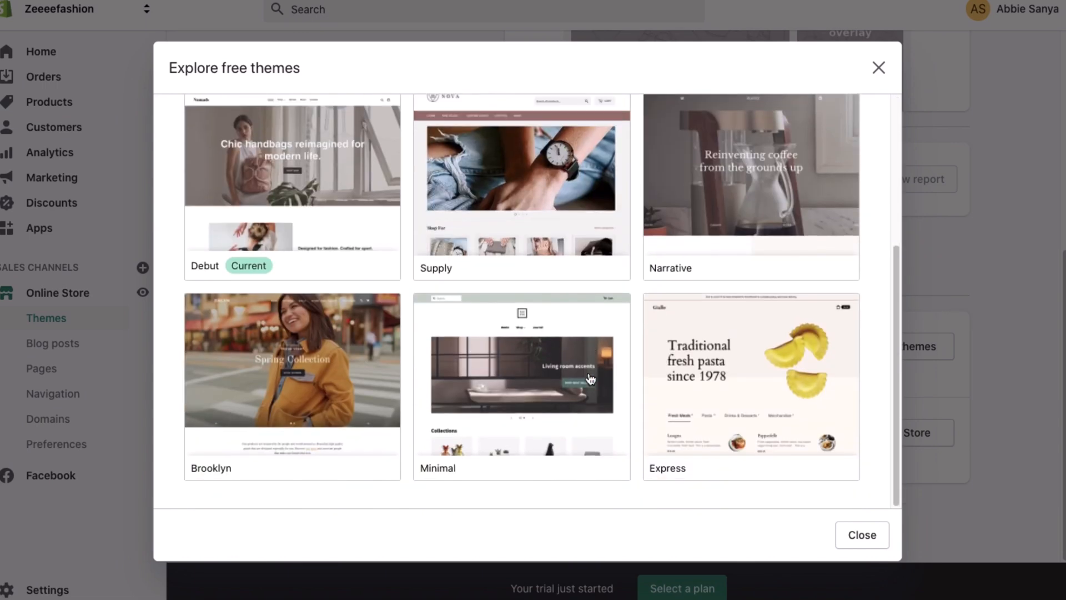
scroll(590, 377, up, 4)
scroll(503, 311, down, 4)
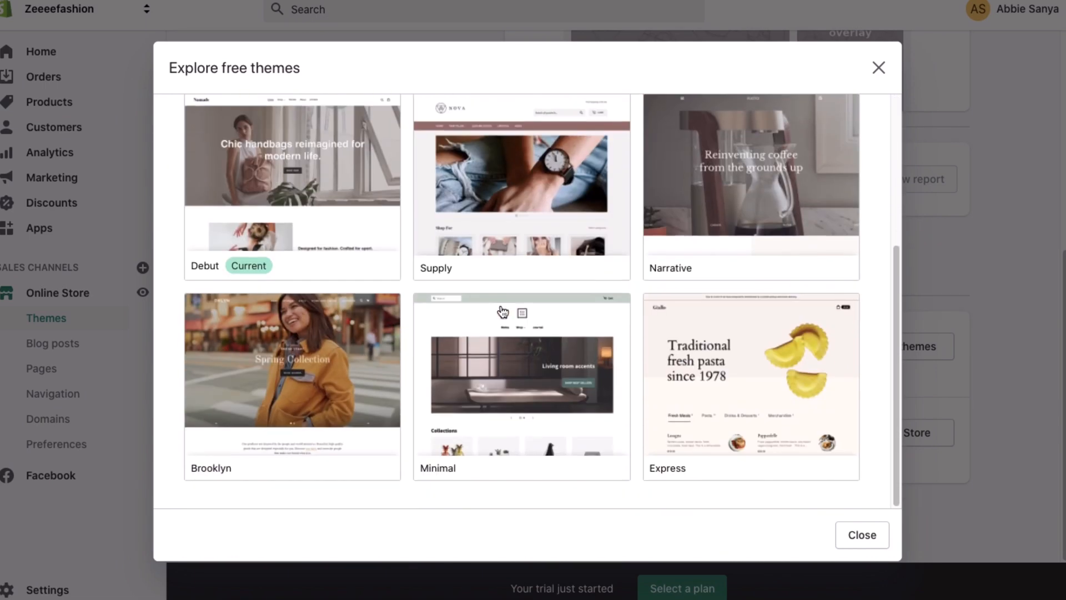
scroll(501, 306, up, 1)
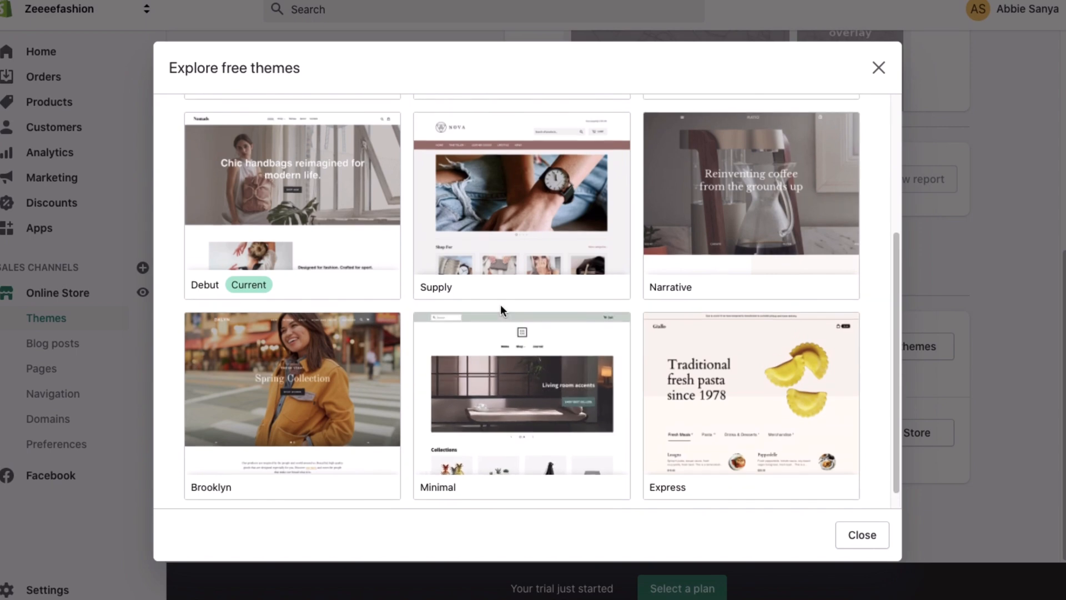
click(317, 426)
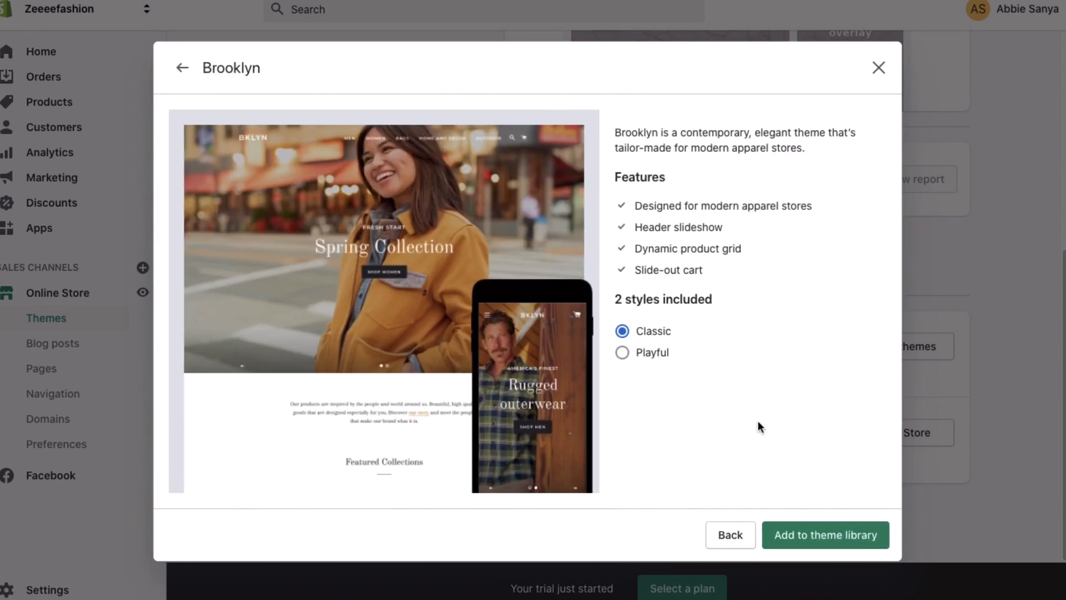
click(816, 527)
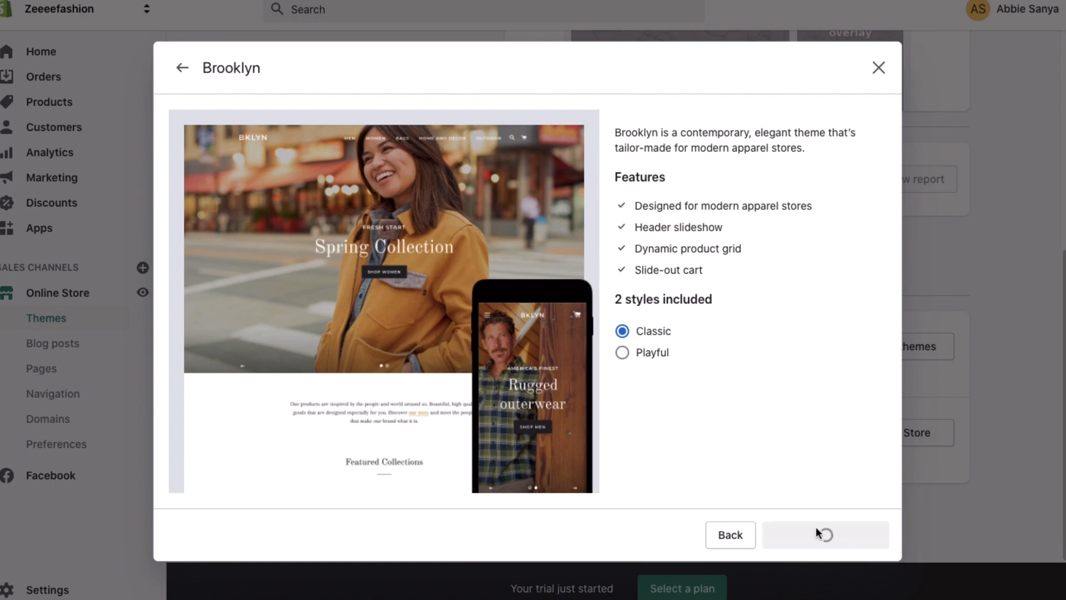
scroll(689, 317, down, 7)
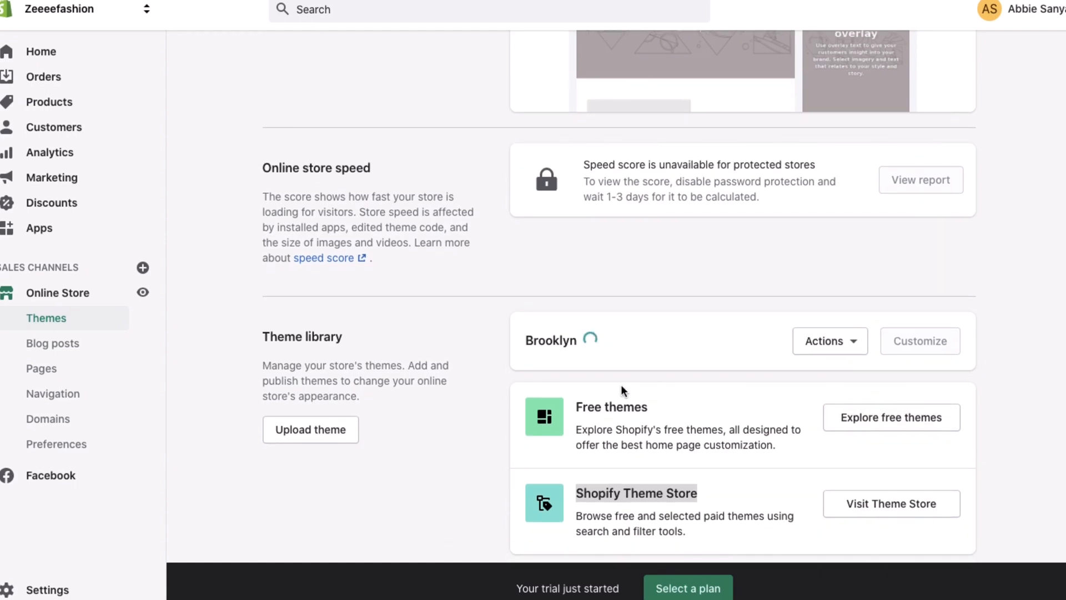
scroll(699, 405, down, 2)
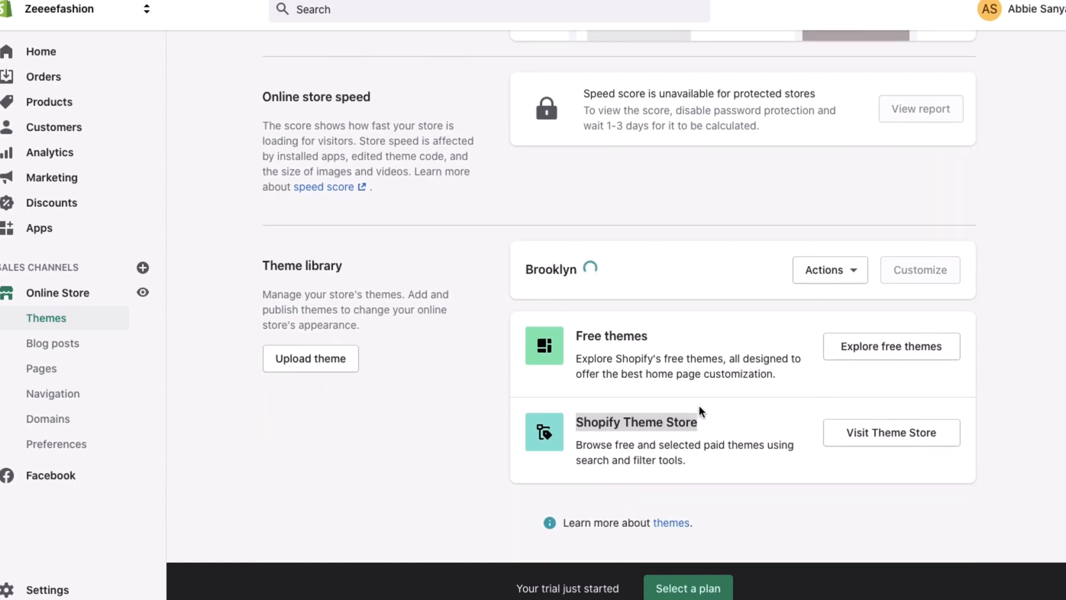
Add the free Boundless theme to the library, then open Brooklyn in the theme editor
click(856, 354)
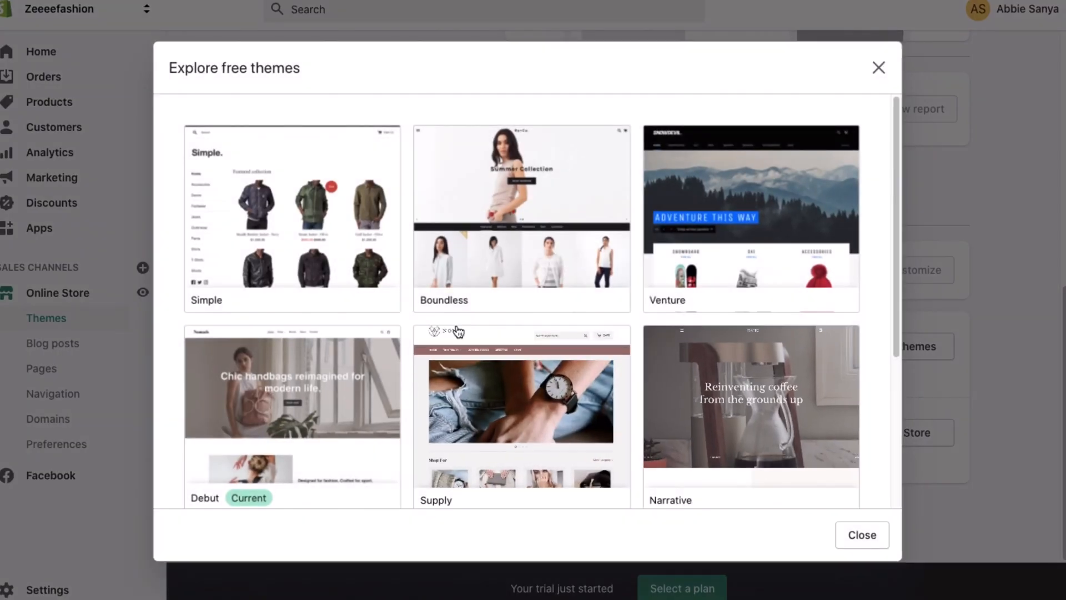
click(516, 238)
click(788, 535)
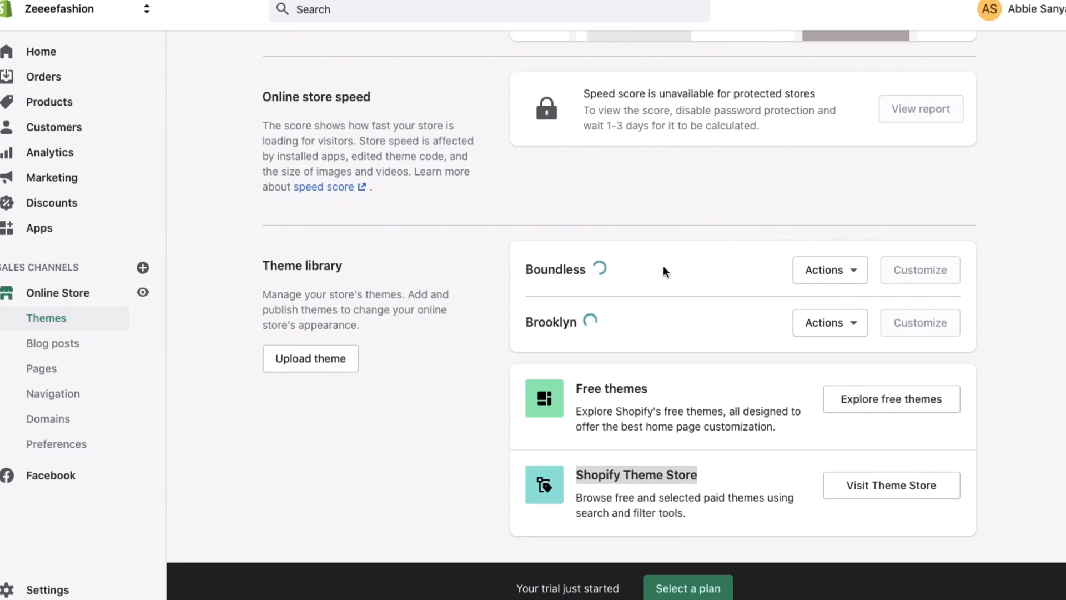
scroll(663, 271, down, 2)
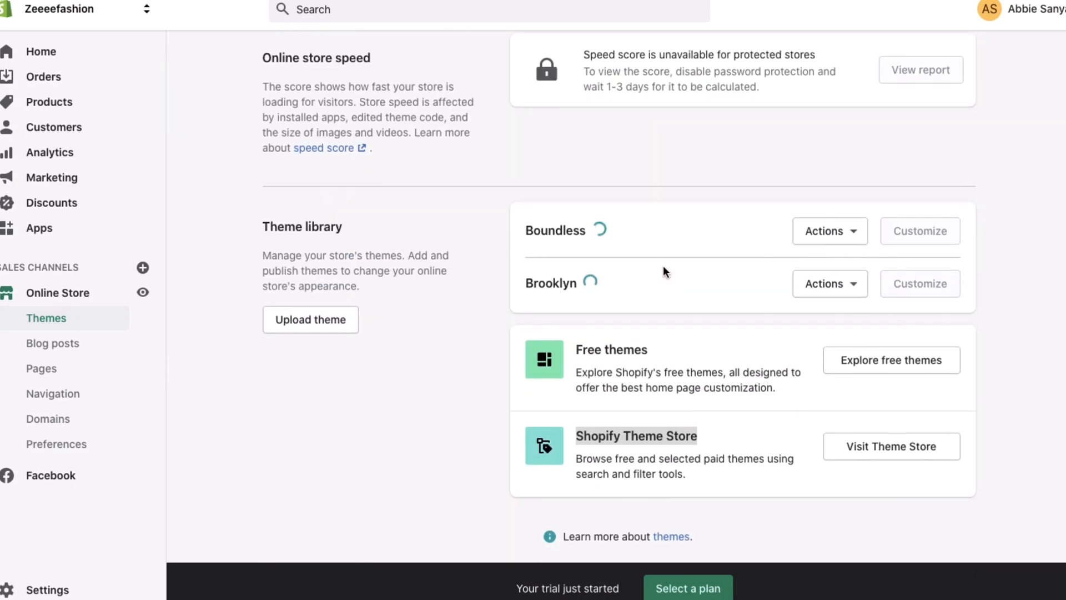
mouse_move(642, 1)
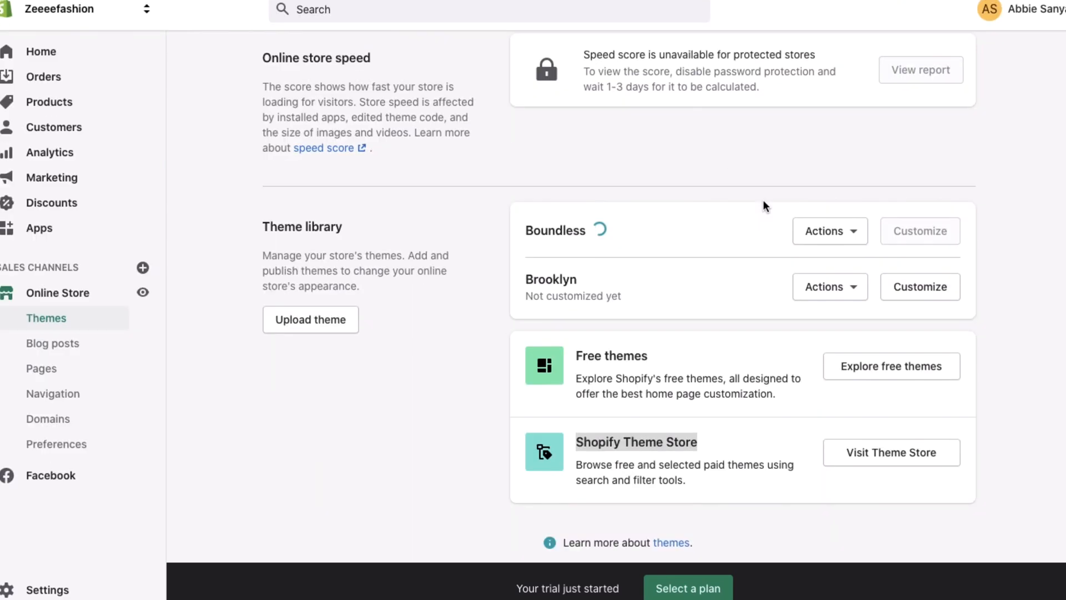
click(921, 288)
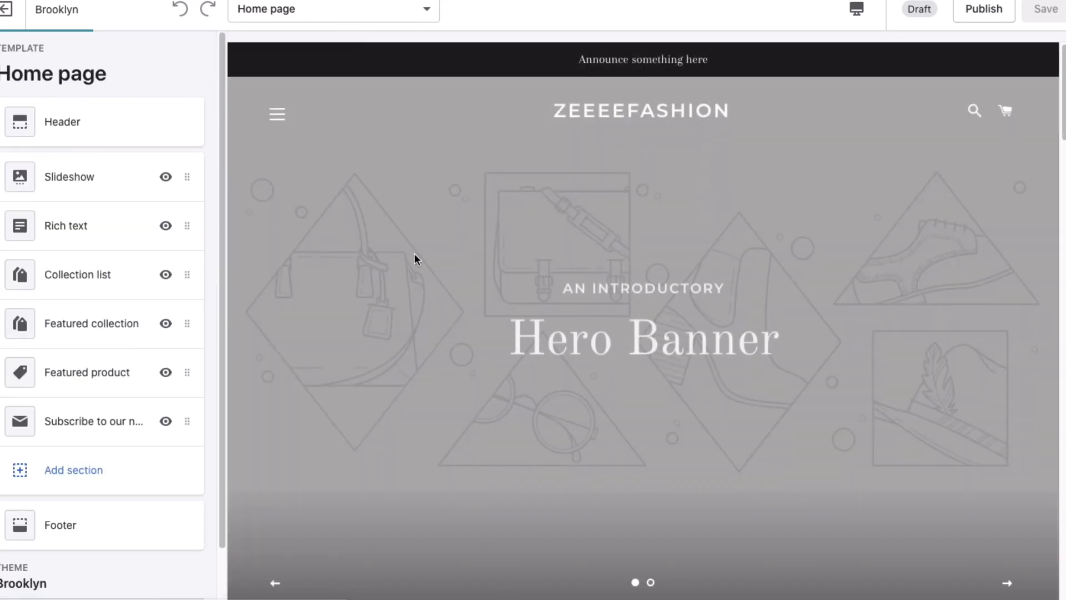
Preview Brooklyn's home page, then open the Header section's settings
scroll(337, 282, down, 10)
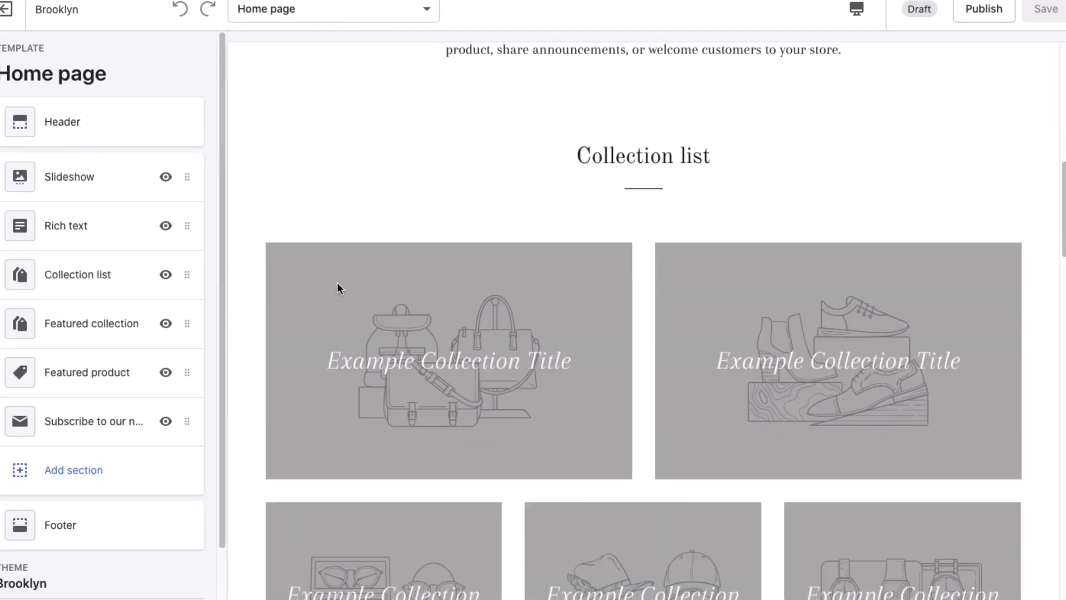
scroll(338, 282, down, 5)
scroll(337, 282, up, 10)
scroll(338, 282, down, 10)
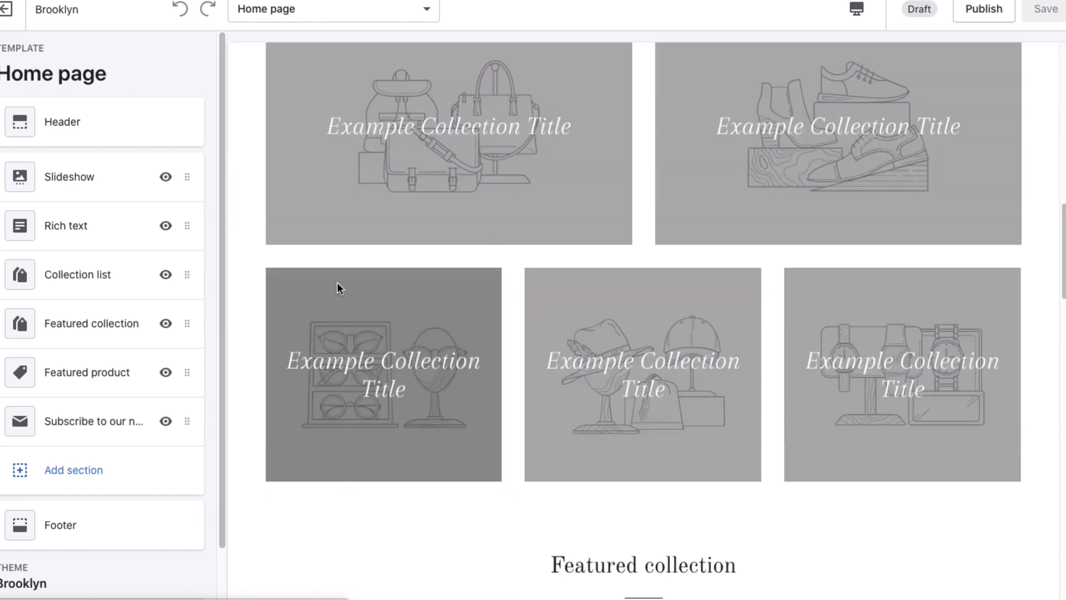
scroll(338, 283, down, 15)
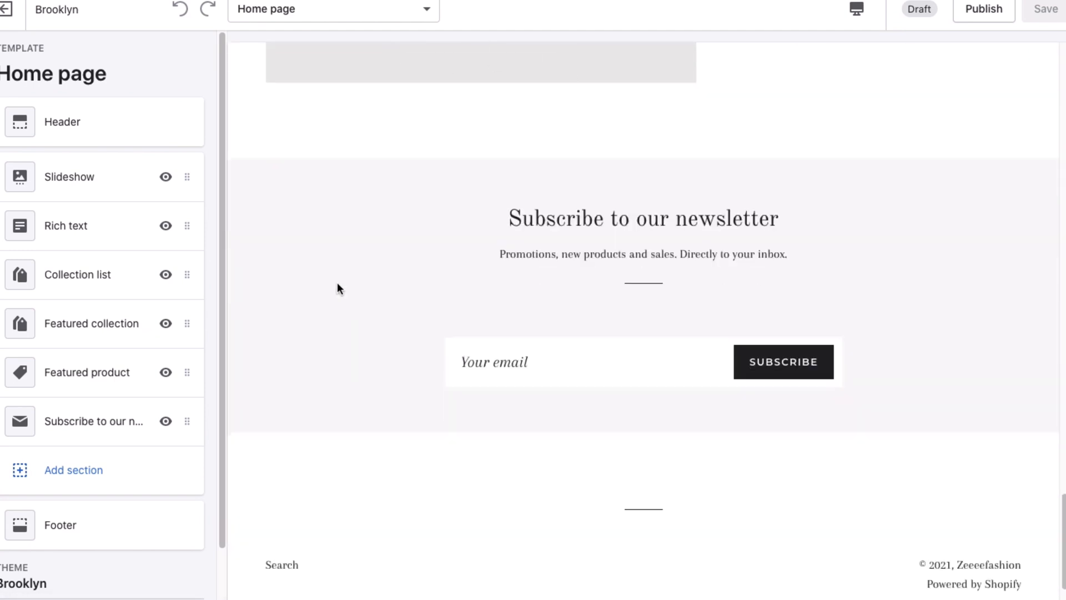
scroll(337, 283, down, 2)
scroll(337, 284, up, 20)
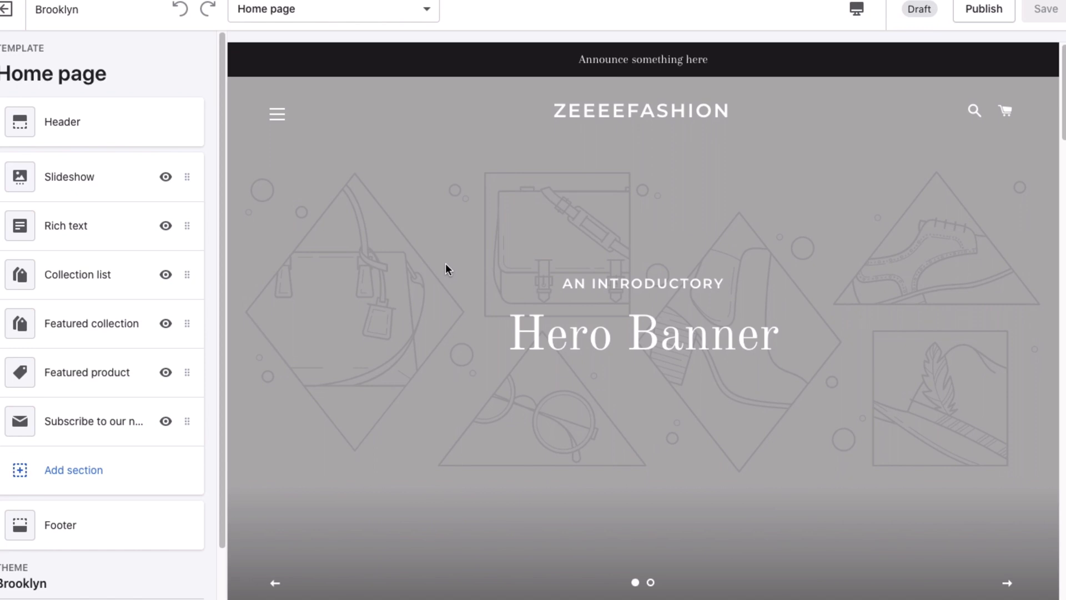
scroll(445, 265, down, 10)
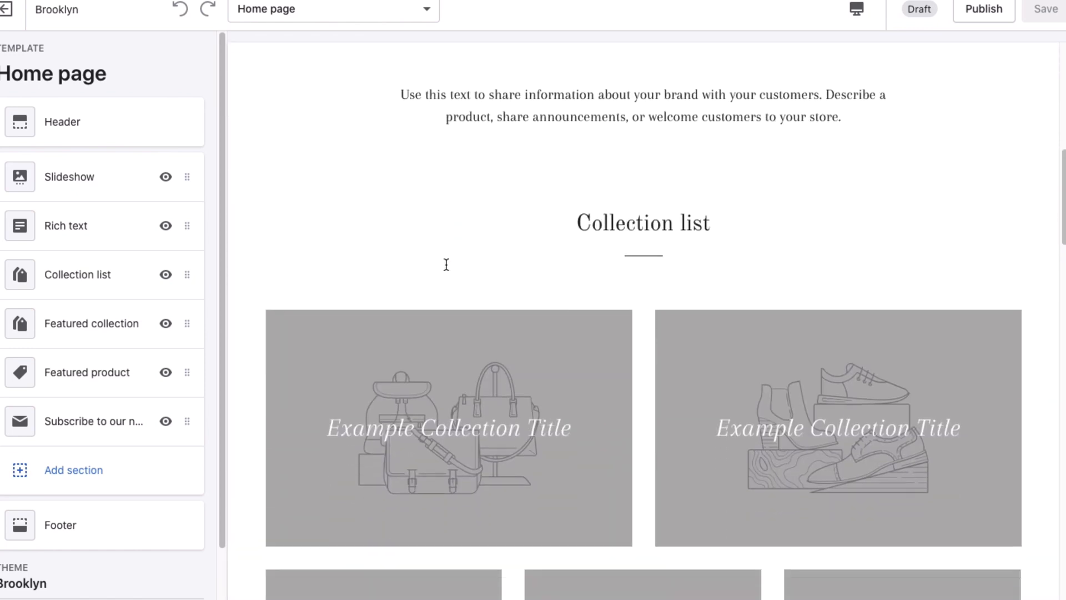
scroll(446, 265, up, 10)
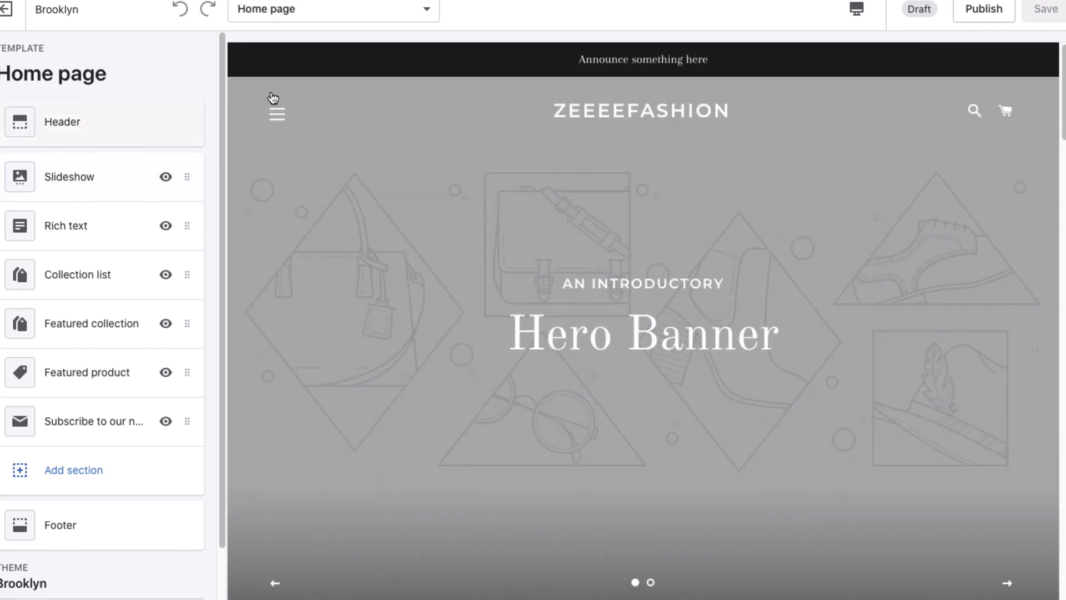
scroll(462, 311, down, 20)
scroll(462, 311, up, 20)
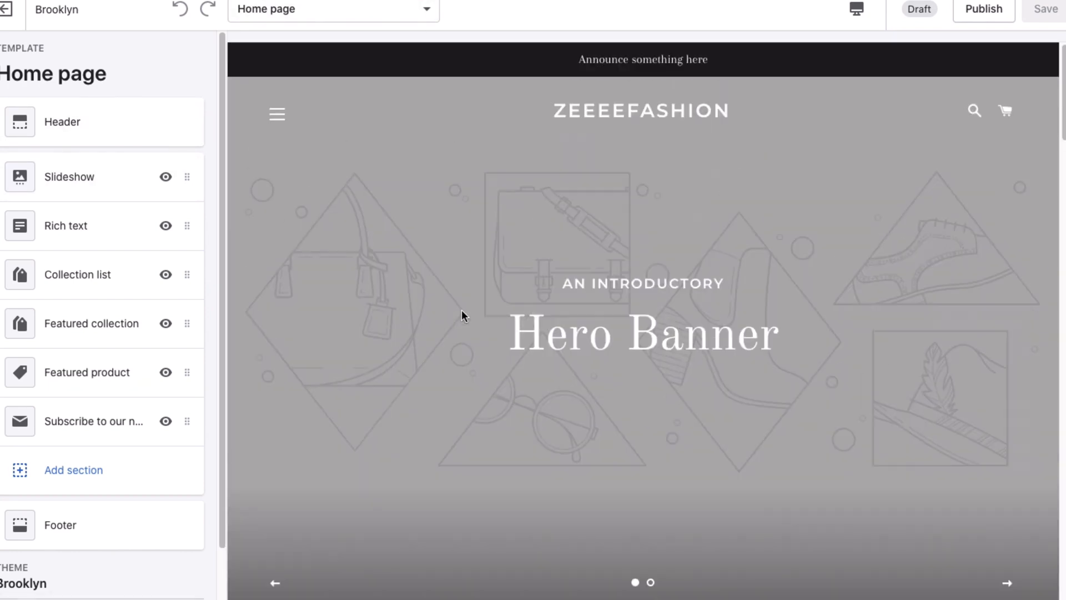
click(131, 120)
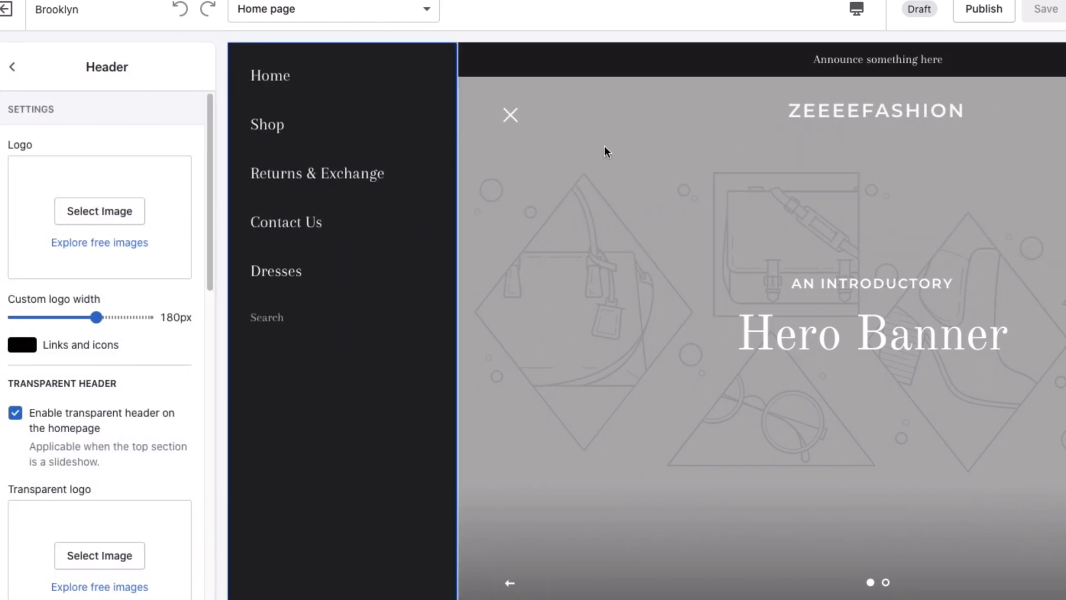
Set the boutique logo from the image library as the header logo
click(89, 217)
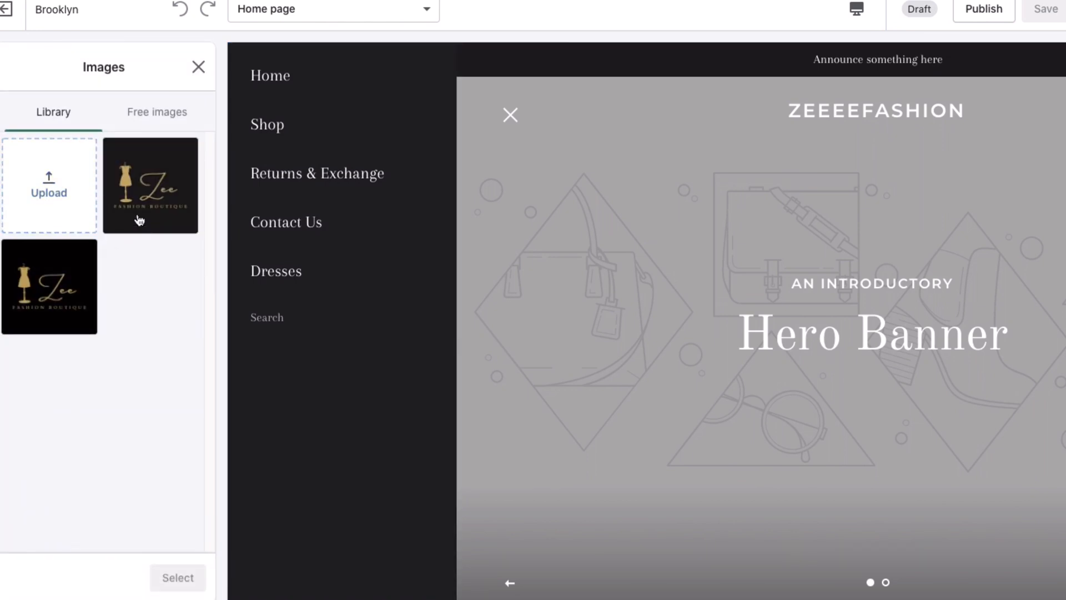
click(132, 207)
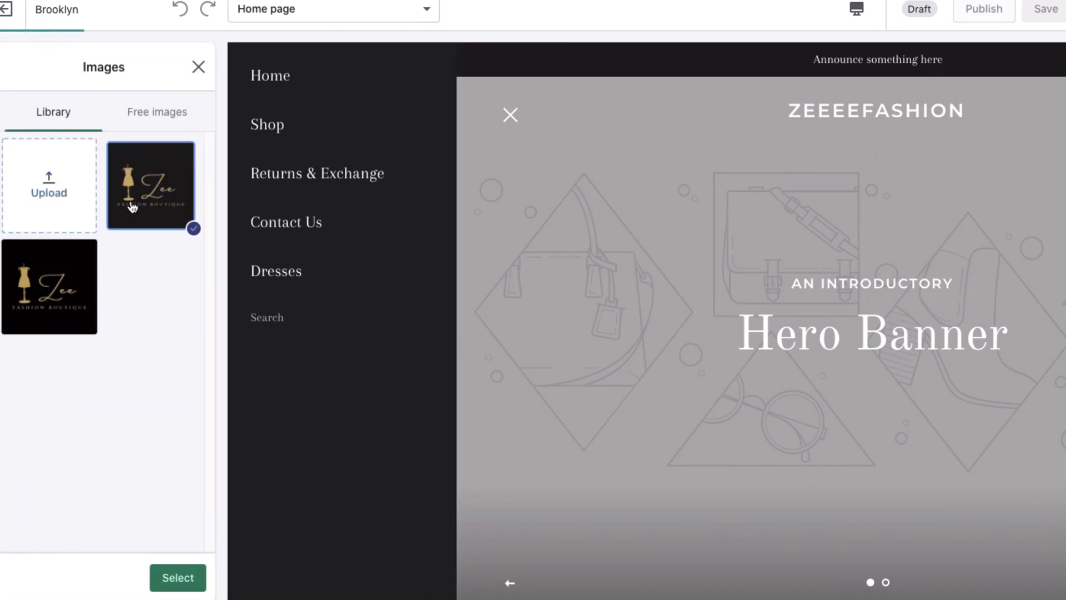
click(178, 576)
scroll(59, 327, down, 5)
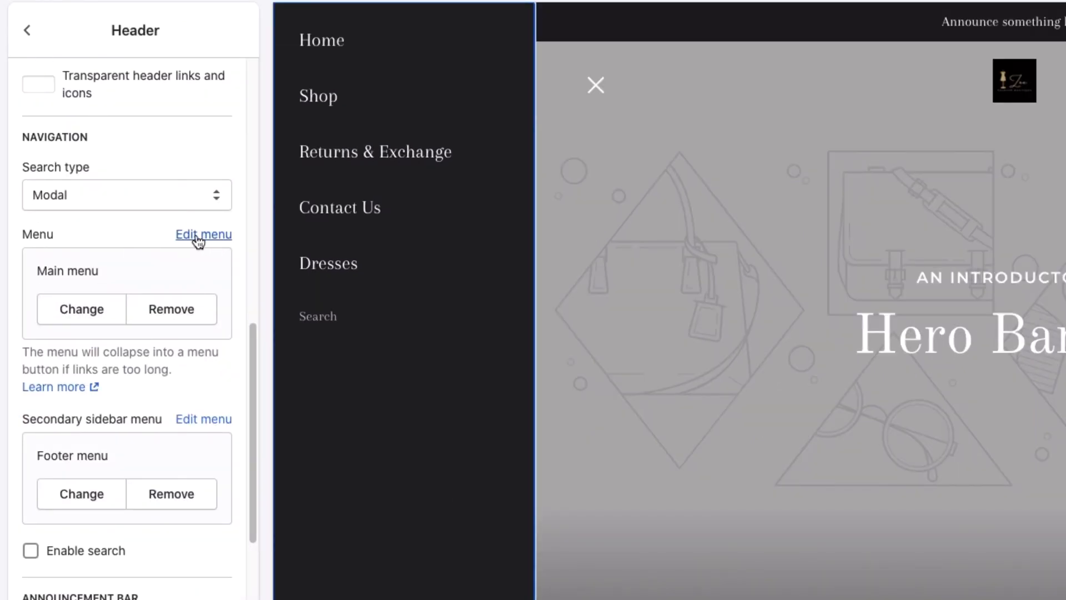
Check the header's menu options, keeping Main menu as its navigation
click(81, 309)
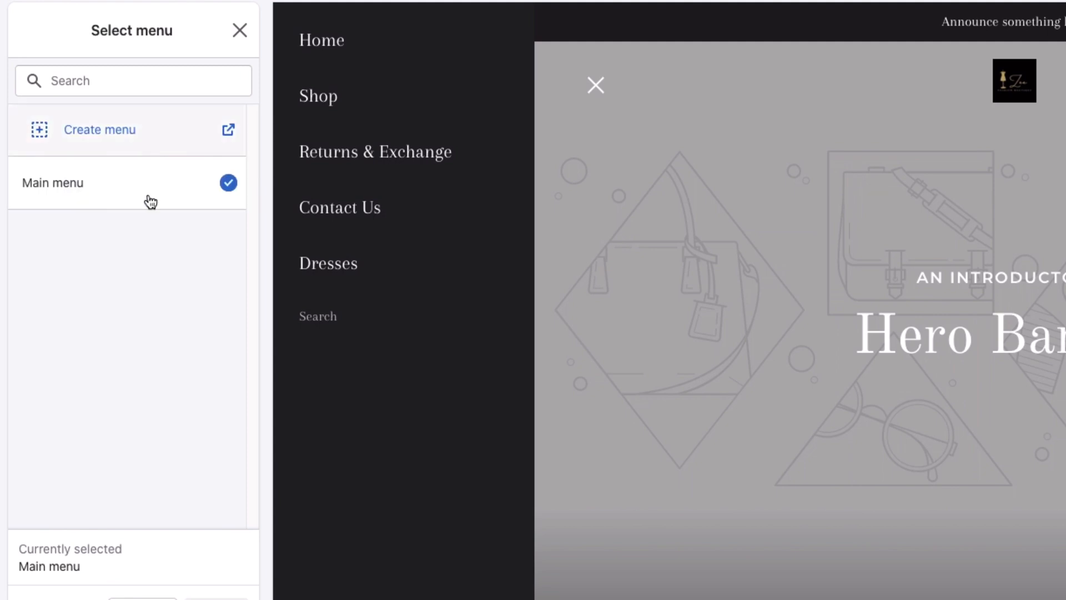
click(107, 135)
click(251, 31)
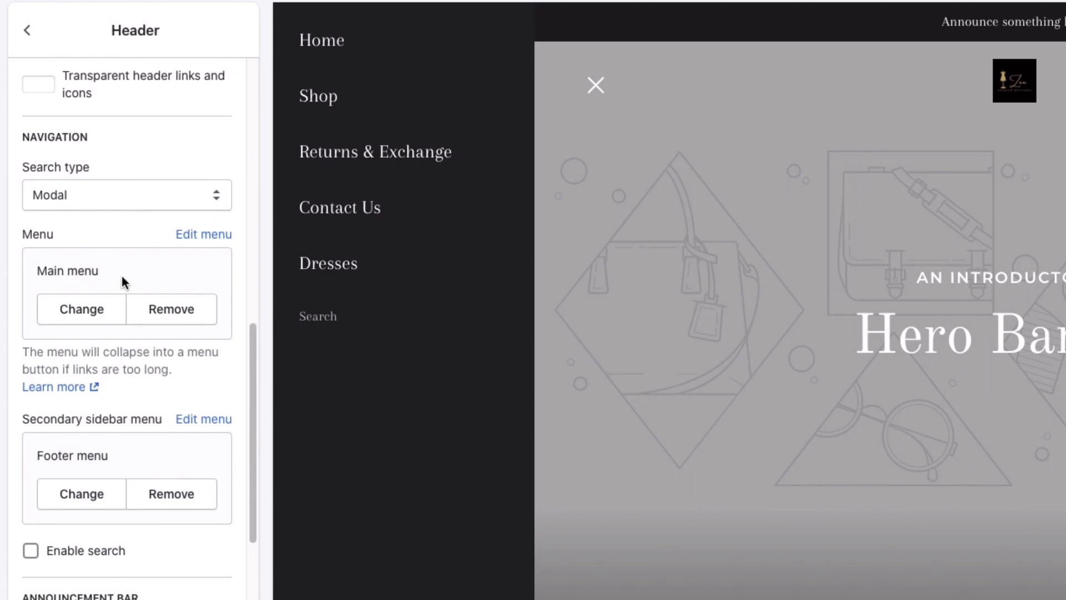
scroll(128, 282, down, 4)
scroll(151, 183, up, 4)
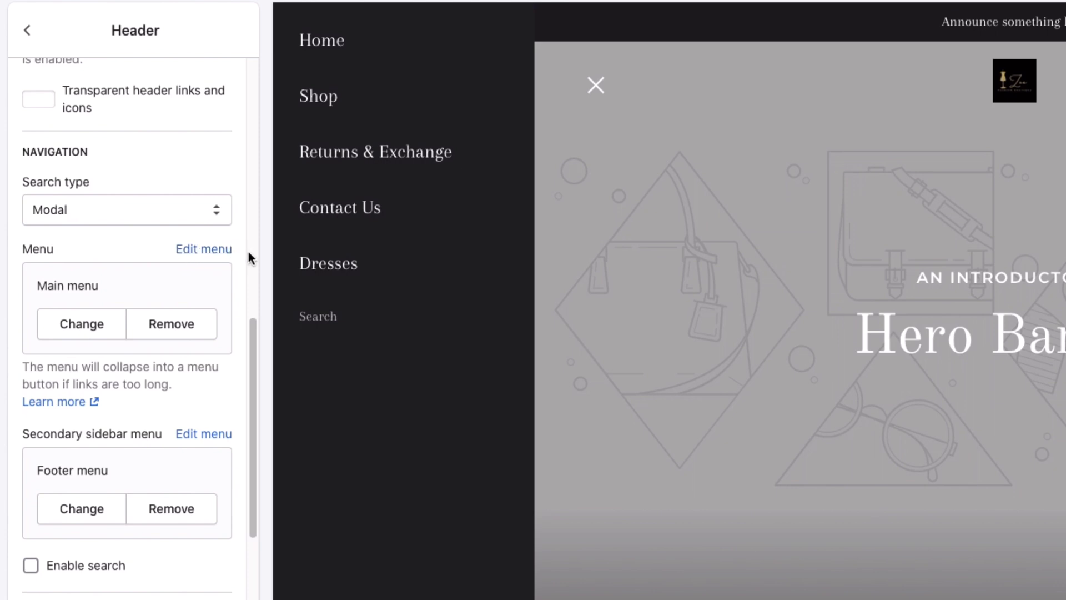
Close the navigation drawer that opened in the storefront preview
click(188, 250)
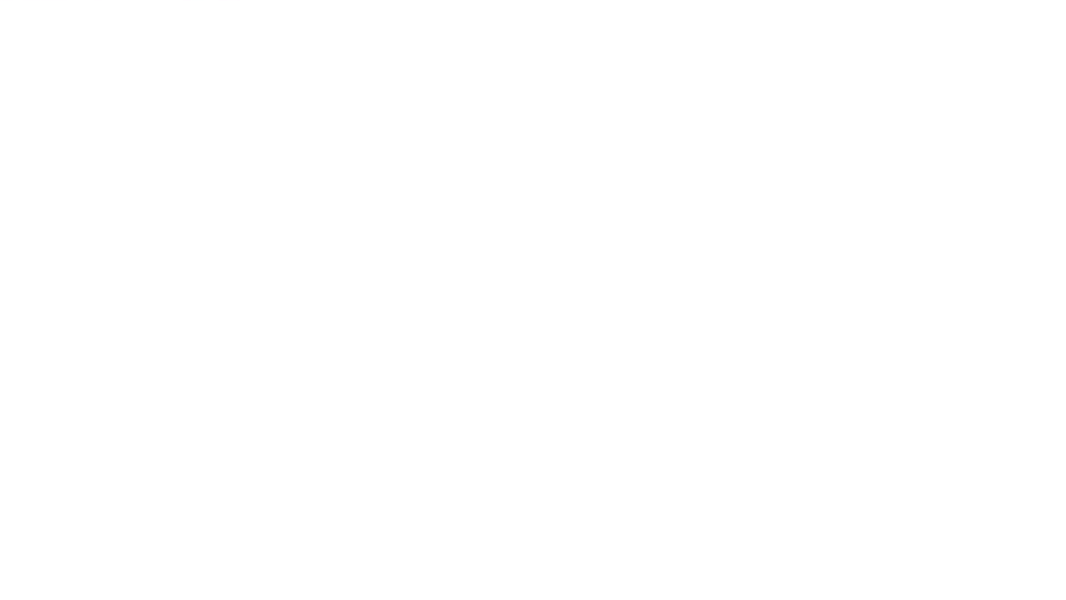
scroll(129, 471, down, 2)
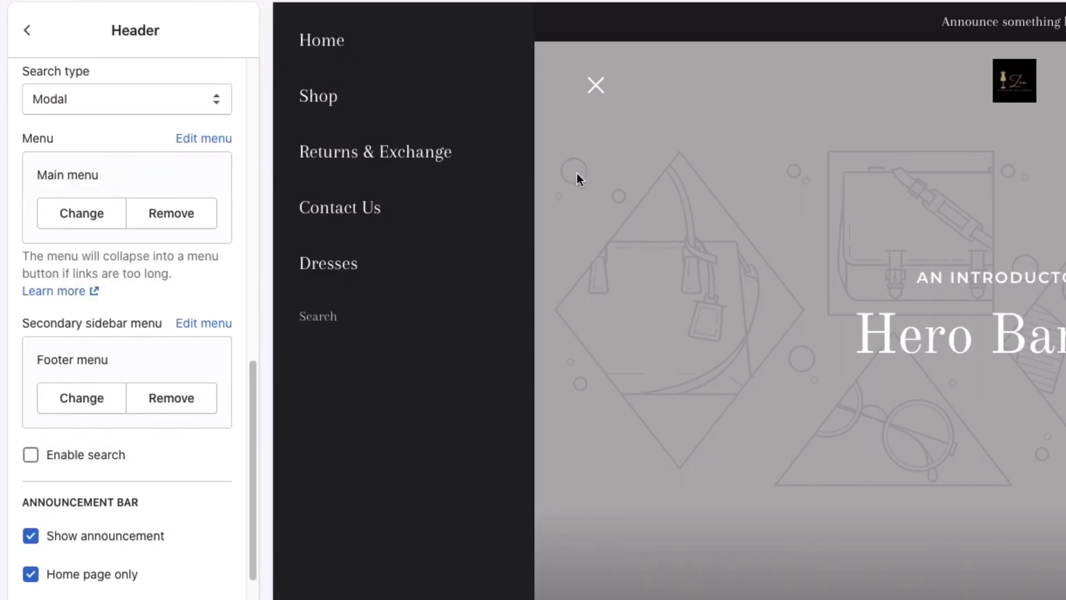
click(593, 87)
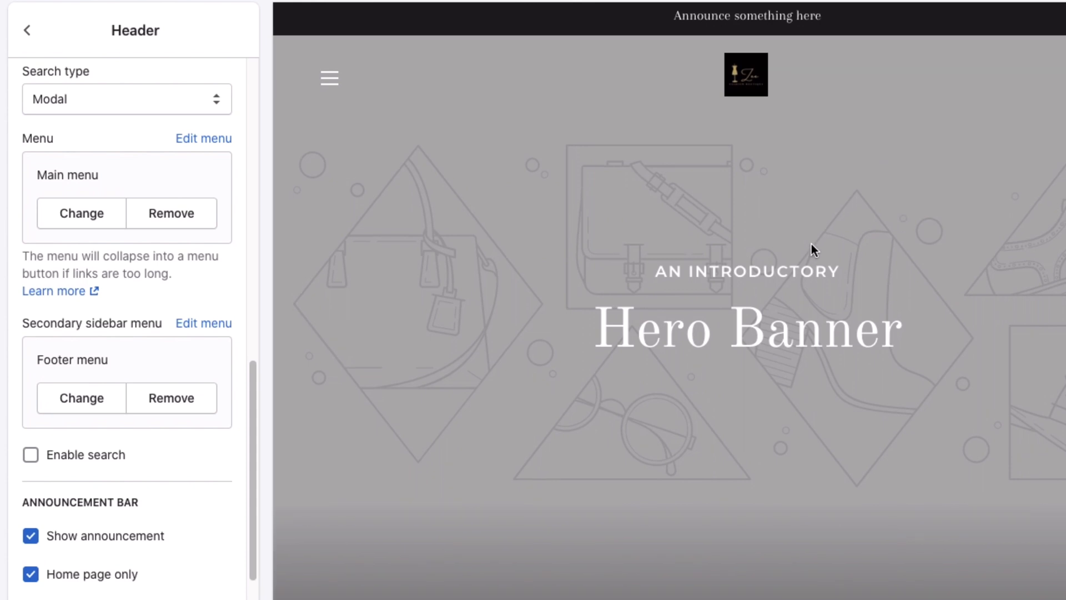
Replace the announcement bar's placeholder text with 'GET FREE SHIPPING ON ORDERS OVER £40'
scroll(811, 244, down, 6)
scroll(811, 245, down, 10)
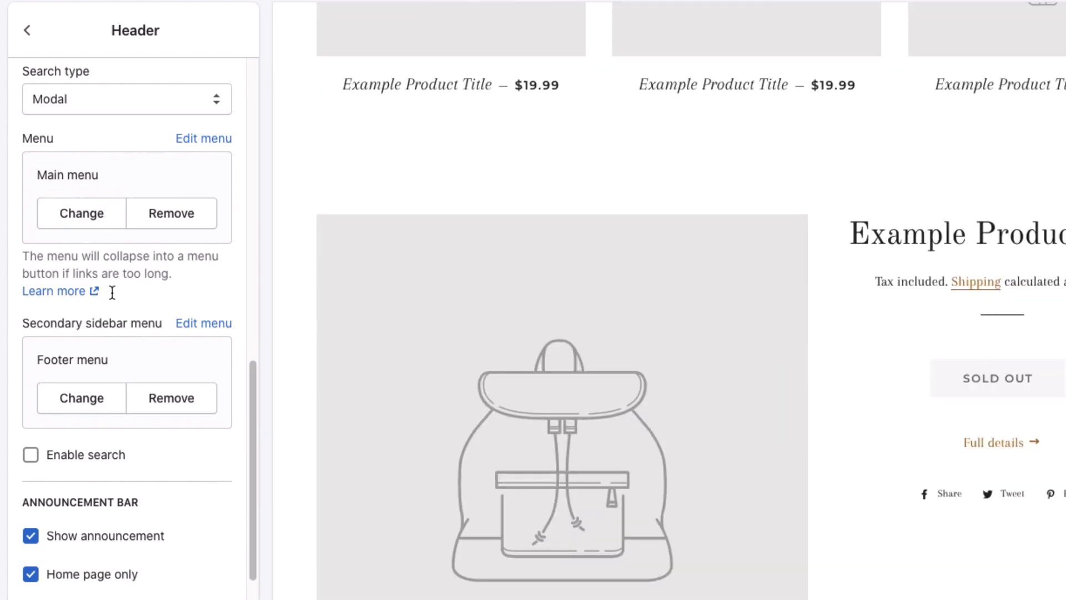
scroll(112, 311, down, 1)
scroll(112, 322, down, 2)
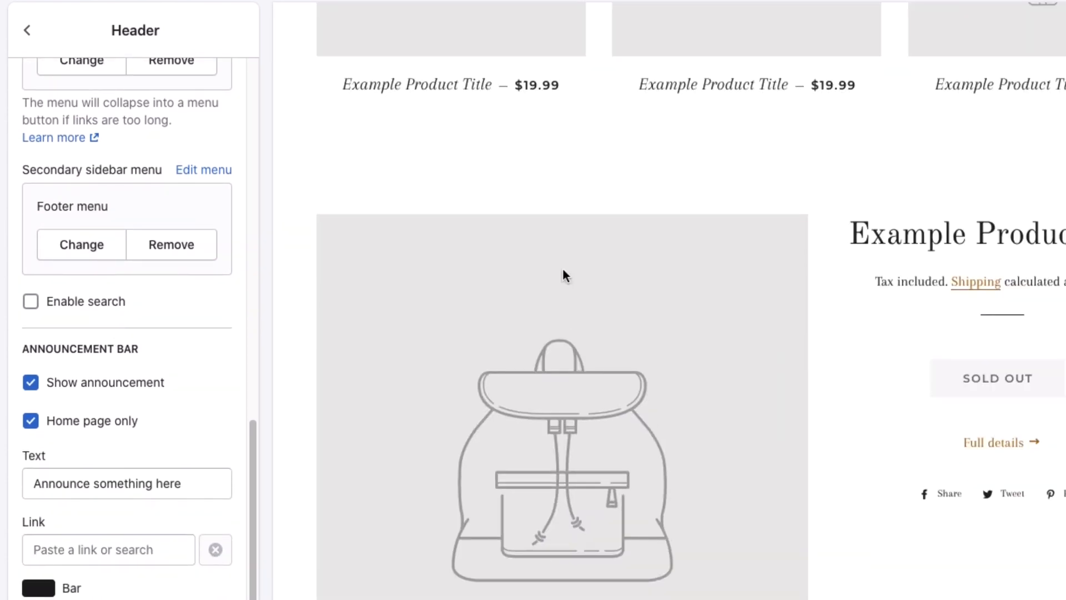
scroll(562, 272, down, 5)
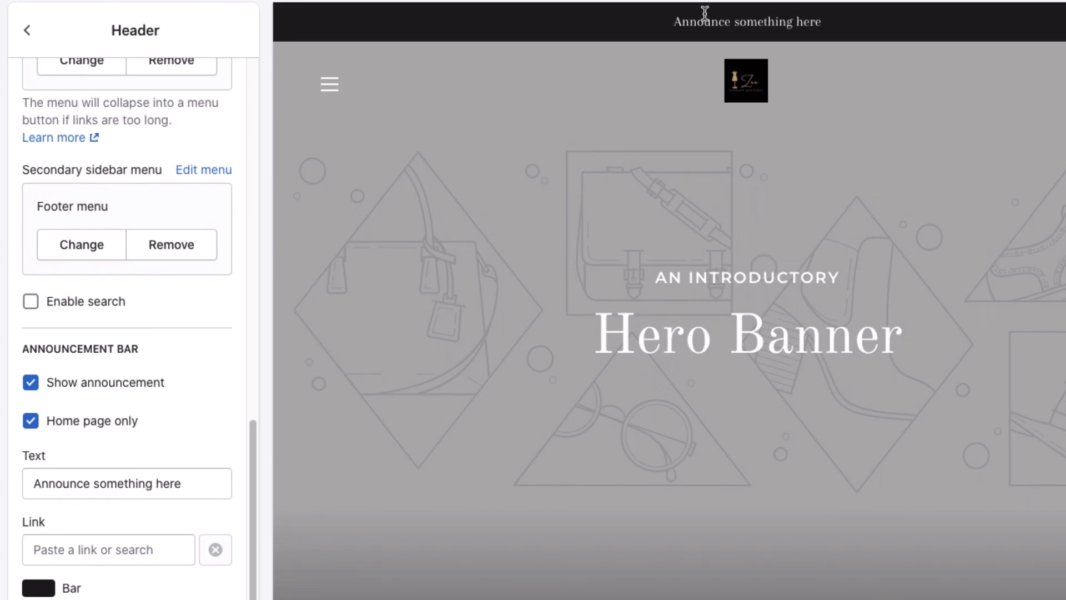
drag(833, 25, 614, 95)
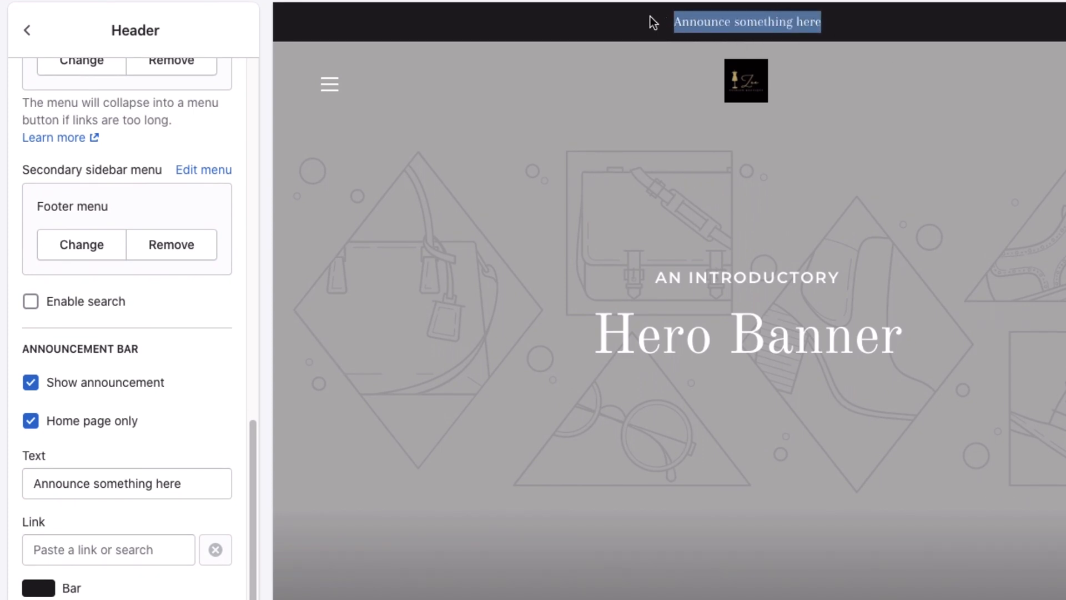
click(182, 483)
drag(167, 486, 1, 479)
key(BackSpace)
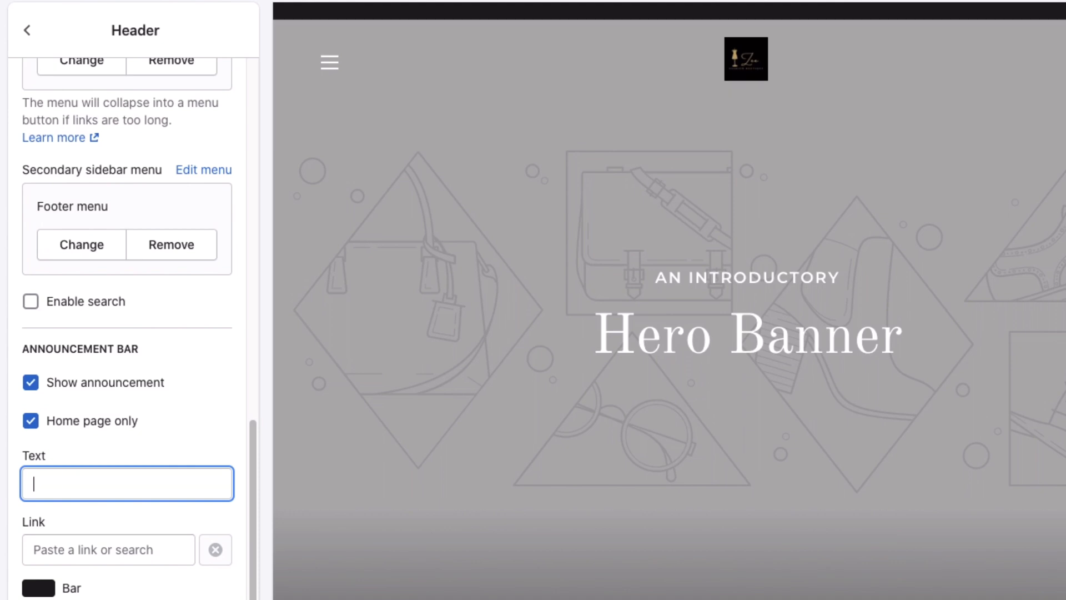
text(GET)
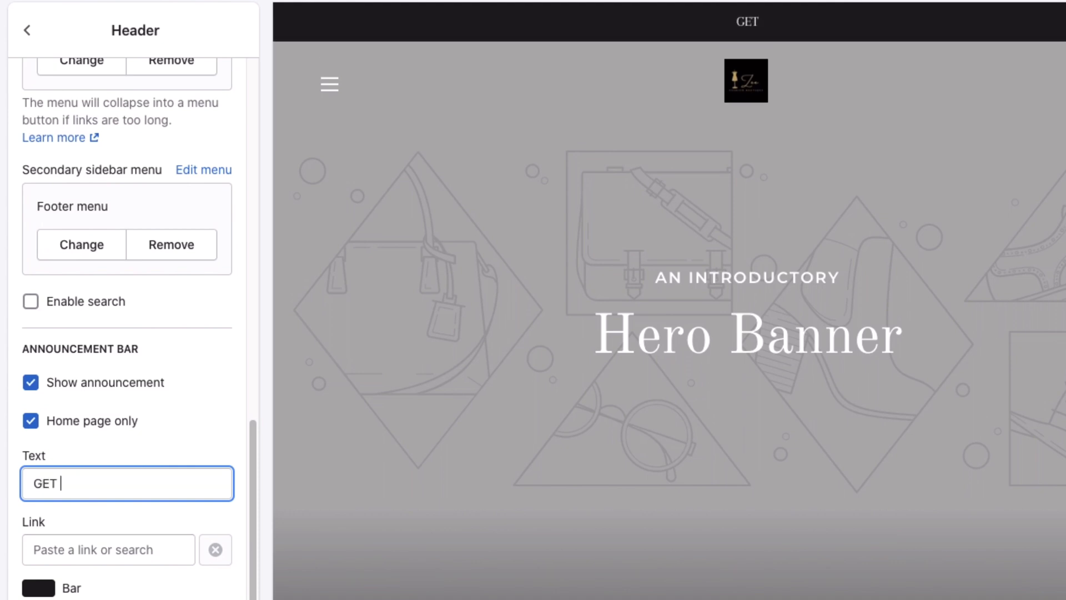
text( FREE S)
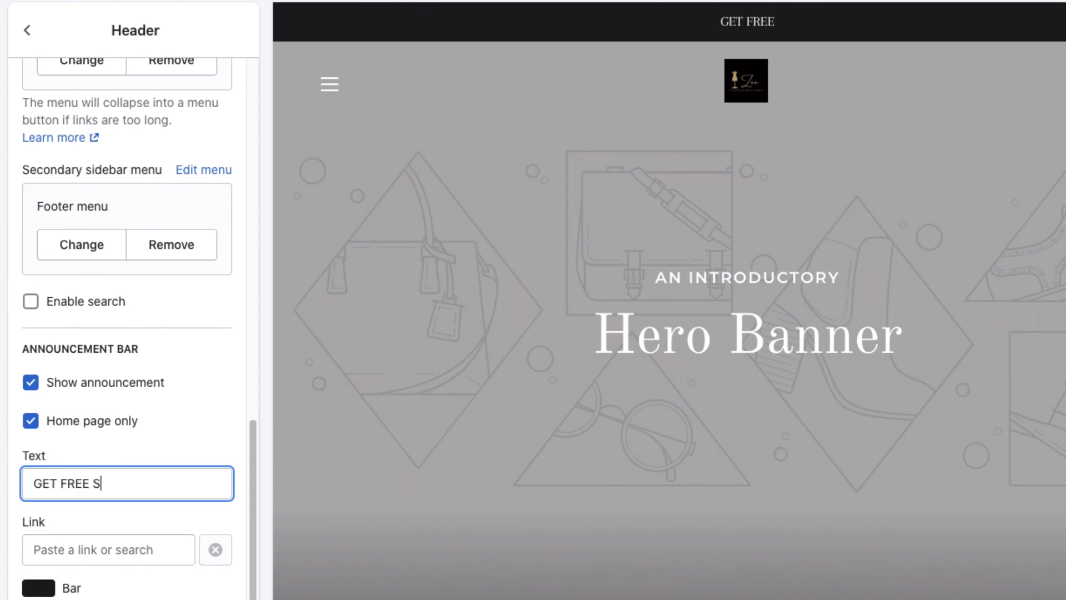
text(HIPPING ON)
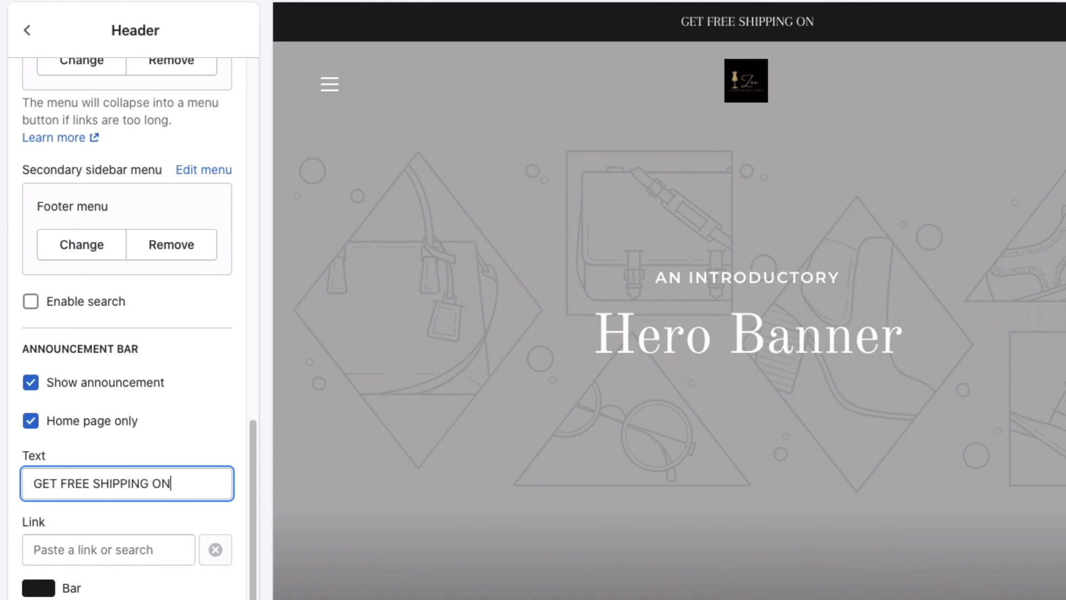
text( ORDERS OVER )
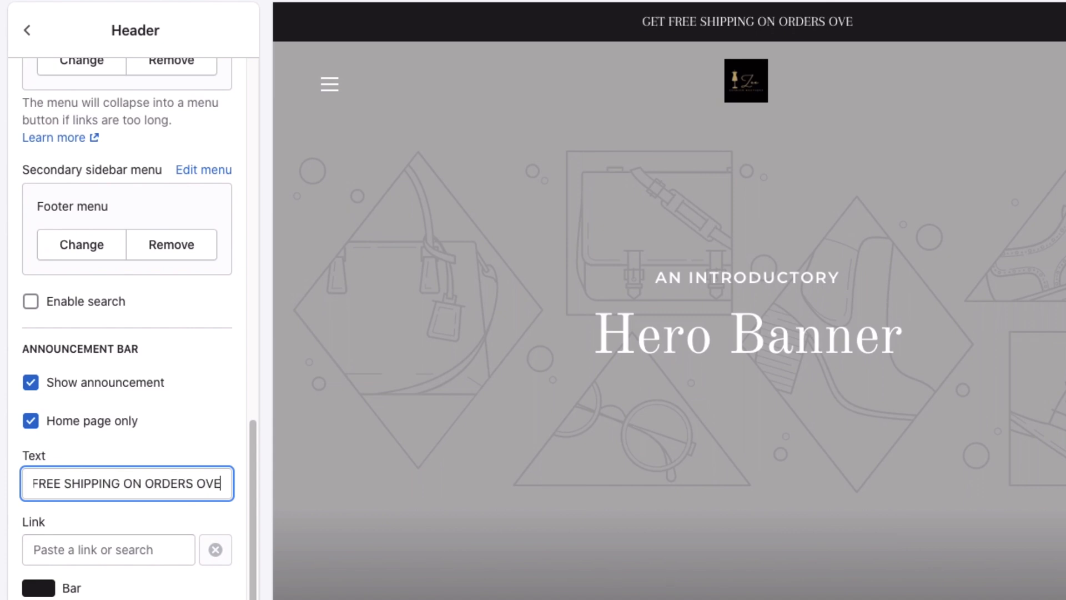
text(£40)
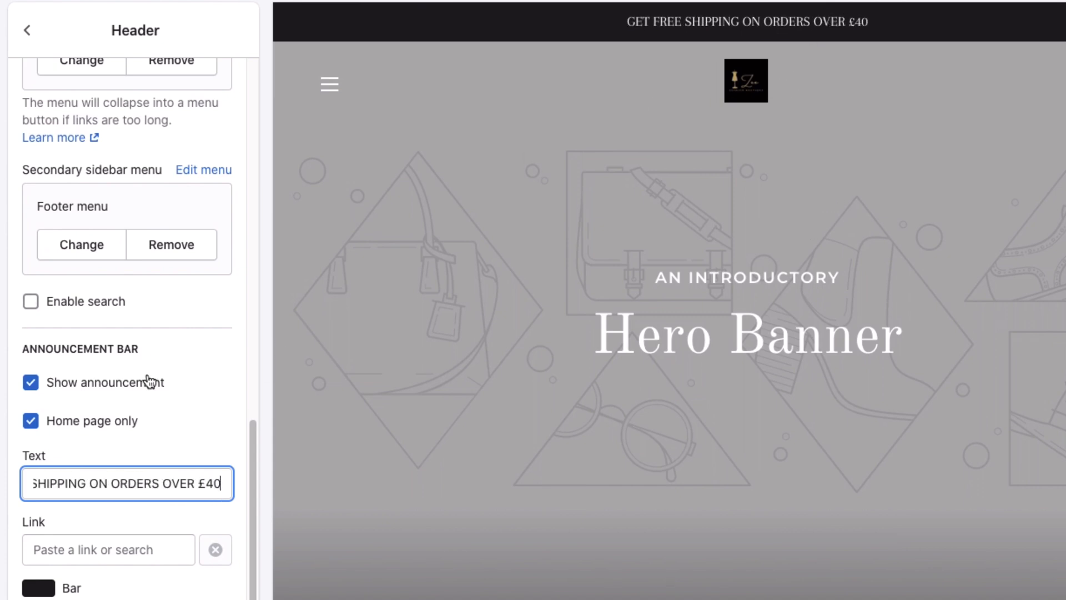
Give the announcement bar a red #E32C2B background and close the preview's slide-out menu
click(43, 592)
click(93, 549)
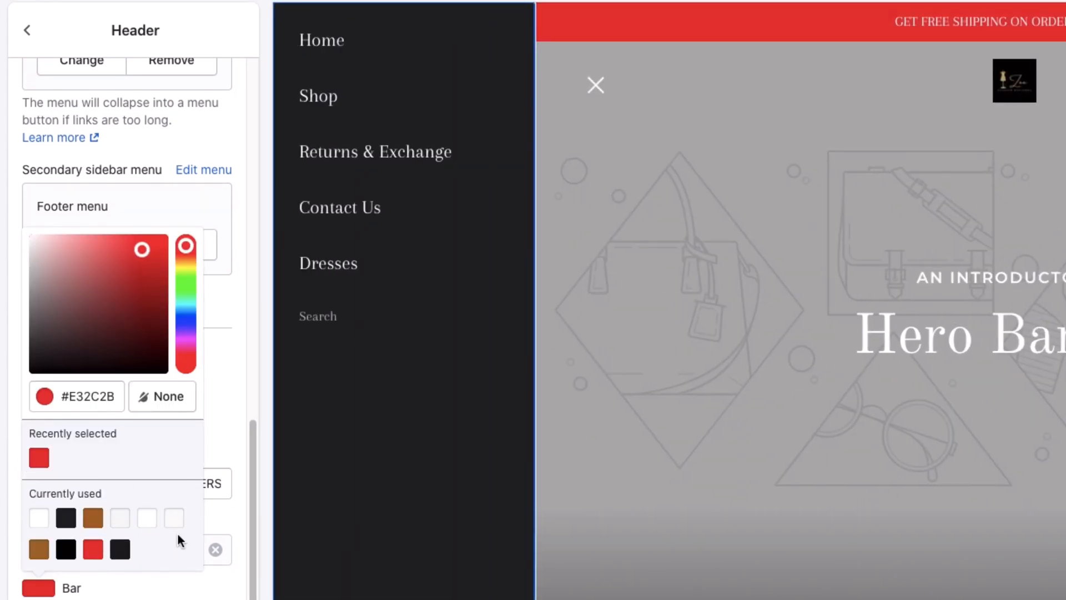
click(158, 594)
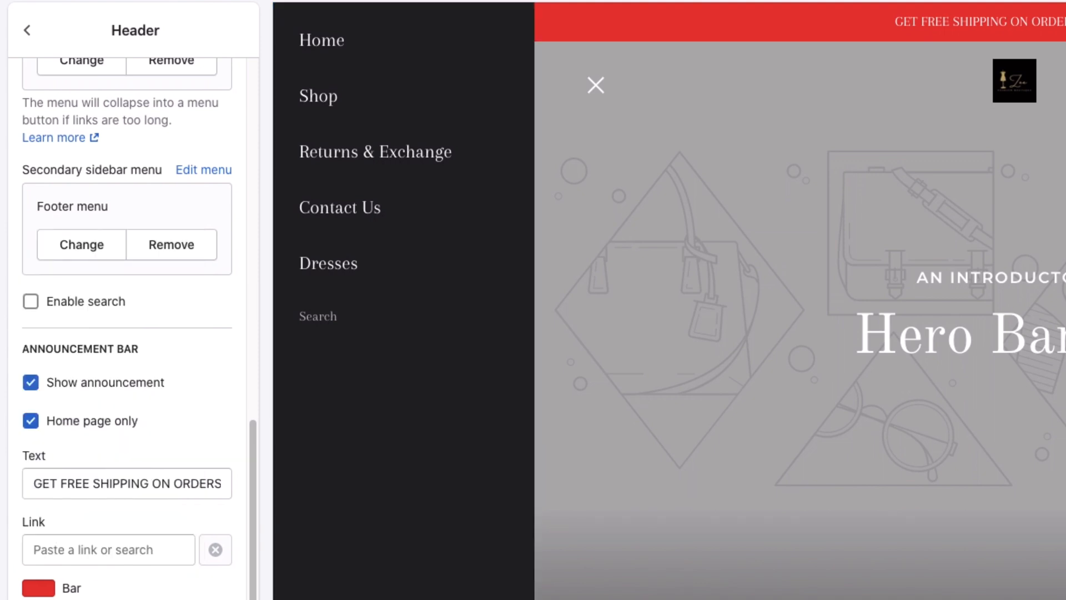
click(588, 85)
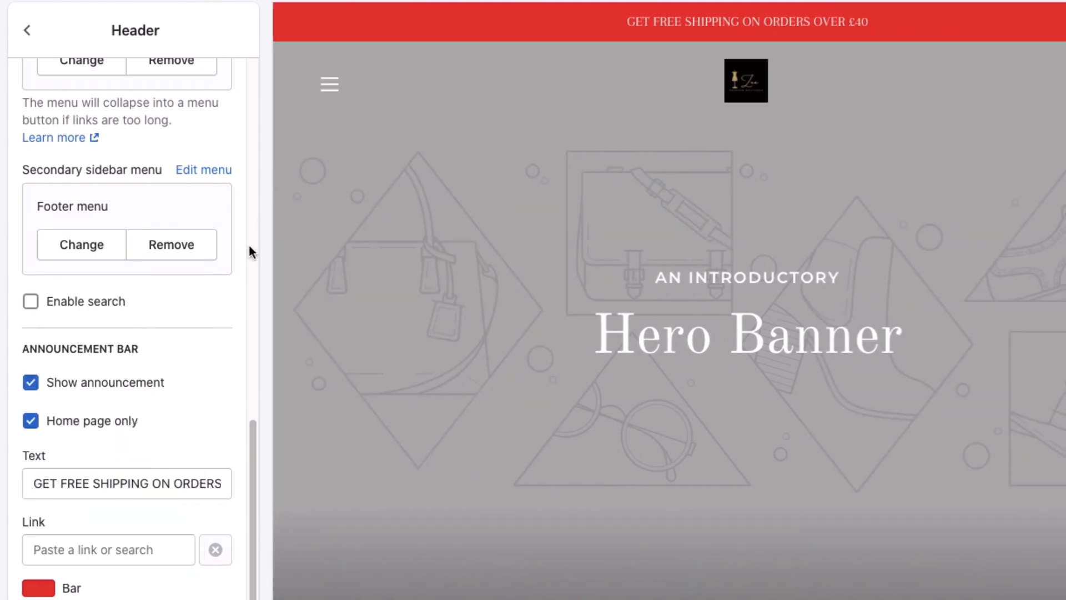
scroll(153, 387, up, 10)
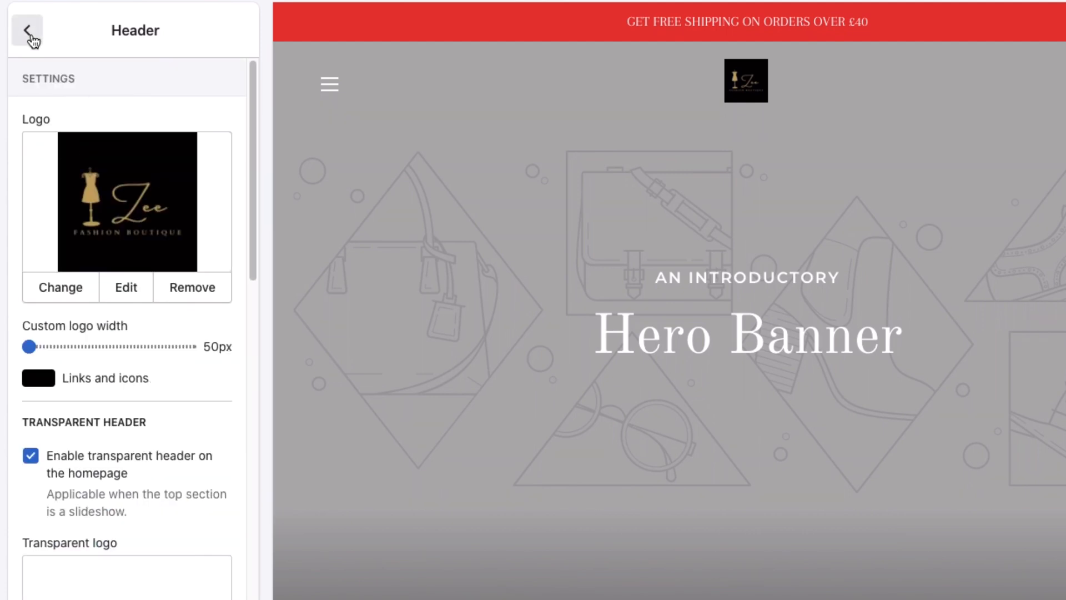
Return to the Home page section list and open the Slideshow section's settings
click(27, 31)
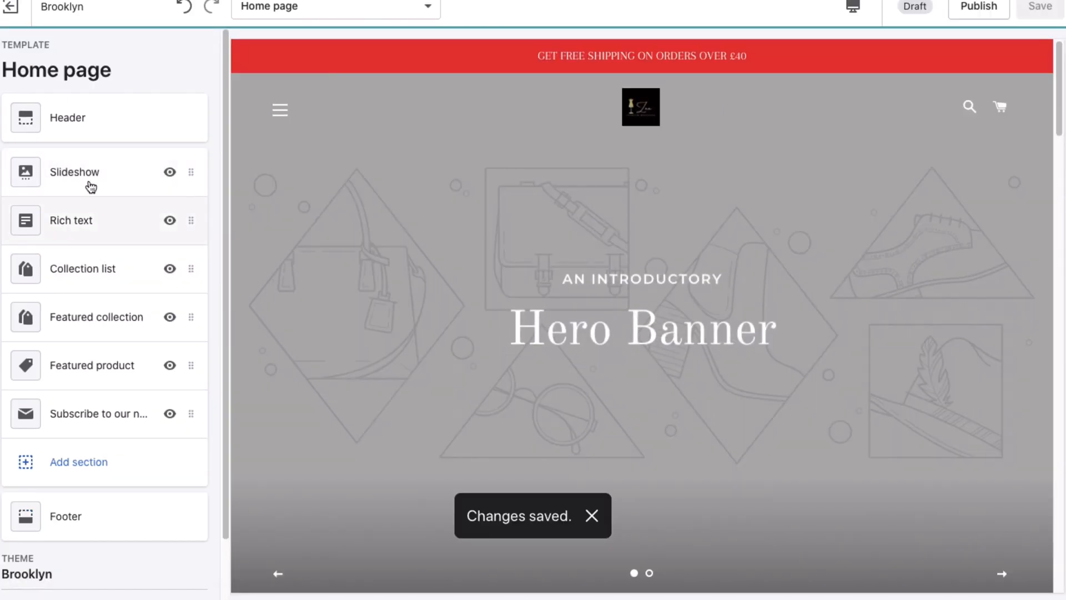
click(86, 176)
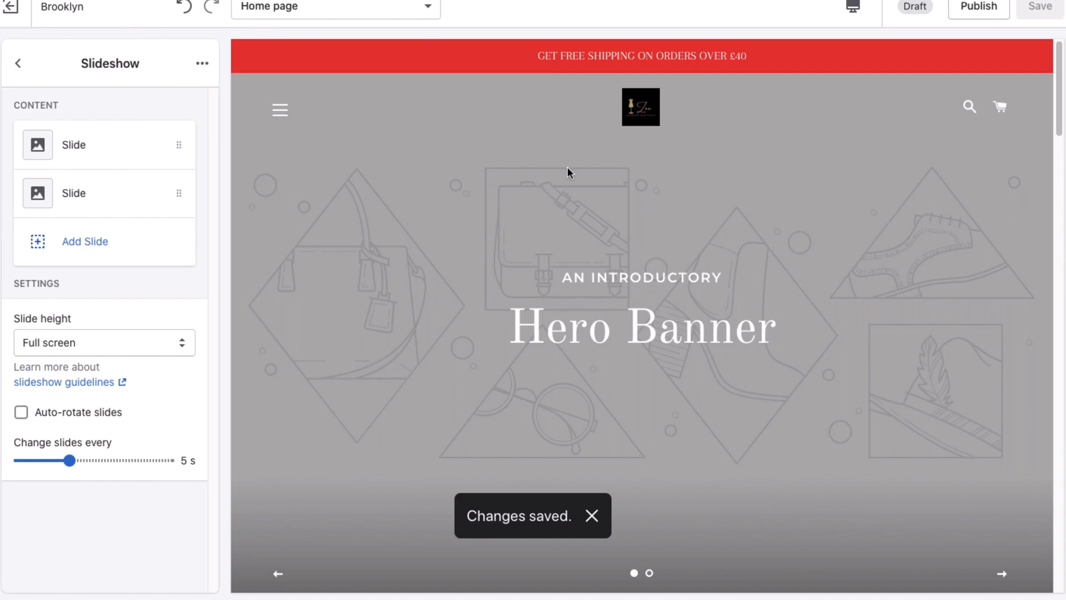
Set a slide's image to the clothes-rack photo from Free images > Women's Fashion, then preview it
click(73, 151)
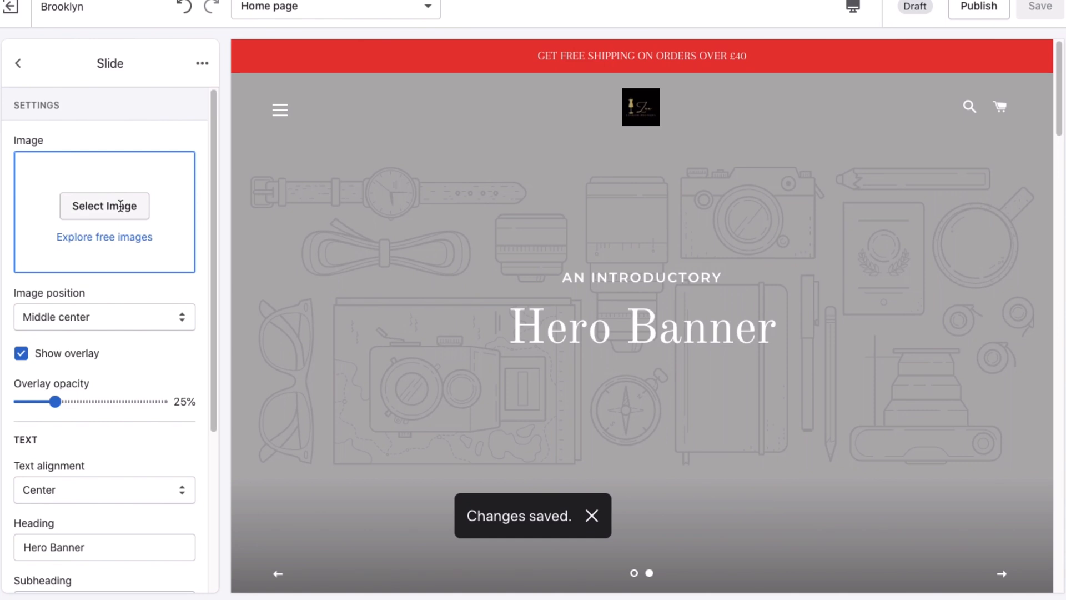
click(120, 205)
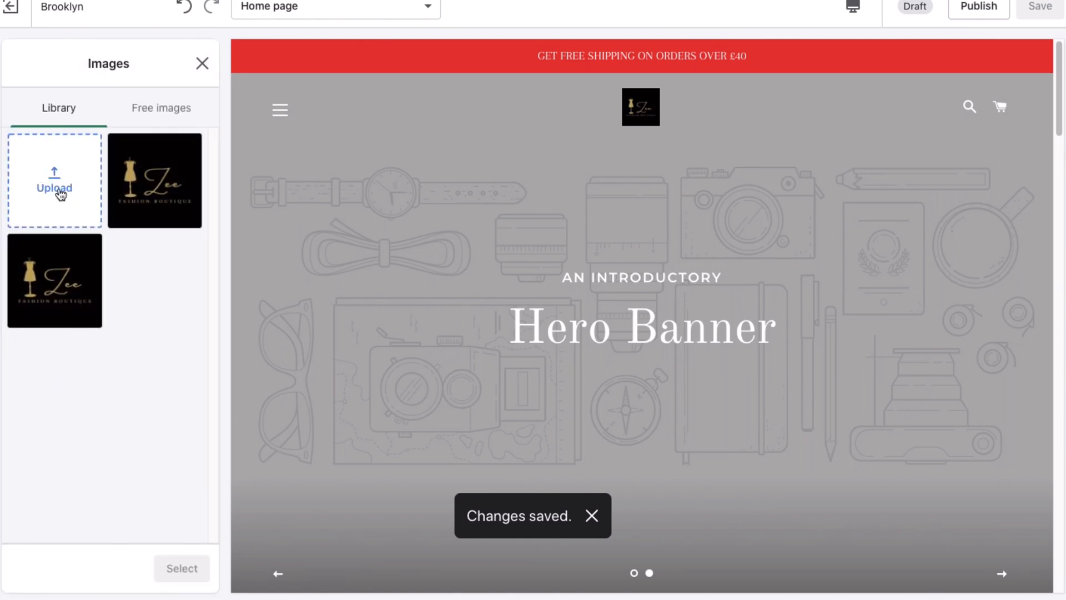
click(149, 110)
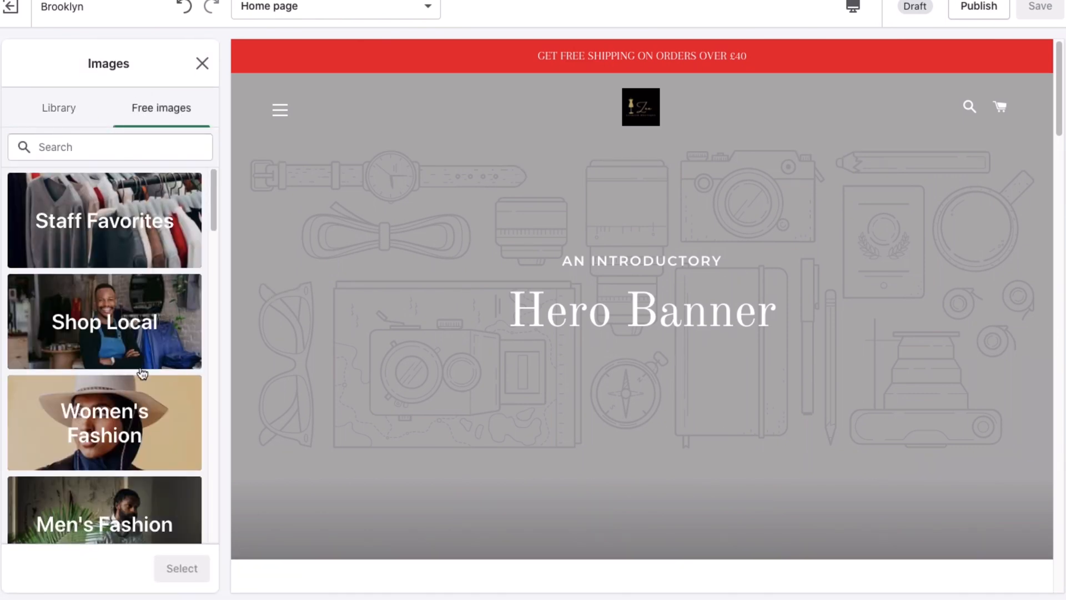
click(102, 438)
scroll(101, 439, down, 10)
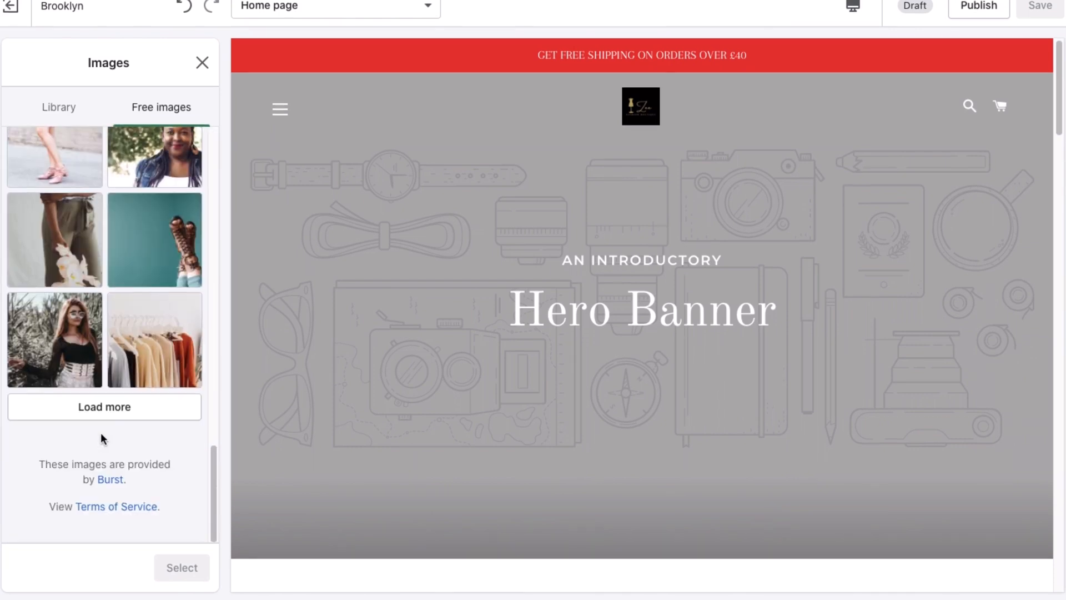
click(156, 330)
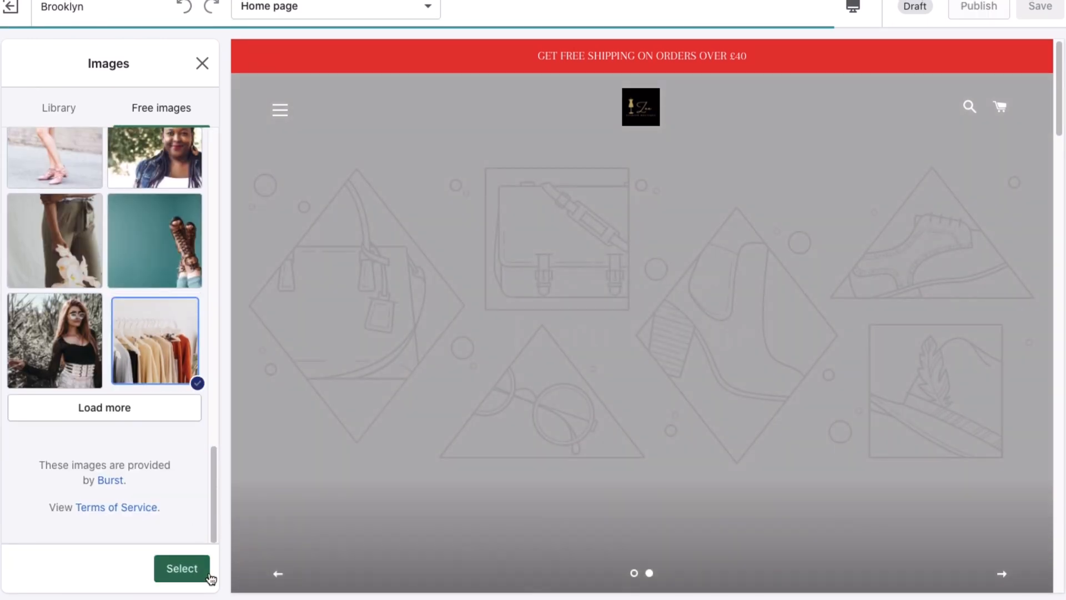
click(179, 567)
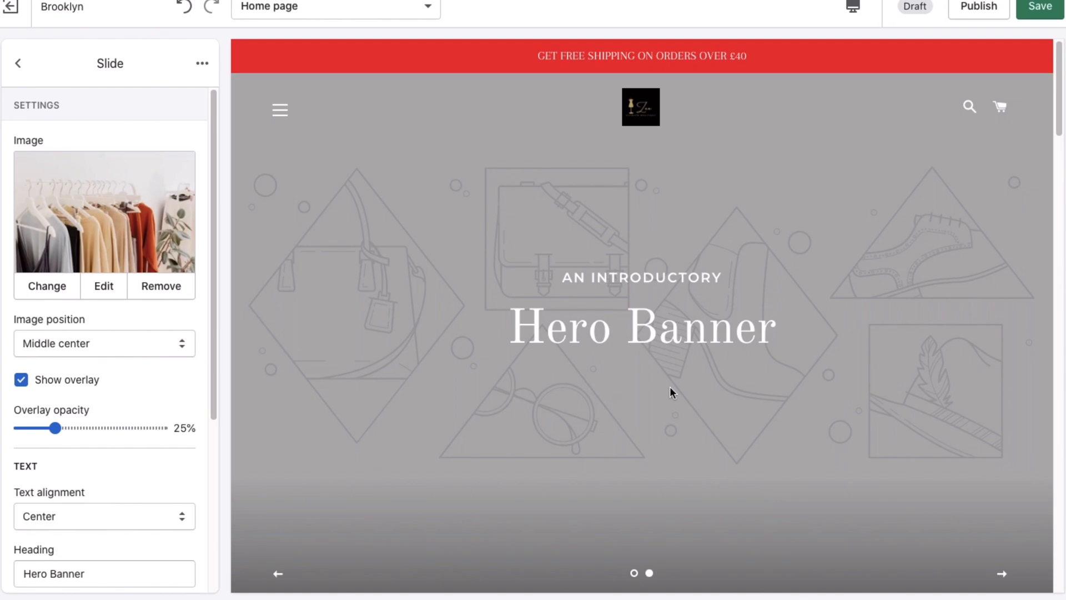
click(277, 573)
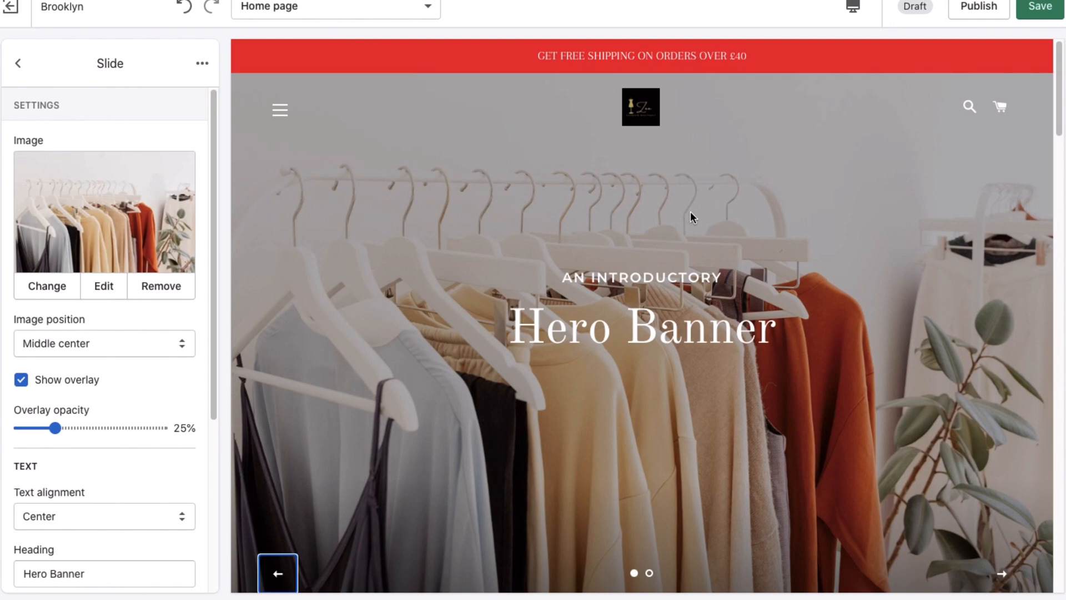
scroll(691, 213, down, 8)
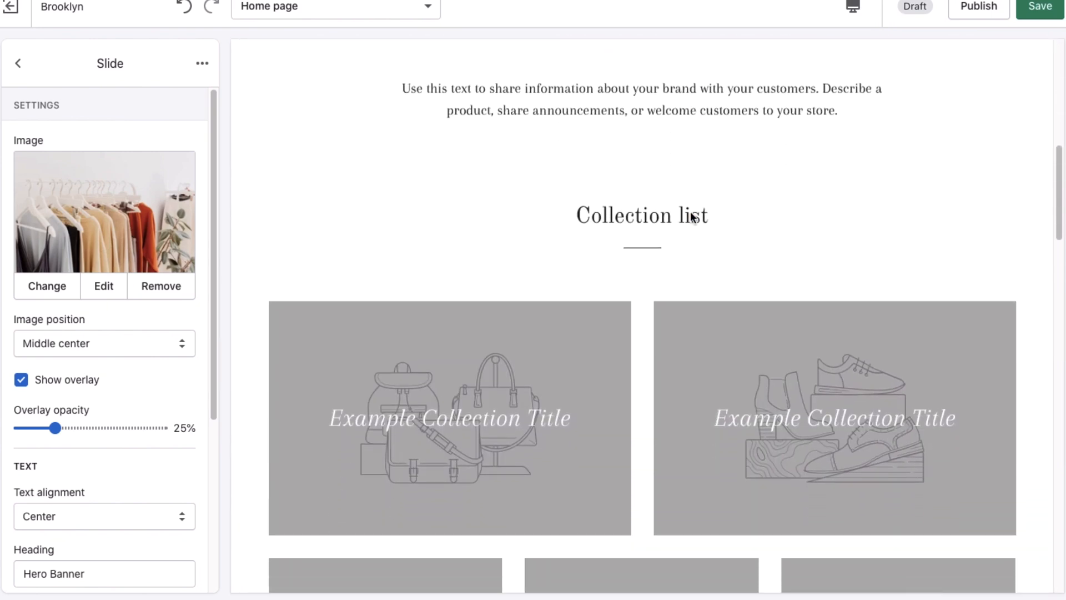
scroll(691, 217, down, 19)
scroll(691, 217, up, 20)
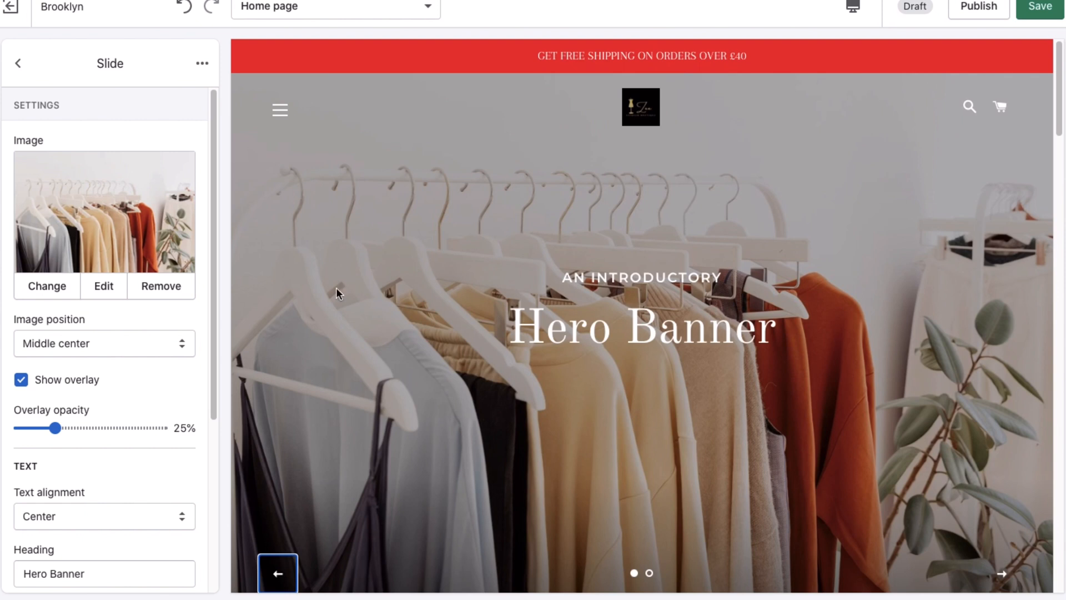
scroll(79, 327, down, 2)
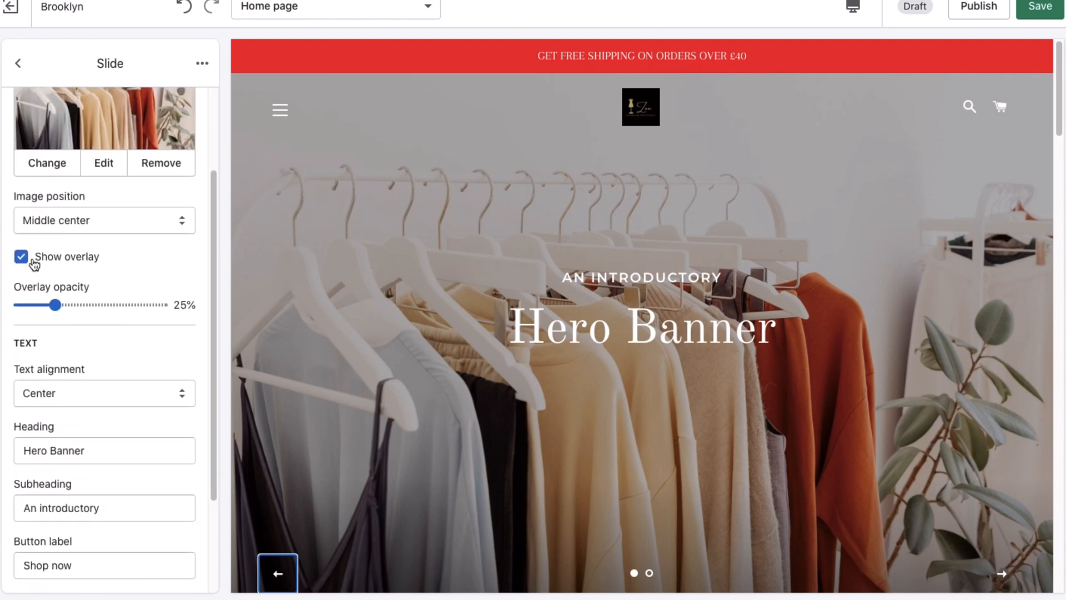
scroll(181, 299, down, 2)
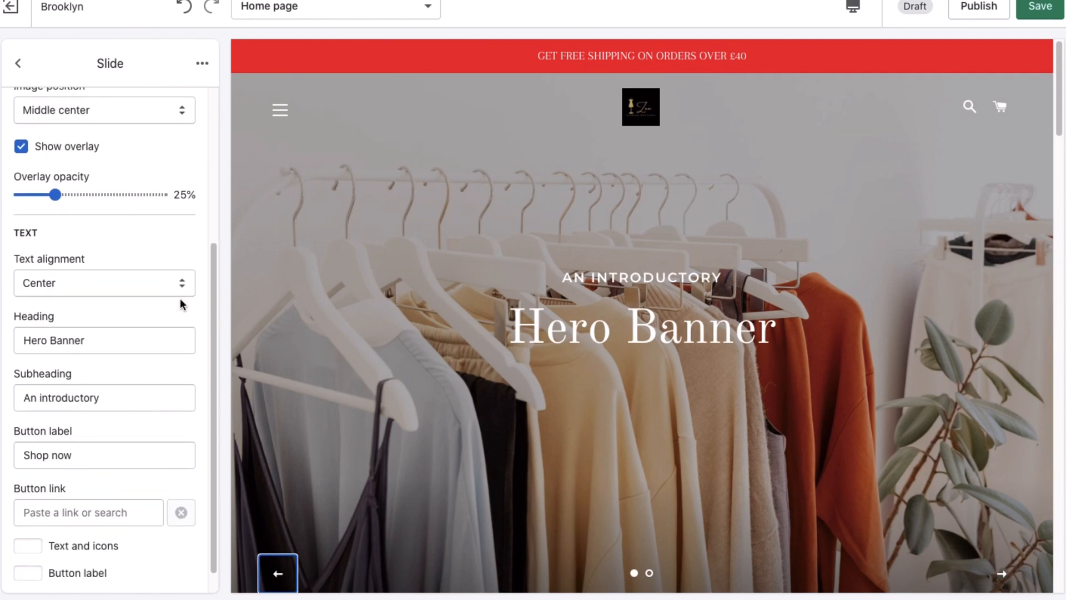
scroll(180, 303, down, 1)
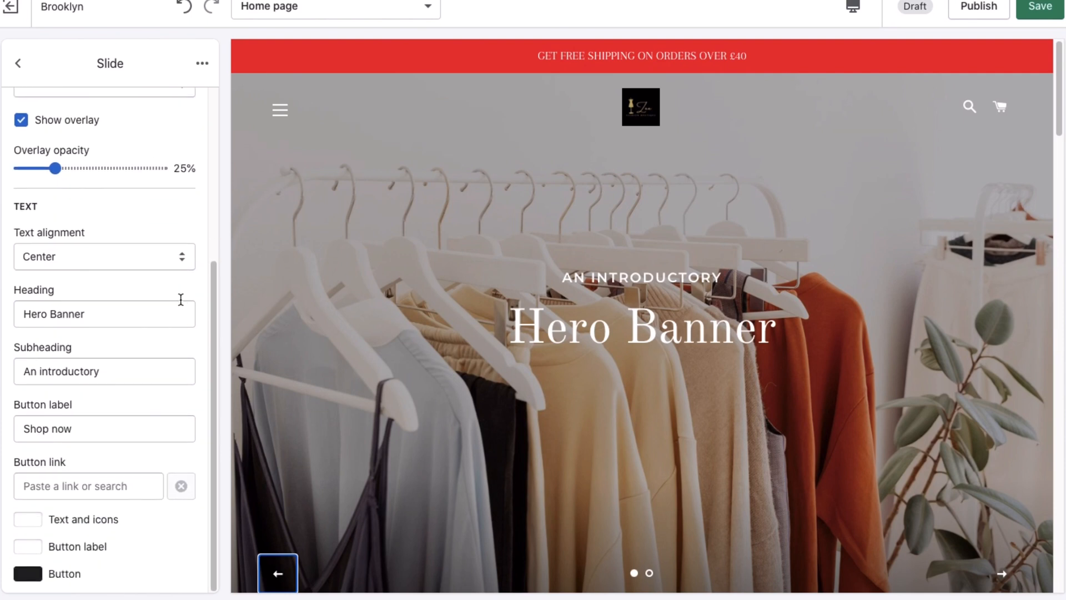
click(119, 256)
click(64, 243)
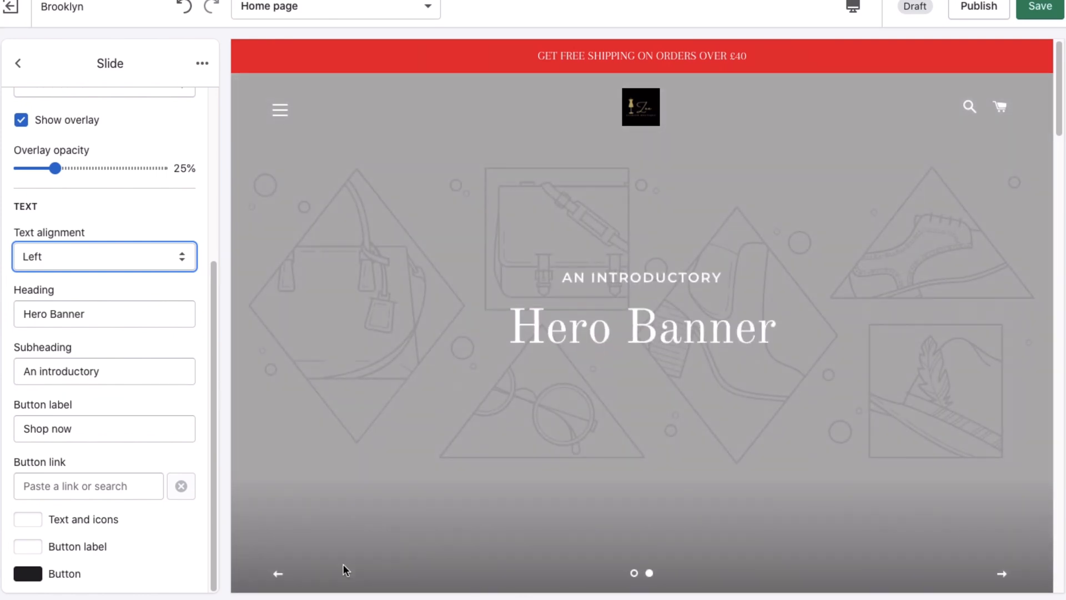
click(278, 572)
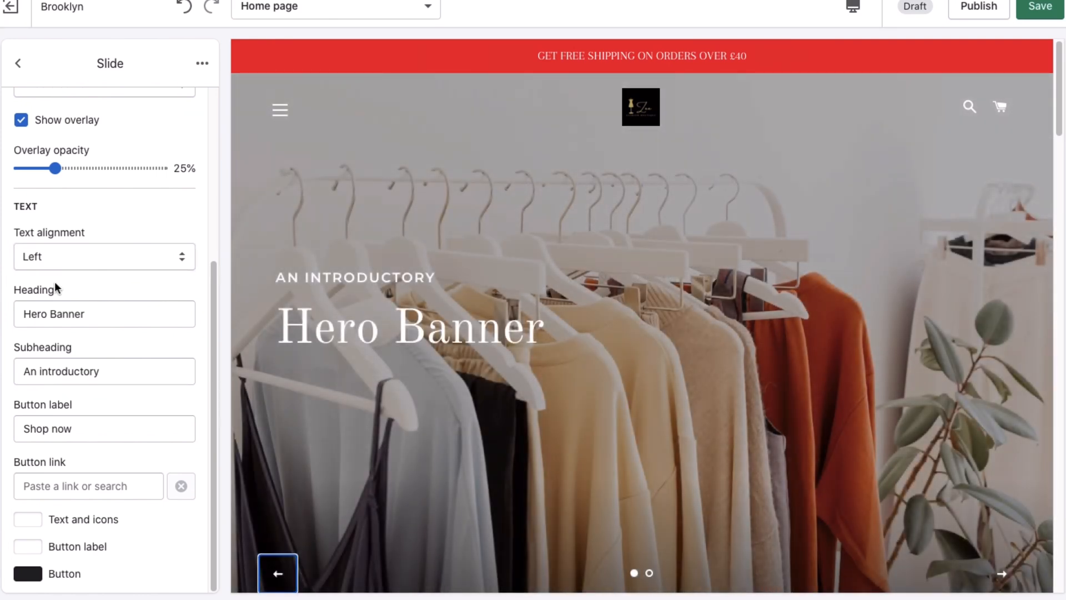
click(45, 255)
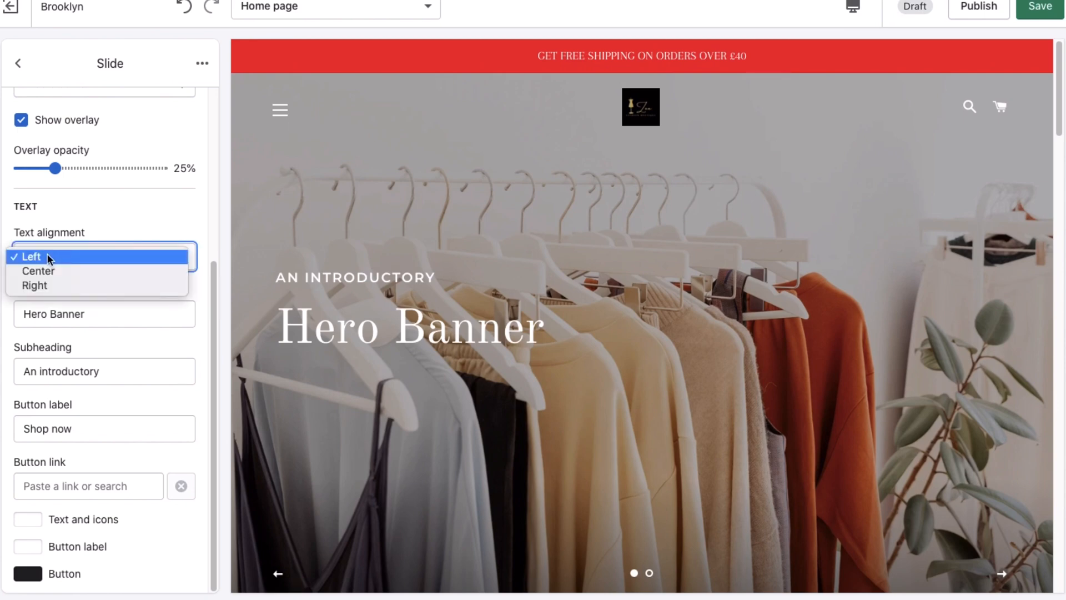
click(51, 271)
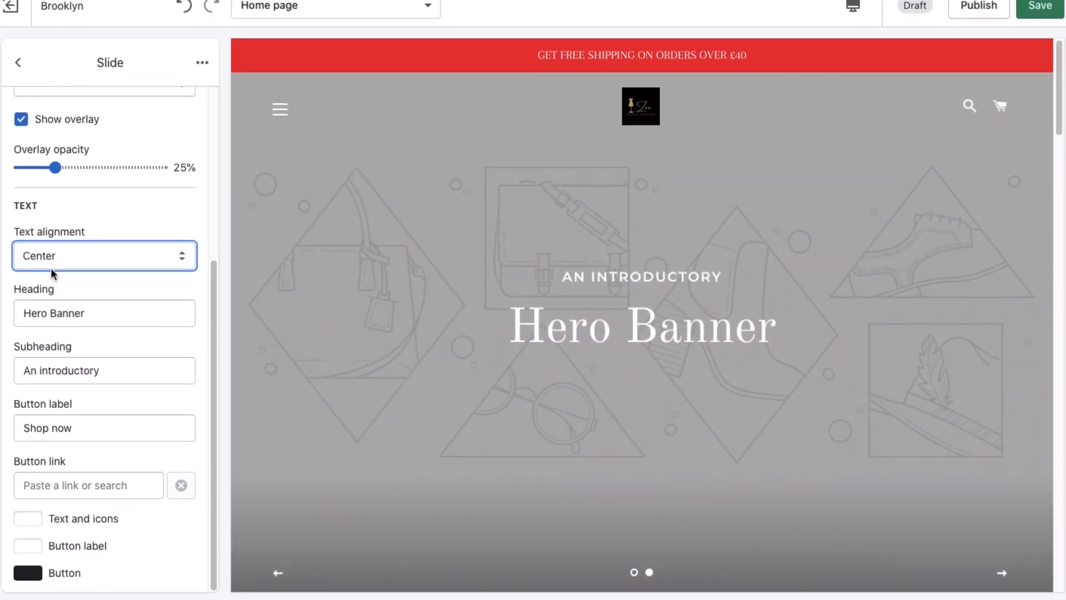
Change the slide heading to 'FASHION FOR YOU..' and the subheading to 'SHOP WITH US'
triple_click(89, 314)
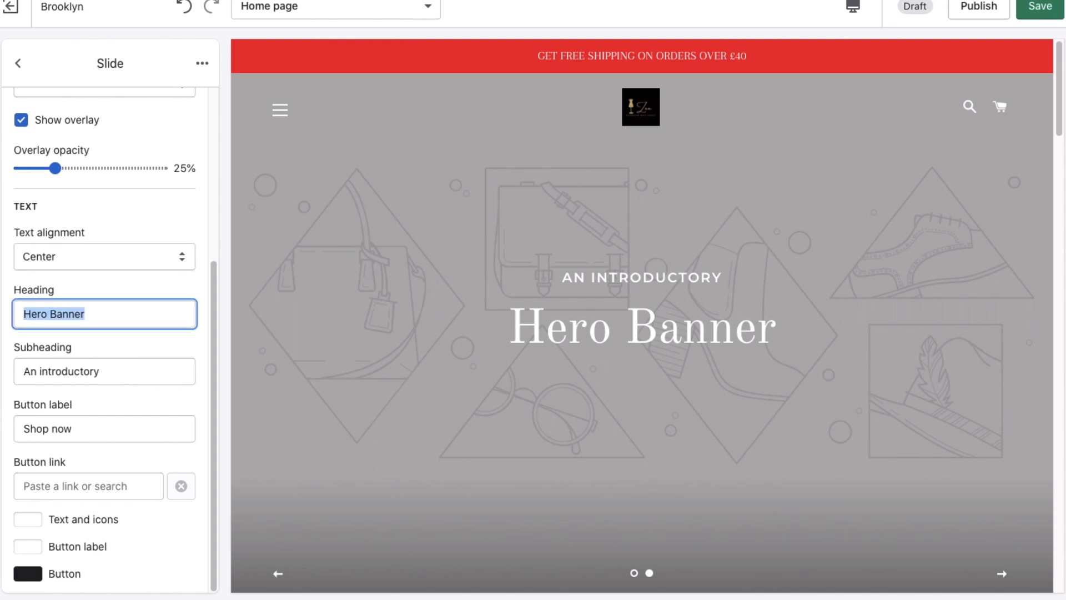
key(BackSpace)
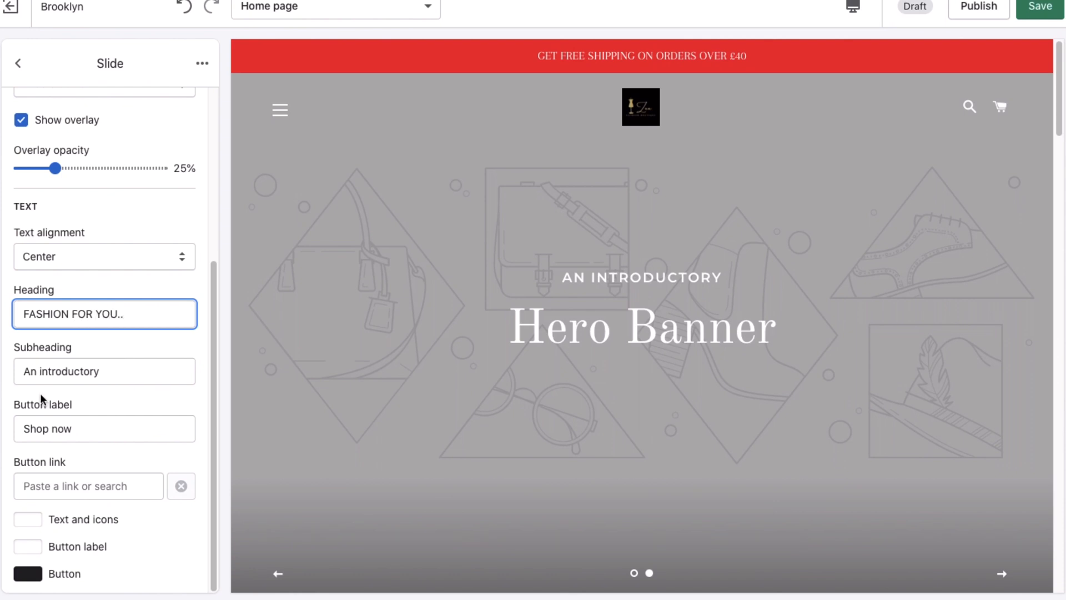
click(123, 371)
drag(117, 370, 28, 374)
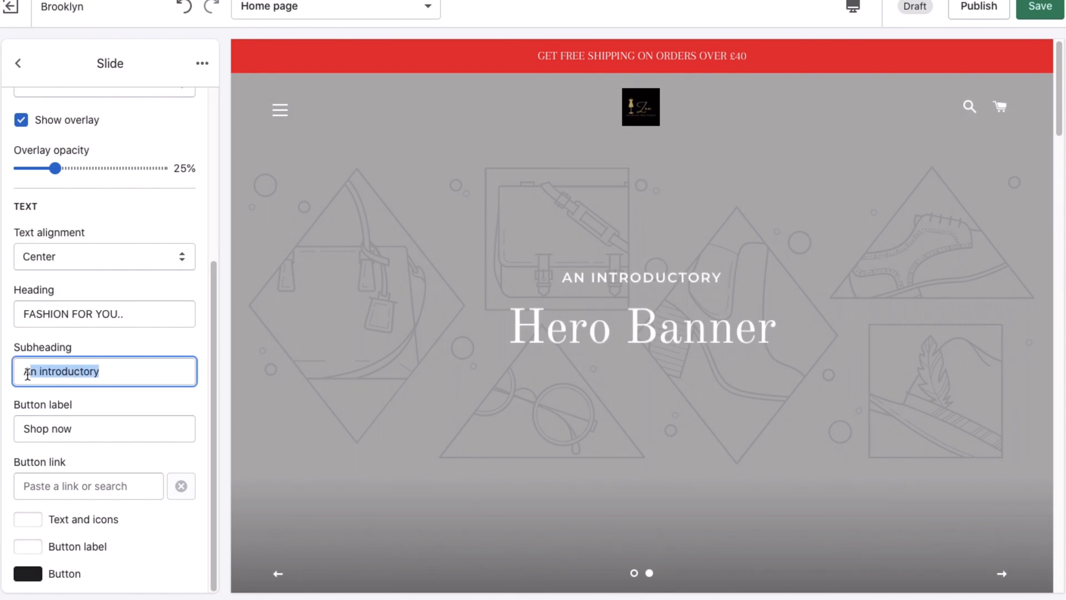
key(BackSpace)
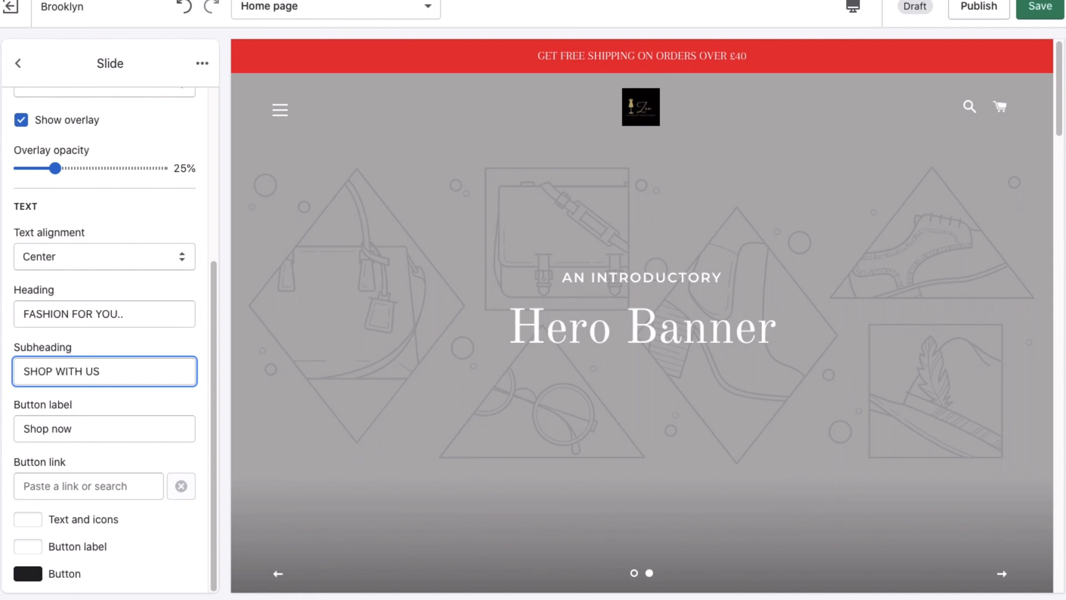
click(278, 573)
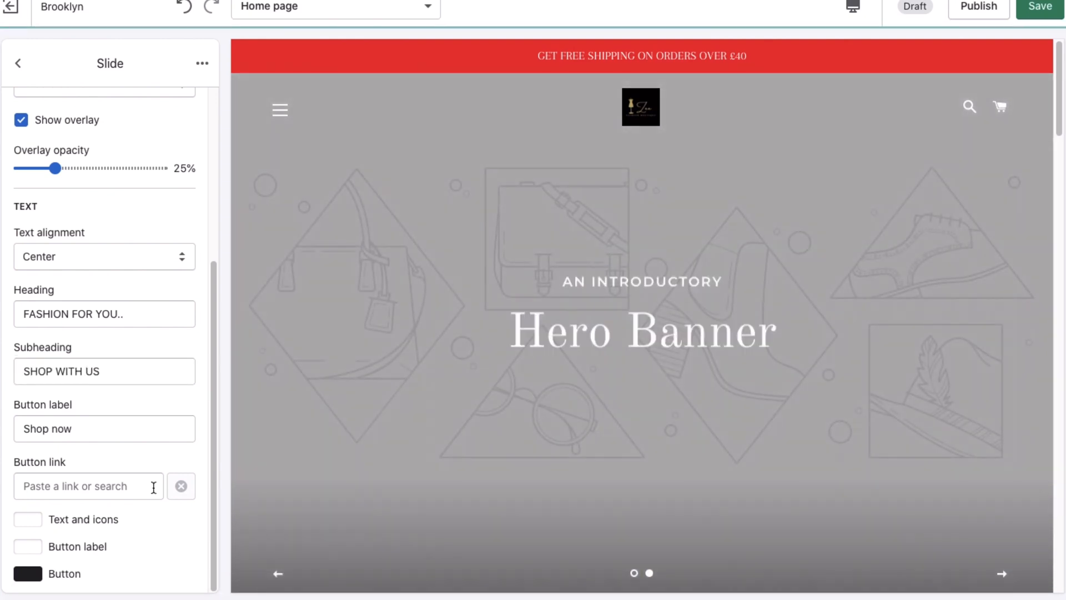
click(279, 574)
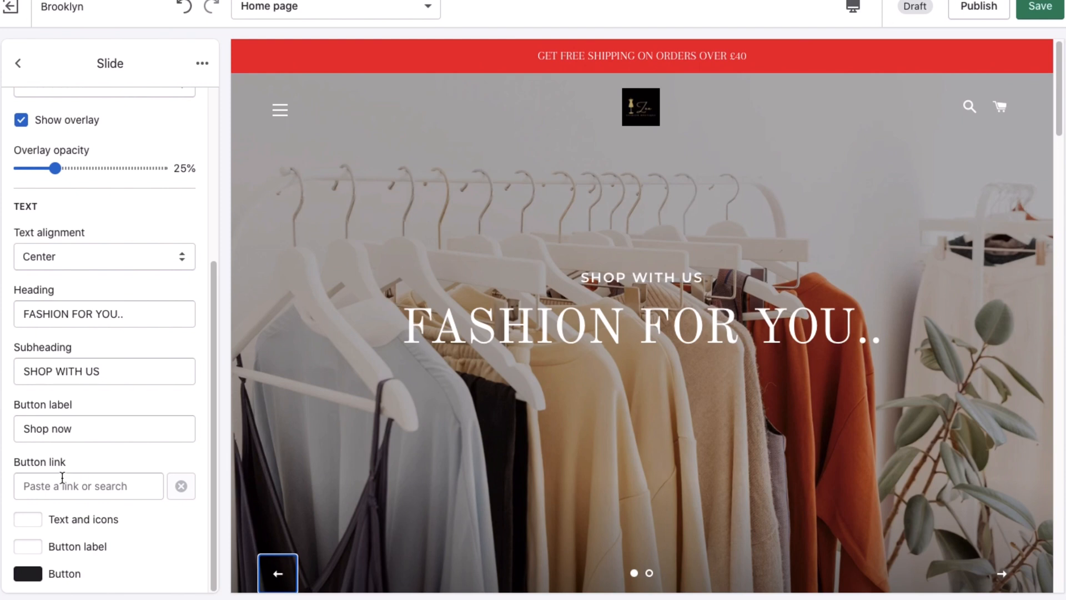
Link the slide's Shop now button to the Dresses collection and show the slide in the preview
click(83, 428)
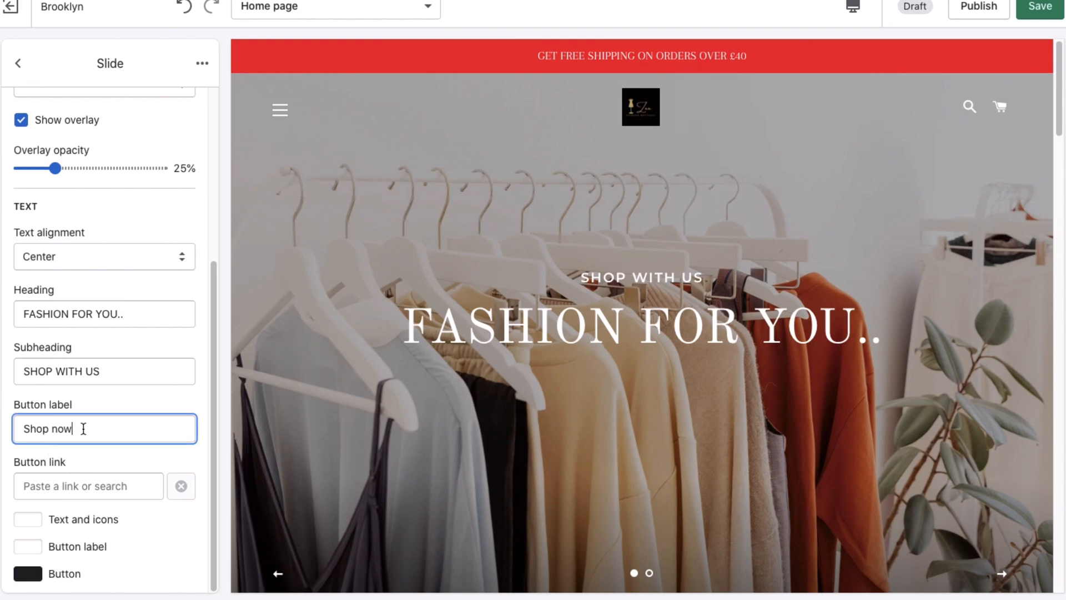
click(83, 481)
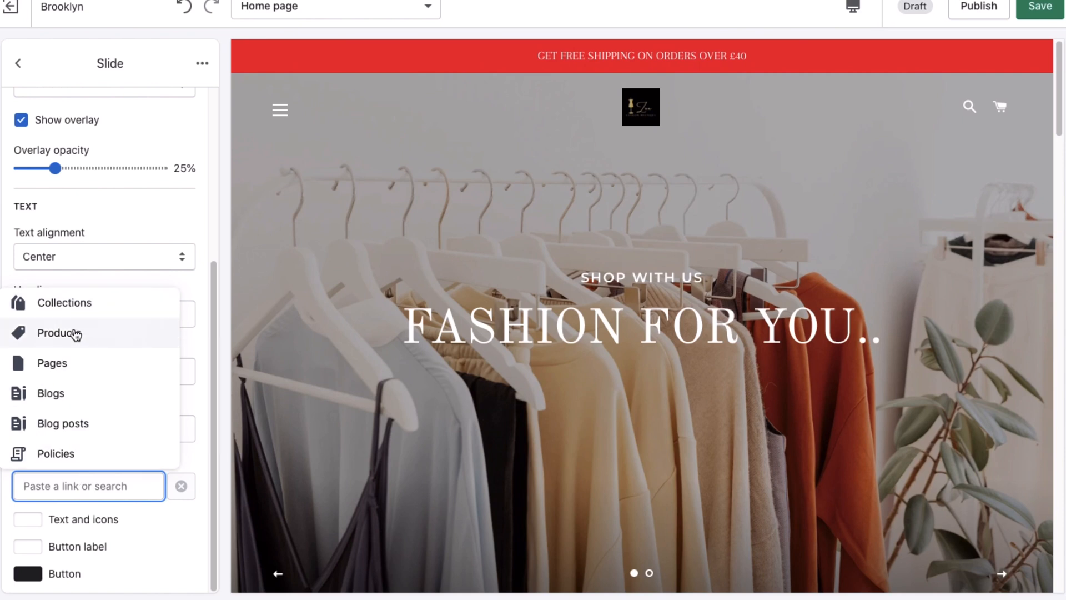
click(186, 460)
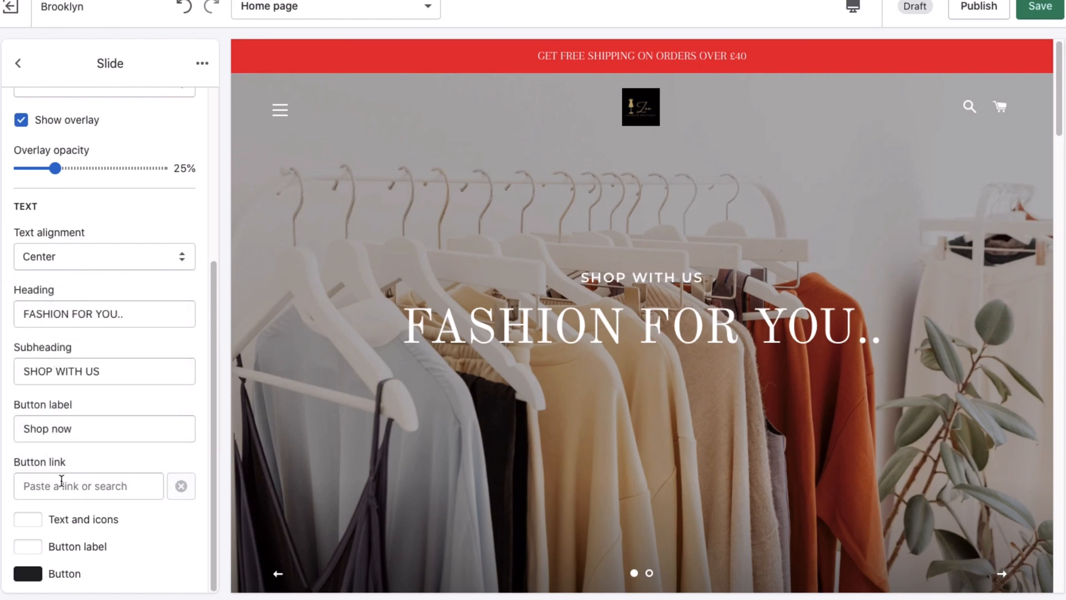
drag(79, 465, 14, 462)
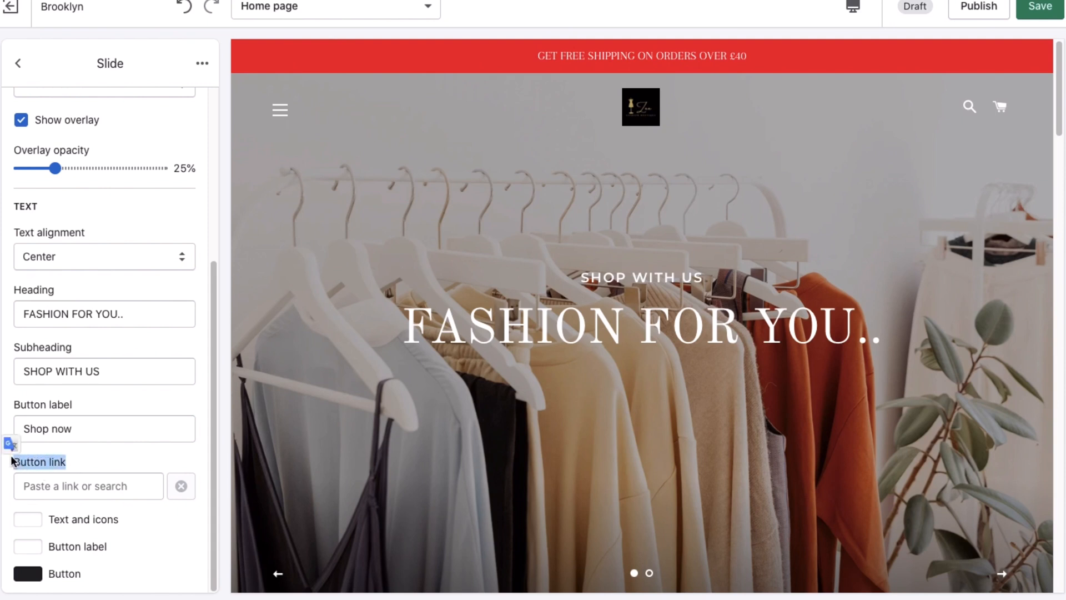
click(65, 486)
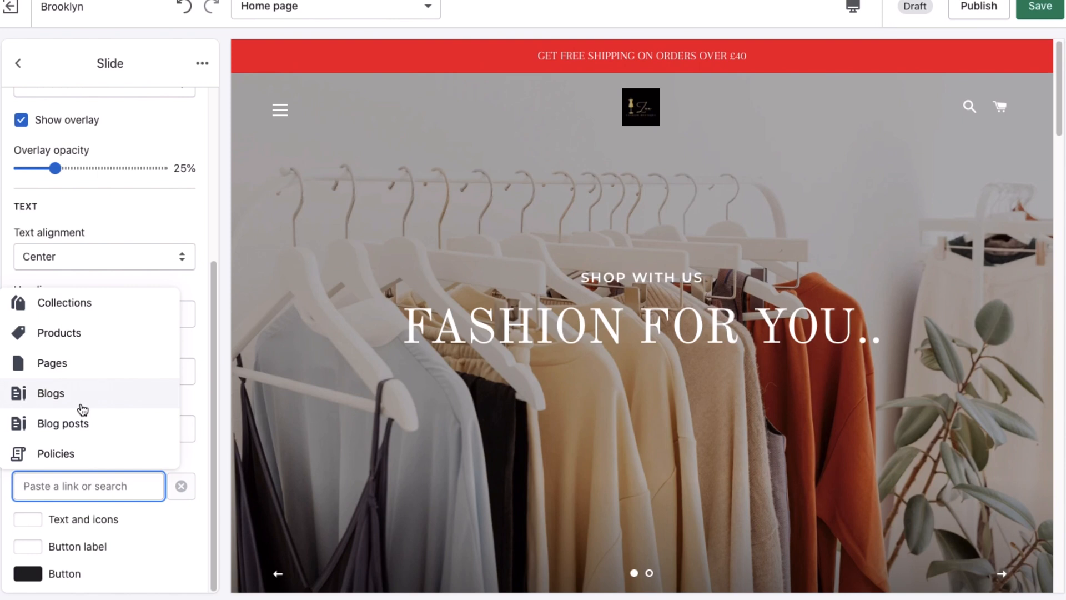
click(80, 304)
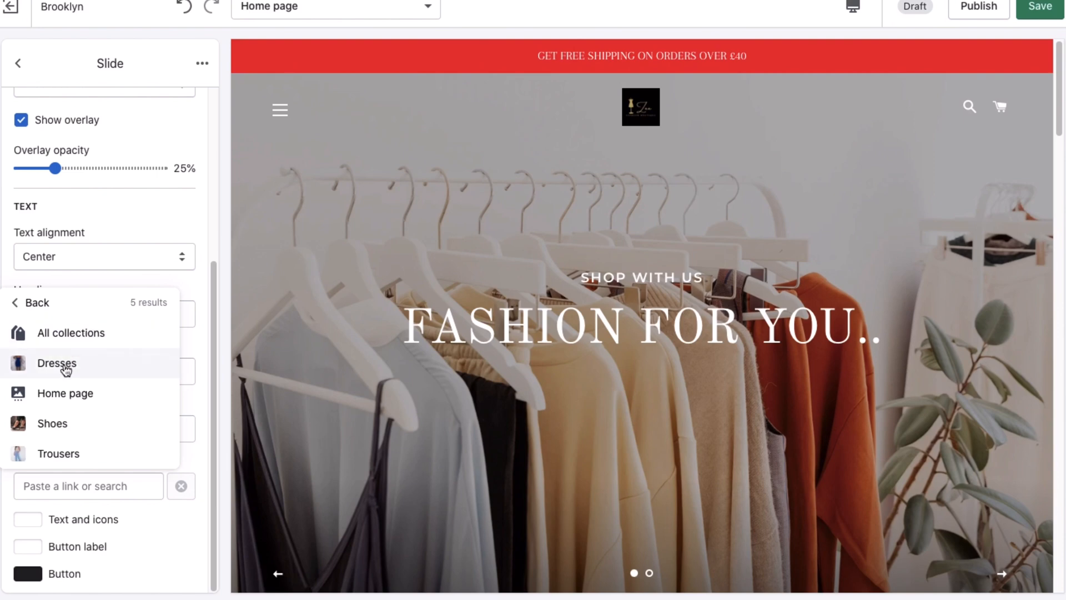
click(66, 369)
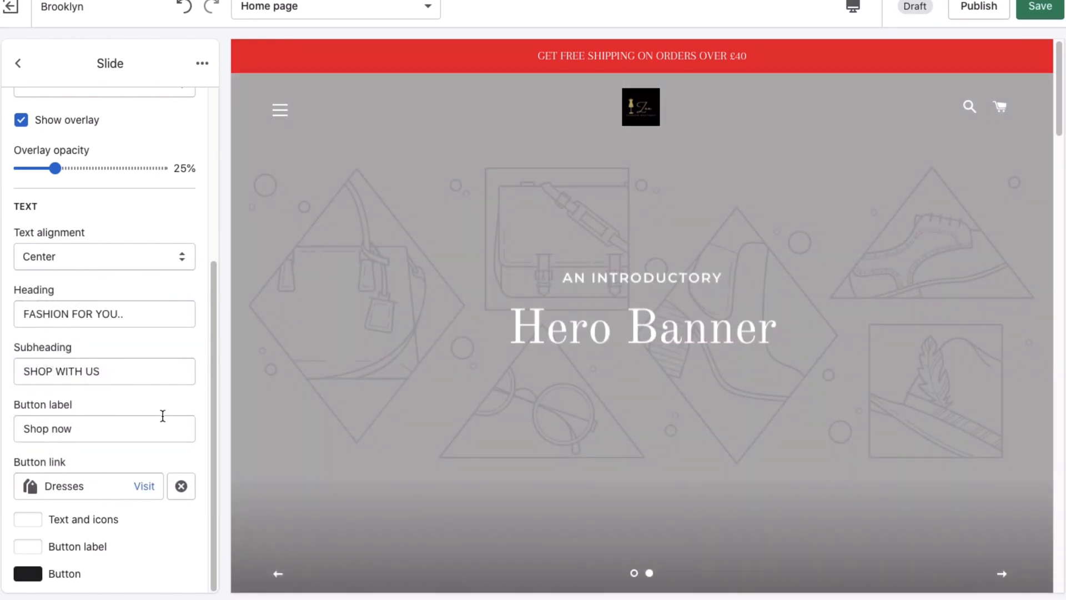
click(278, 573)
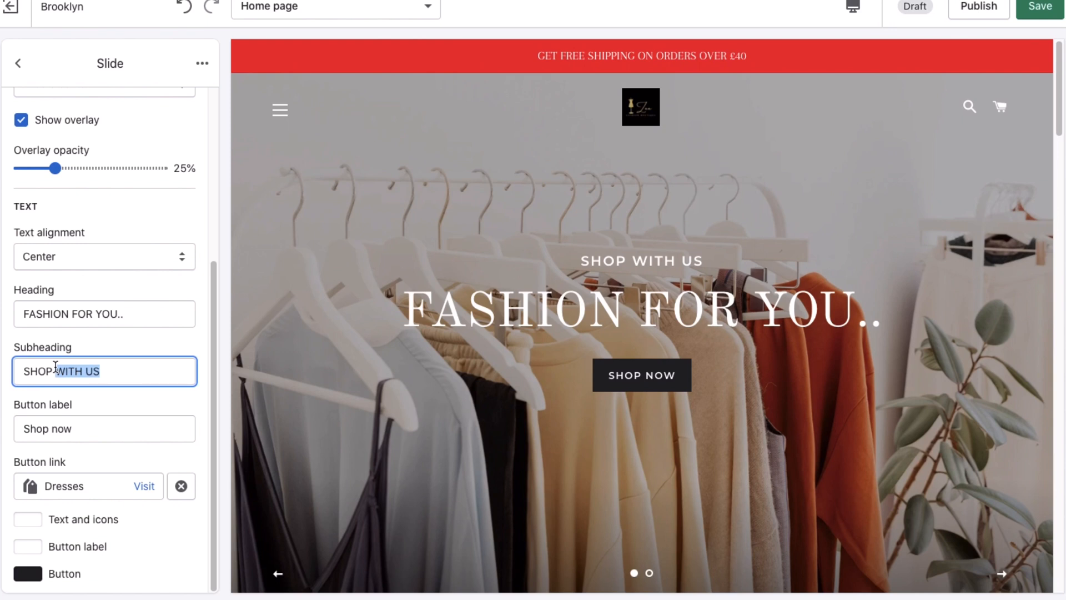
Change the slide's subheading to 'SHOP OUR DRESSES'
key(BackSpace)
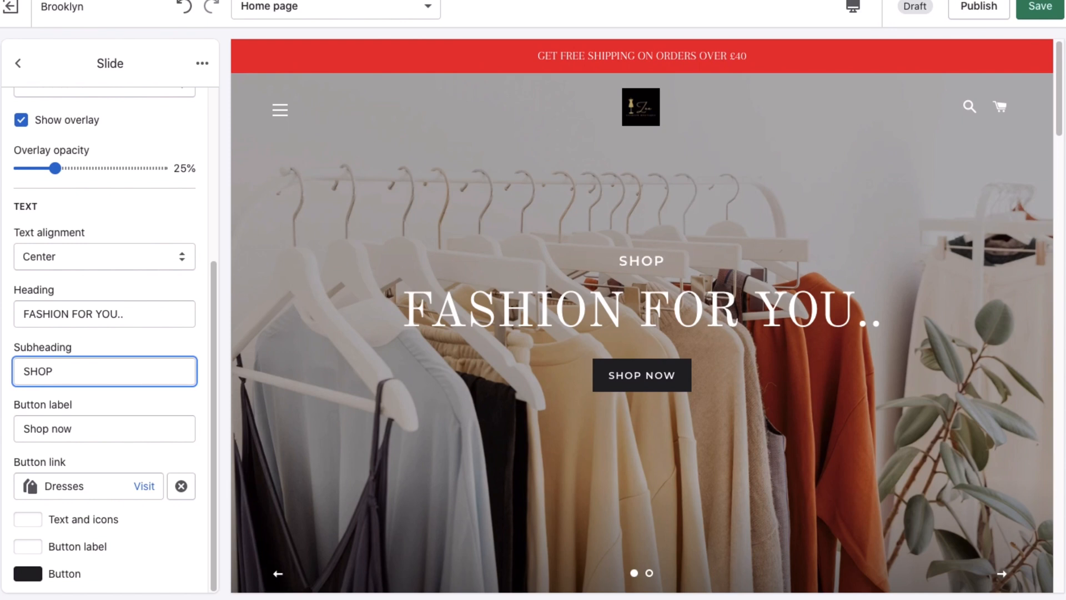
text(OUR DRESSES)
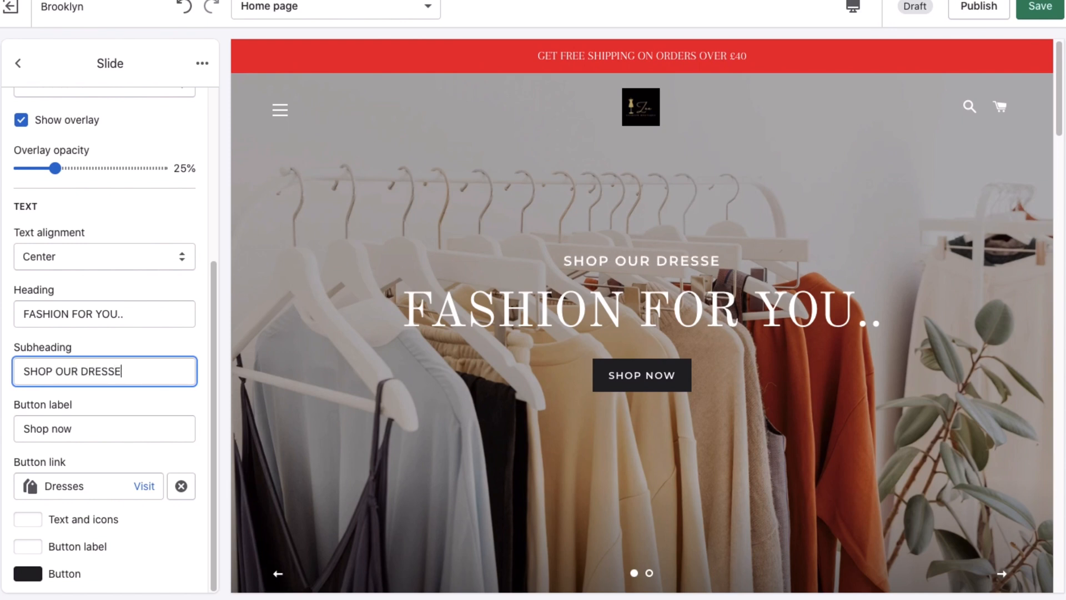
click(153, 340)
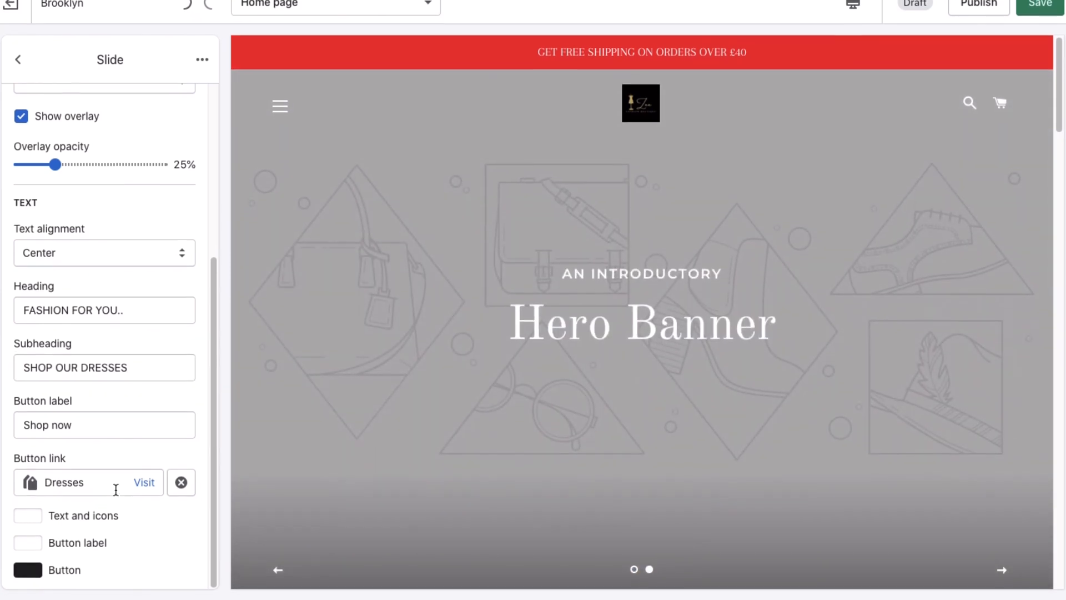
Go back to the slide list and open the second slide's settings
scroll(119, 231, up, 5)
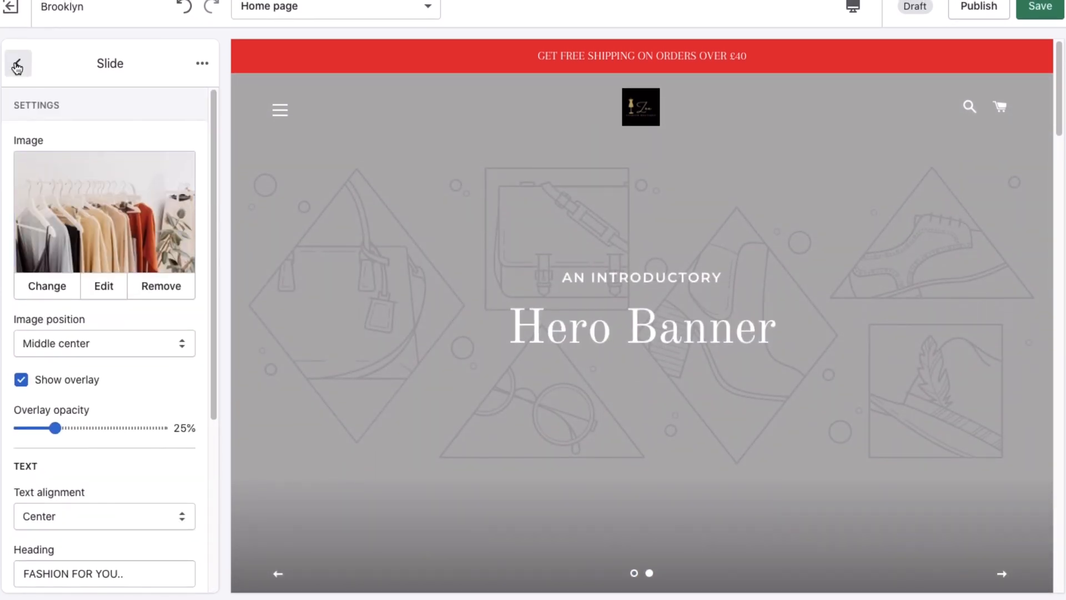
click(17, 66)
click(48, 199)
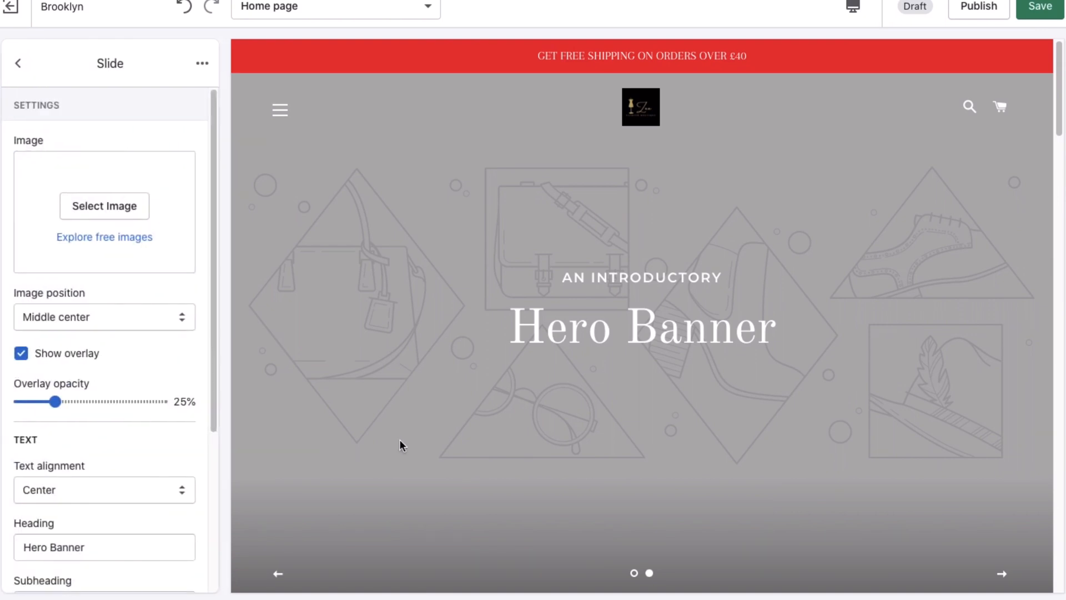
Set the second slide's image to the studded black shoes photo found by searching Free images
click(120, 206)
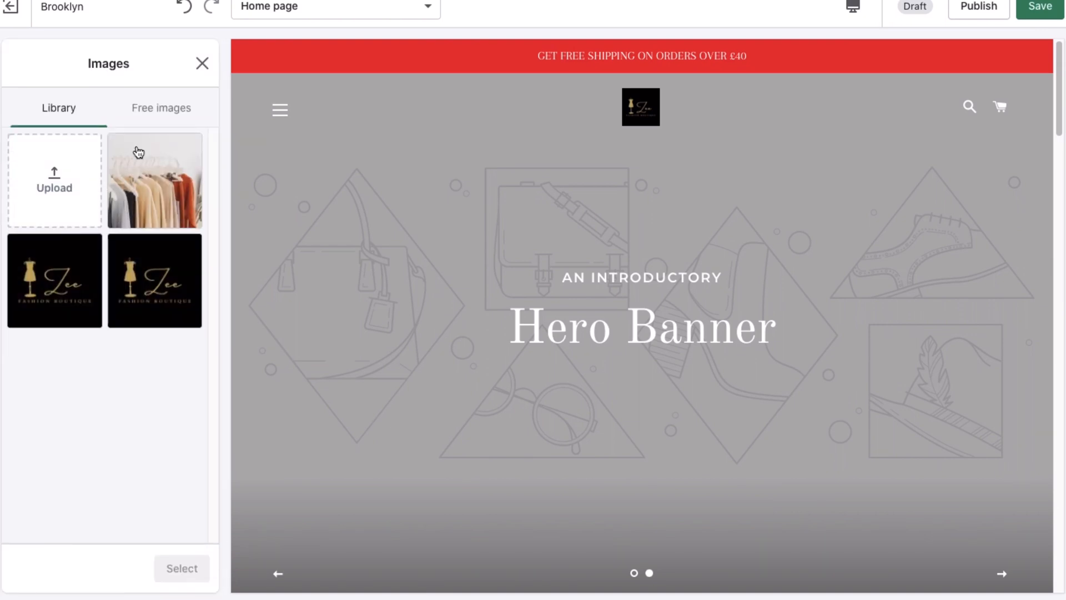
click(152, 108)
click(116, 147)
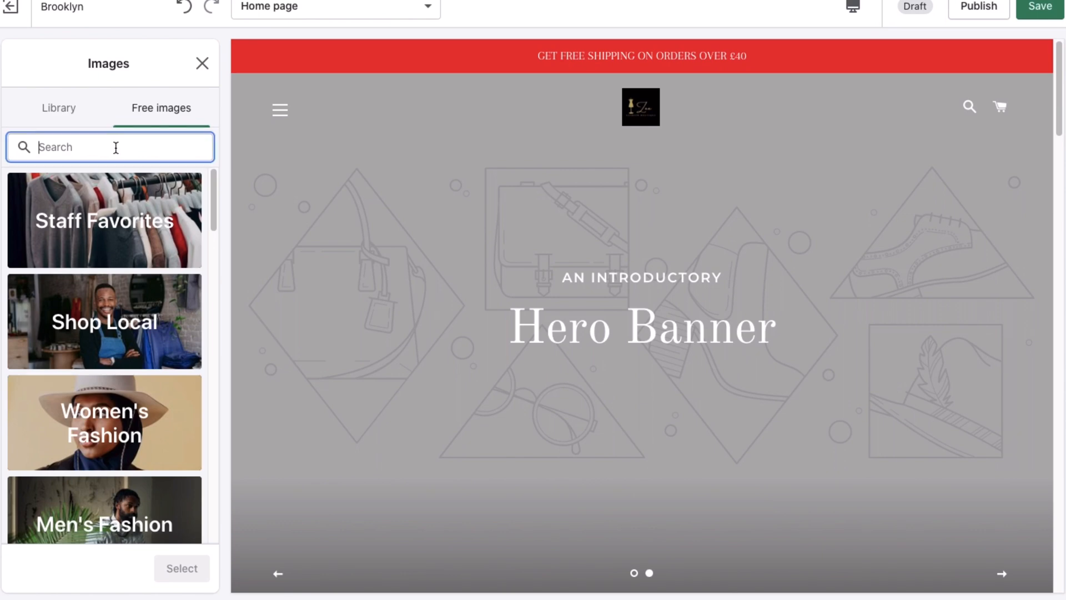
text(SHOES)
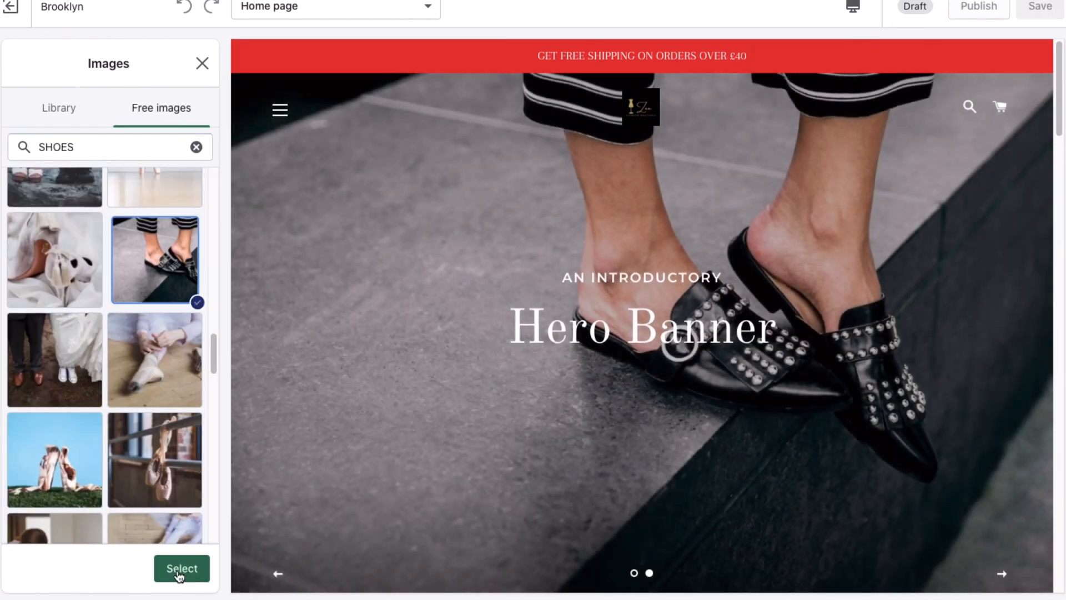
click(179, 573)
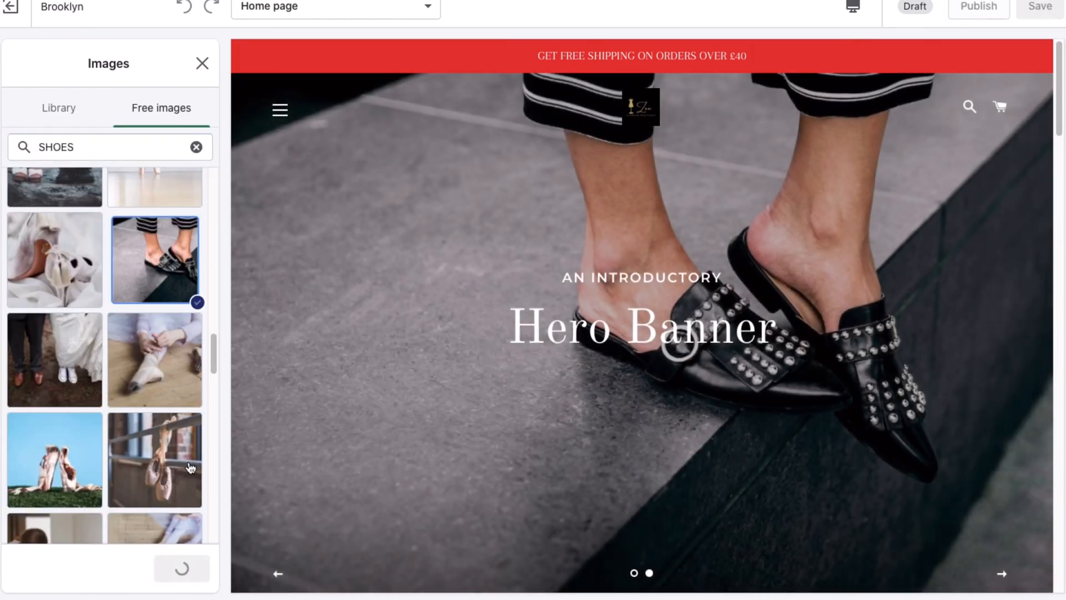
scroll(102, 369, down, 5)
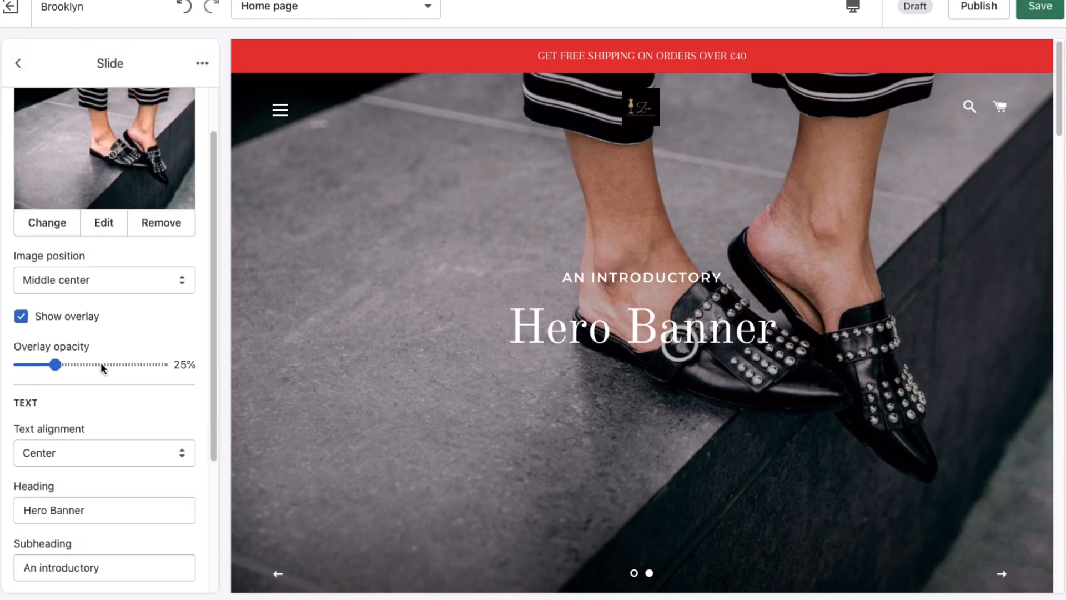
Clear the second slide's Hero Banner heading and follow its button to preview the Shoes collection
drag(94, 318, 13, 317)
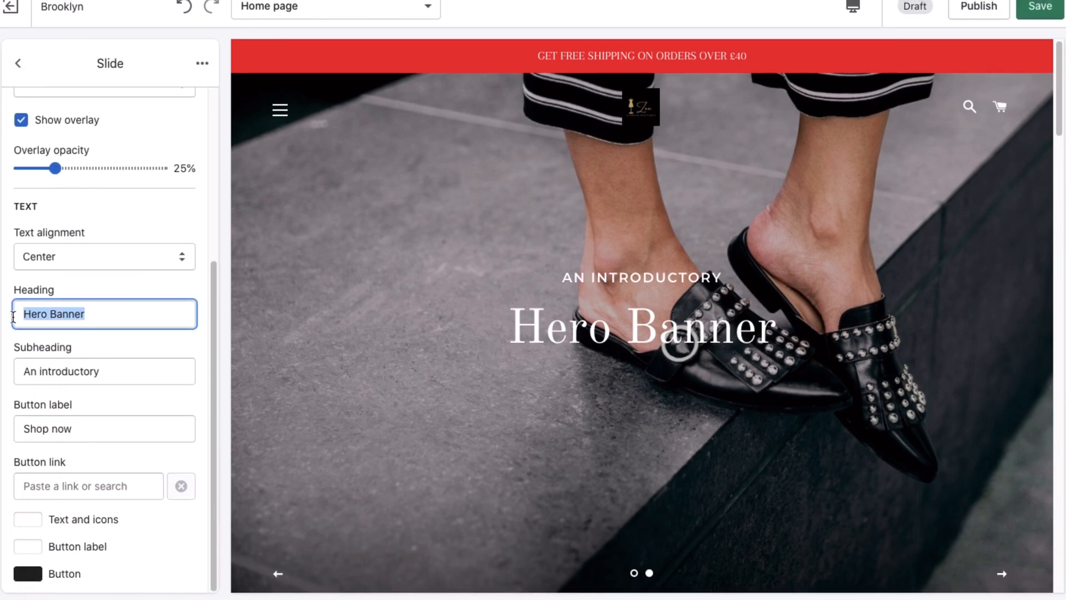
key(BackSpace)
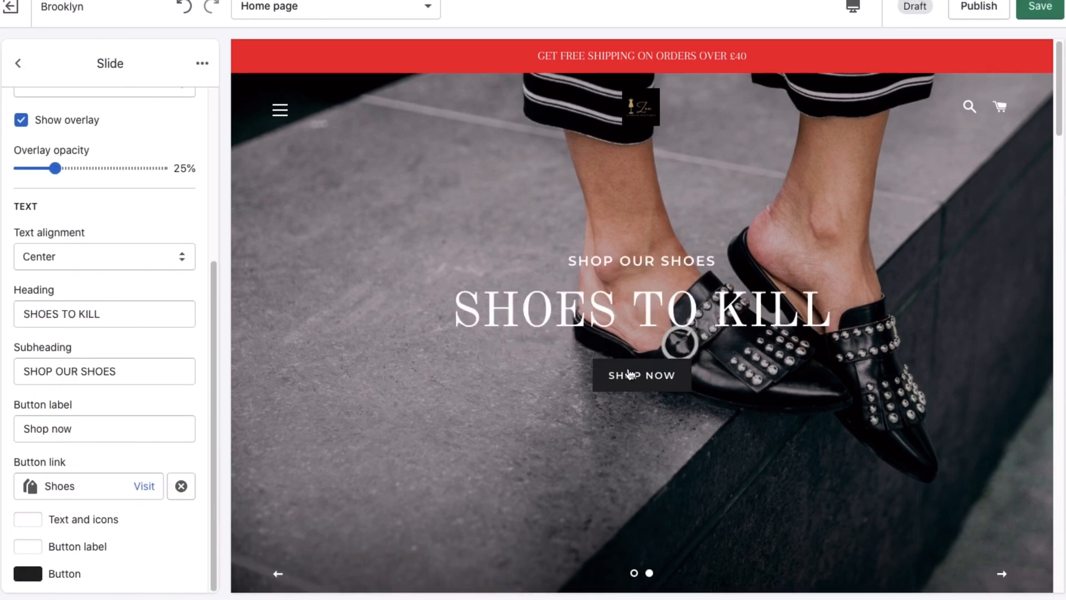
click(642, 376)
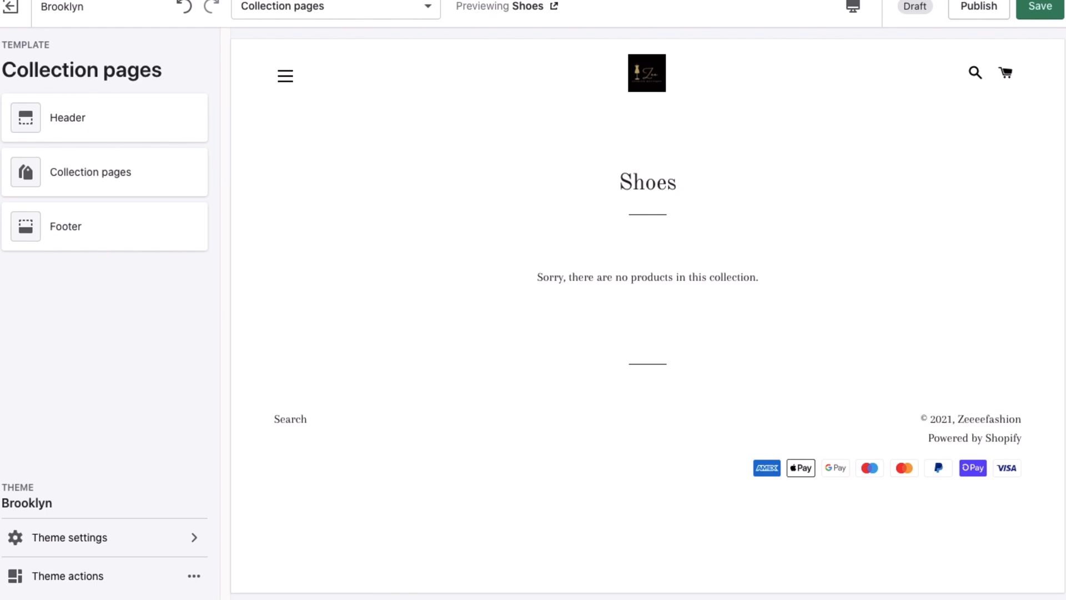
Switch the editor back to the Home page template and open the Rich text section's settings
click(393, 7)
click(324, 47)
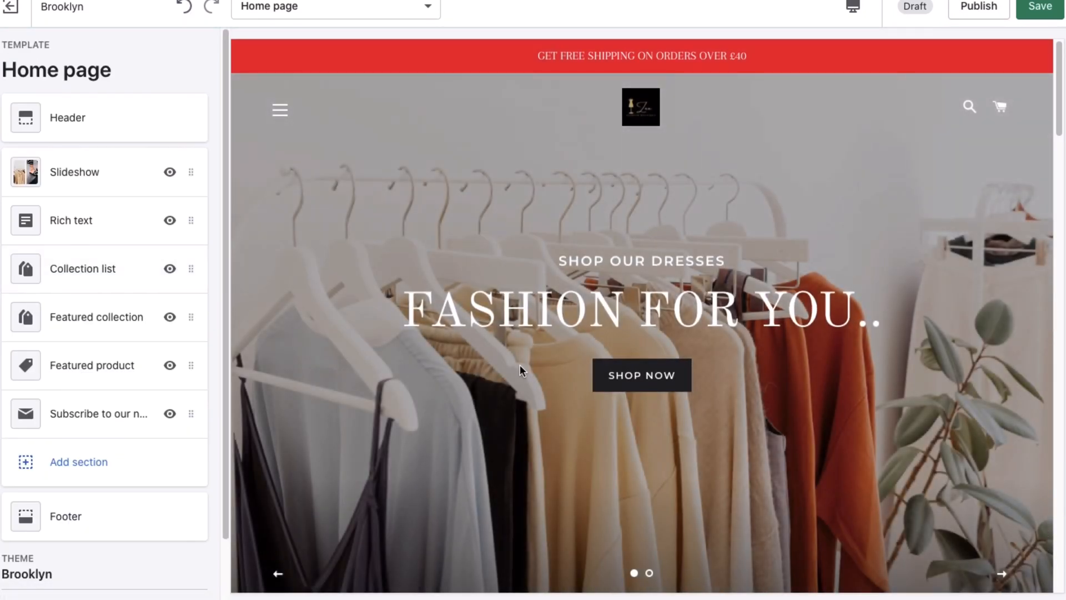
scroll(521, 365, down, 2)
scroll(521, 365, up, 2)
scroll(382, 247, down, 5)
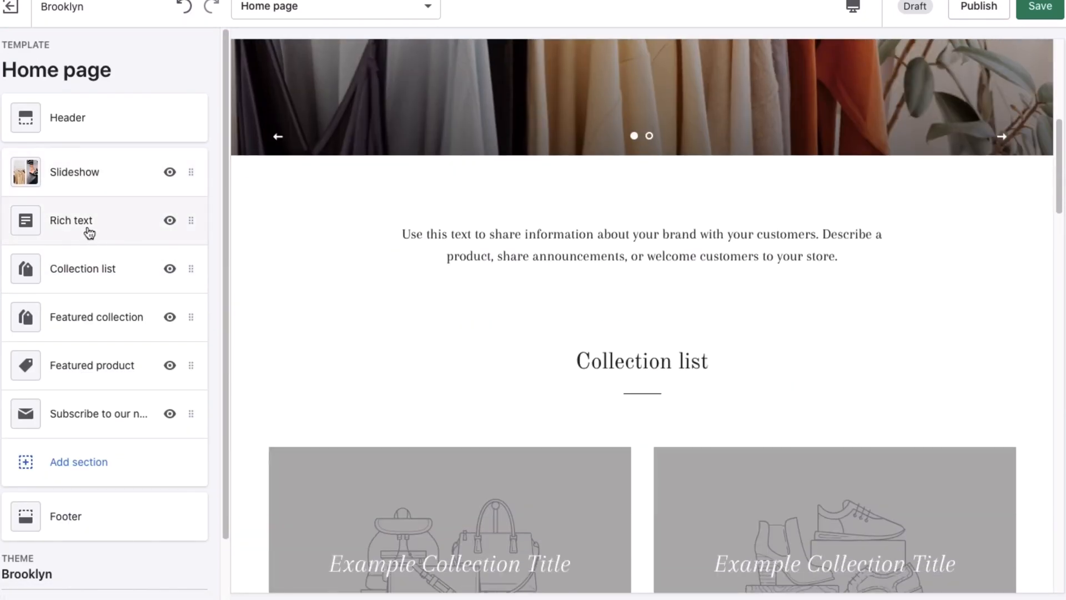
click(87, 228)
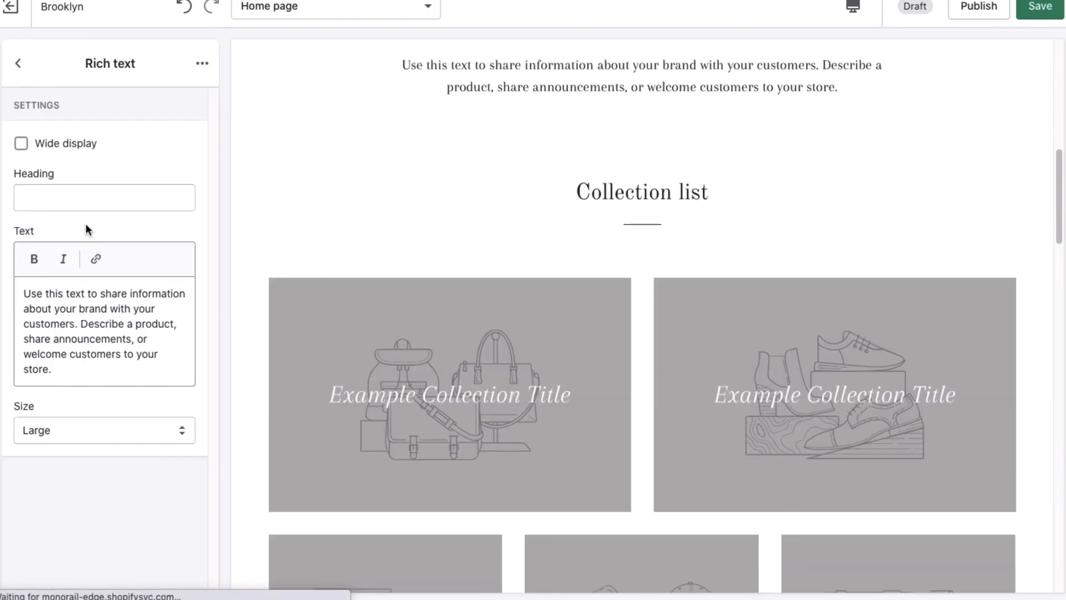
Title the rich text section 'About Us' and delete the placeholder paragraph
click(73, 199)
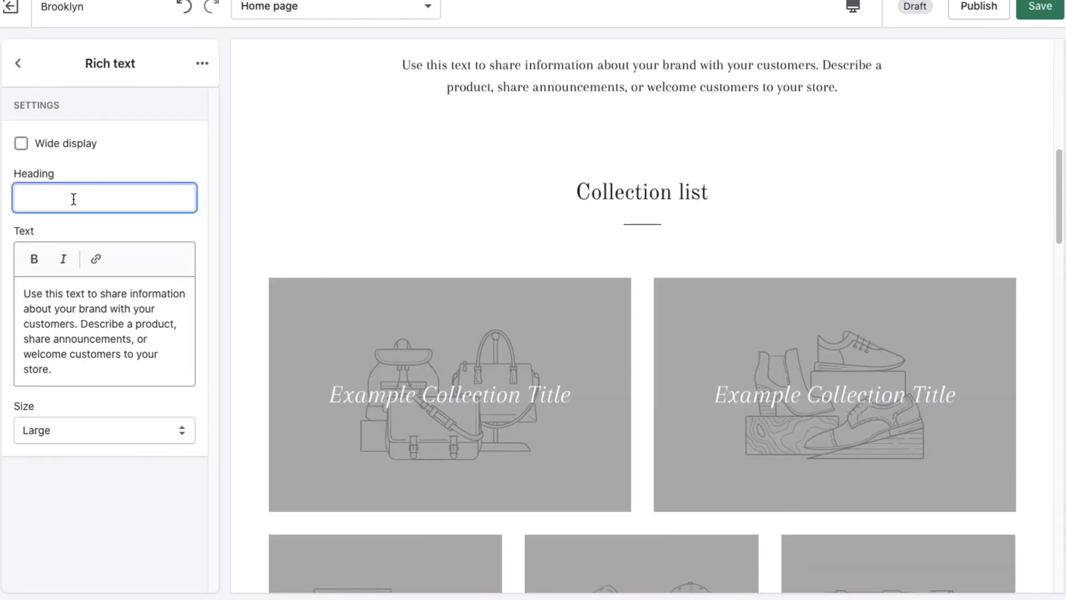
text(About U)
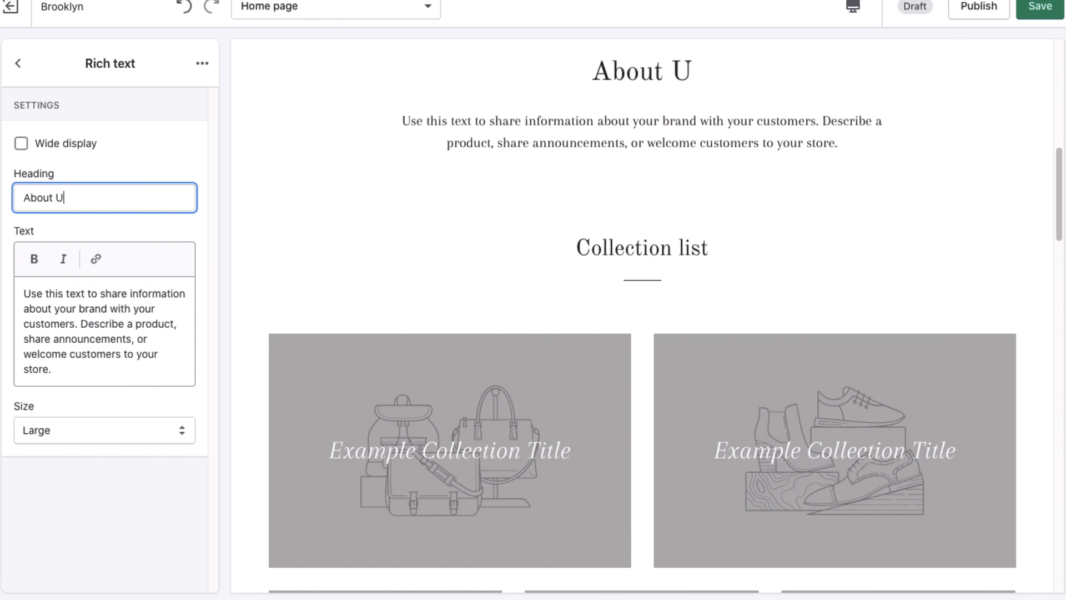
text(s)
right_click(72, 366)
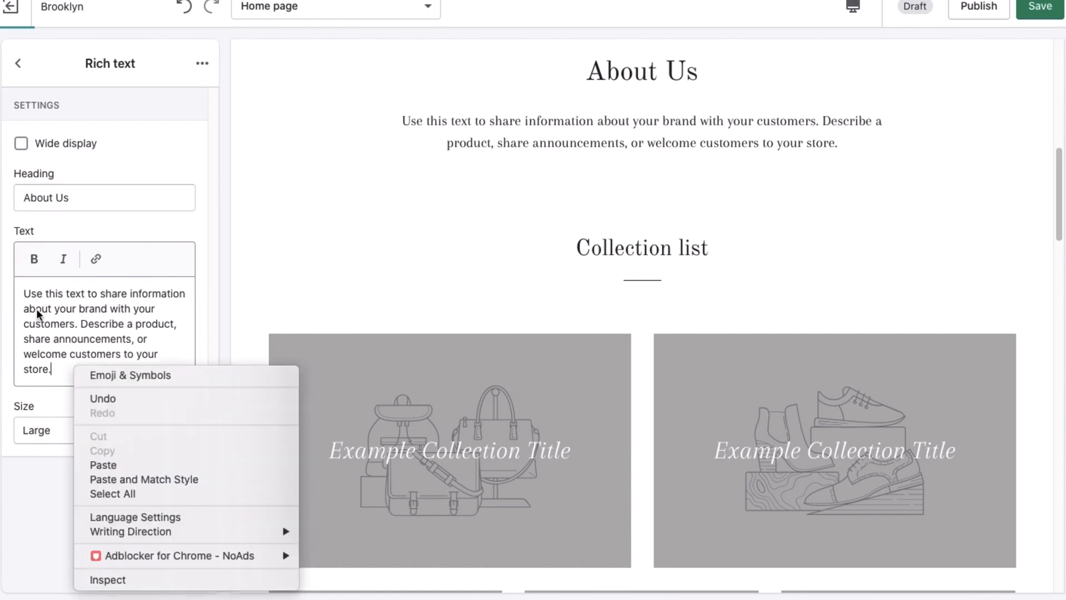
click(18, 285)
drag(53, 368, 27, 286)
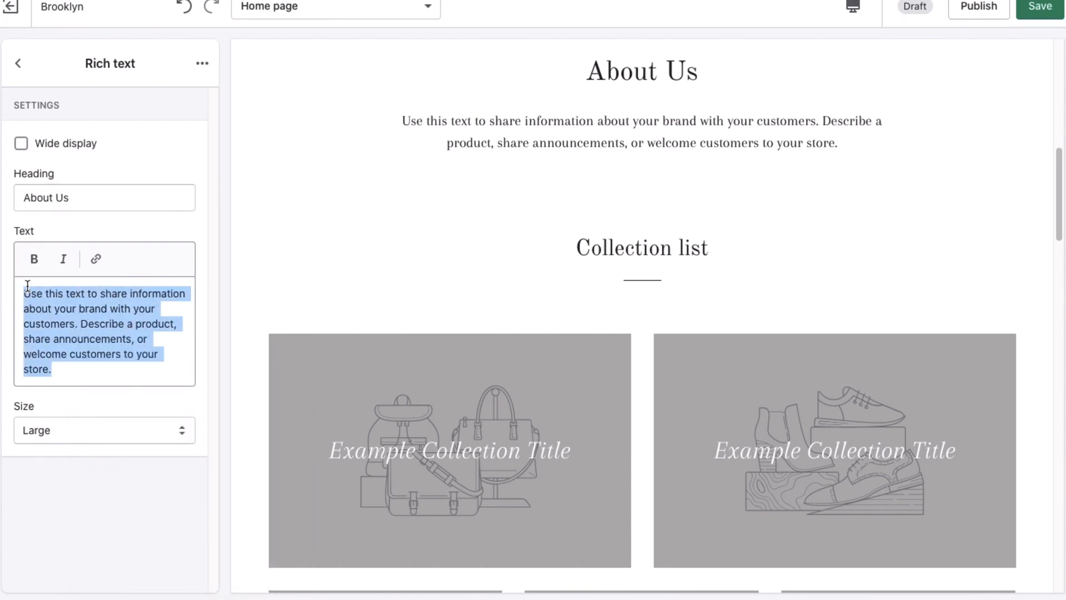
key(BackSpace)
Write the paragraph 'We are a modern clothing boutique for women across the world.'
text(We ar)
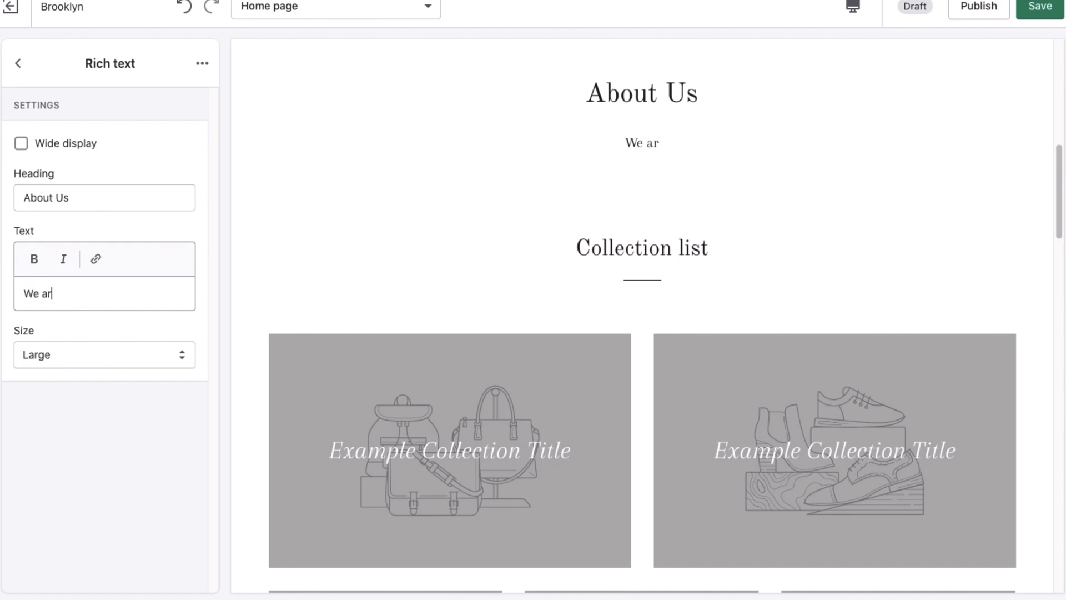
text(e a modern c)
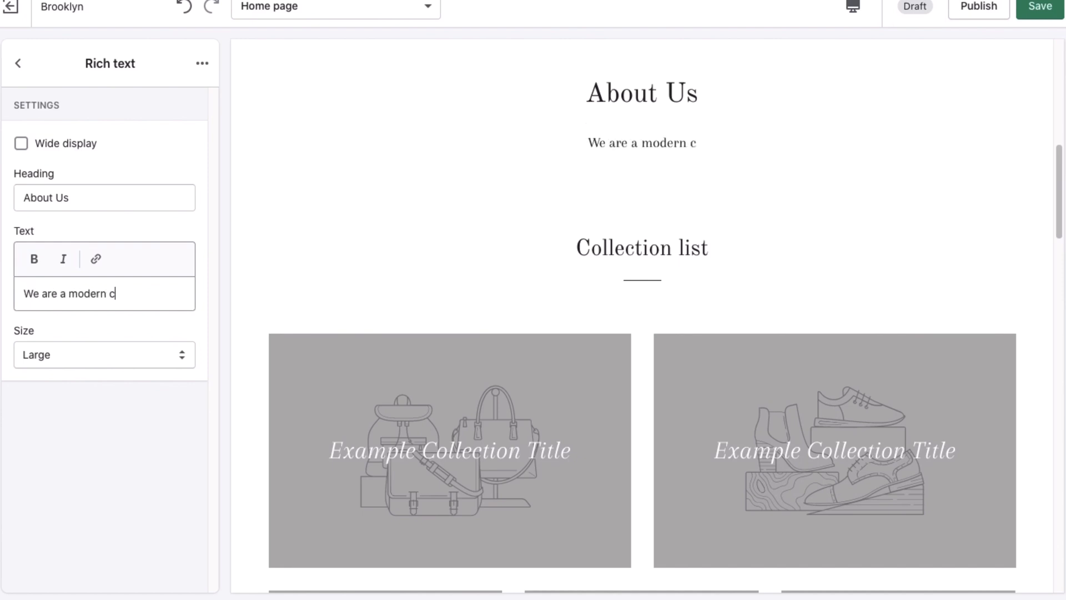
text(lothing bout)
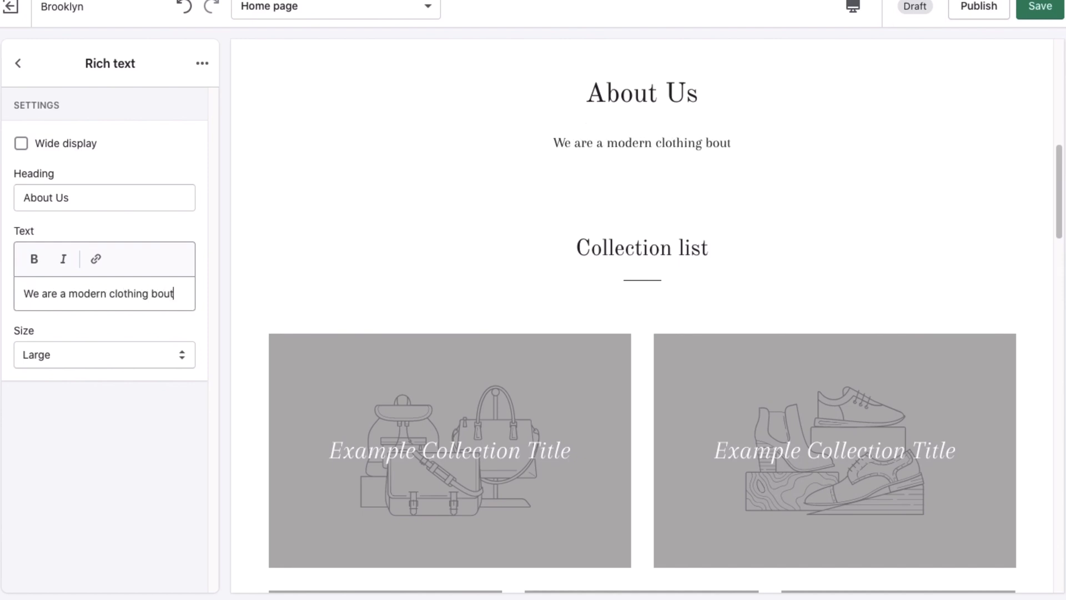
text(ique for )
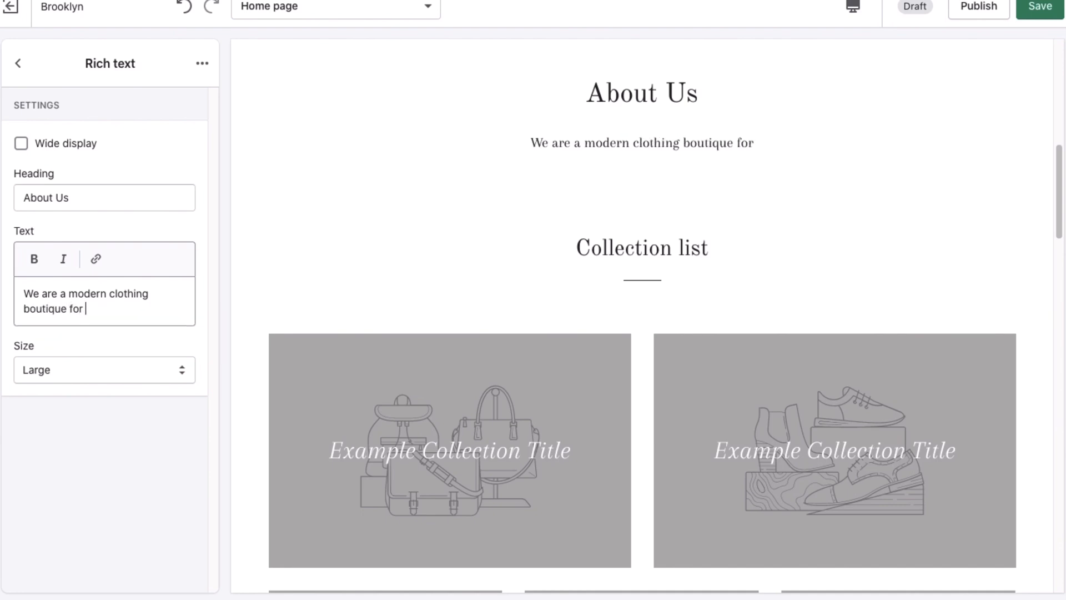
text(women acros)
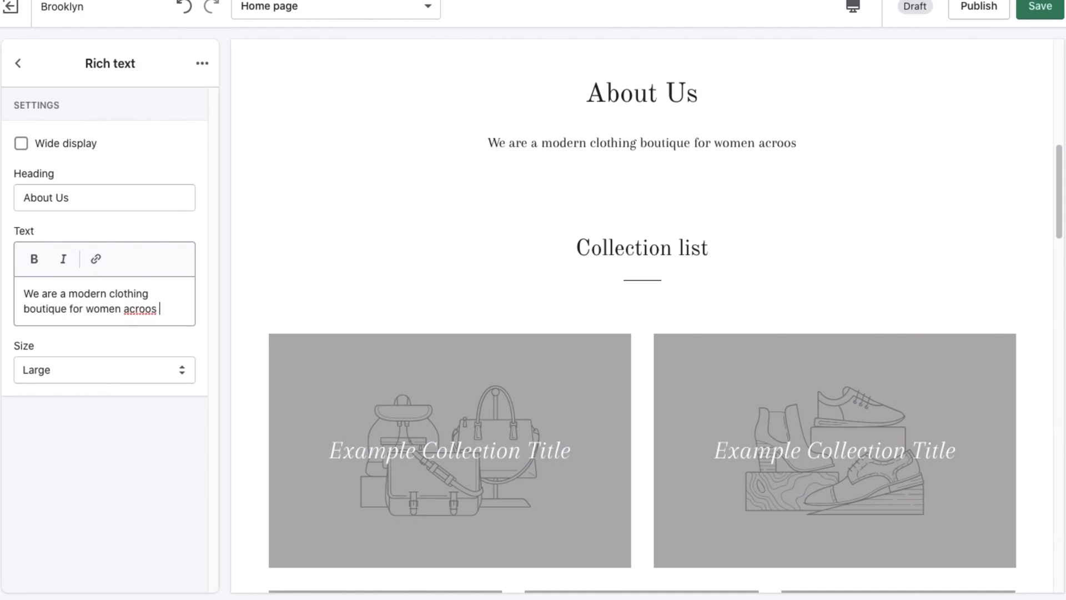
text(s the)
key(BackSpace)
key(BackSpace)
key(BackSpace)
key(BackSpace)
key(BackSpace)
key(BackSpace)
text(o)
key(BackSpace)
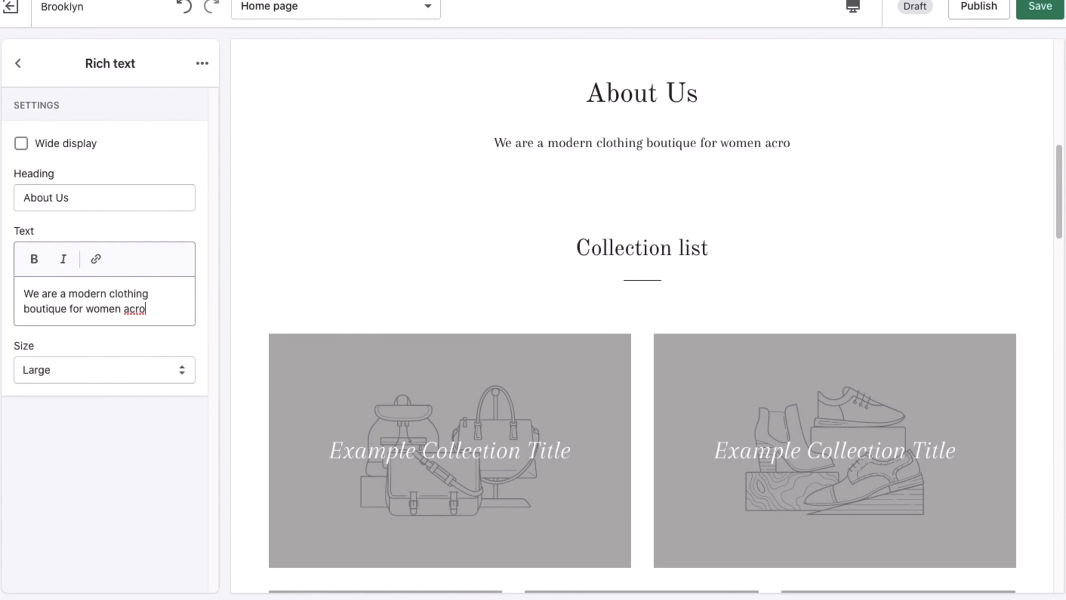
text(ss the wprld)
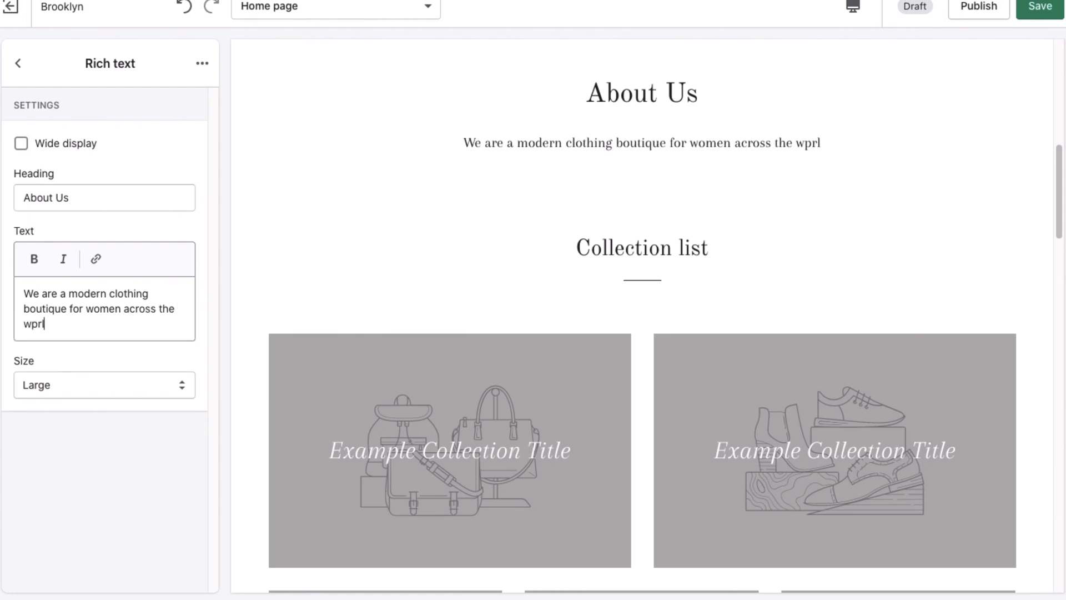
key(BackSpace)
key(BackSpace)
key(BackSpace)
key(BackSpace)
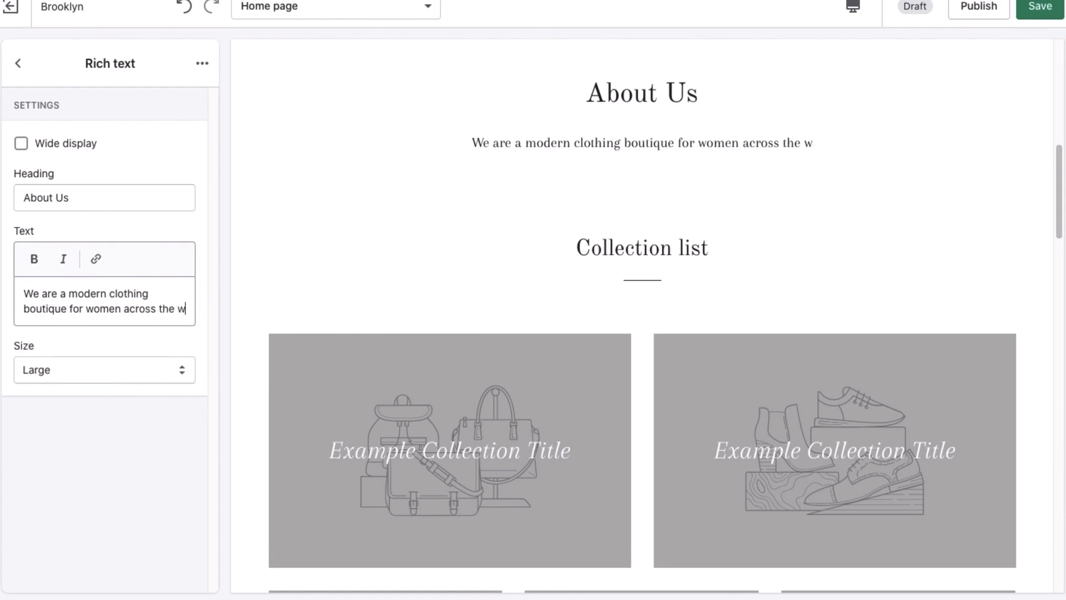
text(orld.)
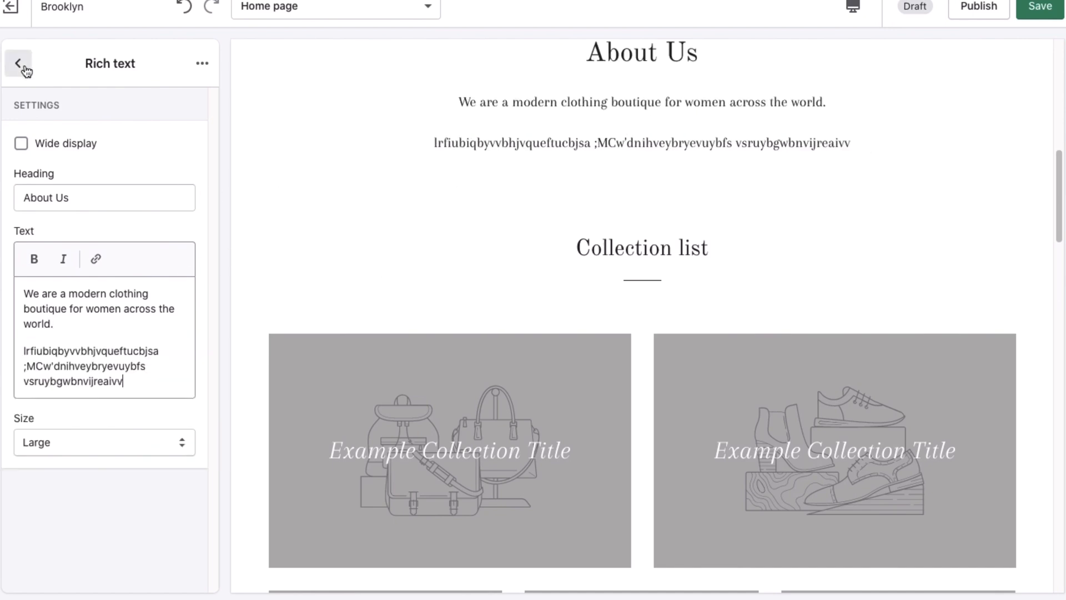
click(18, 63)
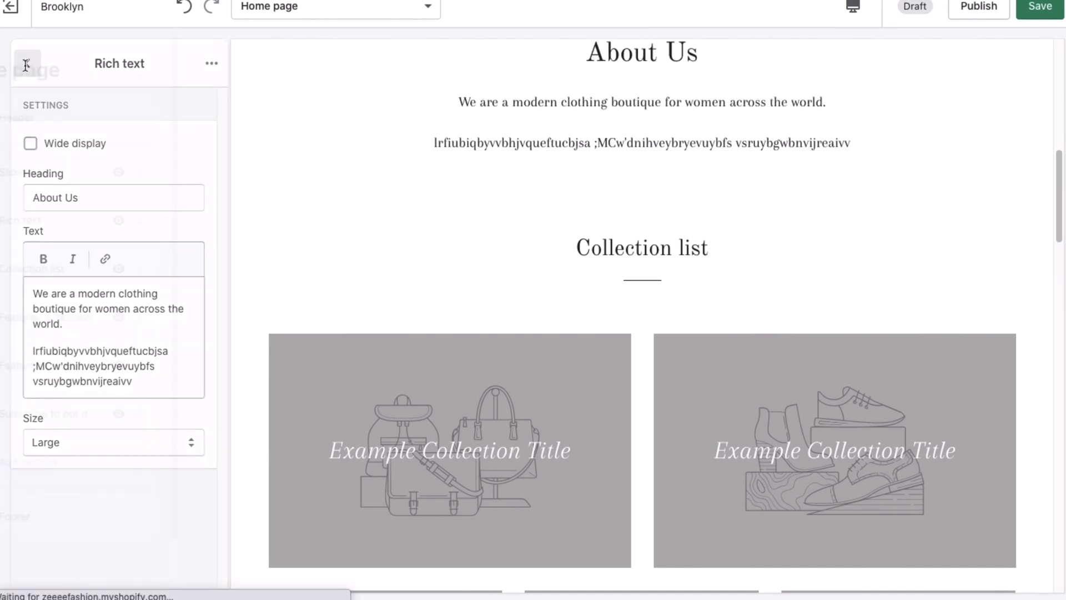
Hide the Collection list section, leaving Featured collection visible
scroll(428, 289, down, 3)
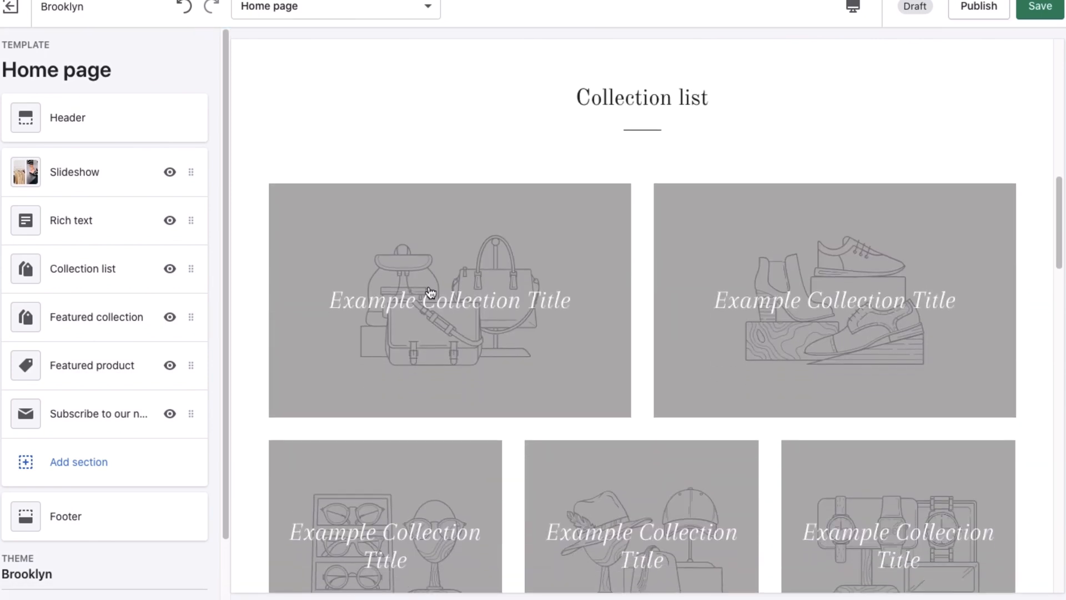
scroll(86, 371, down, 1)
scroll(86, 371, down, 1)
scroll(86, 373, up, 1)
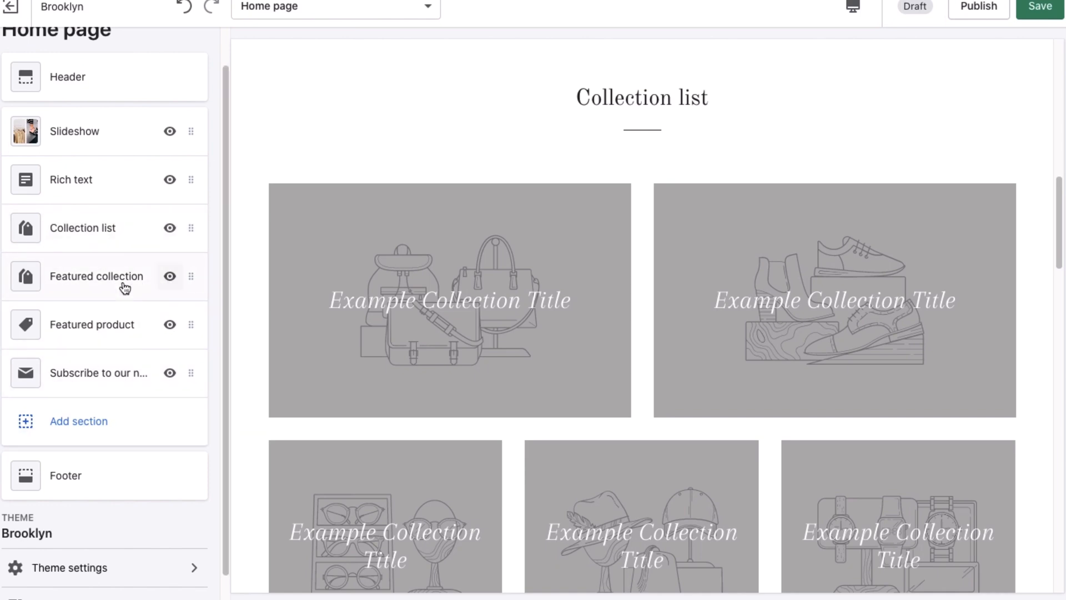
click(168, 281)
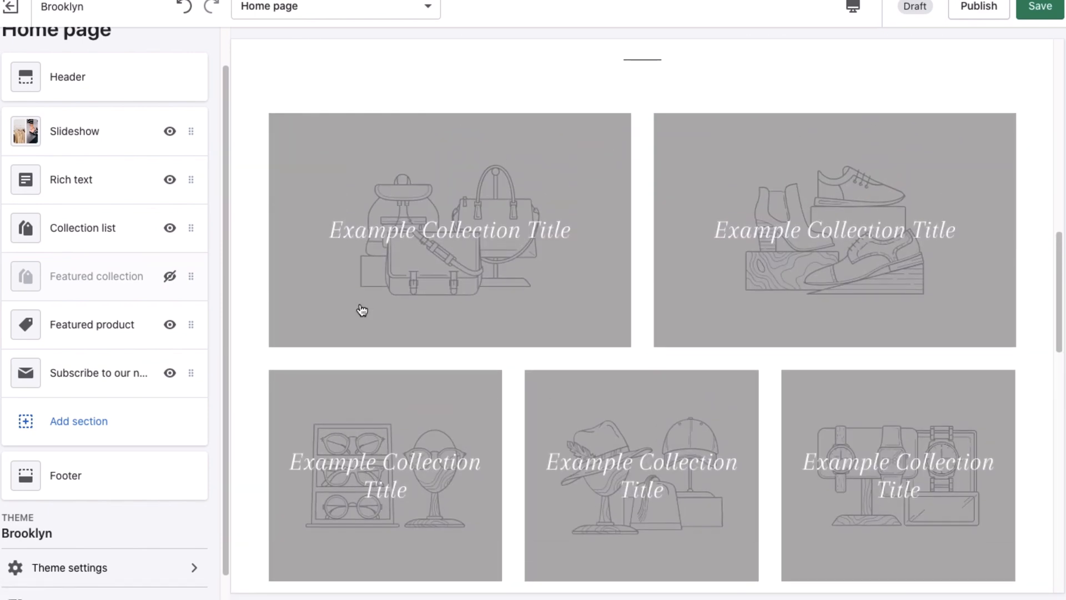
click(169, 279)
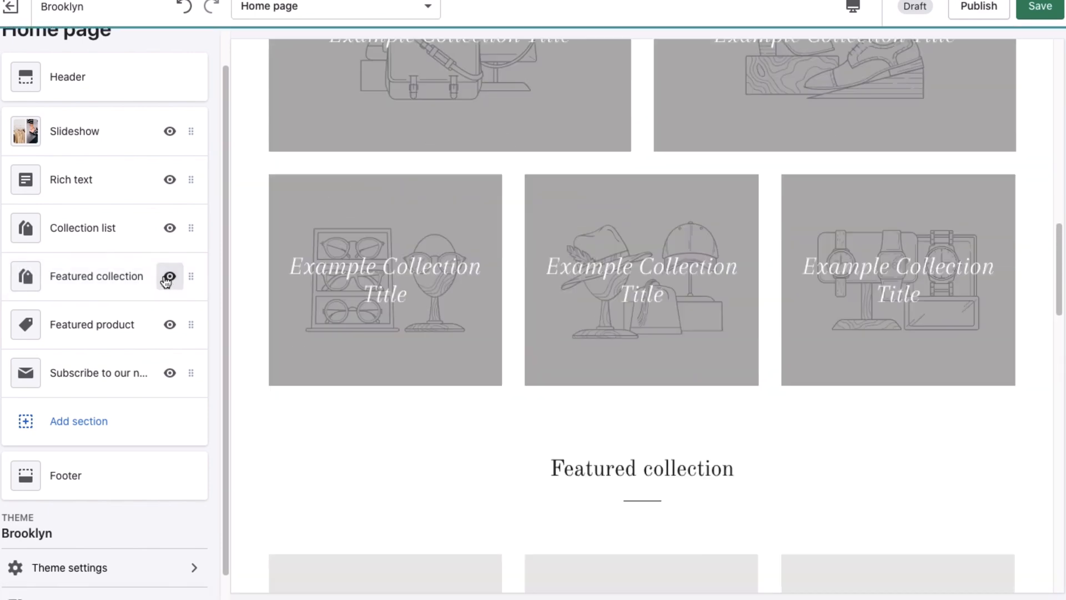
scroll(416, 176, up, 5)
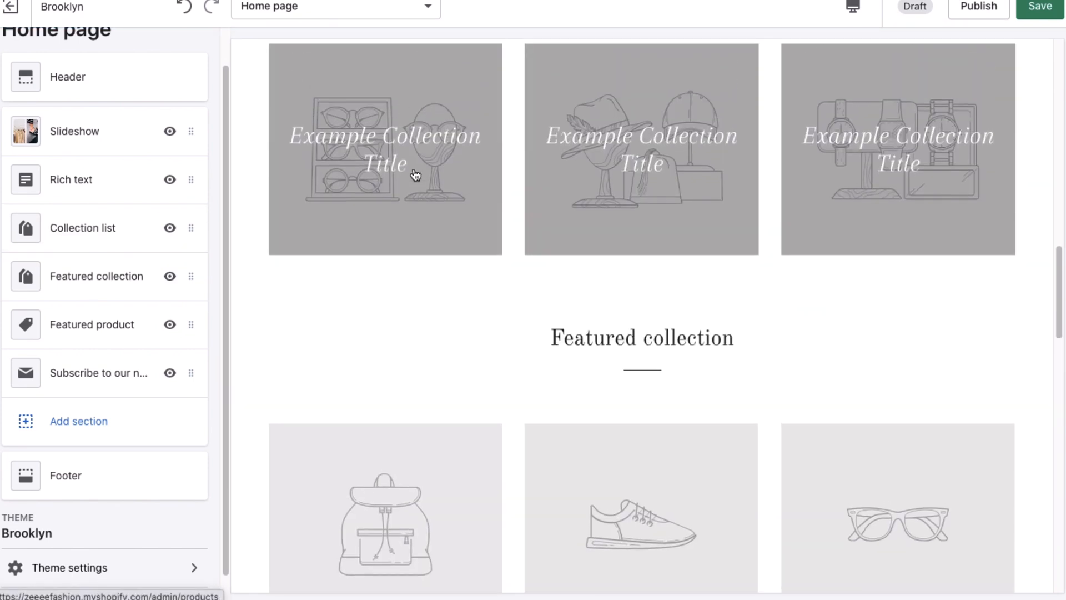
click(170, 228)
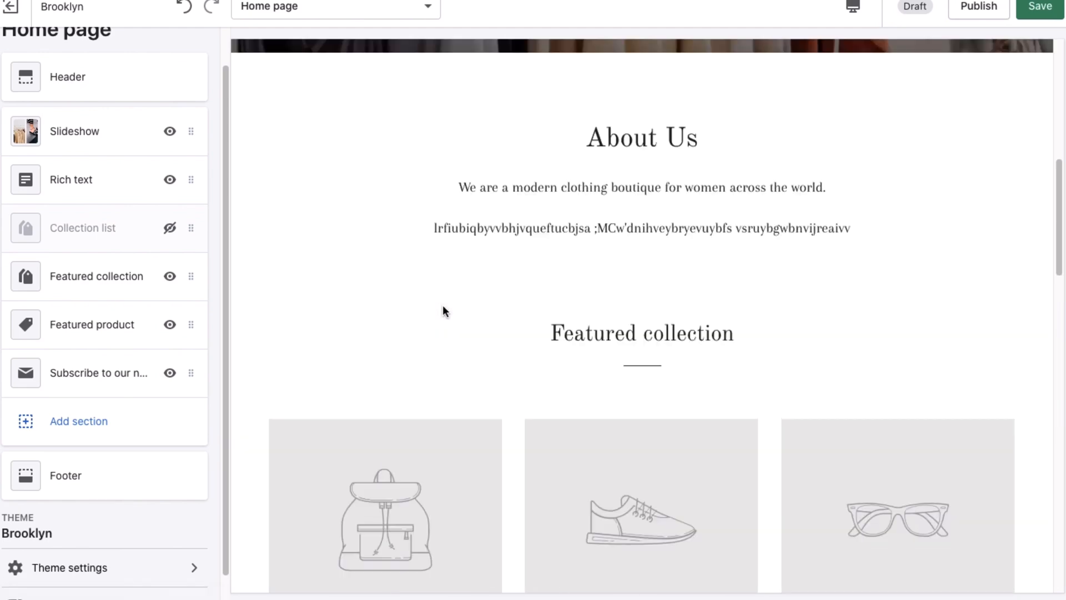
Move Collection list and Featured collection below the newsletter signup
scroll(443, 307, down, 3)
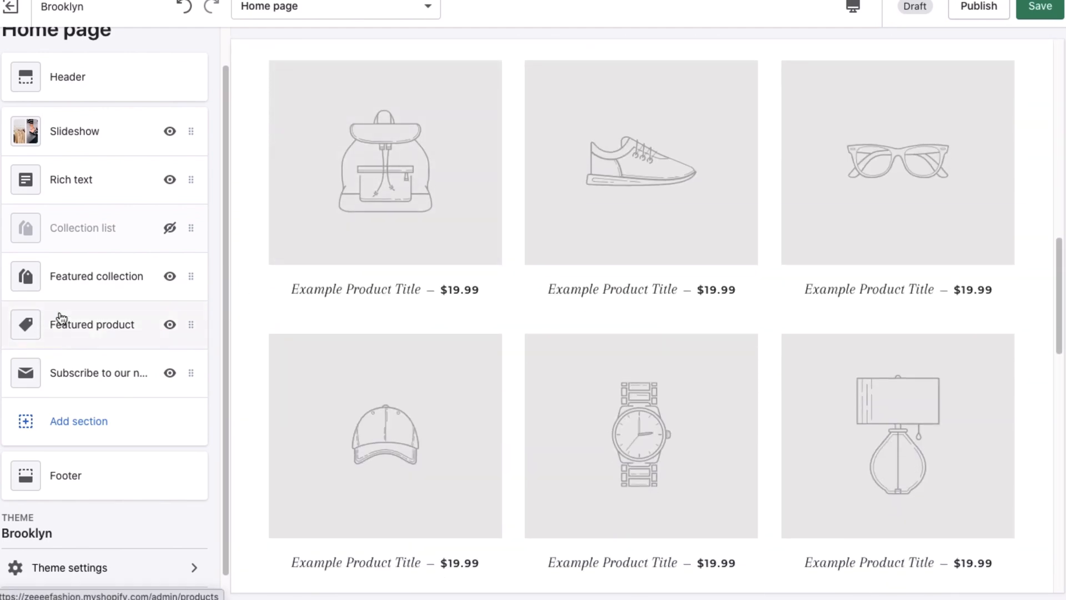
drag(190, 229, 148, 388)
drag(141, 241, 75, 411)
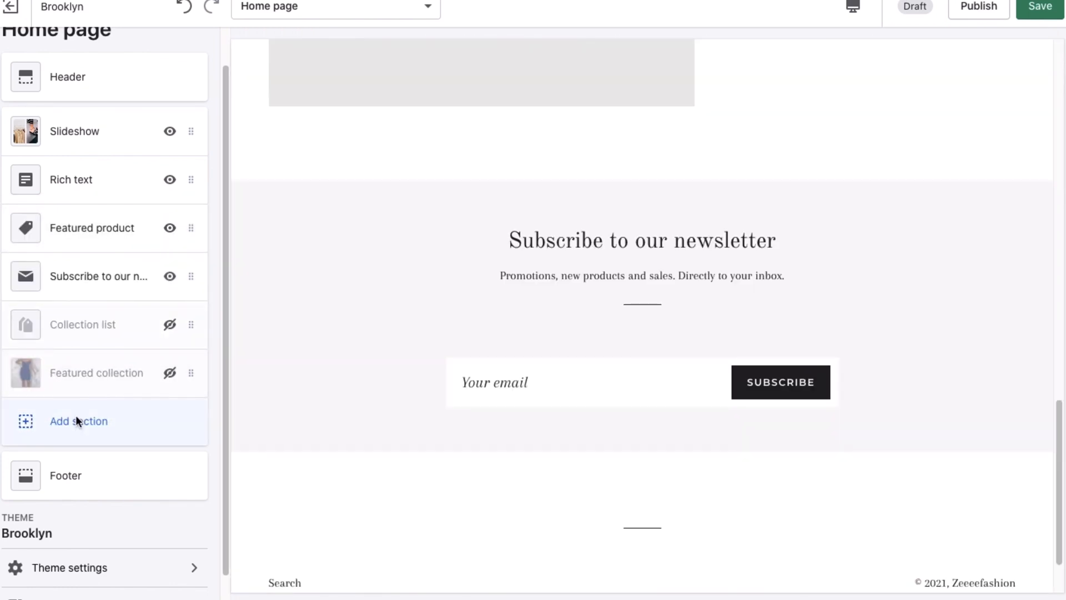
Add a new Collection list section to the home page
click(75, 416)
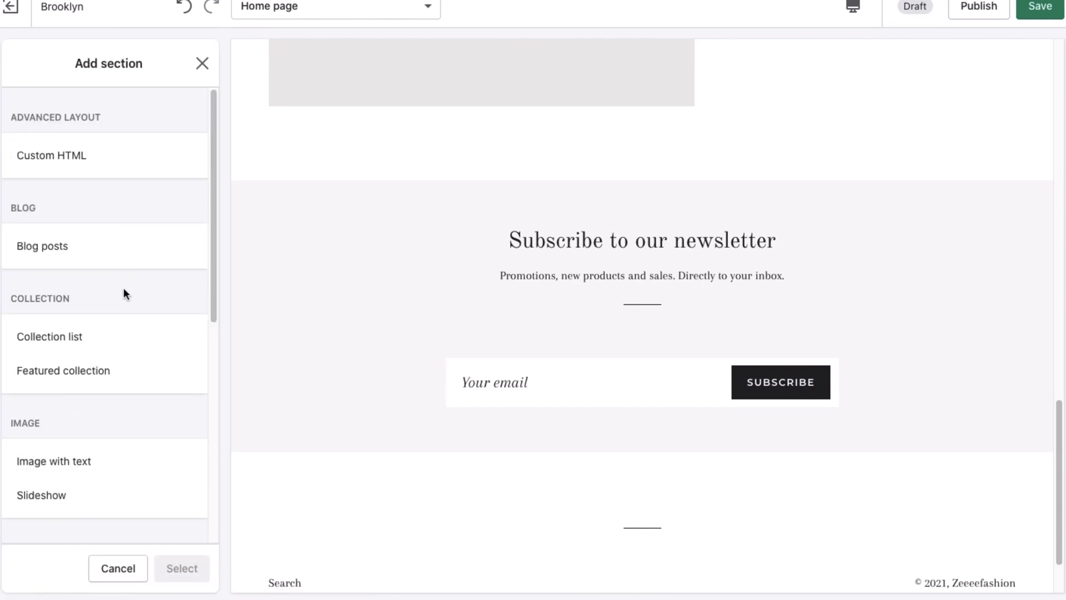
scroll(123, 293, down, 2)
click(74, 243)
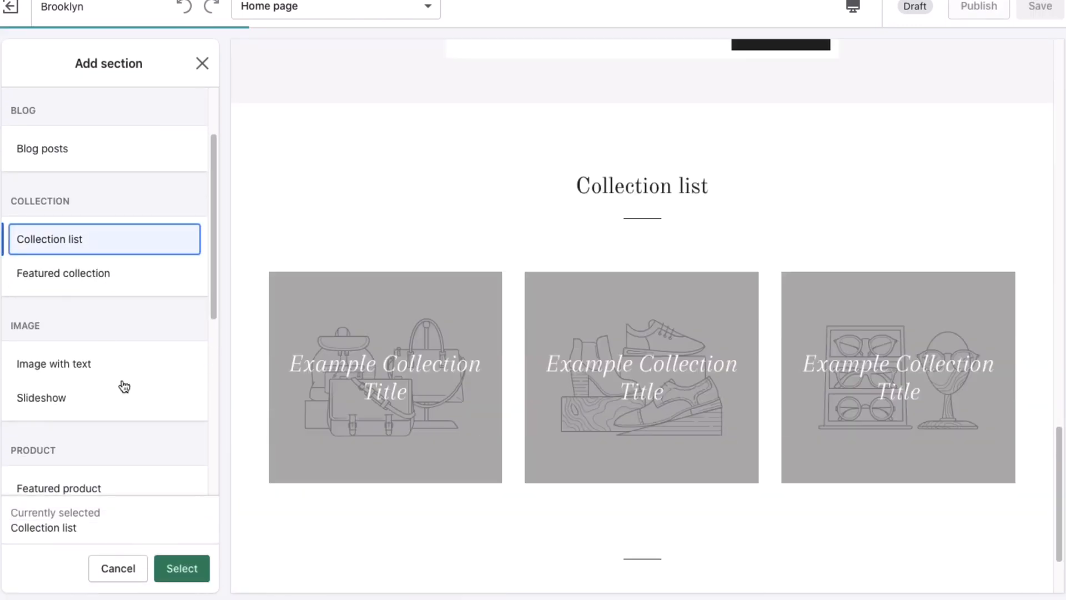
click(181, 565)
Assign the Dresses collection to the first tile and Shoes to the second
click(78, 145)
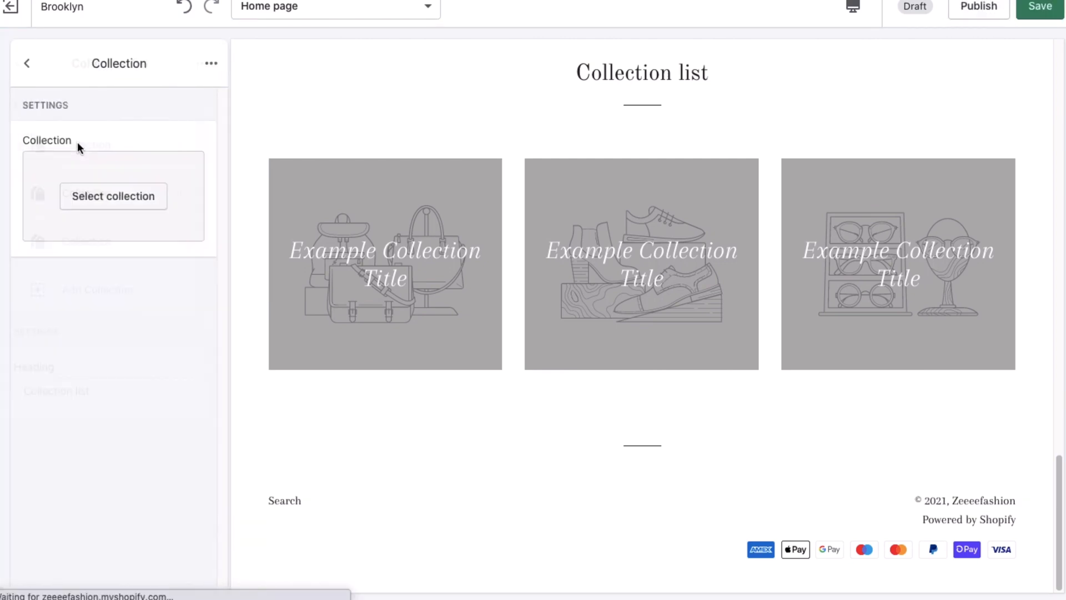
click(86, 196)
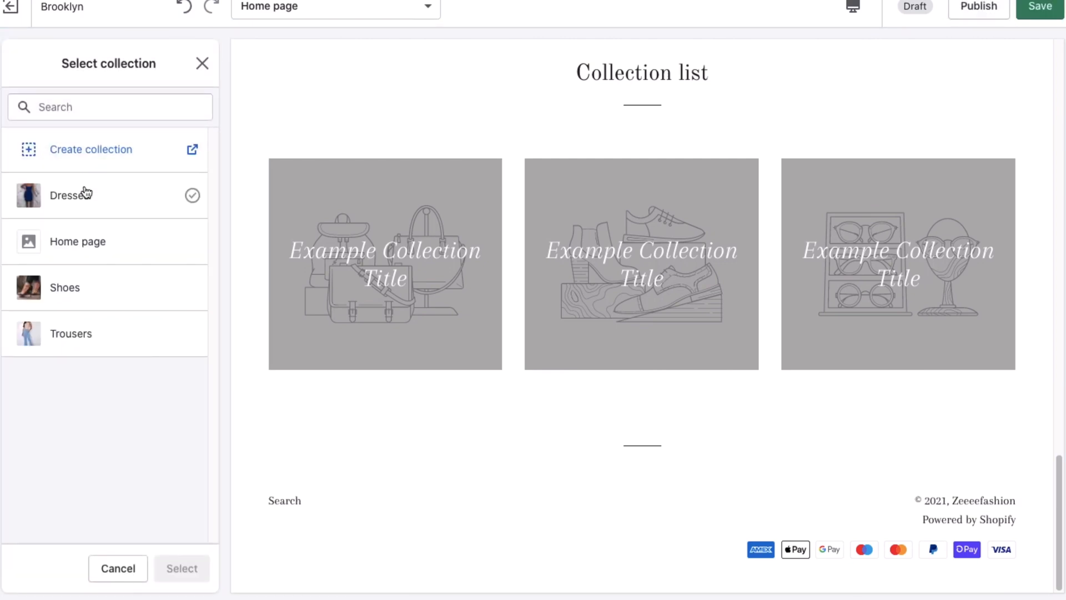
click(86, 194)
click(179, 568)
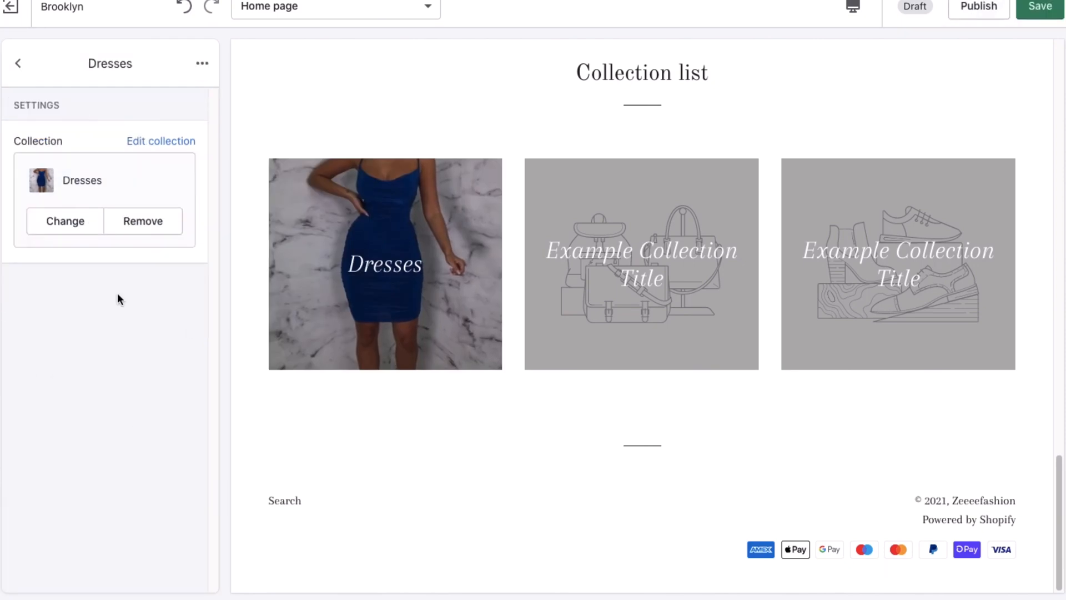
click(24, 63)
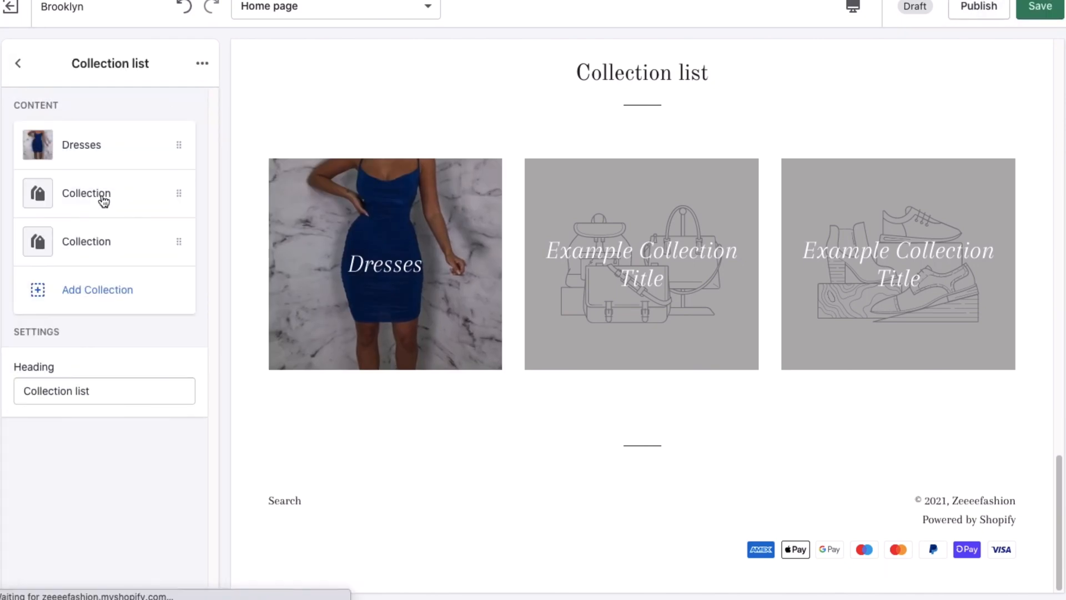
click(99, 199)
click(110, 198)
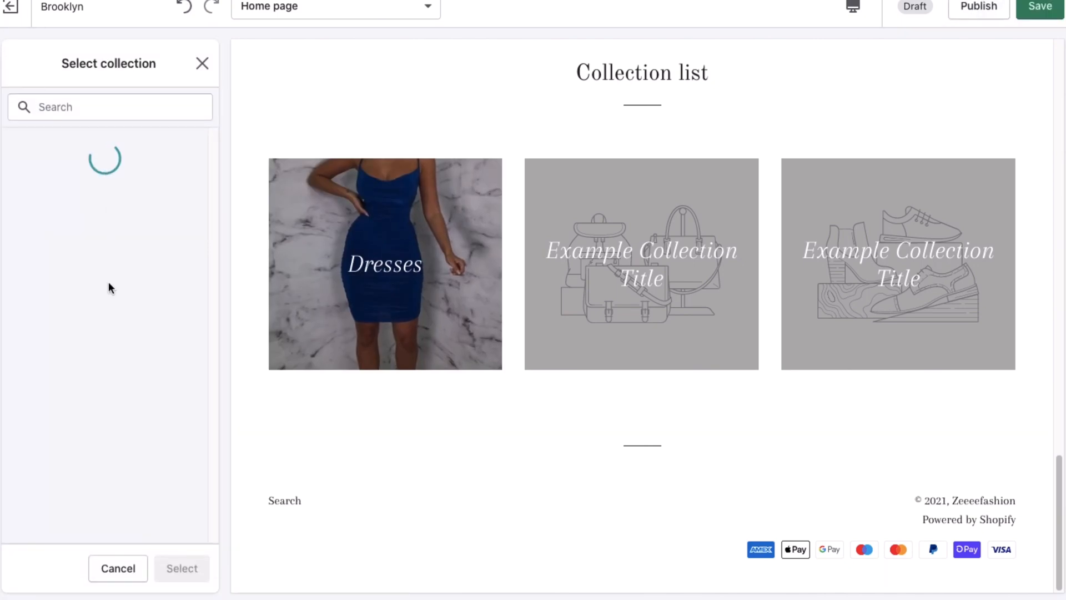
click(68, 293)
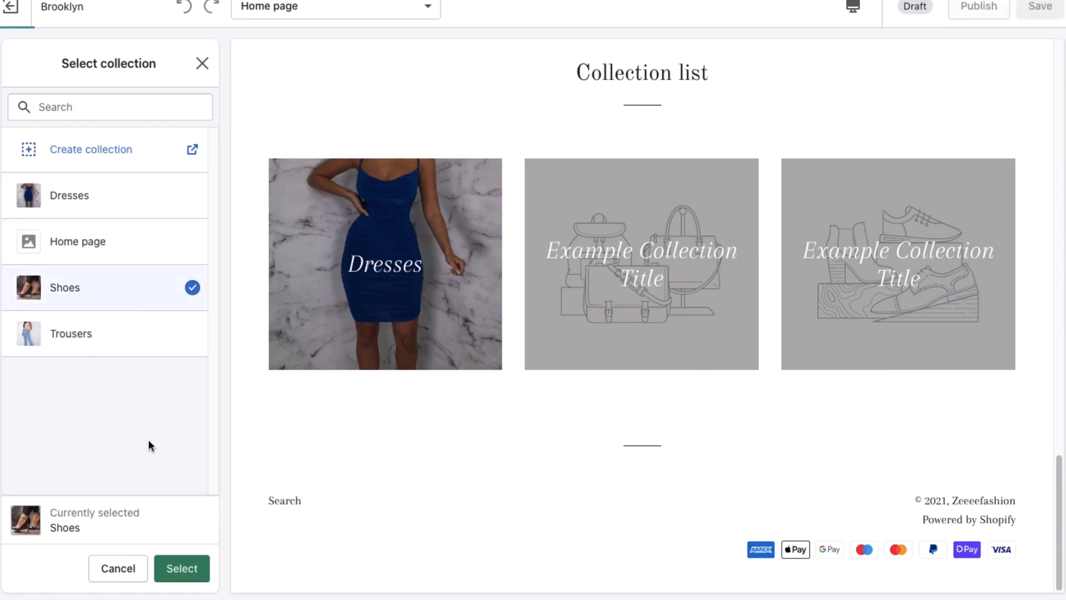
click(190, 568)
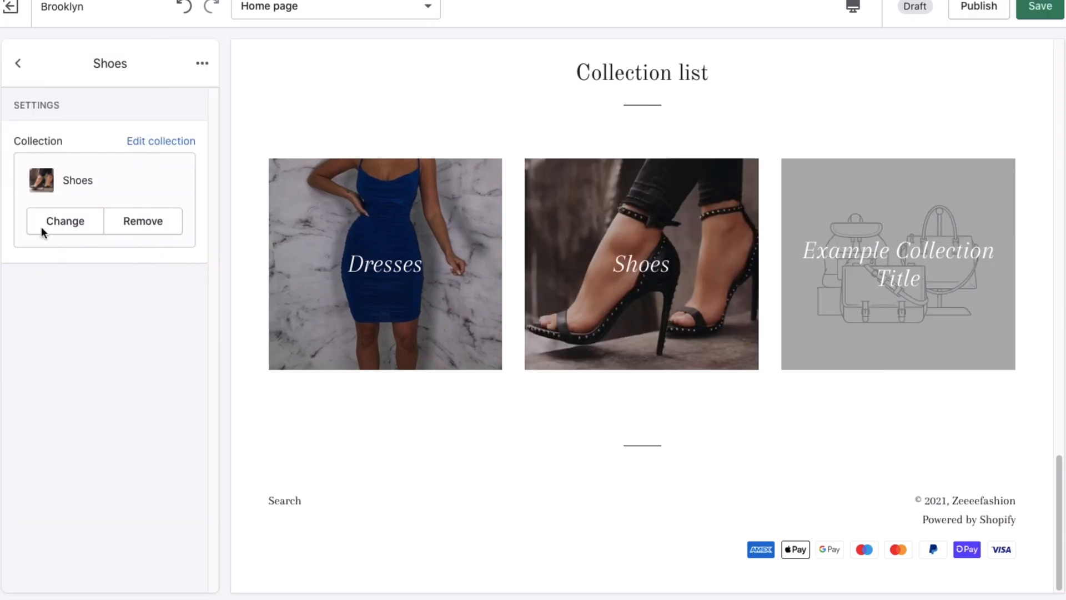
click(18, 63)
Assign the Trousers collection to the third tile and return to the section list
click(82, 239)
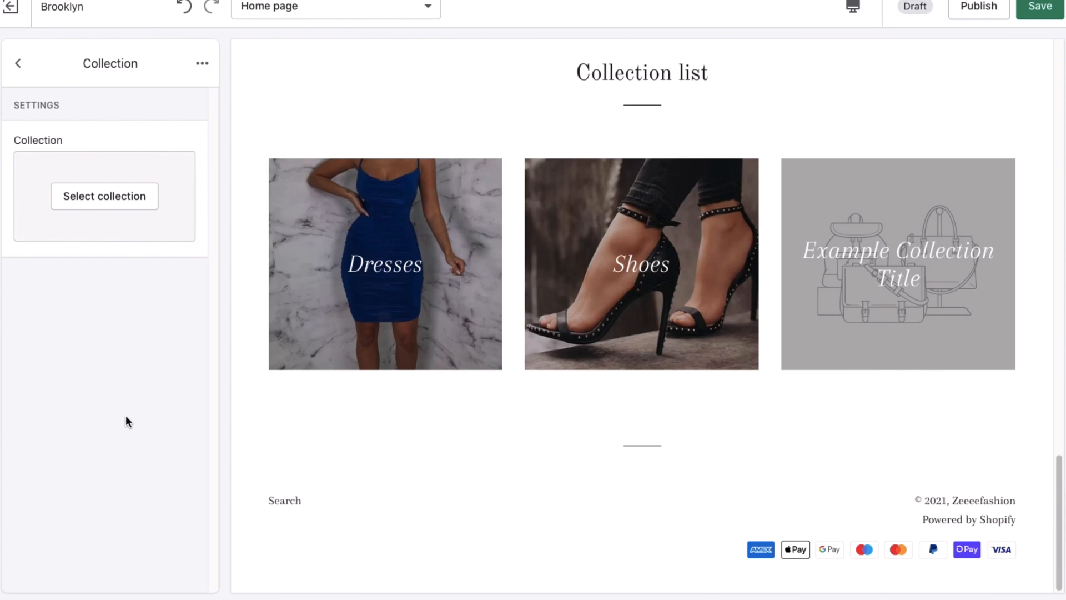
click(106, 197)
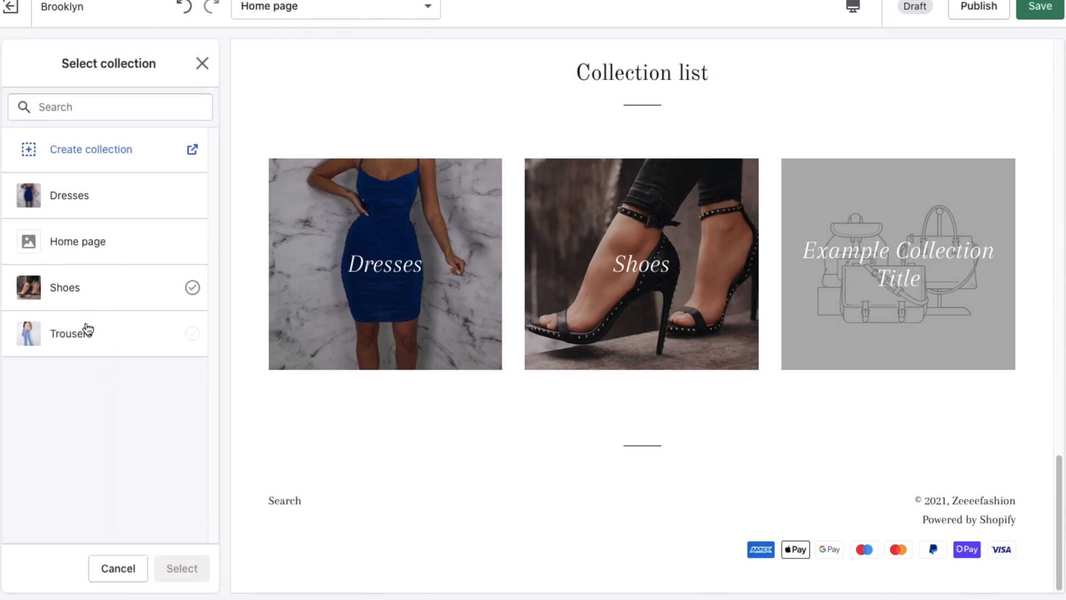
click(87, 330)
click(183, 569)
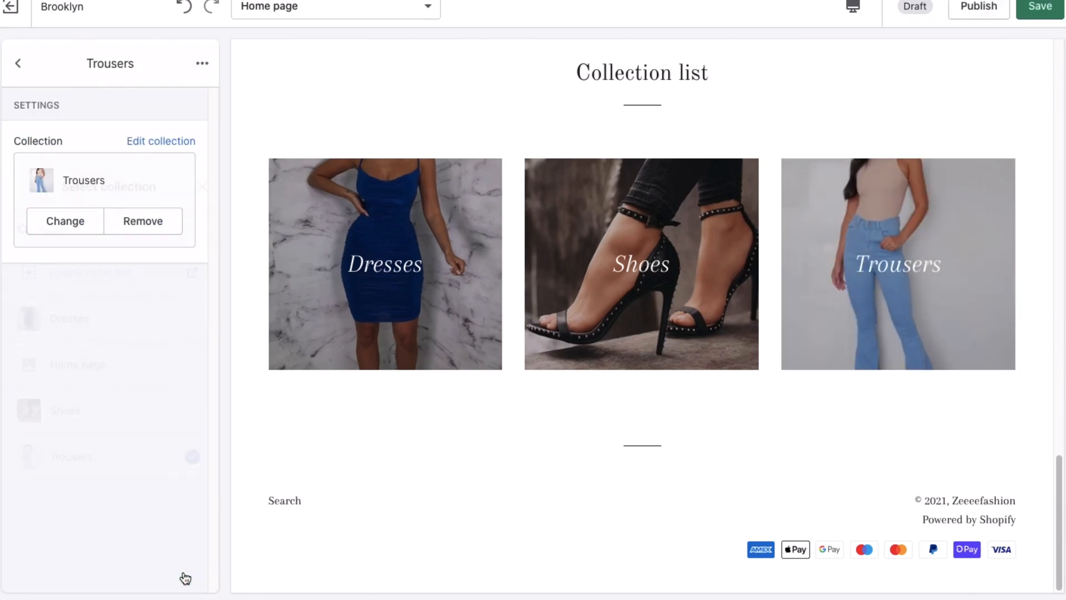
click(23, 63)
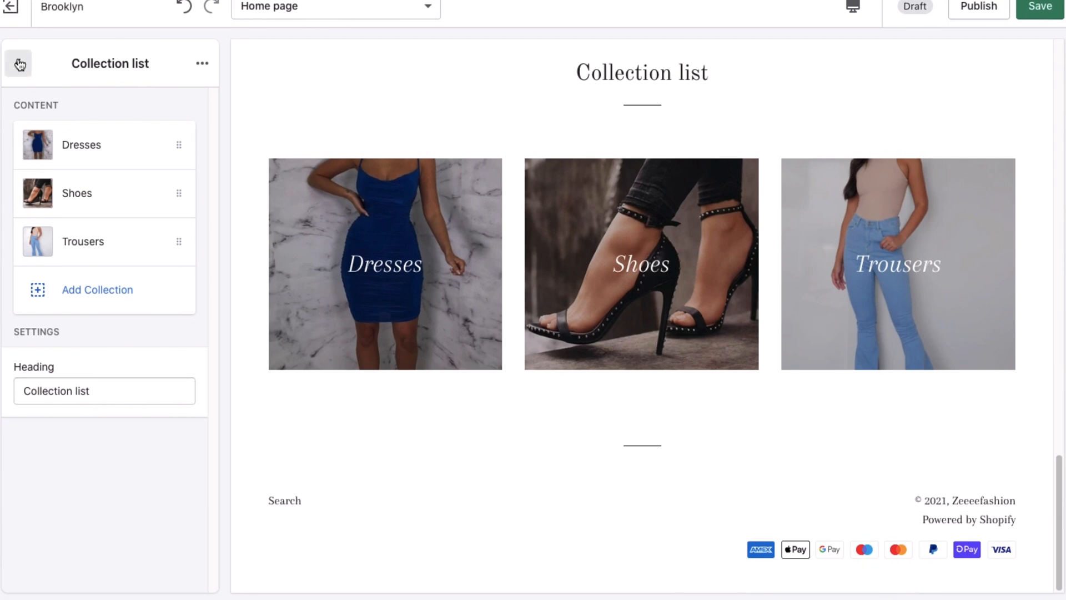
click(20, 65)
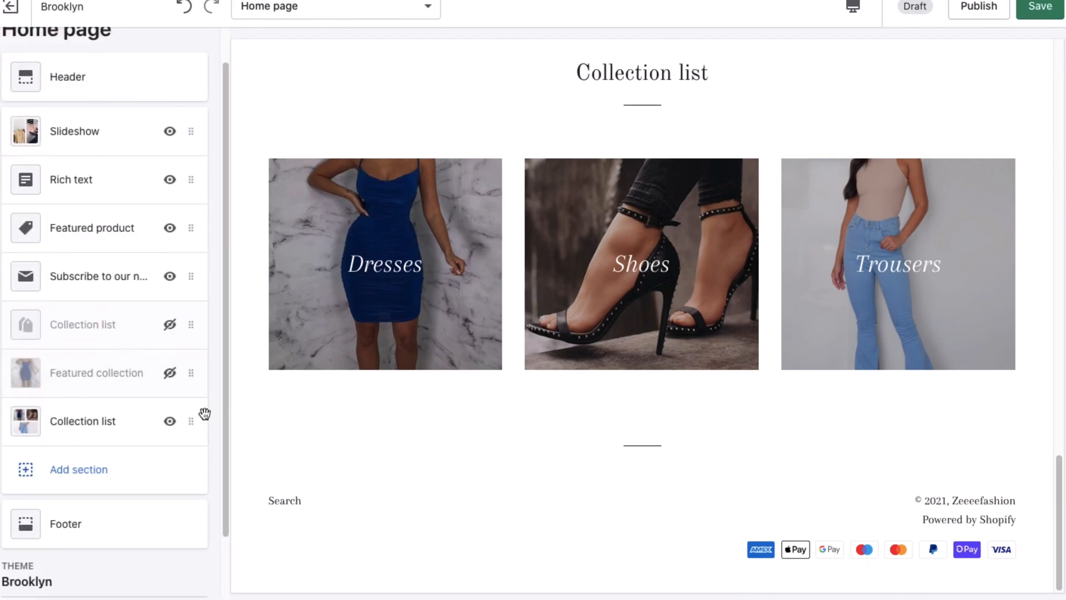
Move the new Collection list below Rich text and retitle it 'Explore Our Collection'
drag(204, 414, 87, 233)
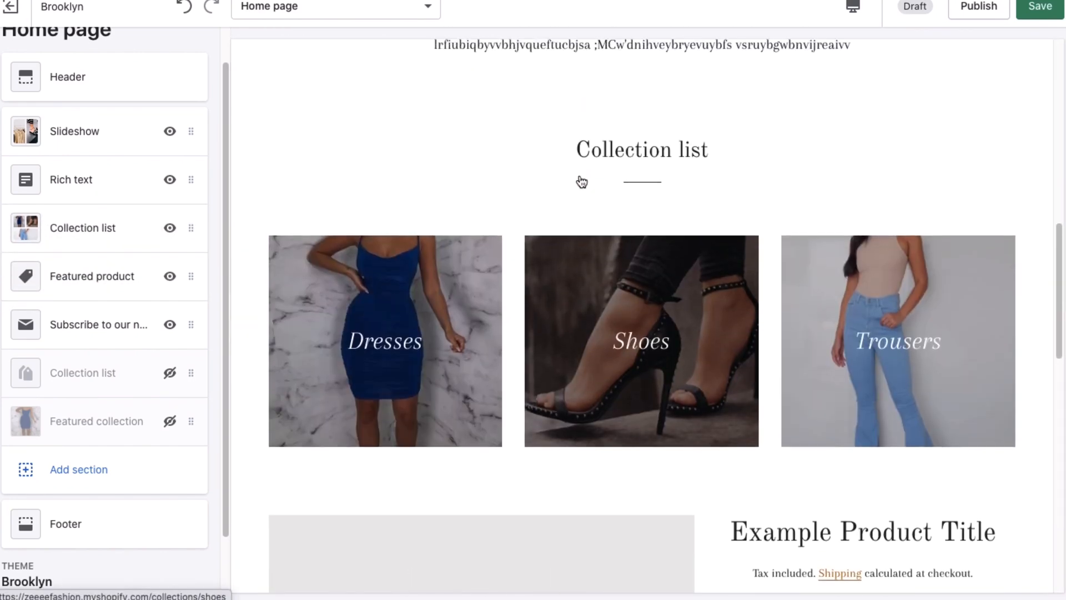
click(100, 231)
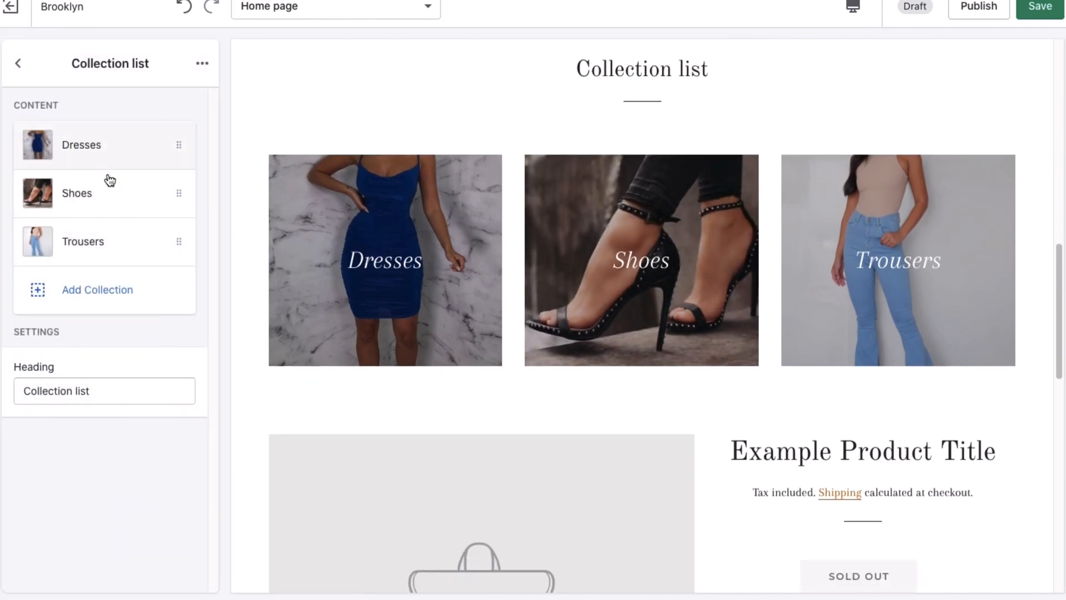
click(124, 386)
drag(124, 386, 16, 388)
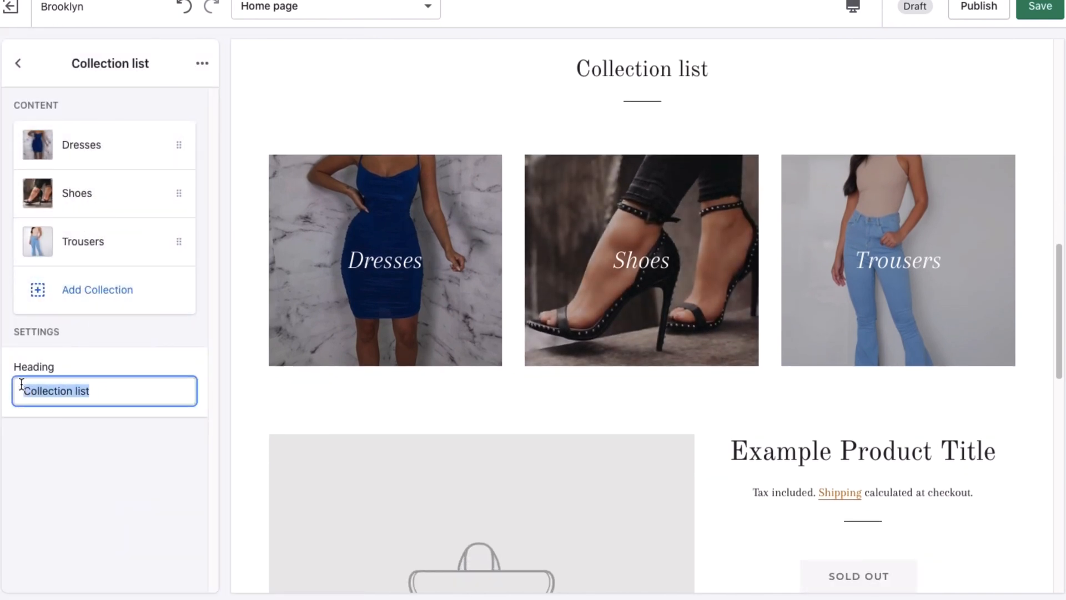
key(BackSpace)
text(S)
key(BackSpace)
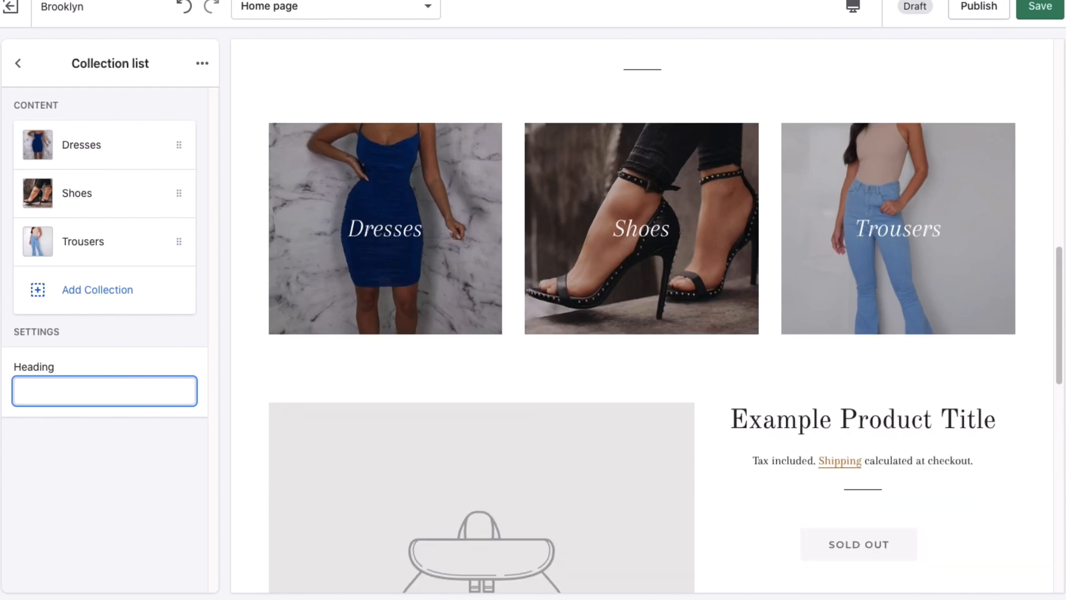
text(X)
key(BackSpace)
text(Exp)
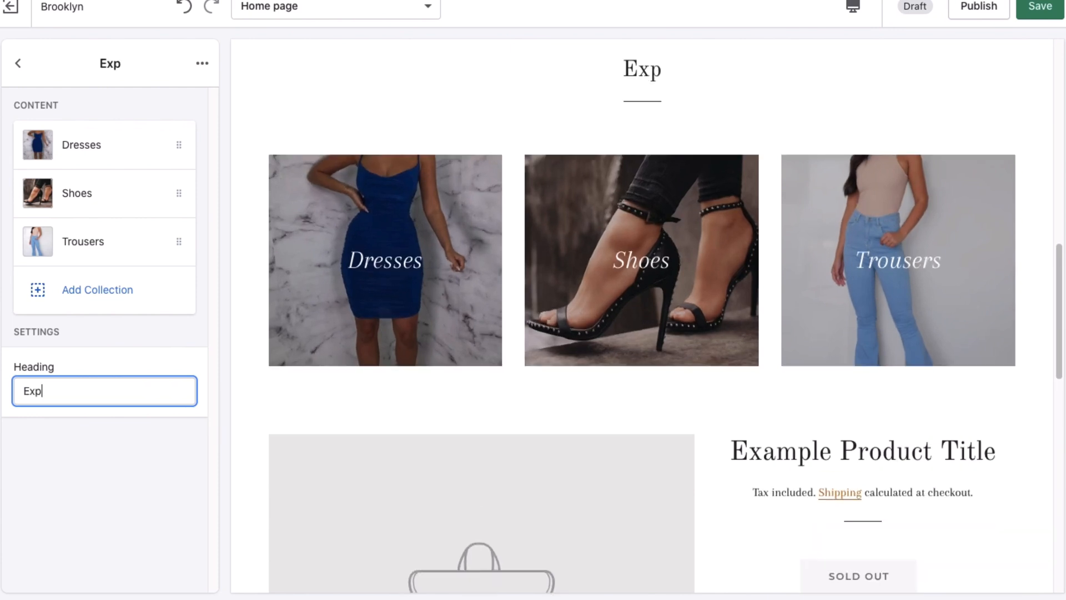
text(lore Our )
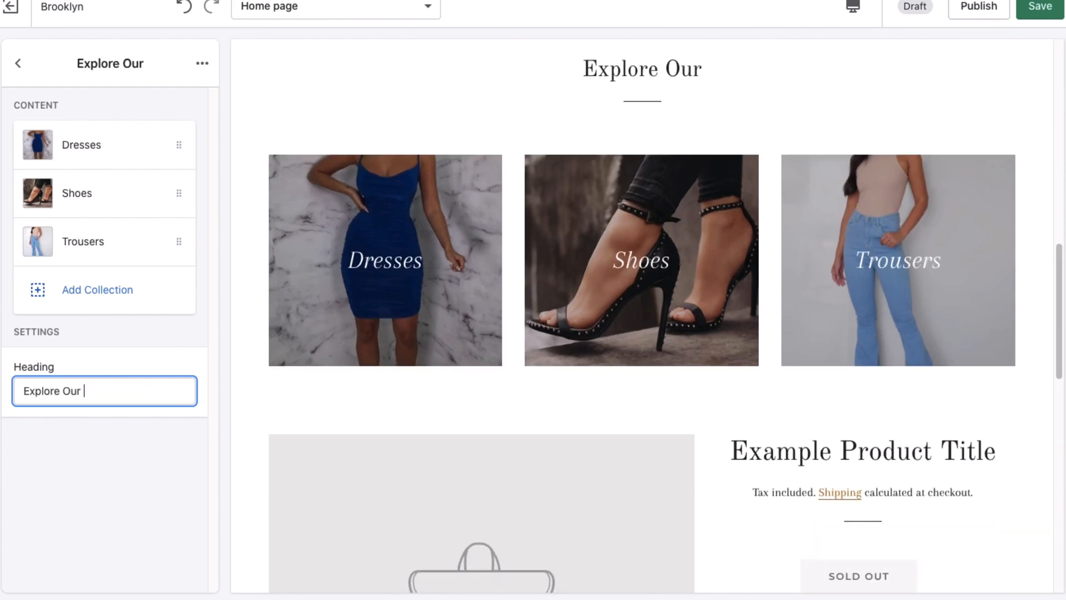
text(Collection)
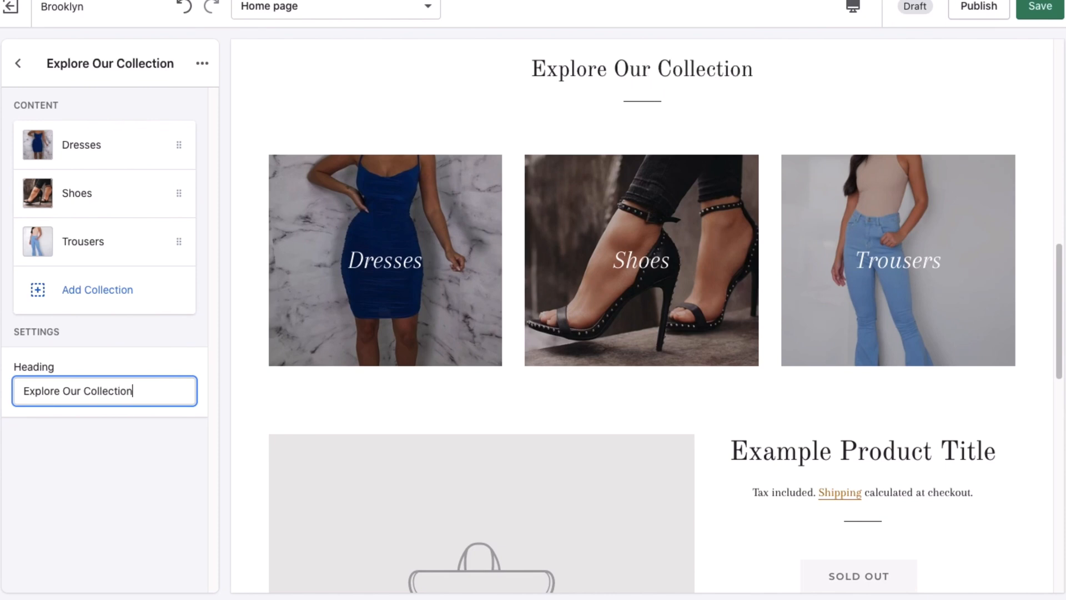
Feature the Black bodycon dress (£50.00) in the Featured product section
click(18, 63)
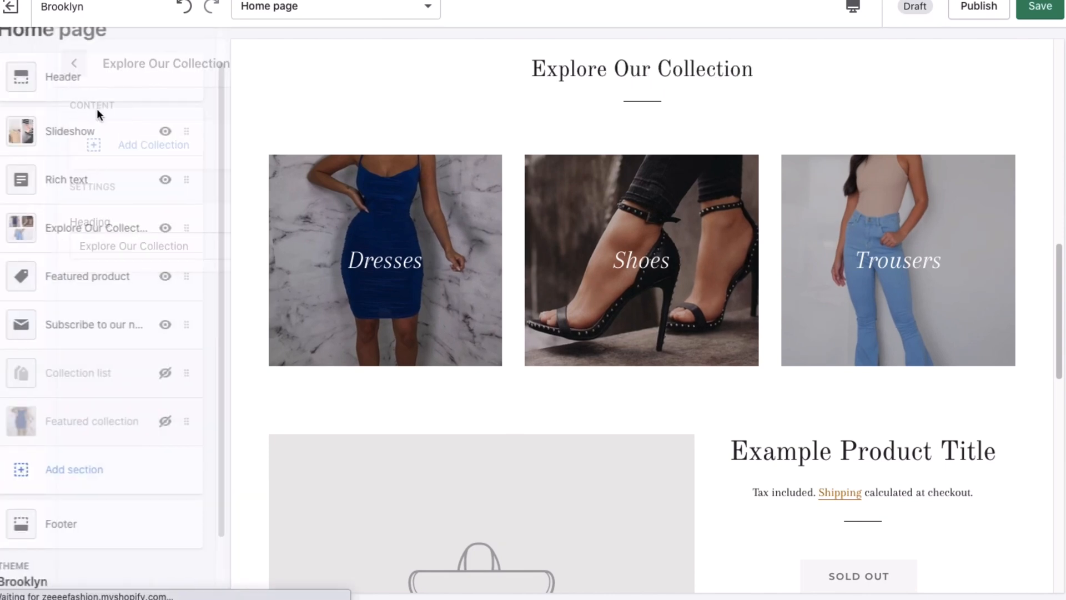
click(91, 283)
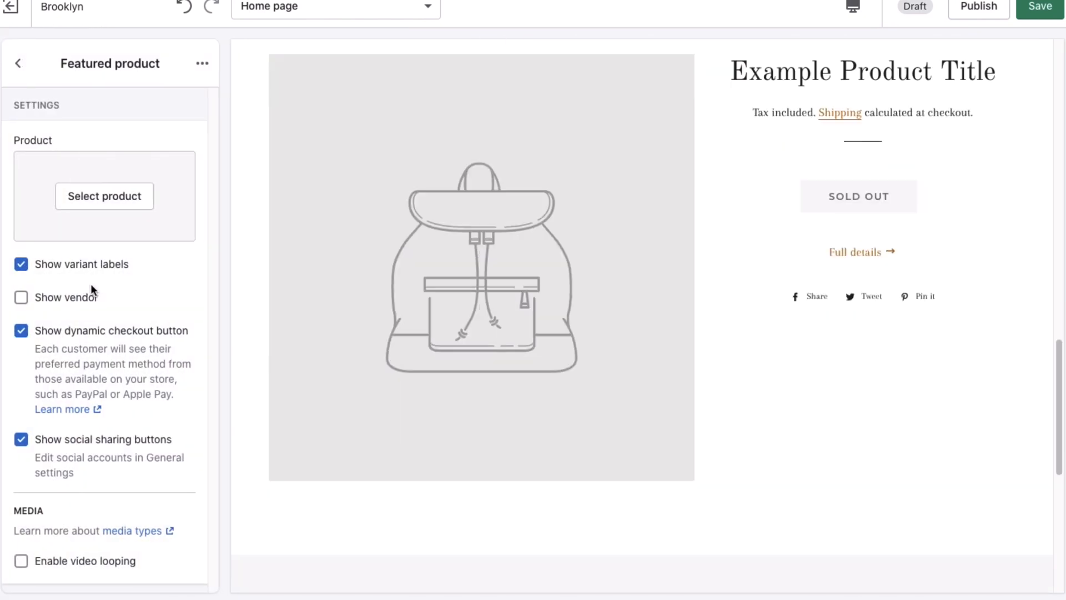
click(117, 198)
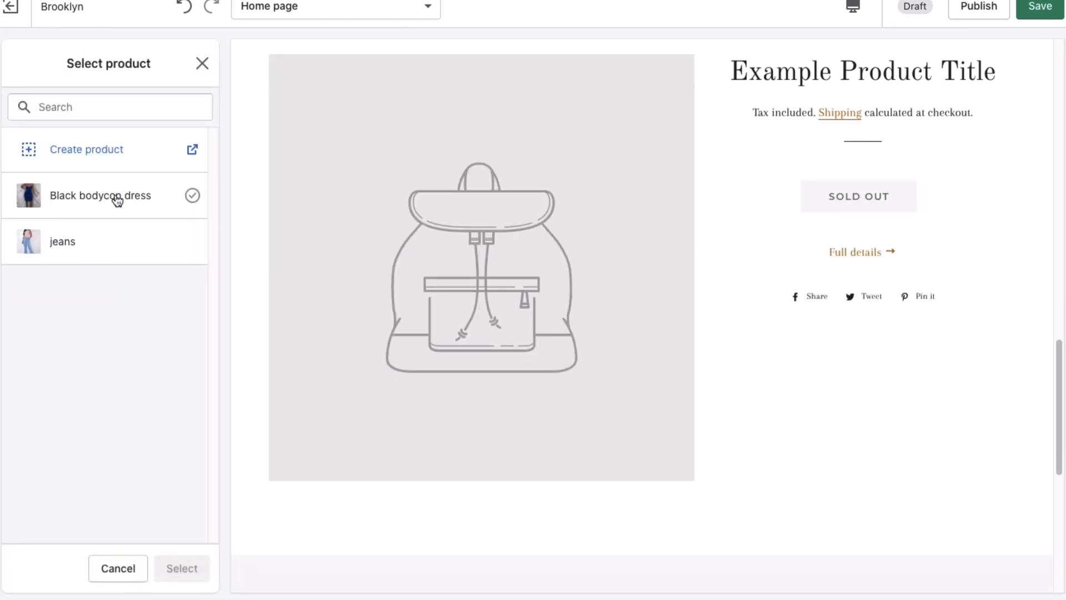
click(117, 199)
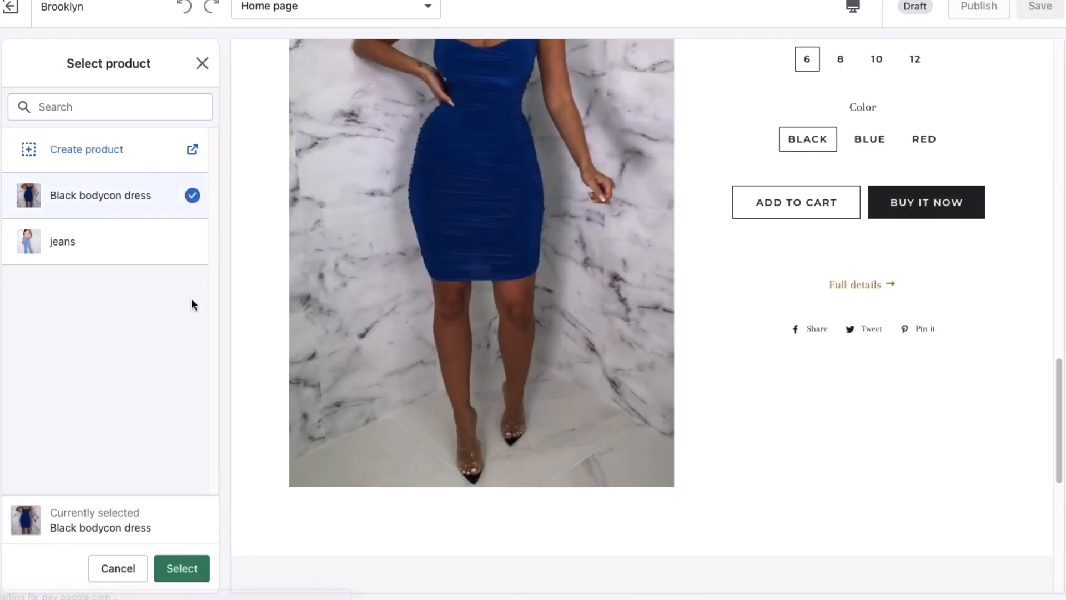
scroll(421, 217, up, 7)
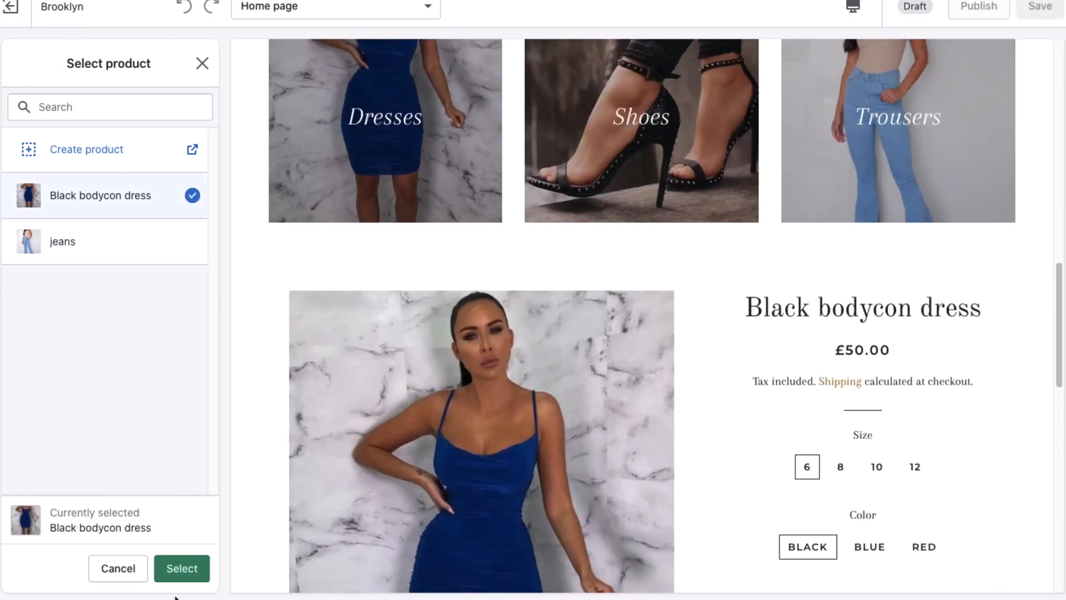
click(184, 569)
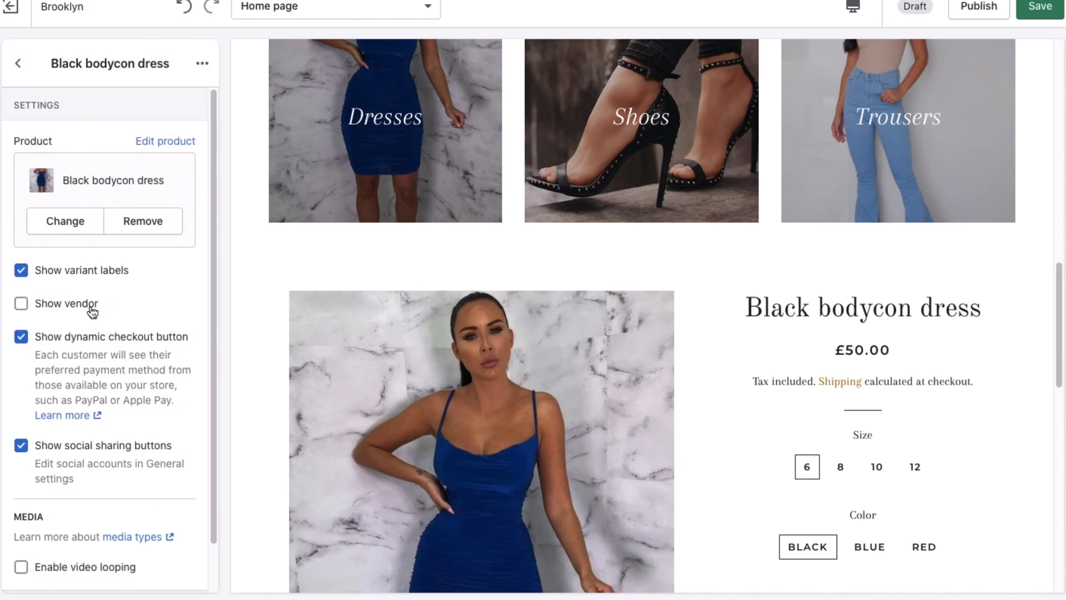
scroll(92, 313, down, 1)
scroll(573, 412, down, 5)
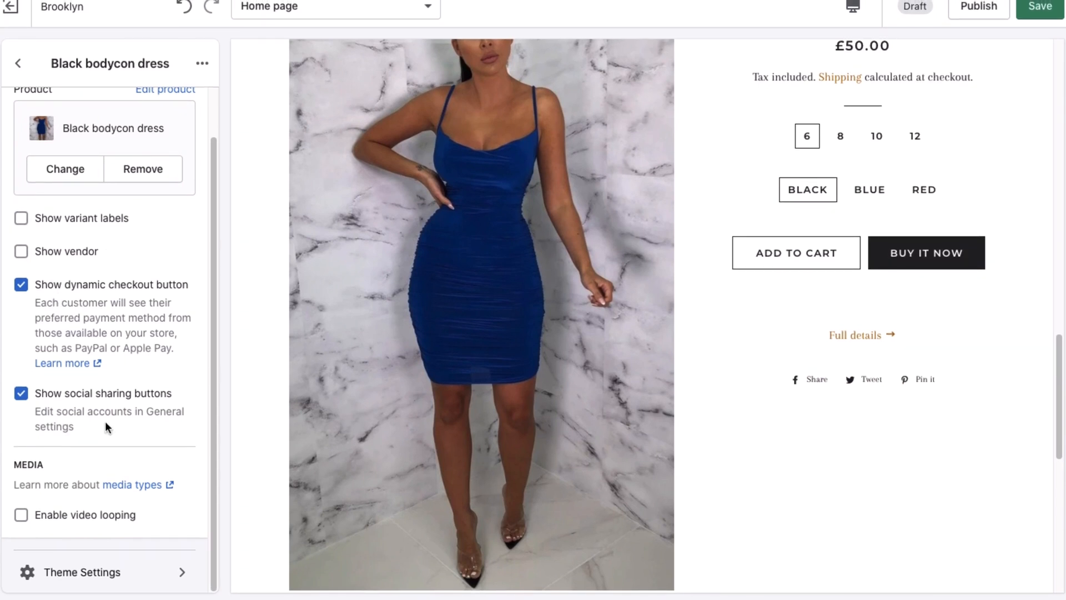
scroll(65, 492, up, 2)
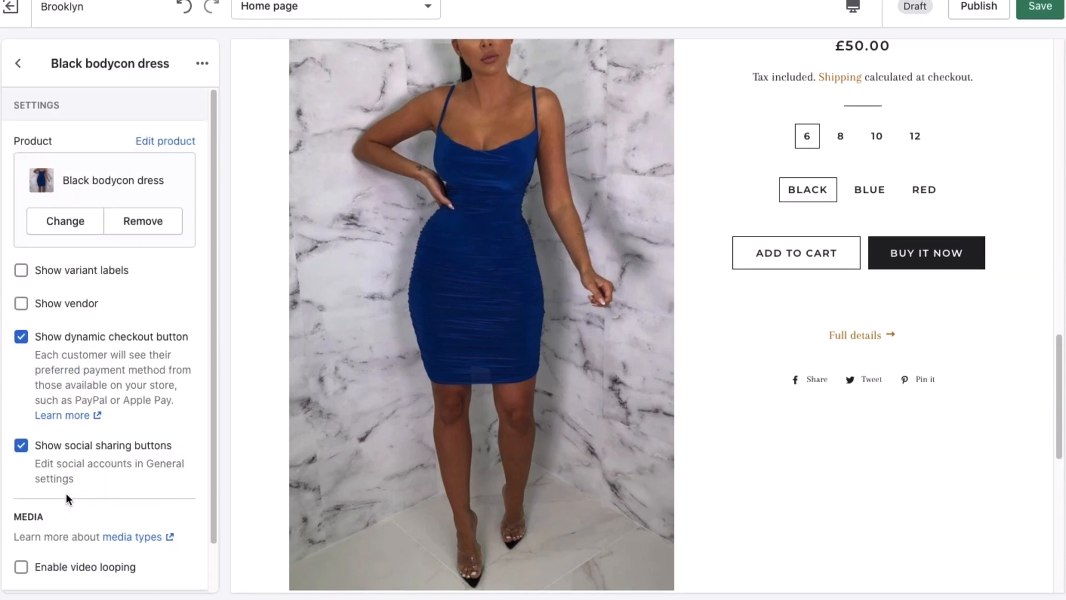
click(19, 64)
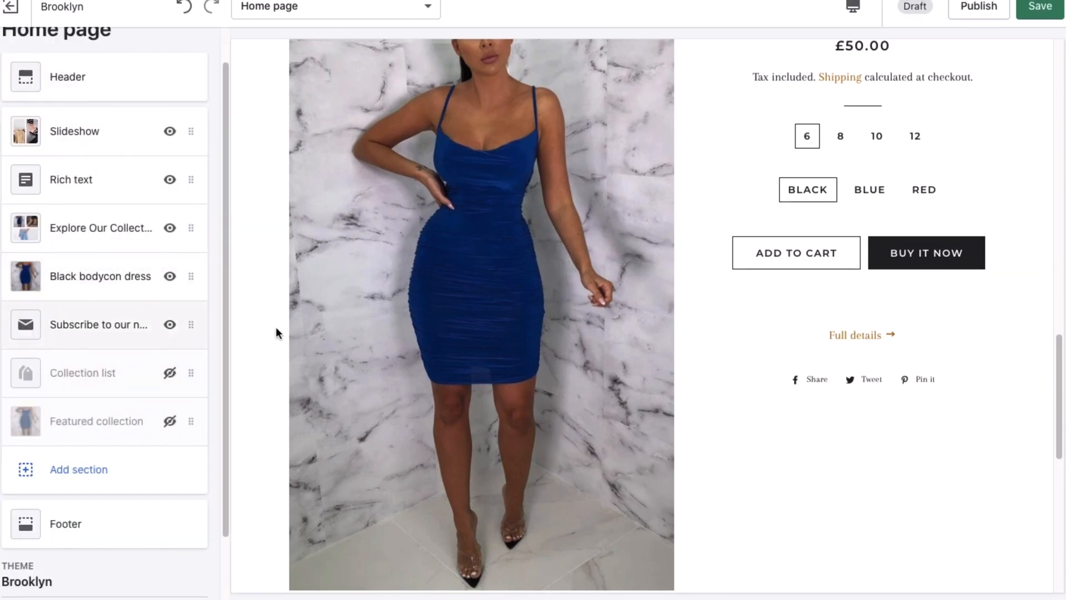
Change the newsletter section heading to 'Join The Zee Squad'
scroll(579, 372, down, 10)
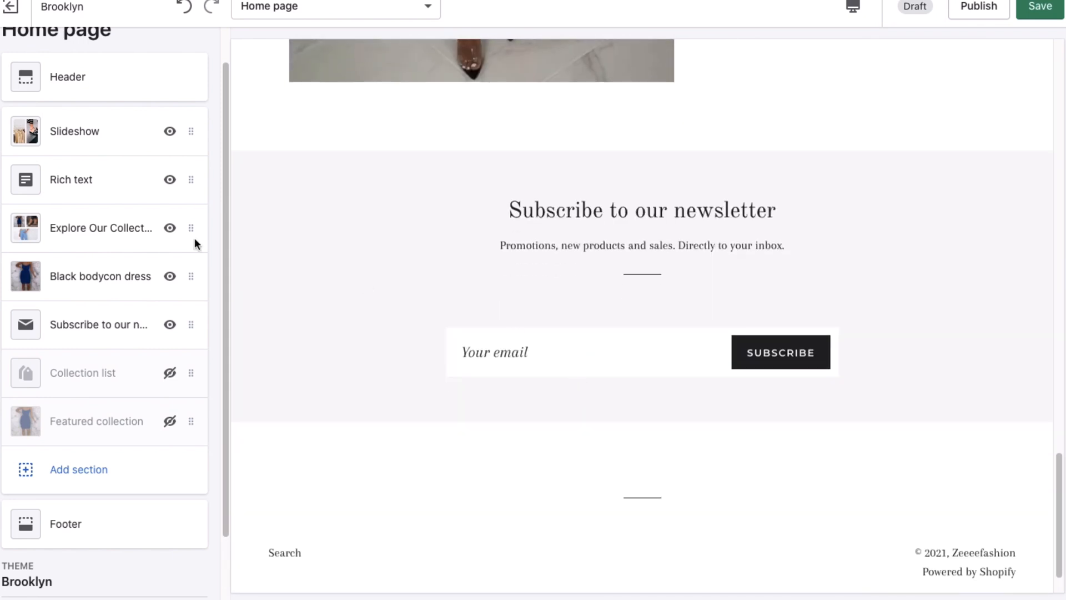
click(82, 326)
drag(164, 165, 32, 164)
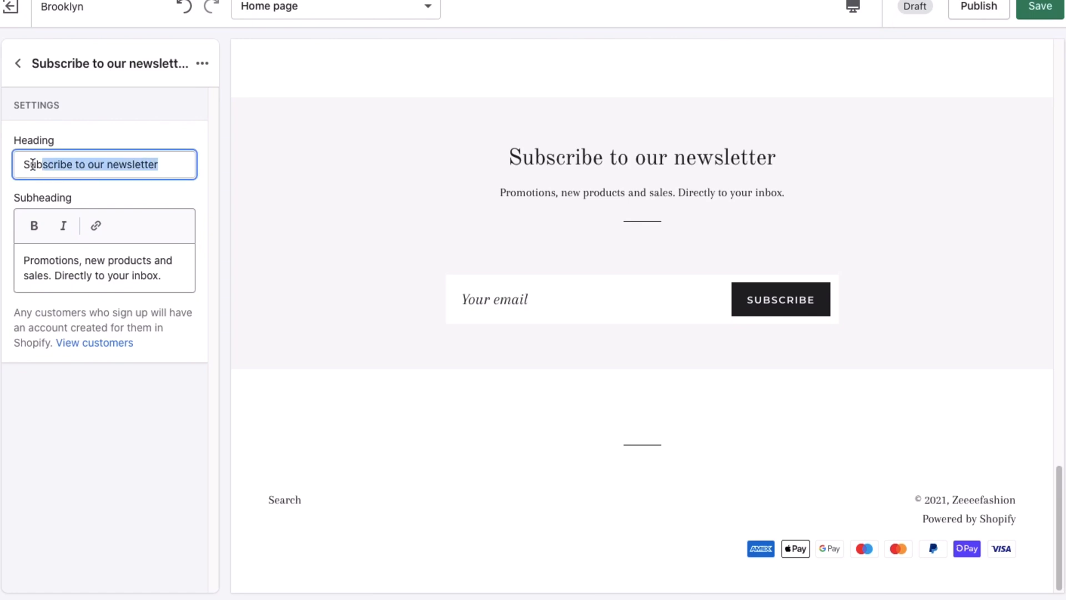
key(BackSpace)
text(J)
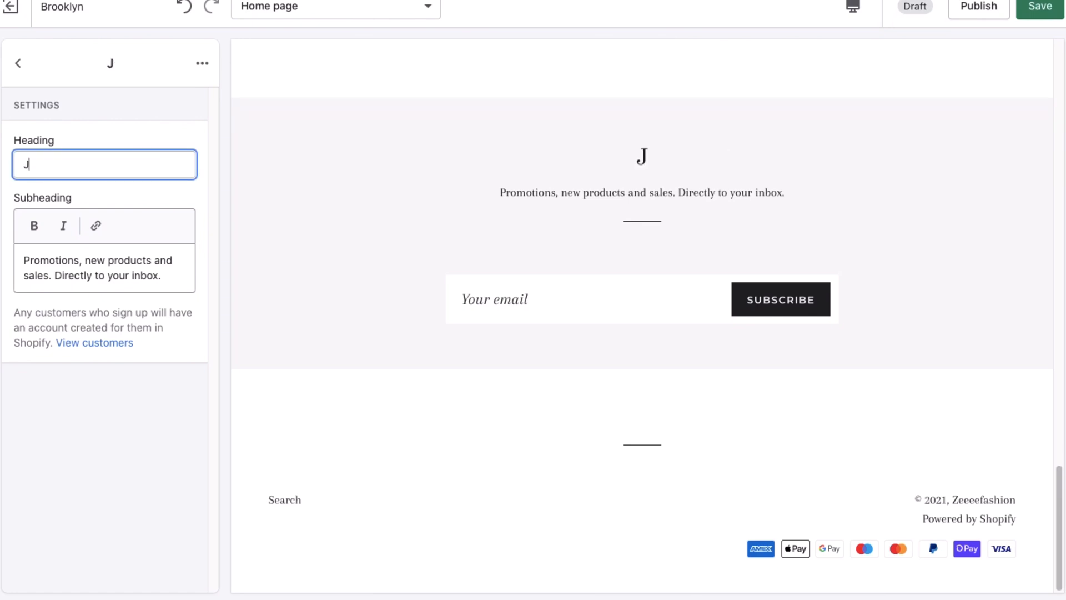
text(oin Th)
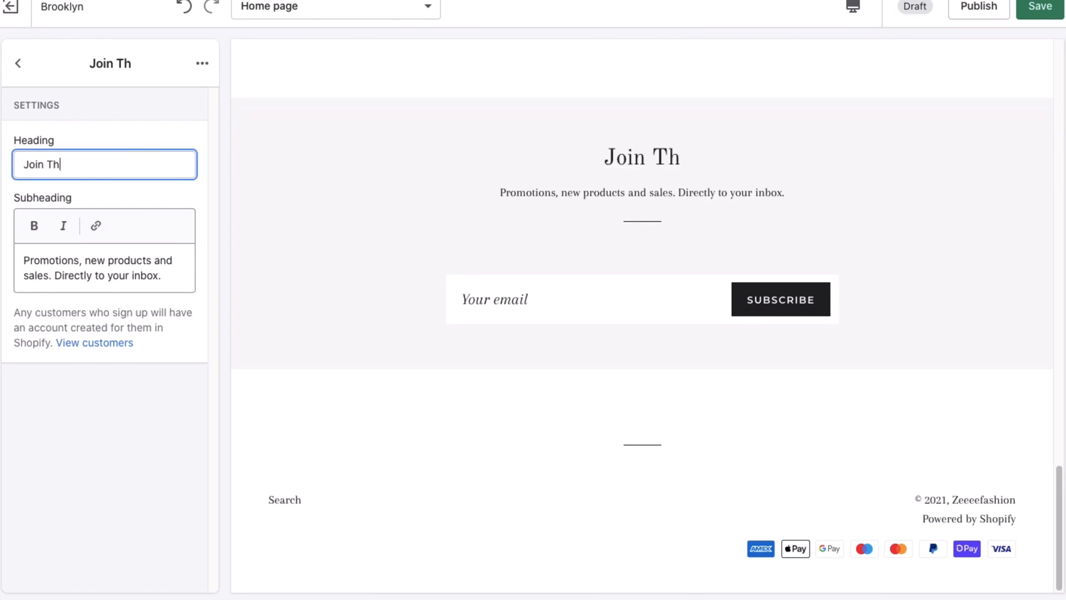
text(e Zee Squad)
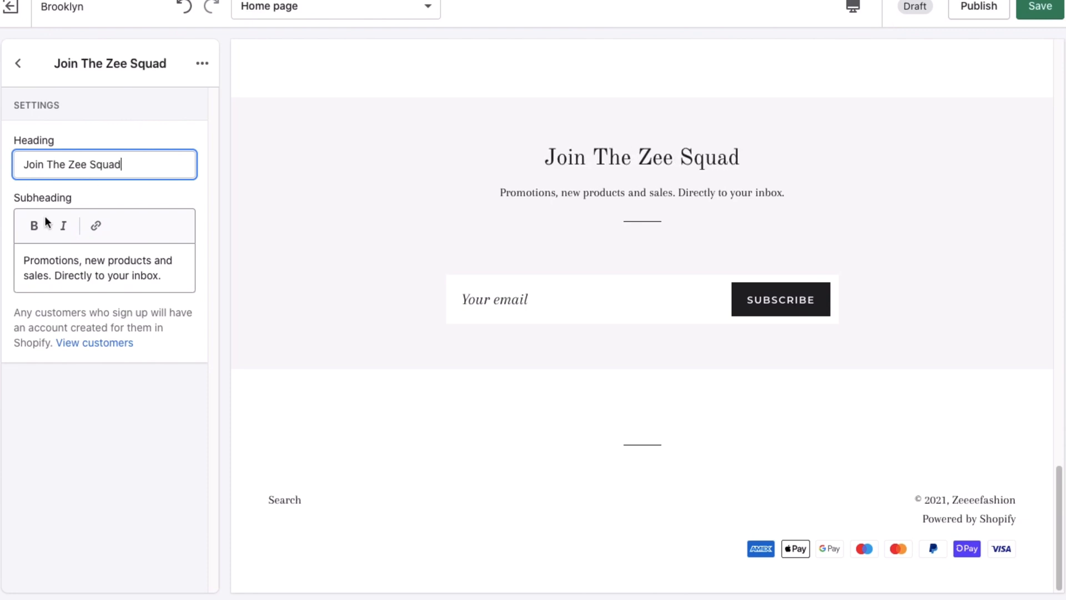
Review the updated order of the home page sections
click(18, 62)
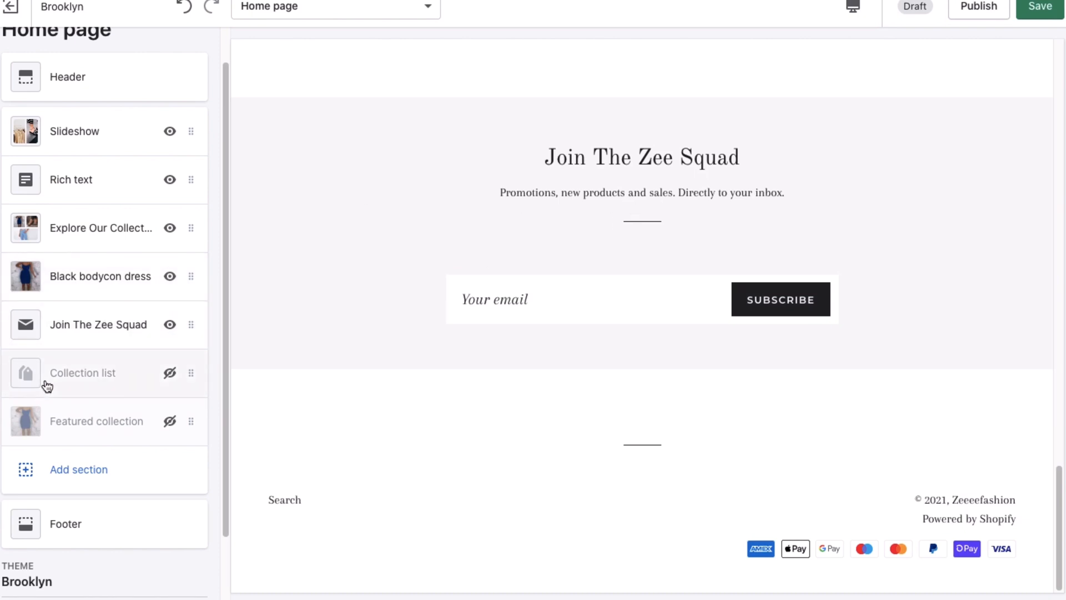
scroll(48, 387, down, 2)
scroll(43, 383, up, 3)
scroll(451, 266, up, 5)
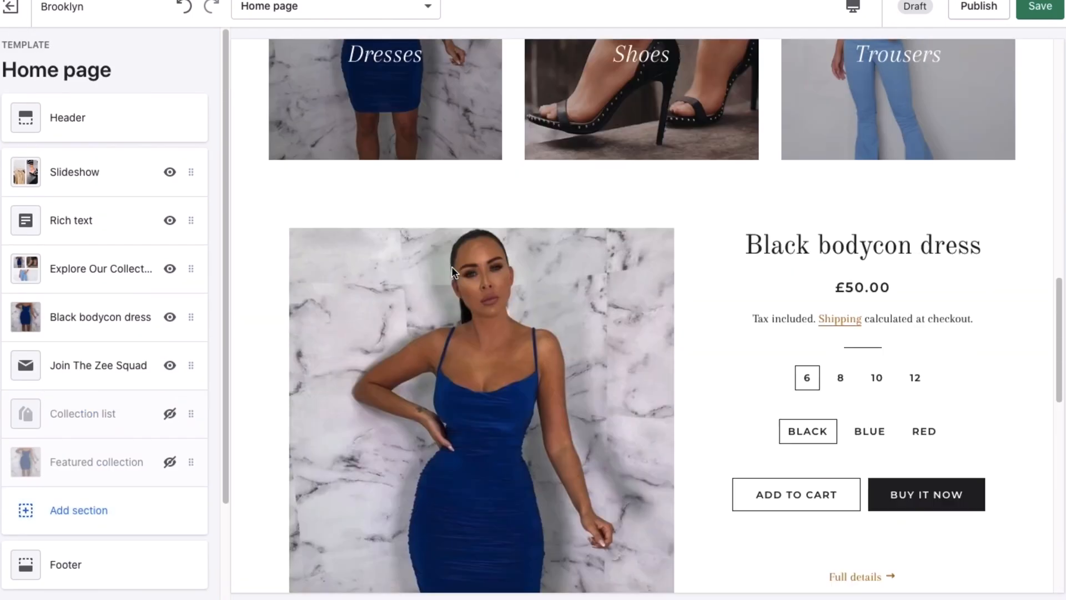
scroll(451, 265, up, 8)
scroll(452, 266, down, 12)
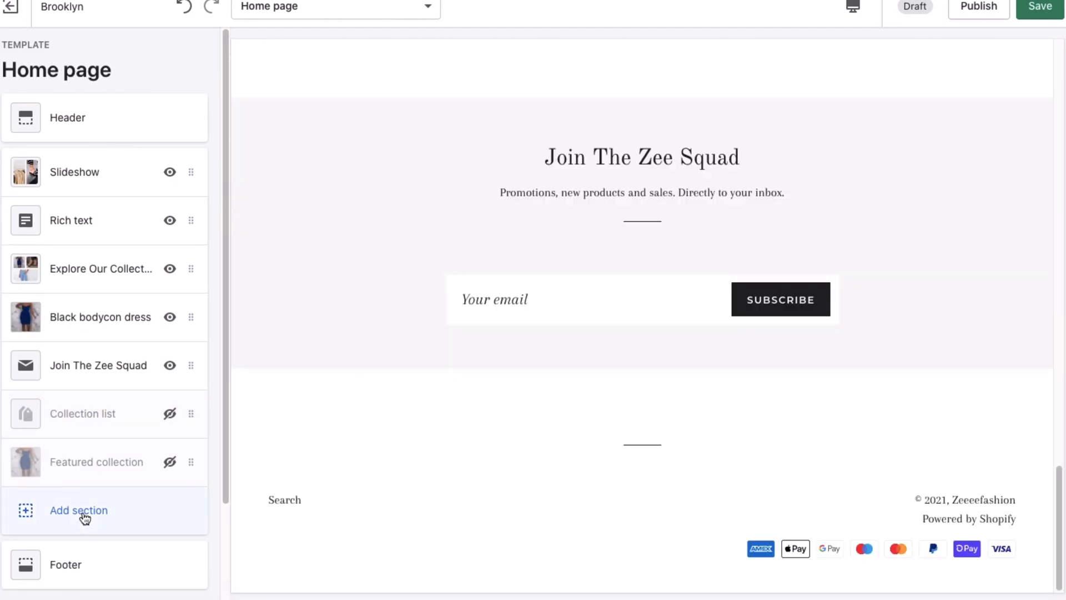
scroll(102, 443, down, 2)
scroll(188, 415, up, 2)
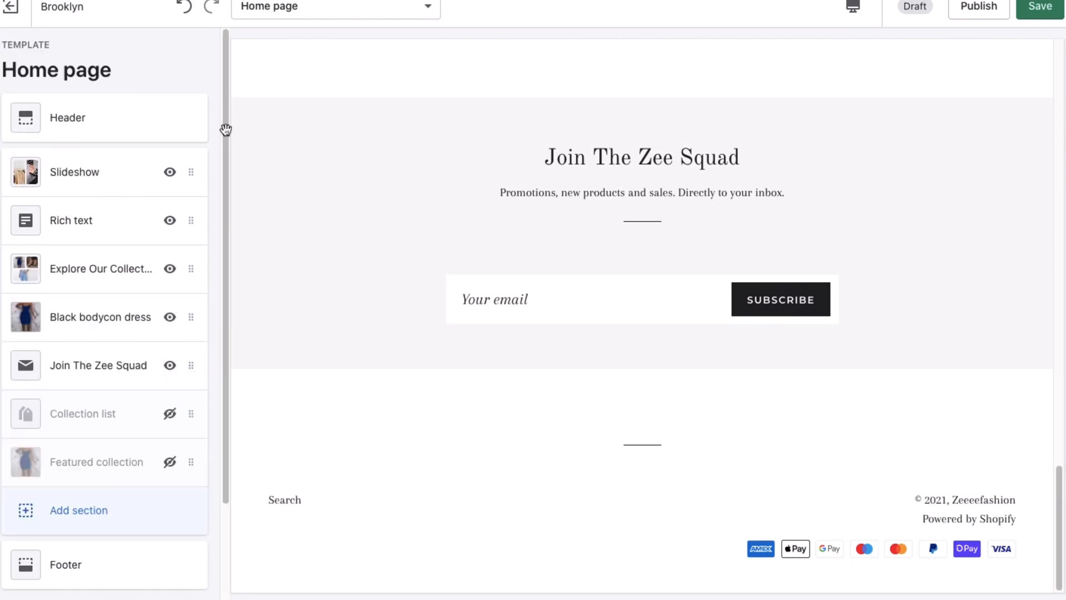
Switch the editor to the Collection pages template and open its section settings
click(319, 10)
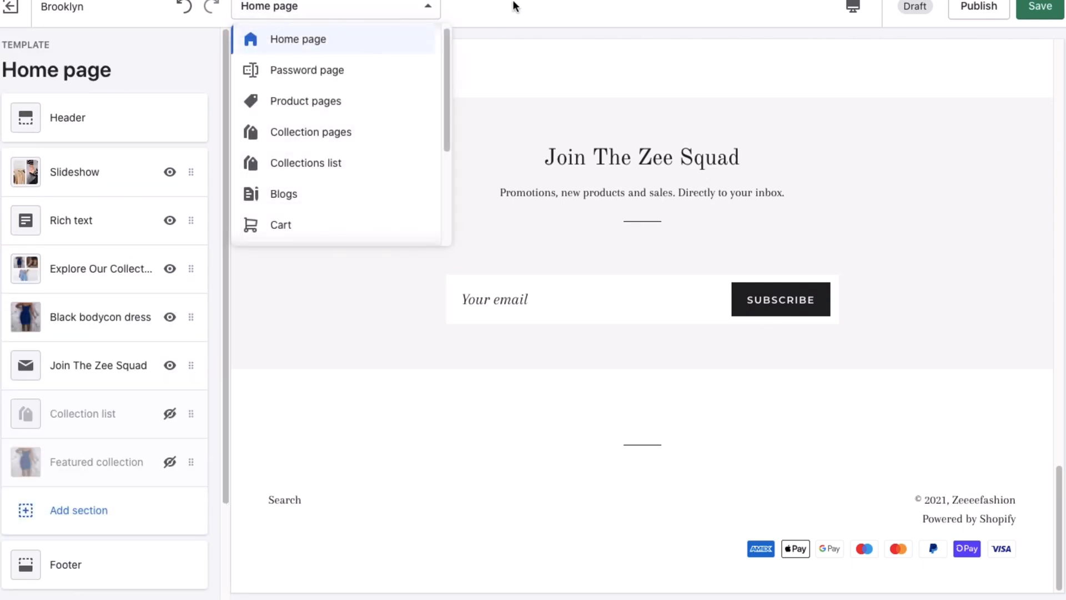
click(401, 83)
scroll(355, 168, up, 15)
scroll(358, 174, up, 5)
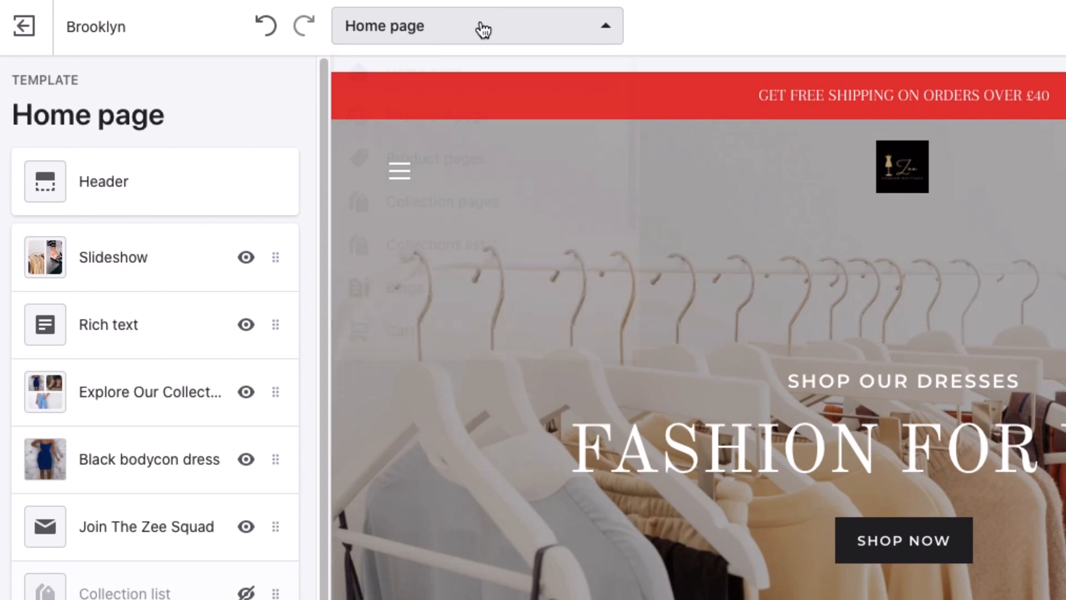
click(444, 157)
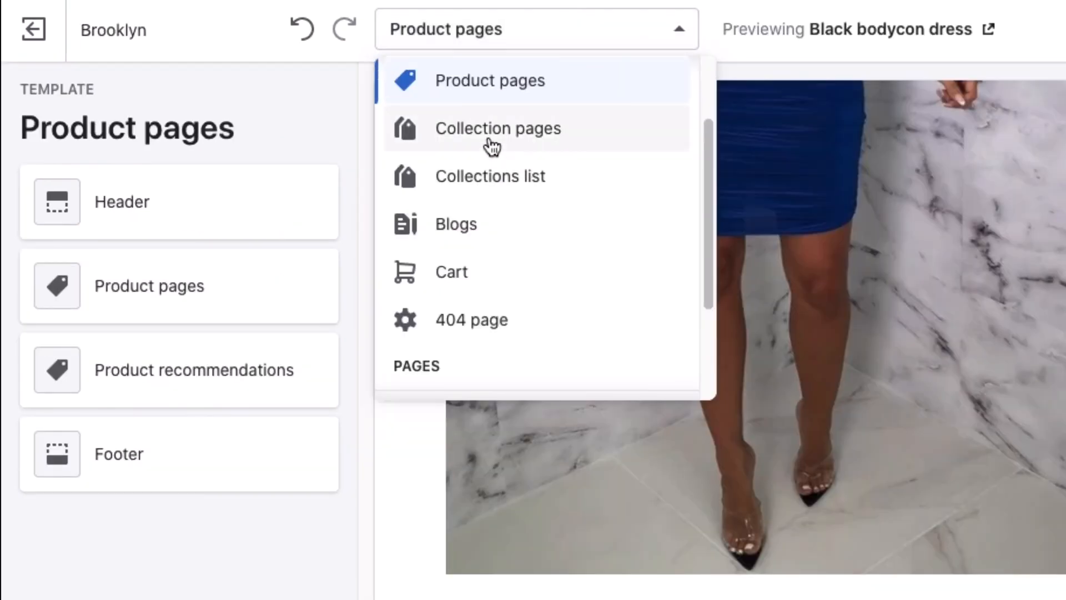
click(491, 146)
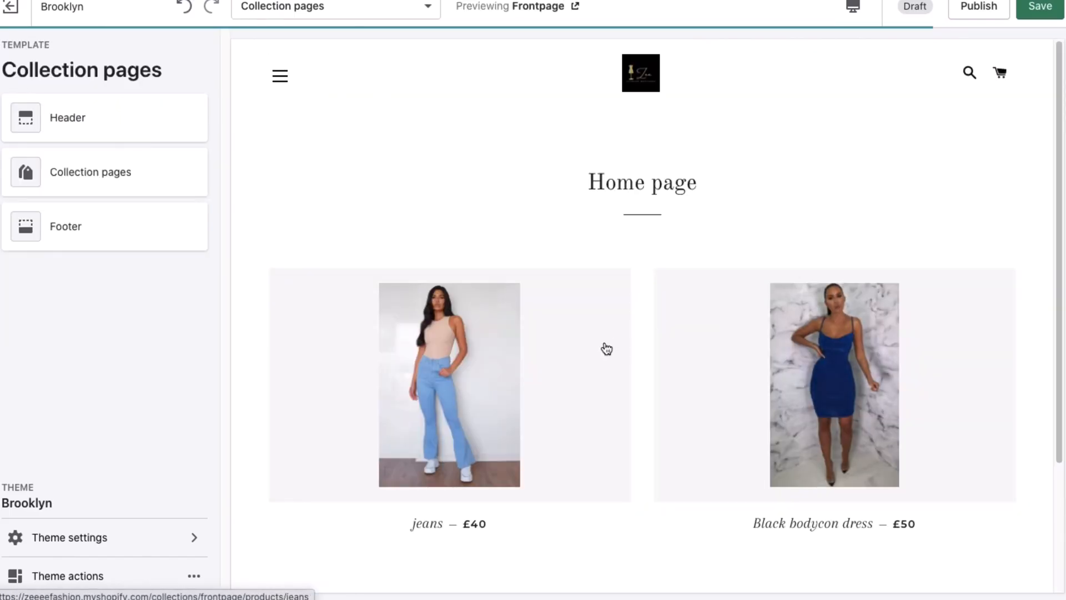
scroll(603, 350, down, 3)
scroll(604, 350, up, 3)
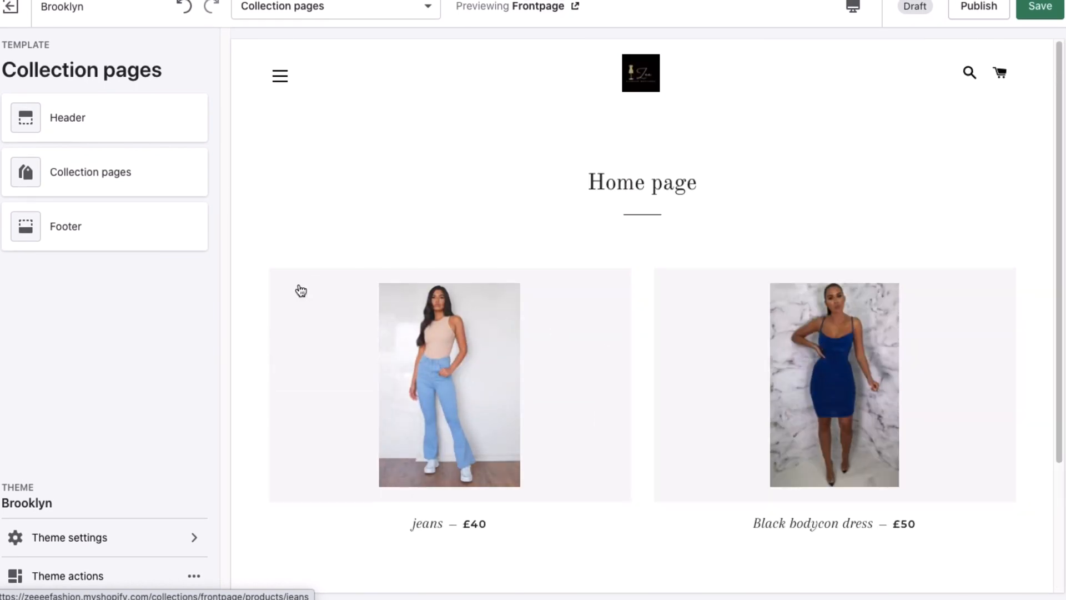
click(124, 167)
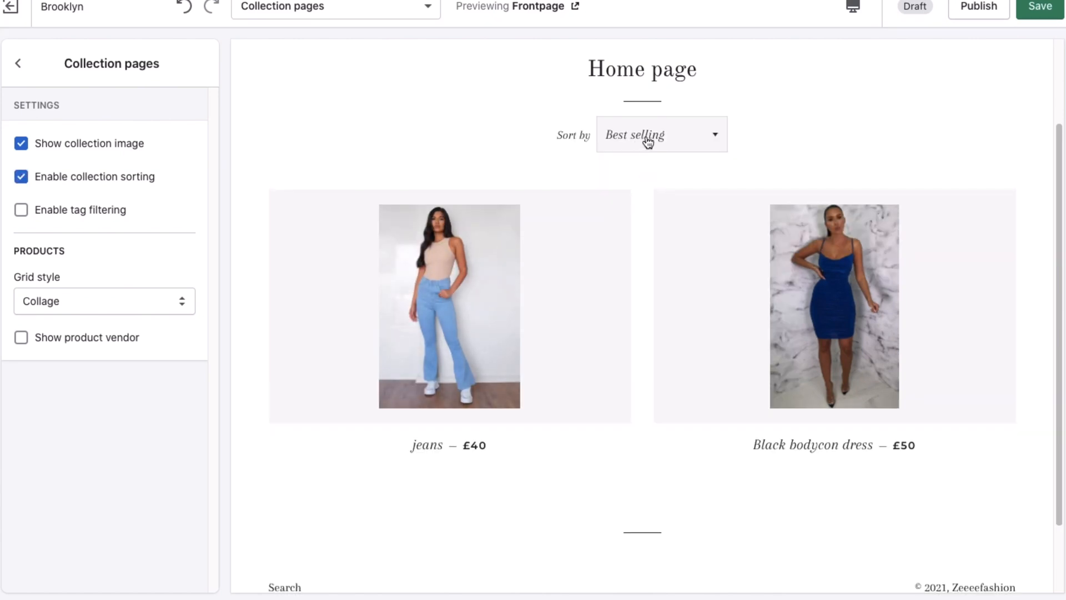
Enable tag filtering on collection pages, keeping the Best selling sort order
click(648, 142)
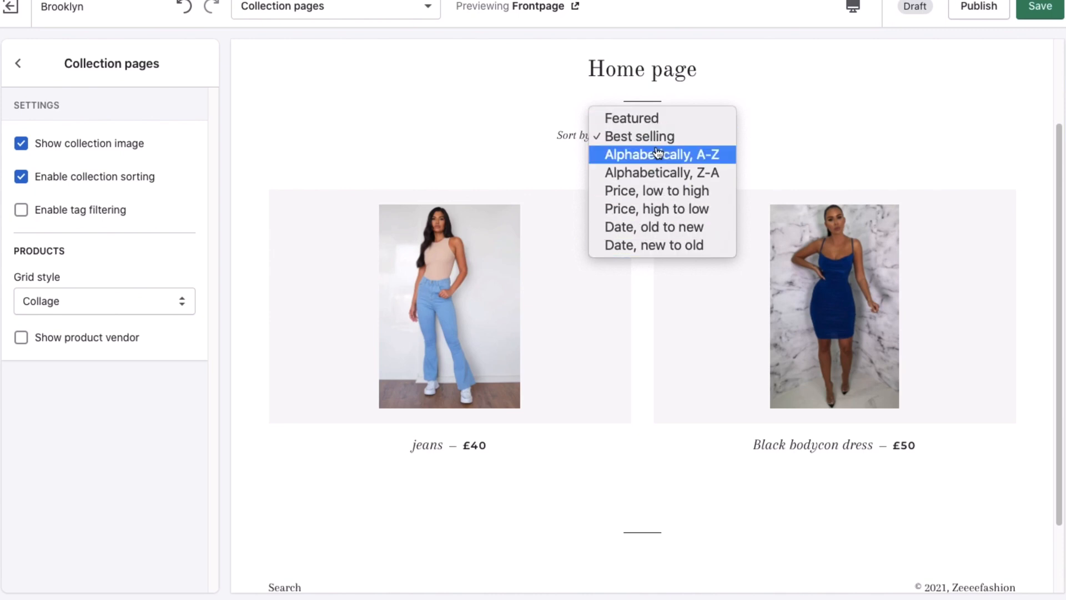
click(487, 126)
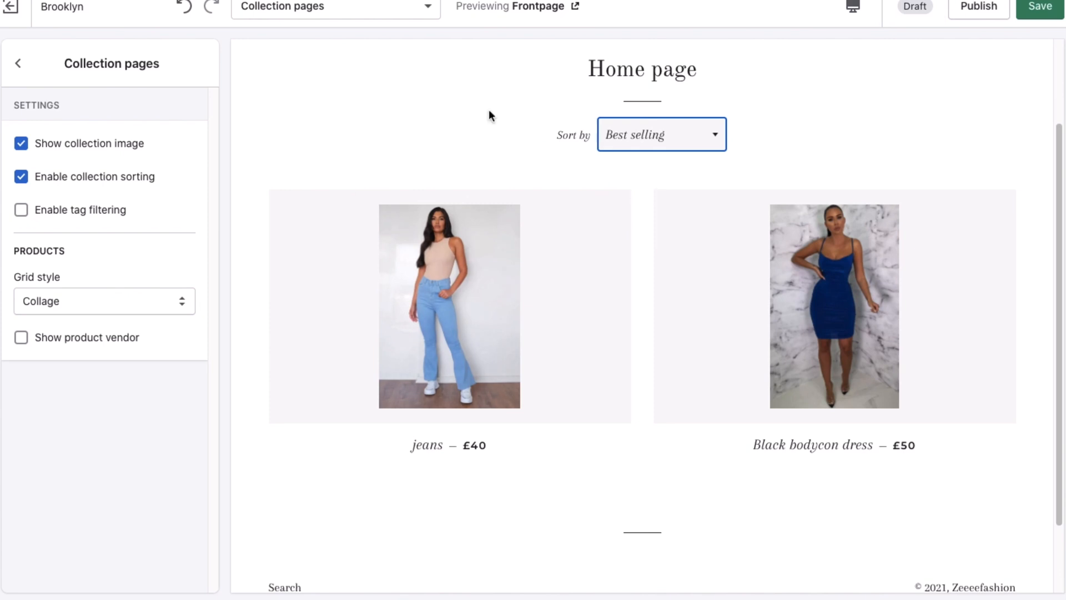
click(63, 214)
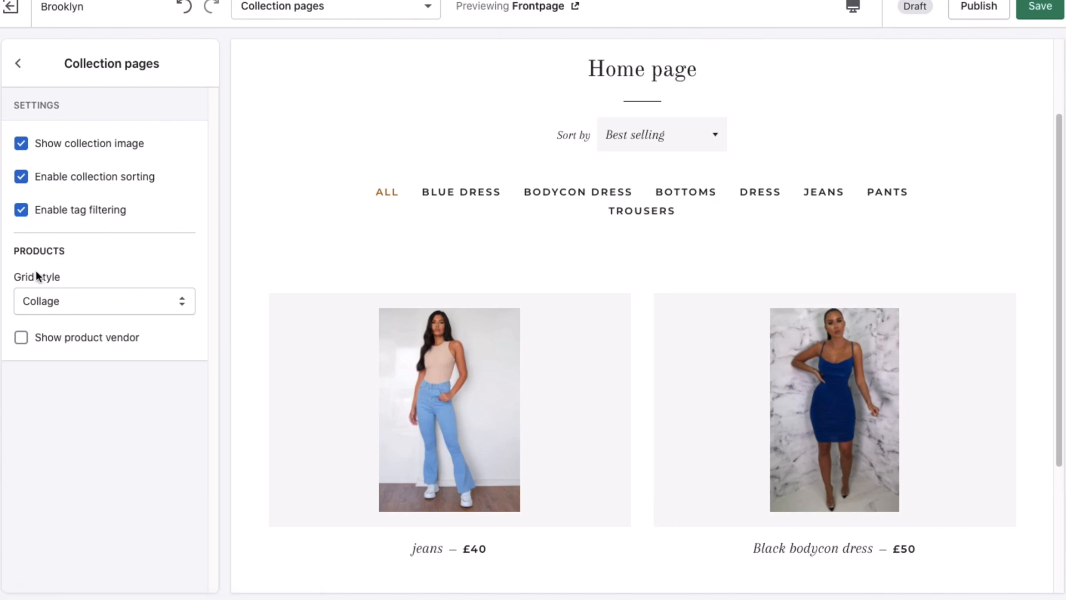
click(19, 65)
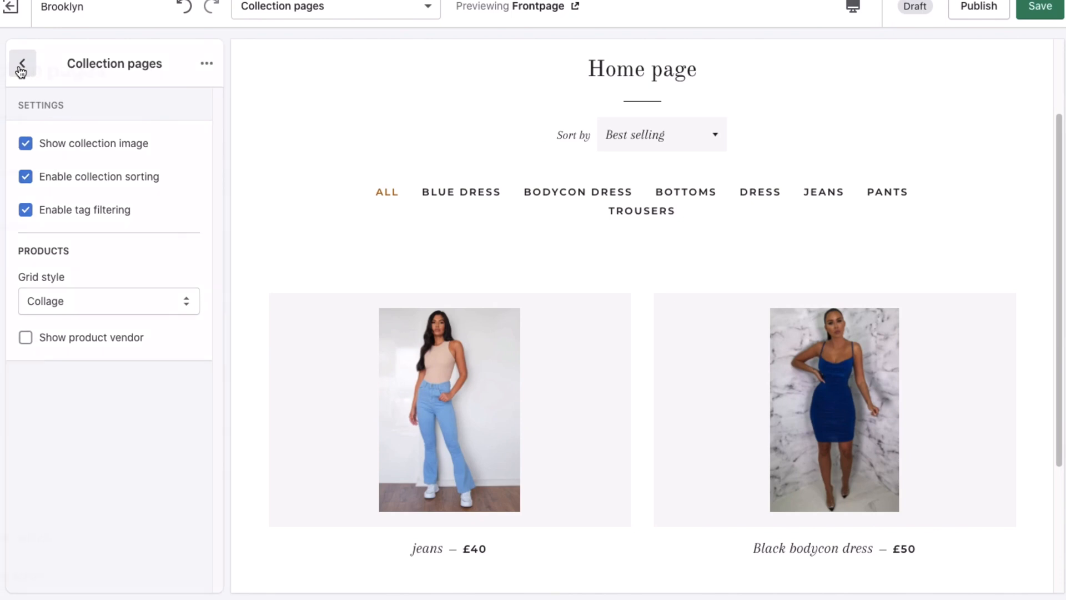
click(395, 12)
scroll(335, 105, down, 1)
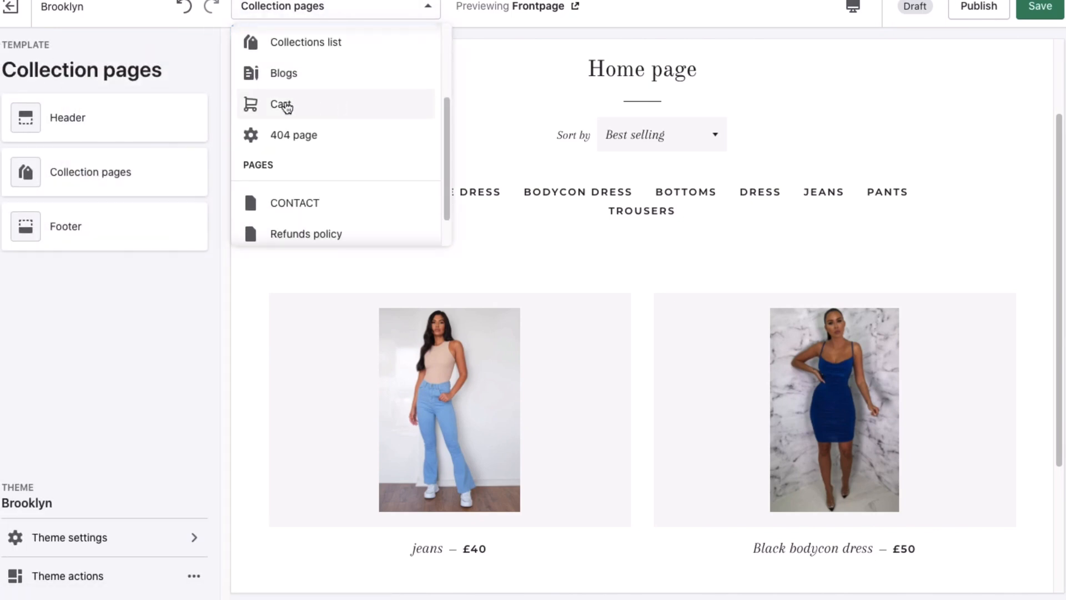
click(281, 104)
Return to the Home page template and scroll through its customised sections
click(697, 268)
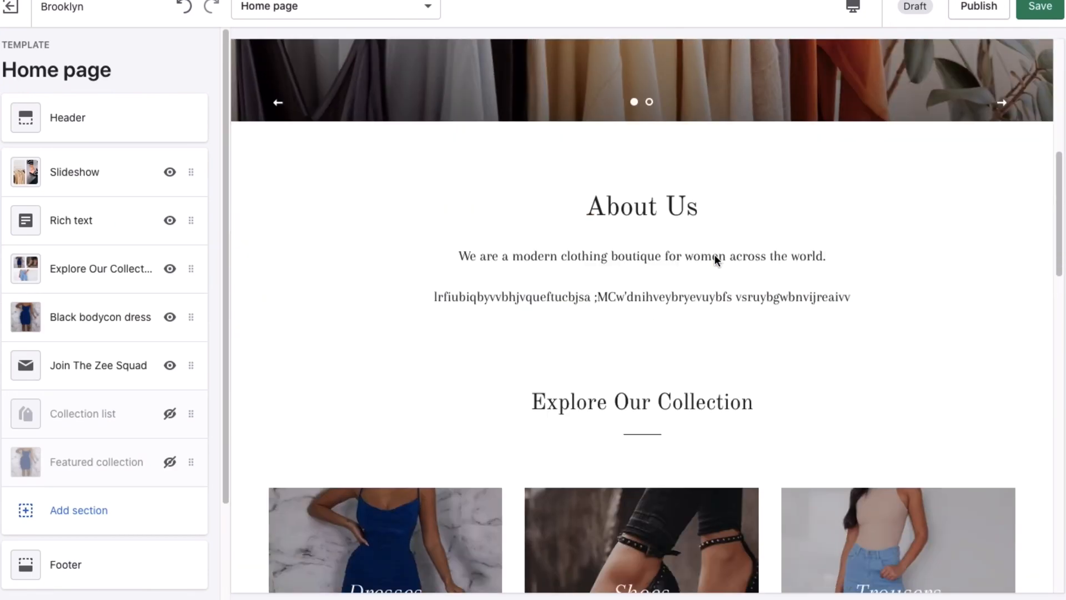
scroll(715, 256, down, 2)
scroll(714, 256, up, 10)
scroll(714, 255, down, 20)
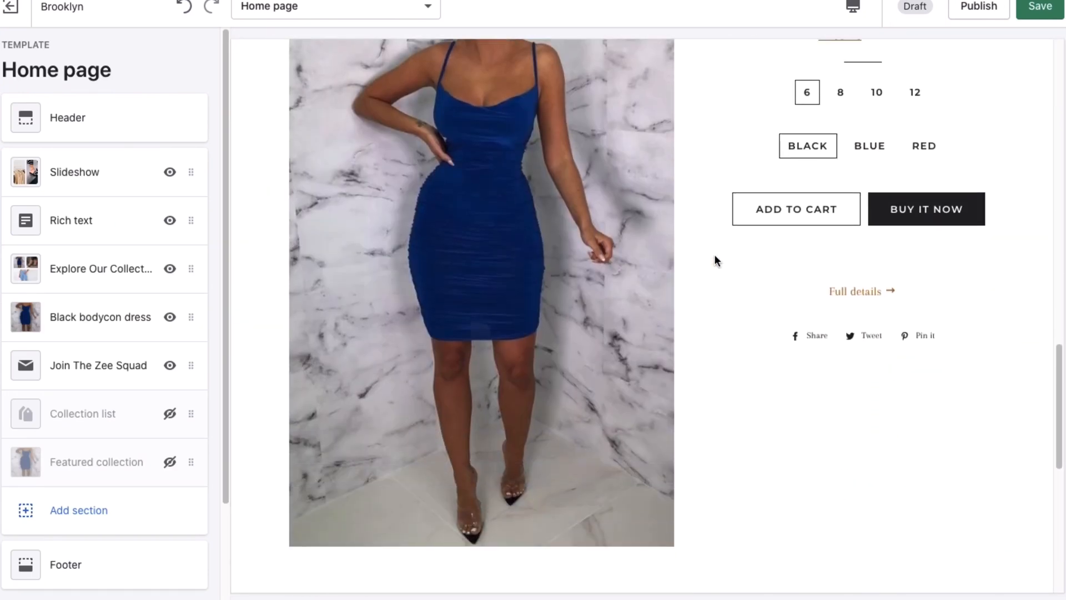
scroll(714, 254, down, 5)
scroll(714, 254, up, 15)
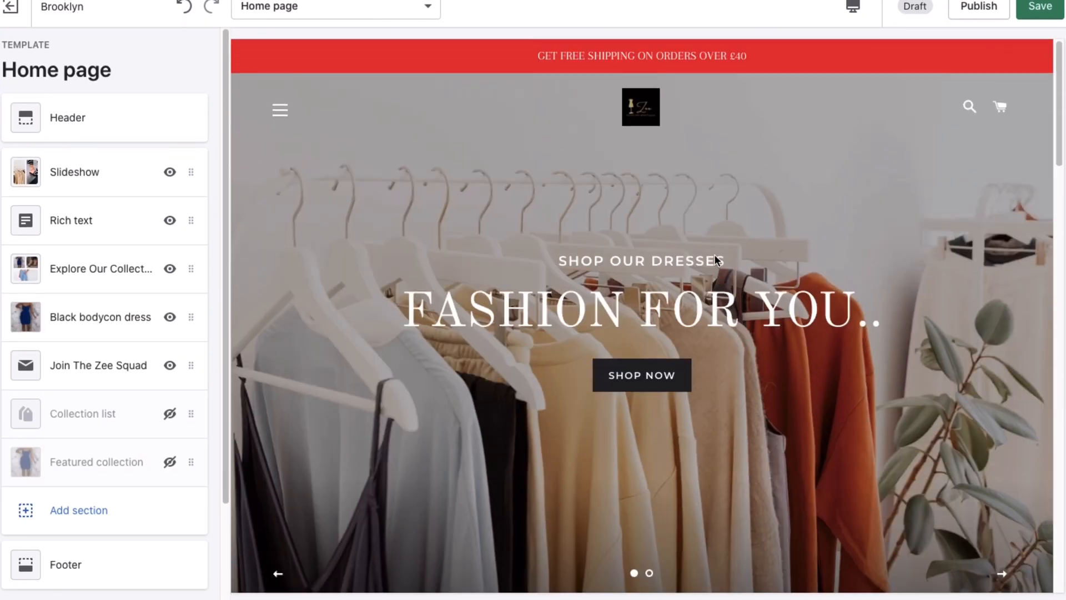
scroll(761, 238, down, 1)
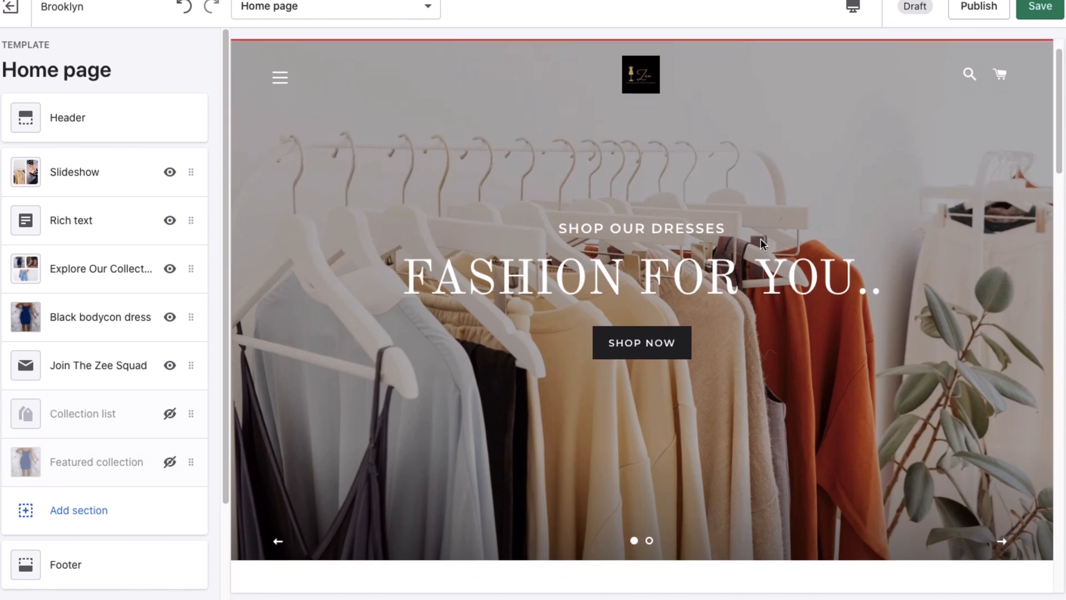
scroll(761, 238, up, 1)
scroll(760, 238, down, 20)
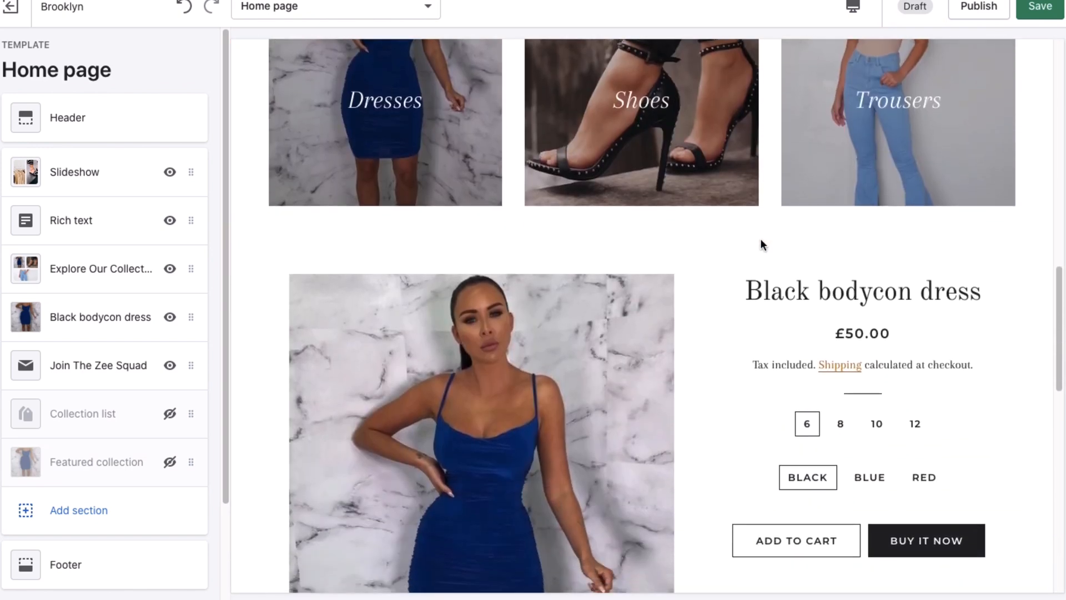
scroll(761, 239, up, 5)
scroll(761, 240, down, 14)
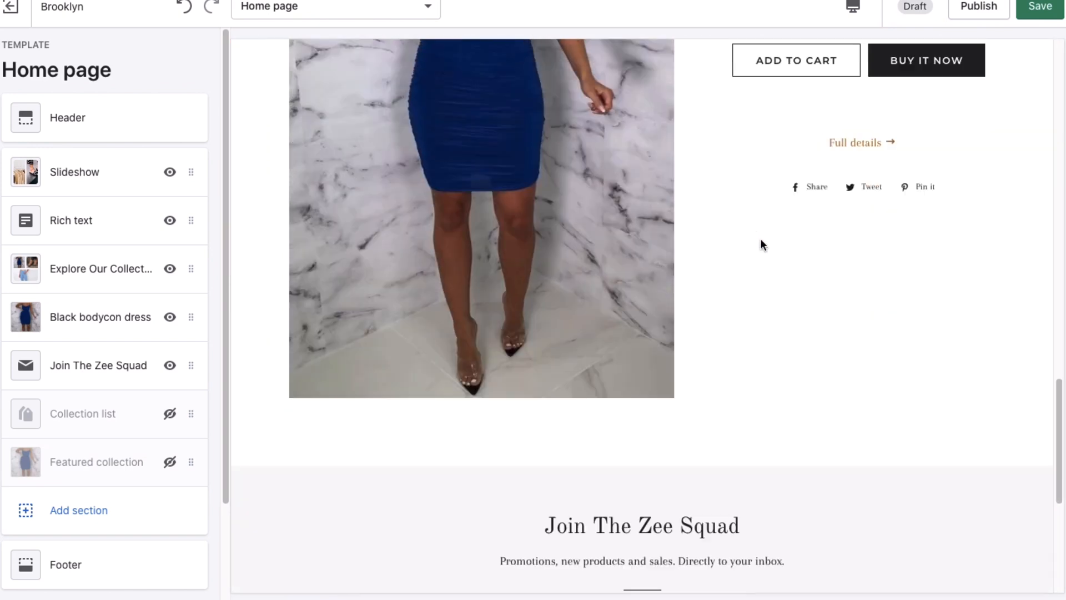
scroll(761, 245, down, 6)
scroll(143, 461, down, 3)
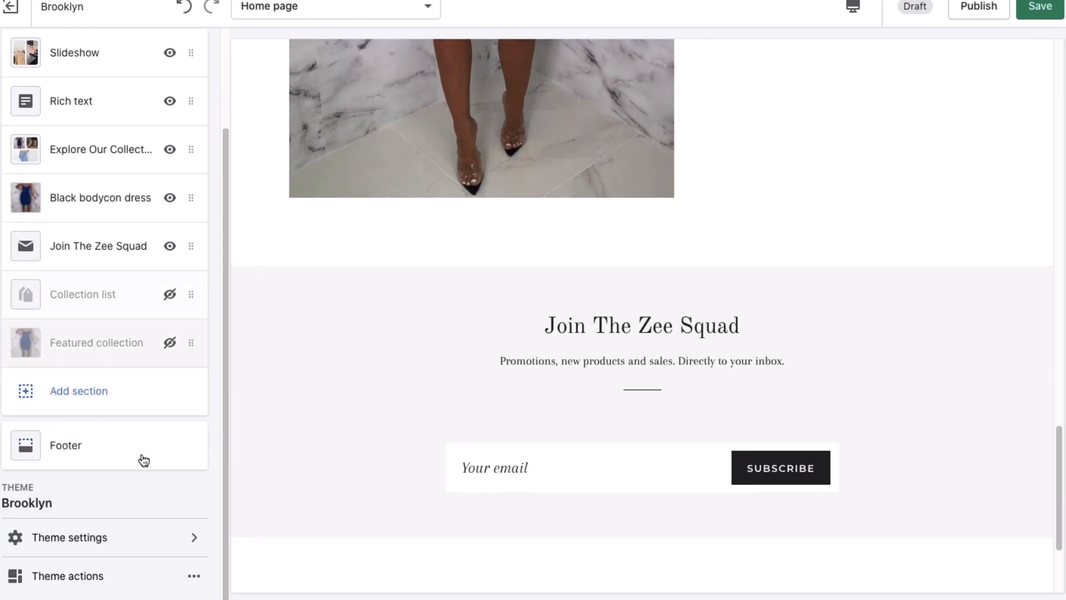
Open the Colors panel in the Brooklyn theme settings
click(103, 538)
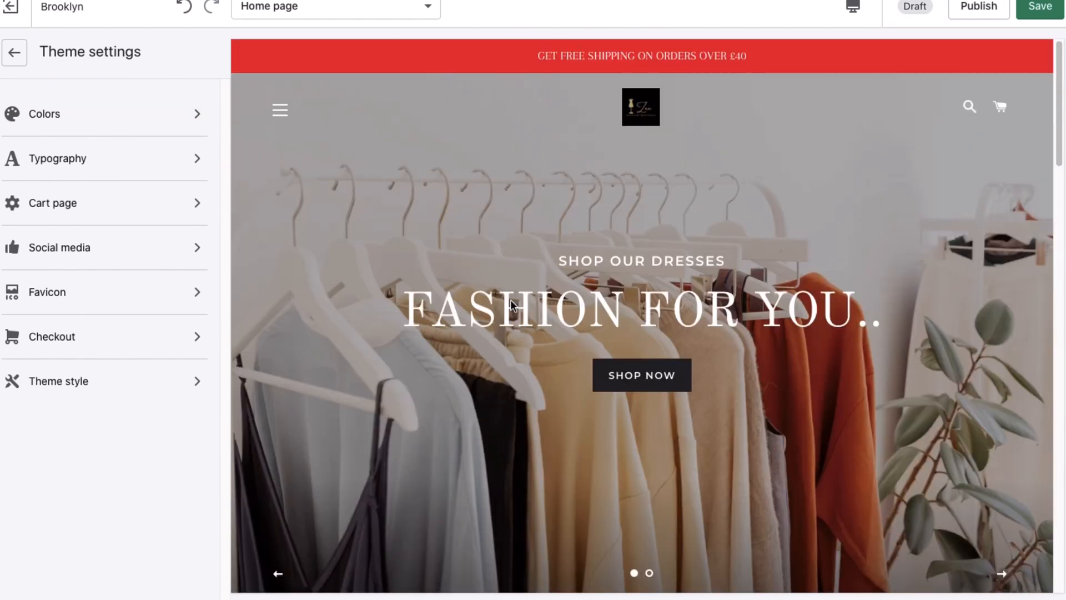
scroll(511, 302, down, 15)
scroll(511, 302, up, 9)
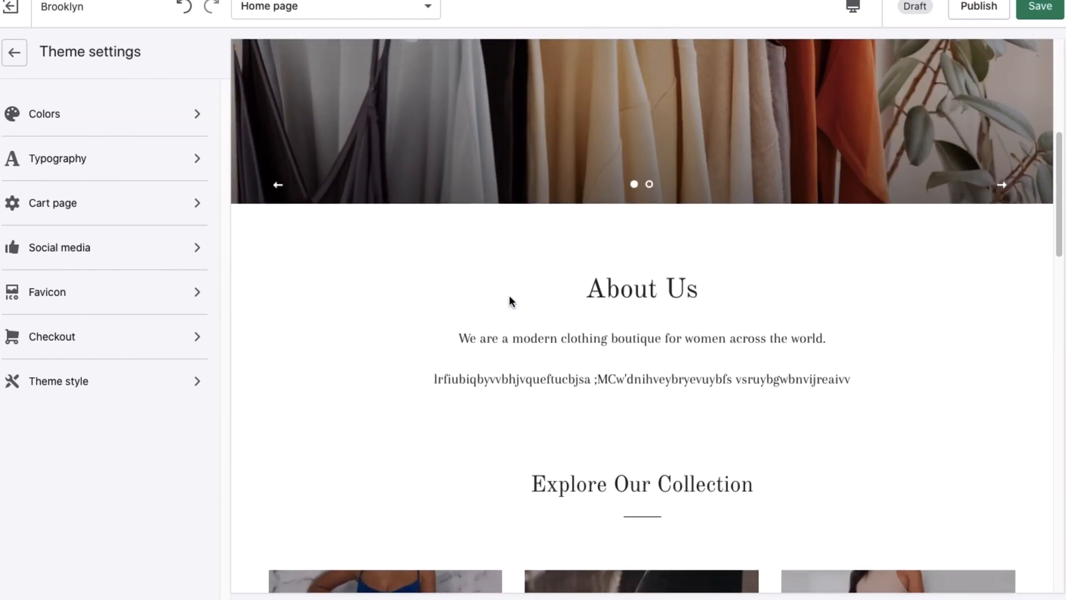
scroll(512, 302, down, 3)
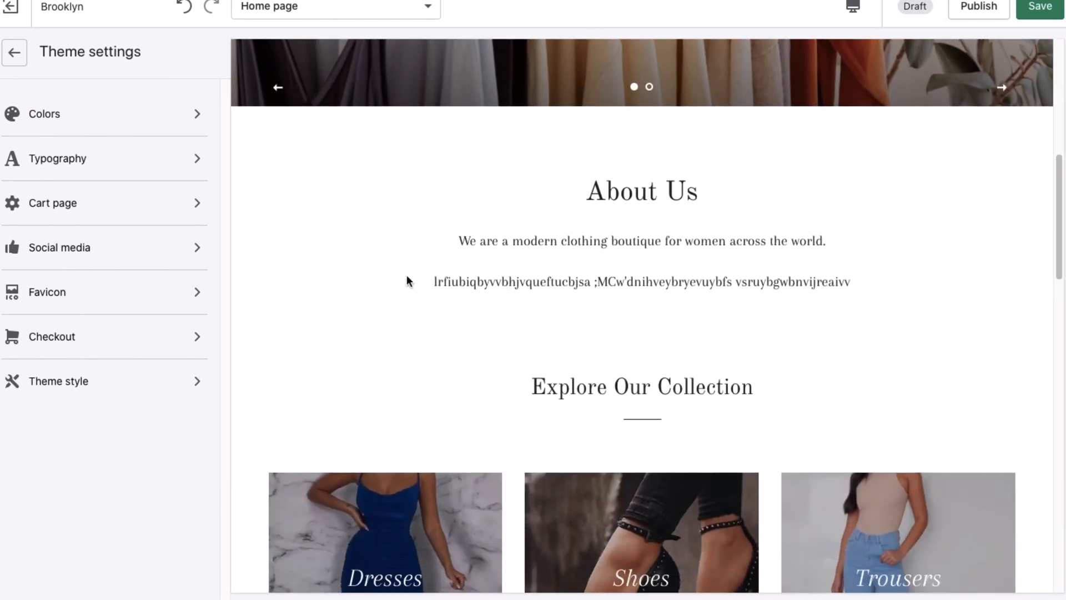
click(178, 122)
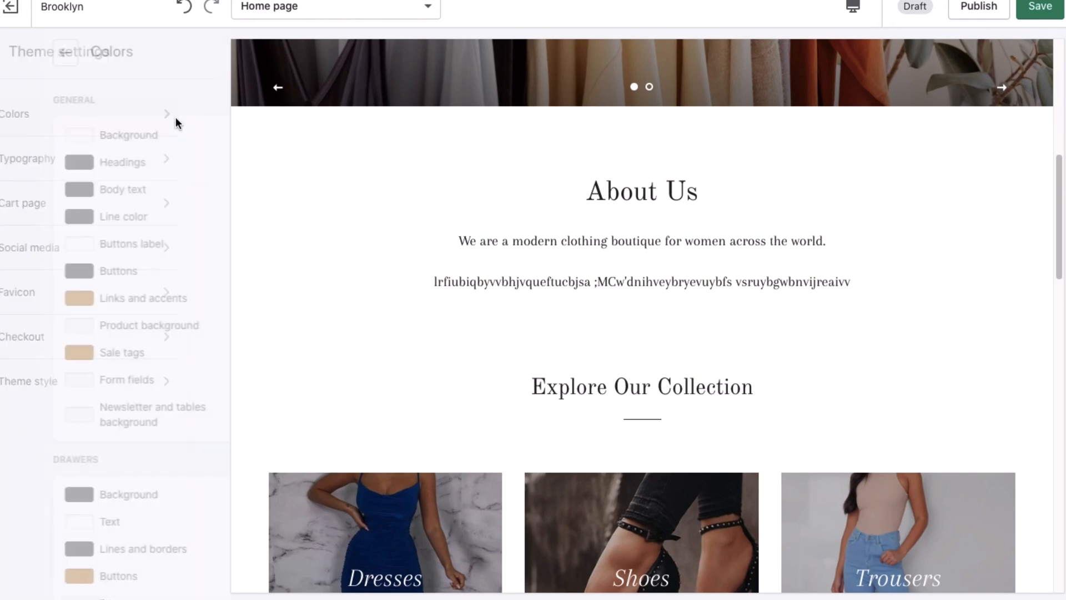
scroll(111, 319, down, 1)
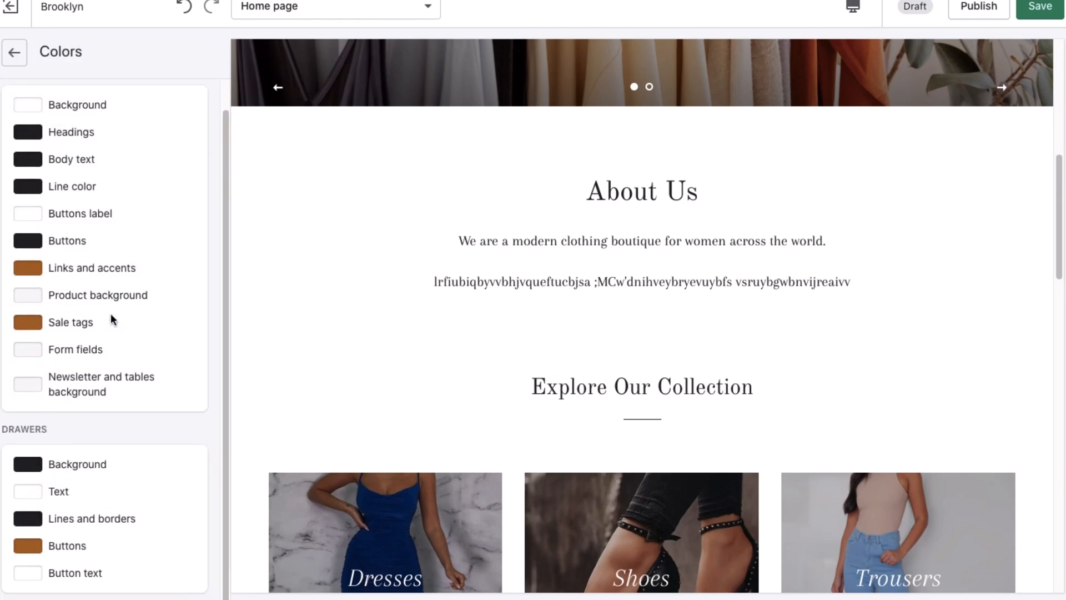
scroll(111, 319, up, 1)
Adjust the page background colour and make body text gold #C6984A
click(27, 135)
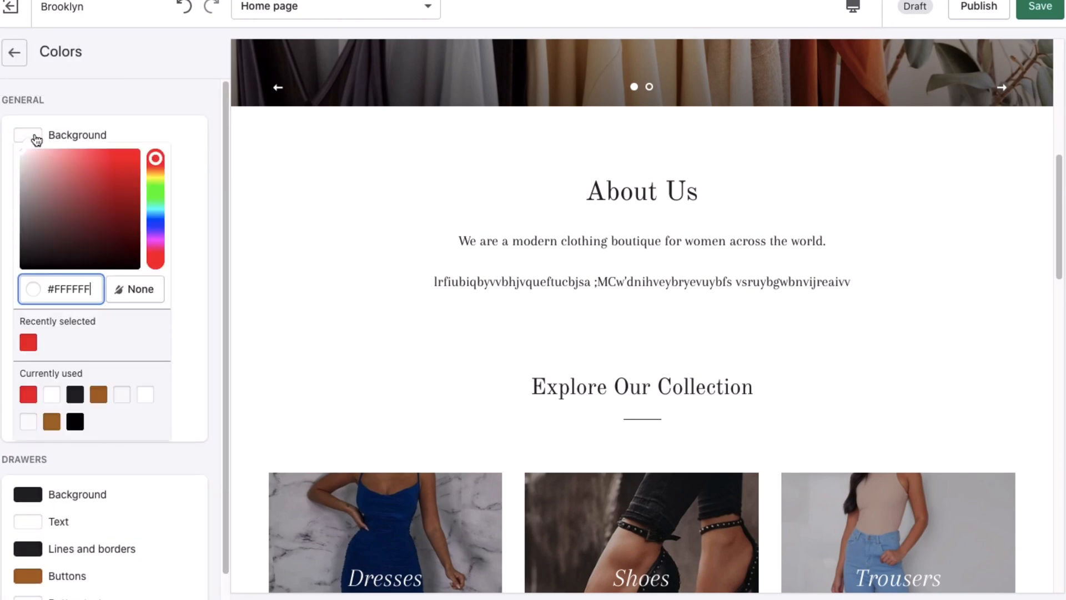
click(112, 160)
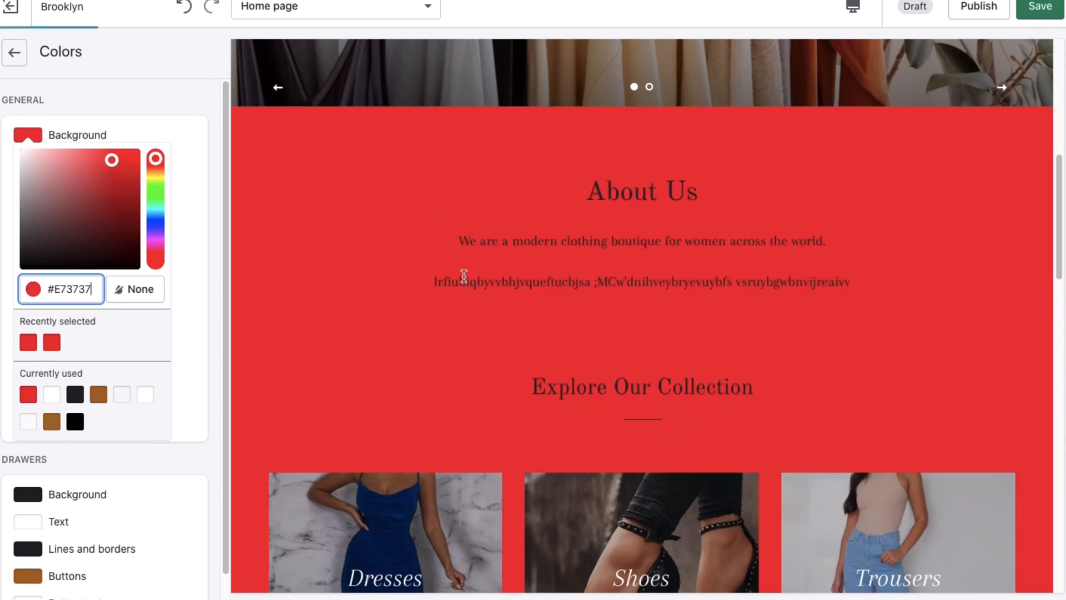
scroll(463, 277, down, 16)
scroll(464, 276, up, 20)
scroll(464, 277, down, 3)
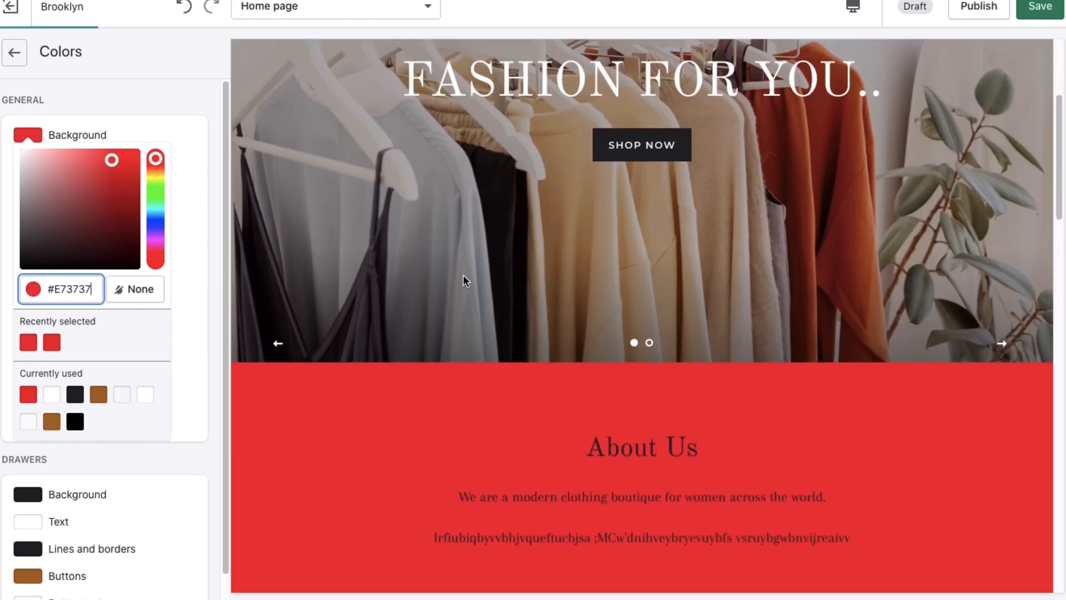
scroll(463, 275, down, 10)
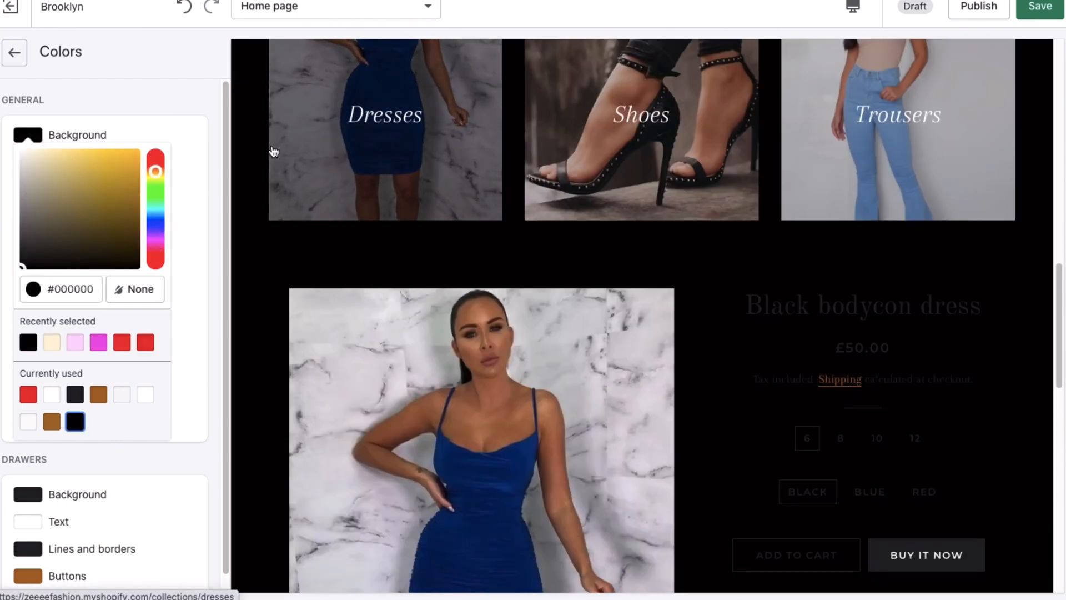
click(76, 116)
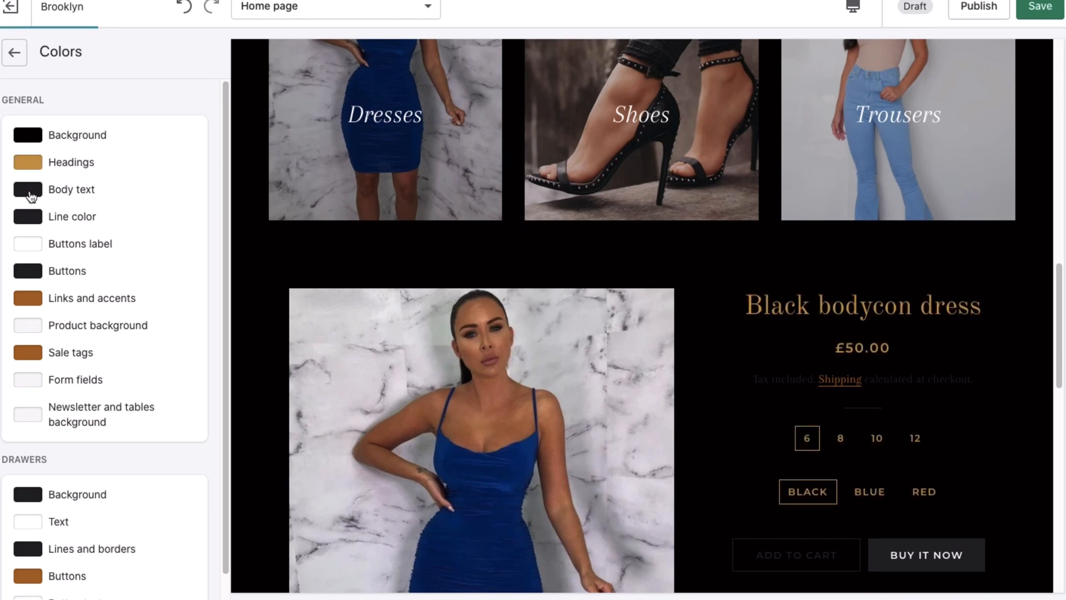
click(28, 189)
click(29, 397)
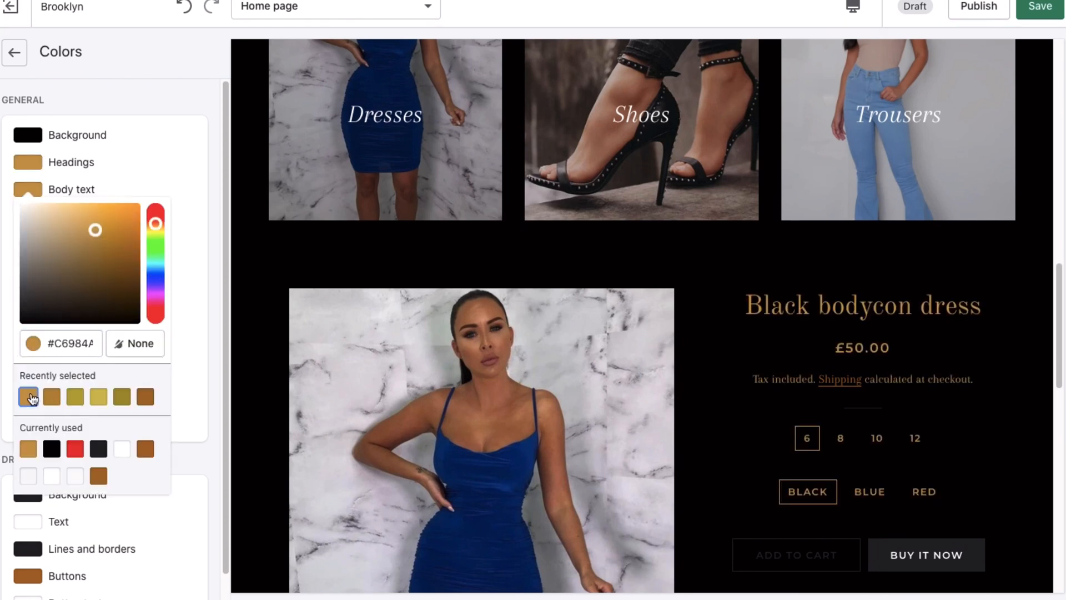
click(200, 163)
Set button labels to gold #B68739 and review the remaining colour settings
click(30, 245)
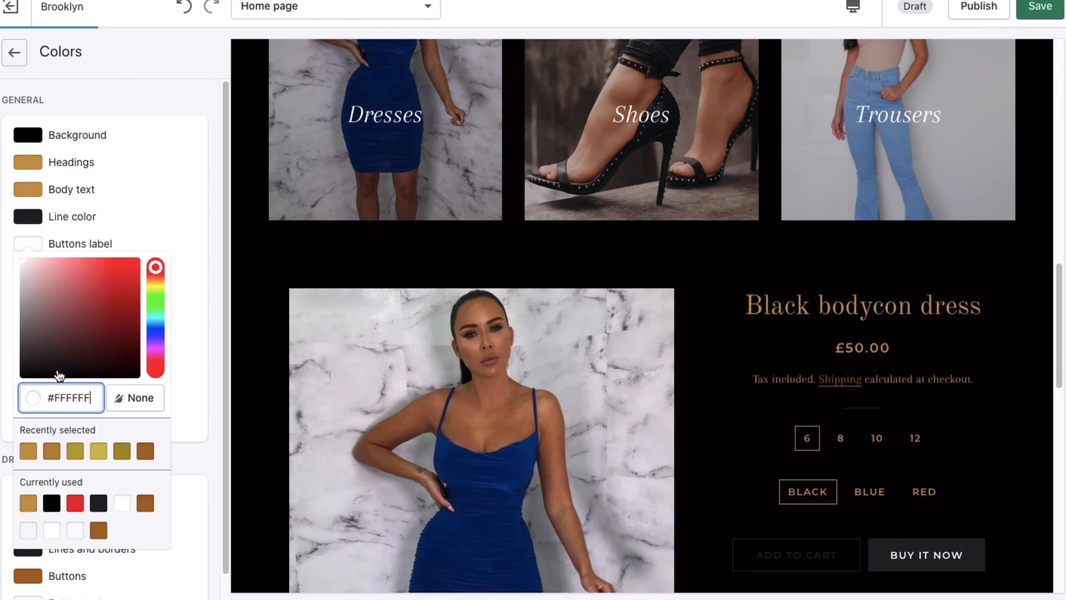
click(52, 451)
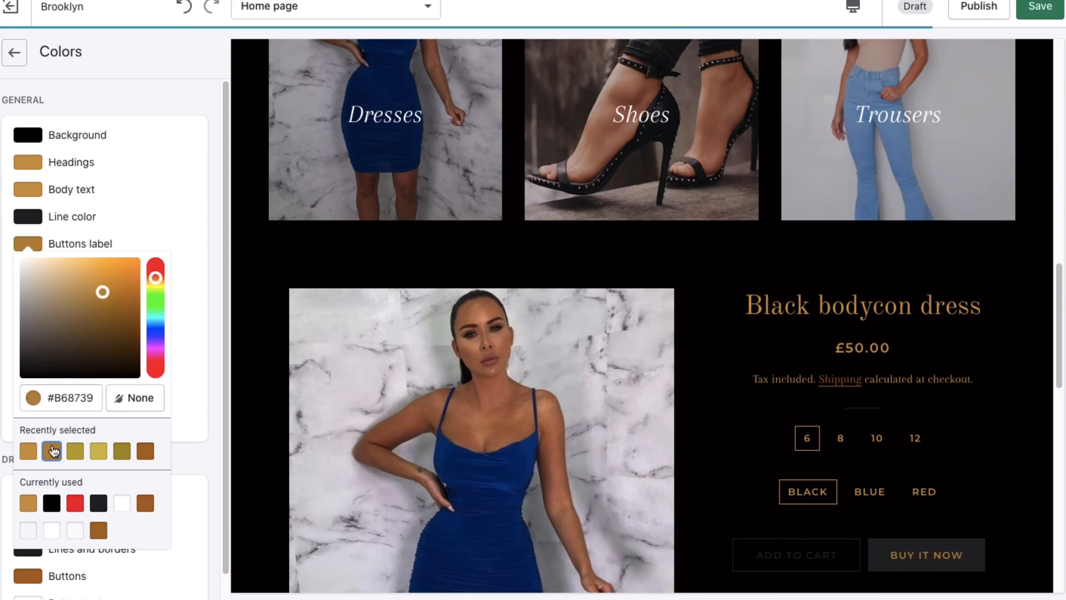
click(158, 172)
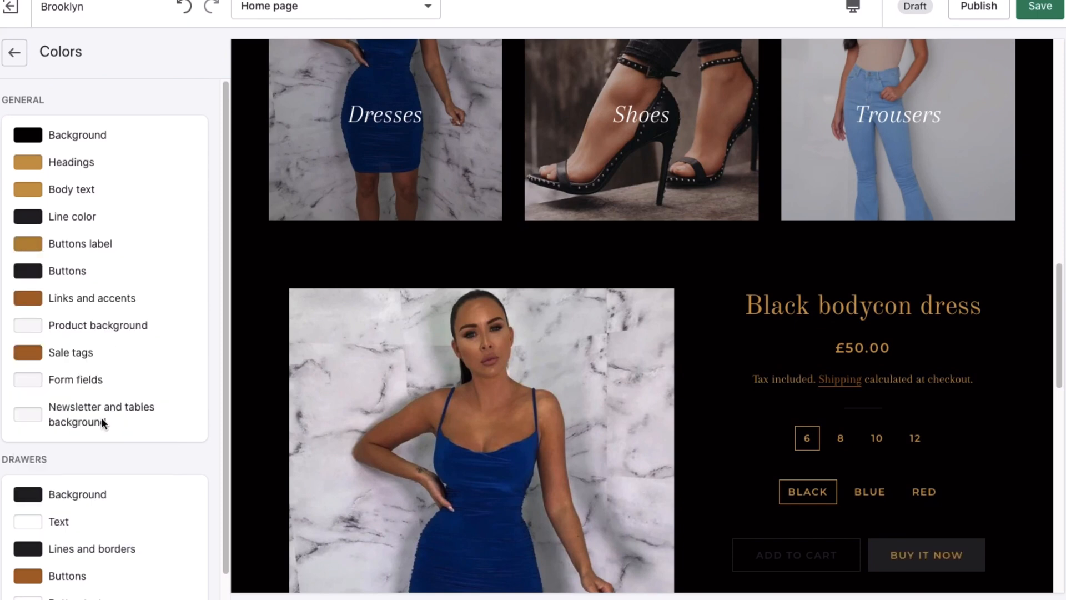
scroll(101, 417, down, 1)
scroll(767, 328, down, 10)
scroll(767, 327, up, 8)
scroll(768, 328, up, 15)
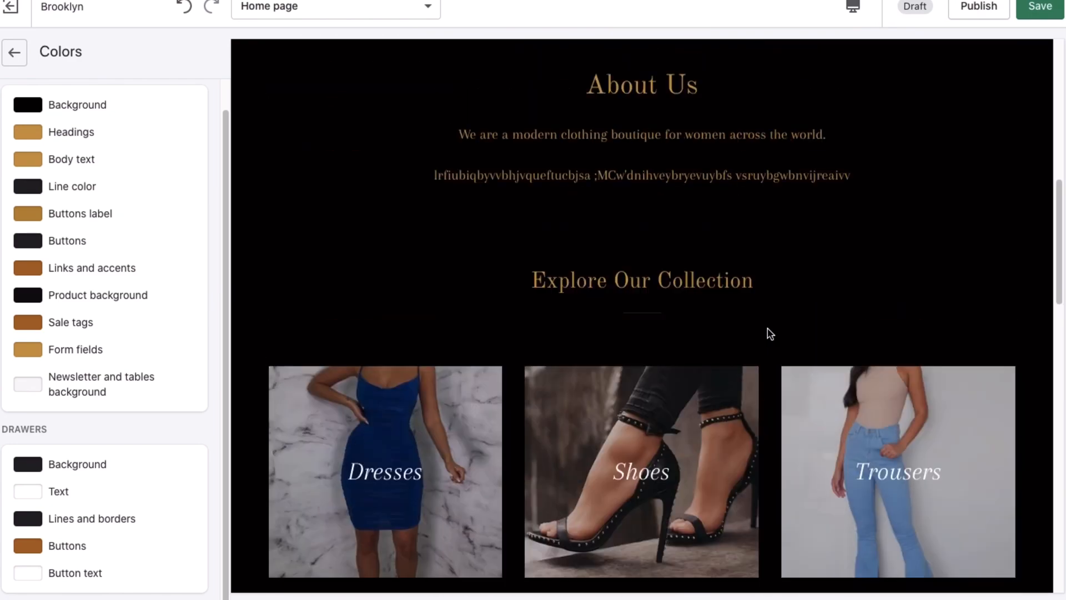
scroll(767, 329, down, 10)
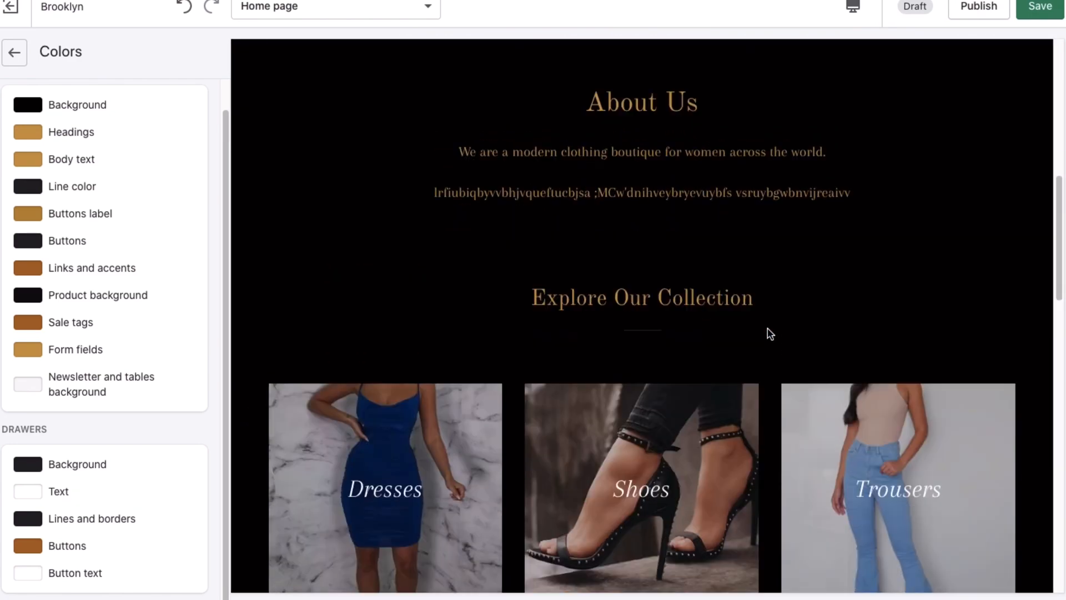
scroll(769, 333, down, 10)
scroll(769, 333, up, 6)
scroll(769, 333, up, 5)
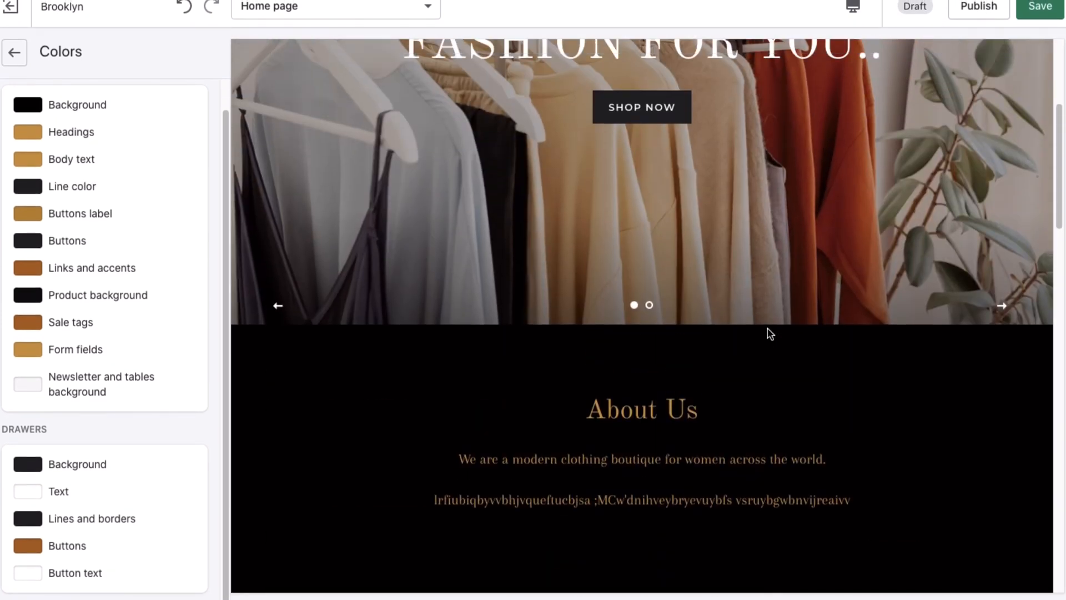
scroll(769, 333, down, 8)
scroll(769, 333, up, 8)
scroll(769, 333, up, 5)
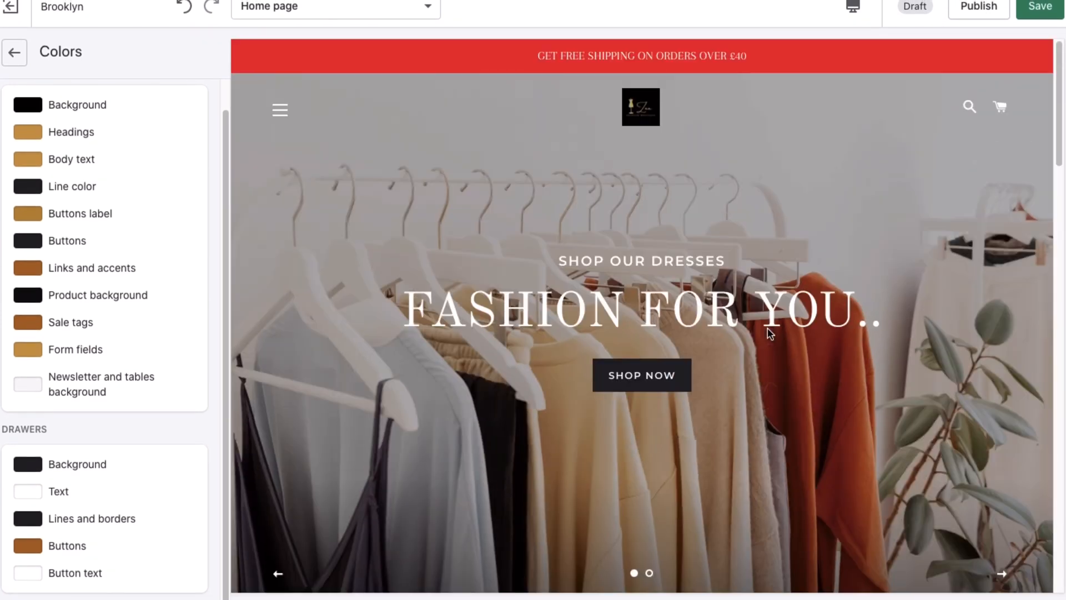
scroll(766, 333, down, 10)
Check the Typography fonts (Old Standard TT headings, Montserrat accent, Arapey body), then return to Theme settings
click(13, 52)
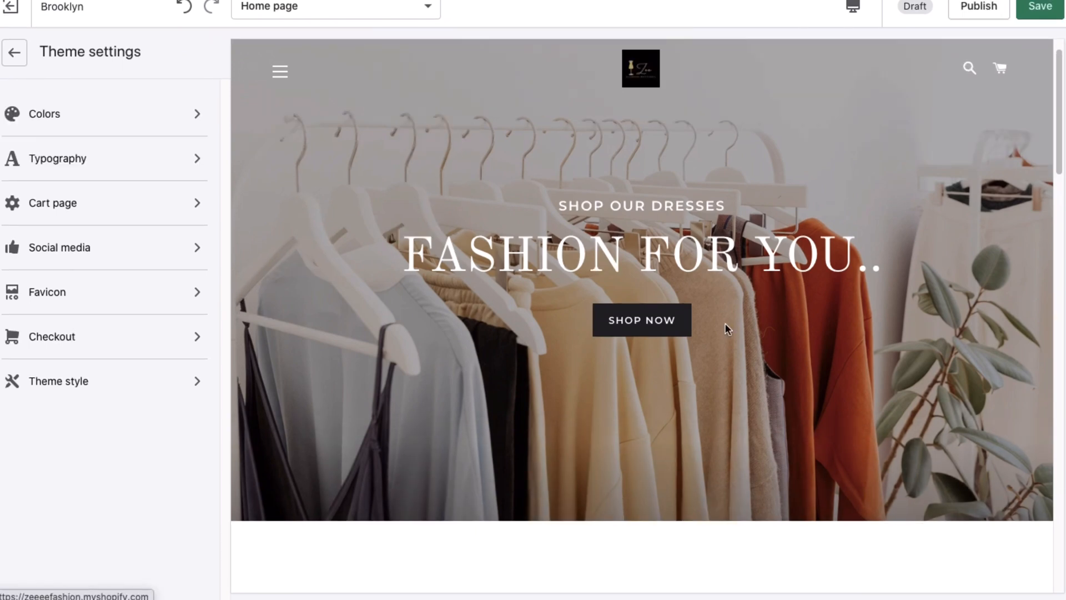
scroll(725, 324, down, 12)
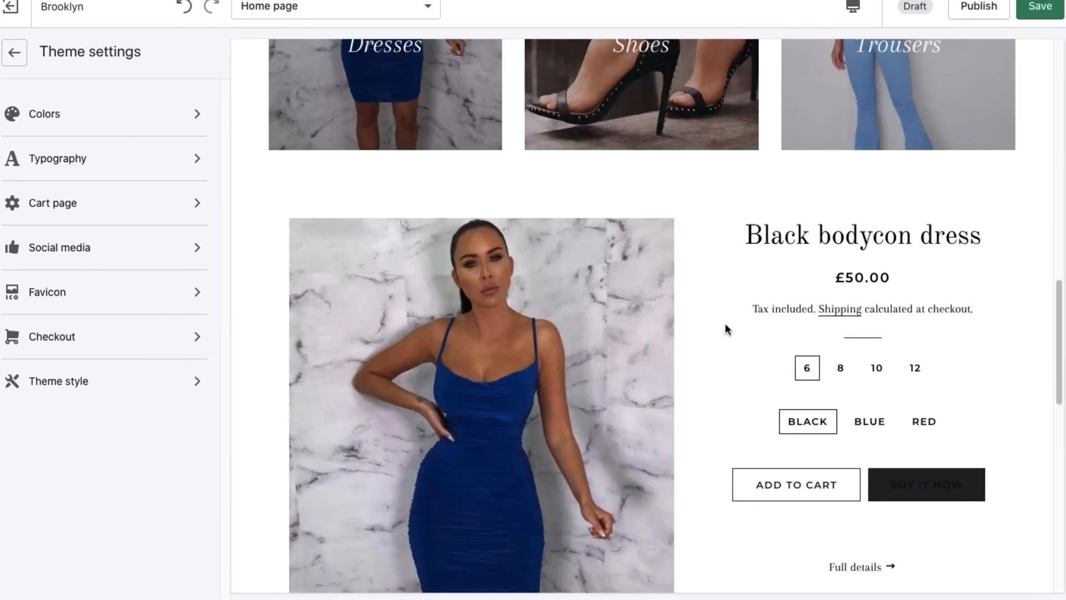
scroll(725, 323, down, 3)
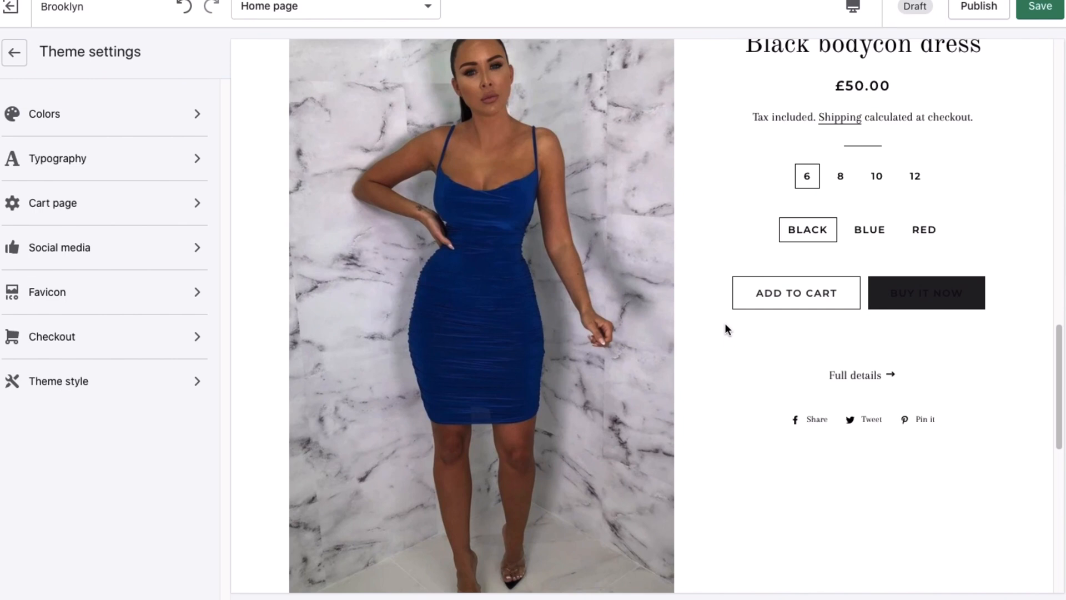
scroll(725, 325, down, 5)
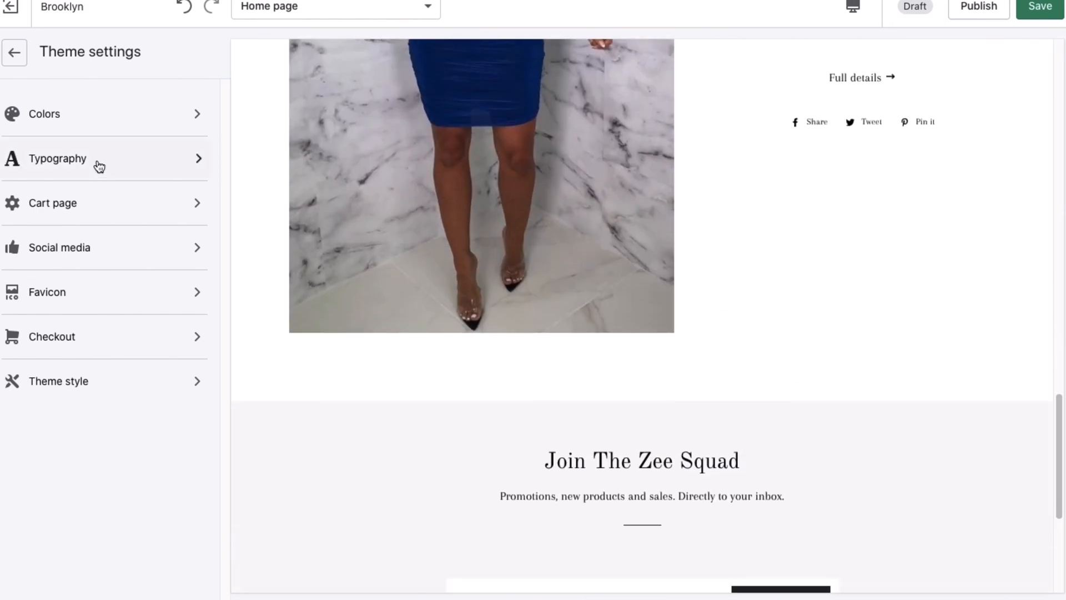
click(99, 166)
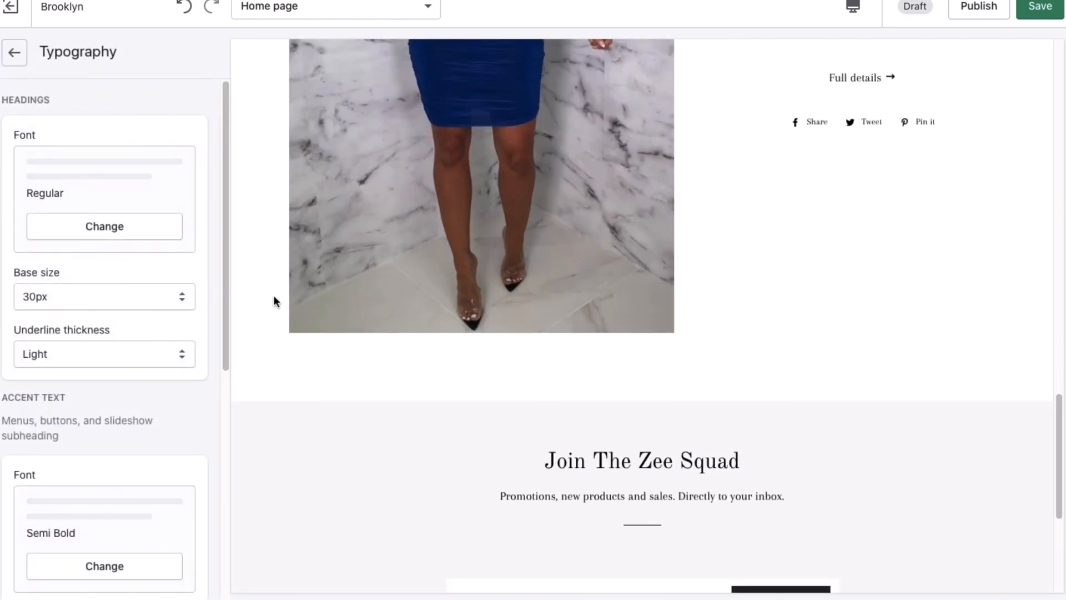
scroll(648, 326, up, 10)
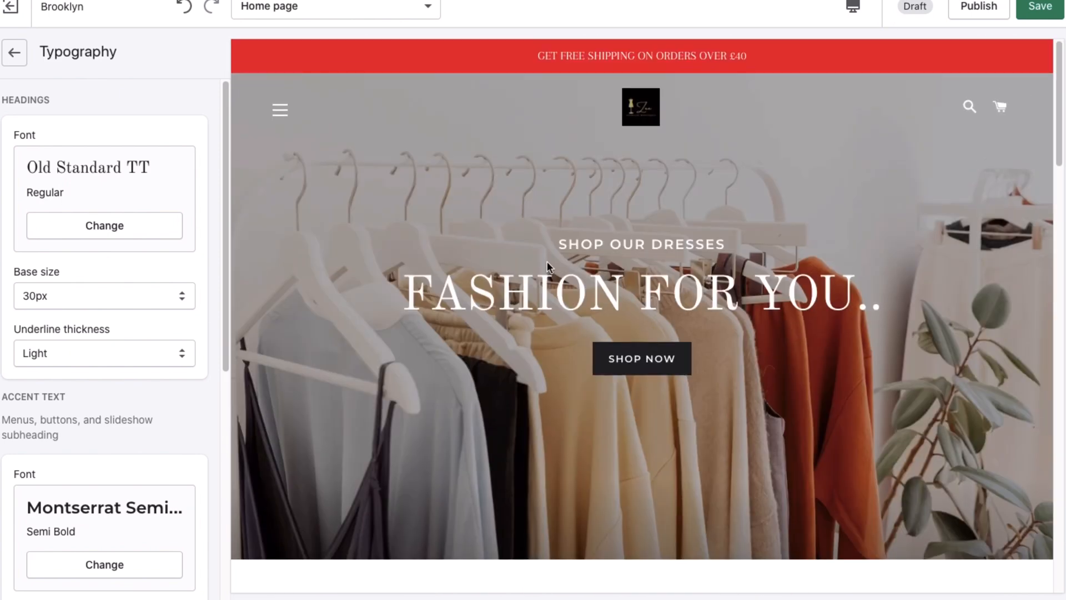
scroll(720, 355, down, 12)
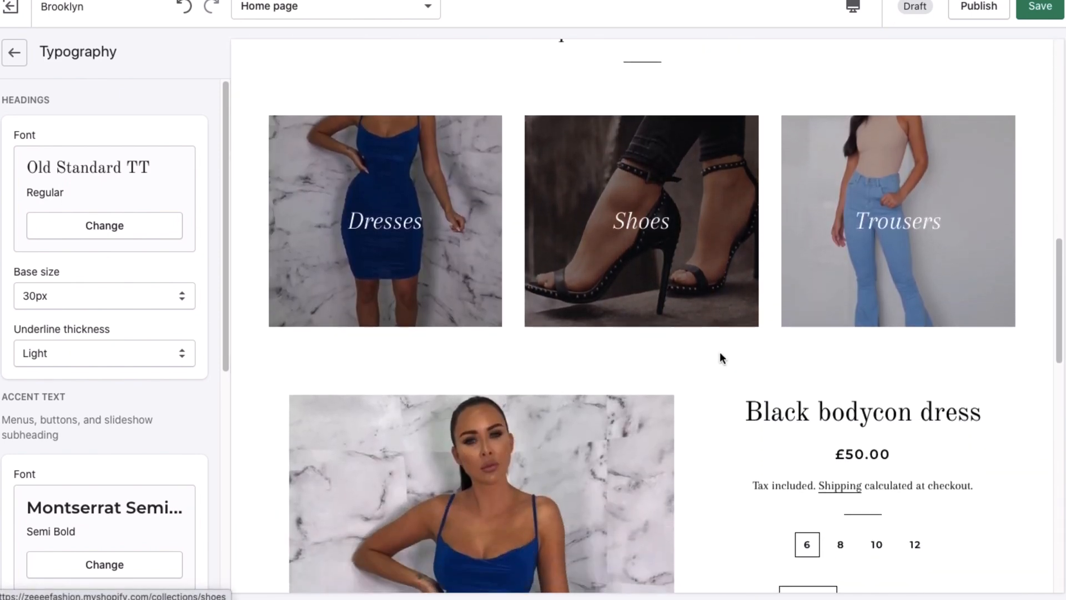
scroll(62, 285, down, 7)
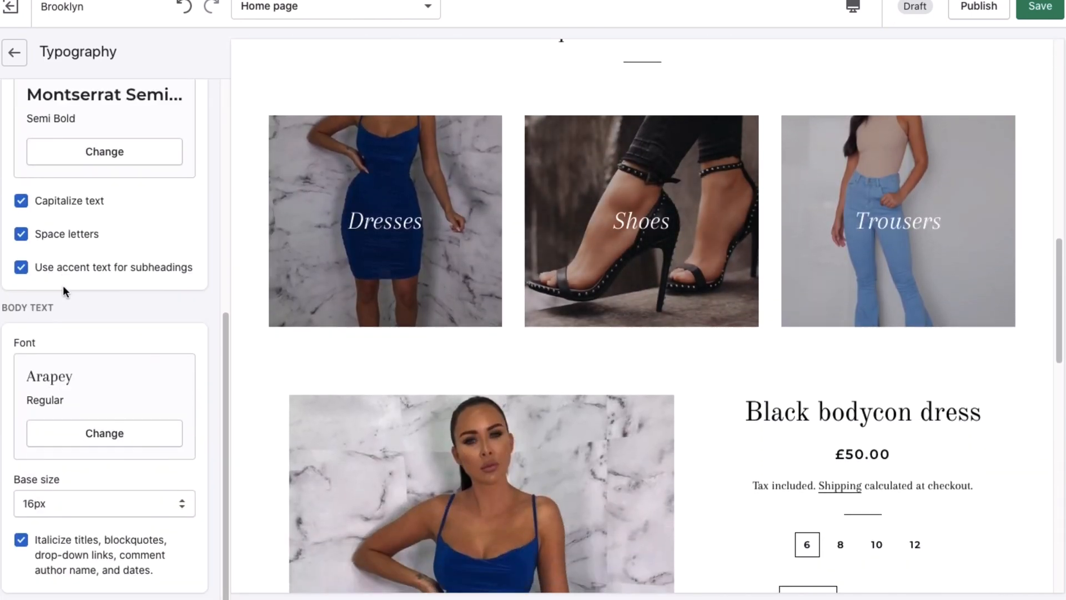
scroll(772, 474, down, 2)
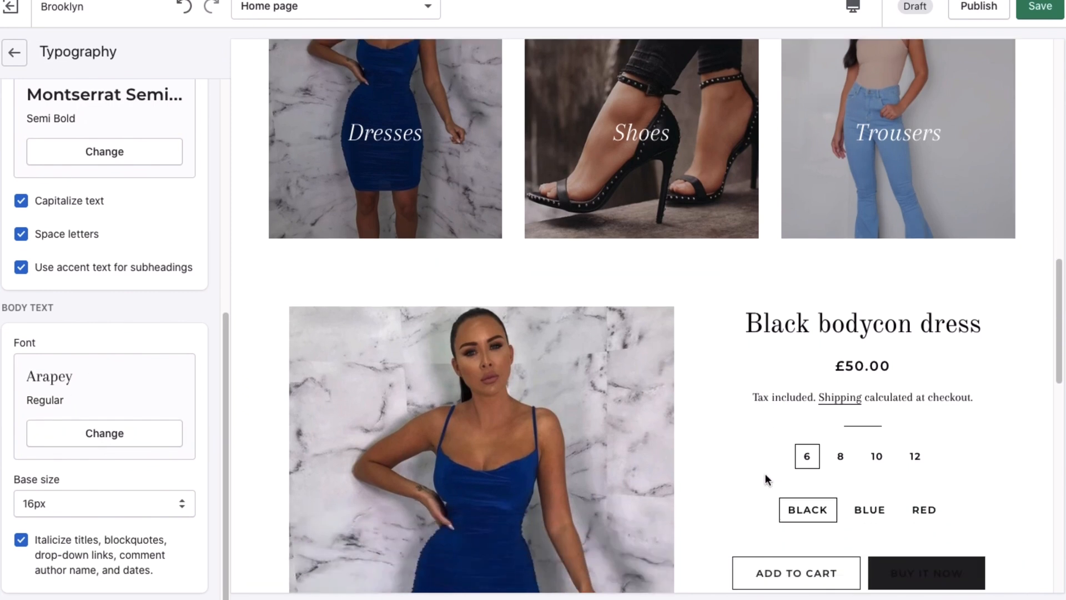
click(14, 53)
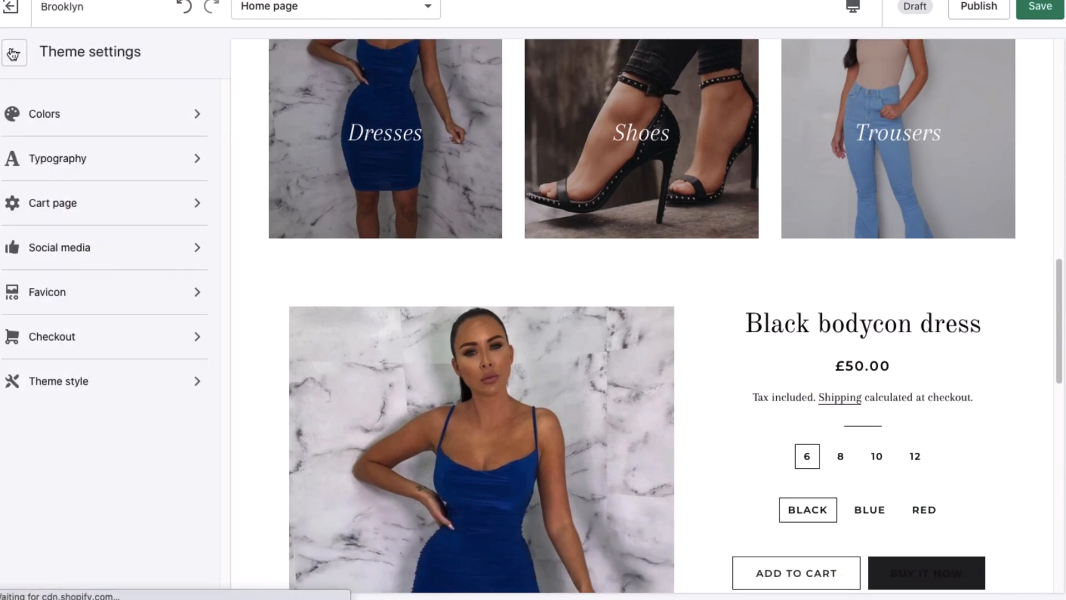
In Social media settings, enter the store's Facebook page link, adapted from the example URL
click(83, 256)
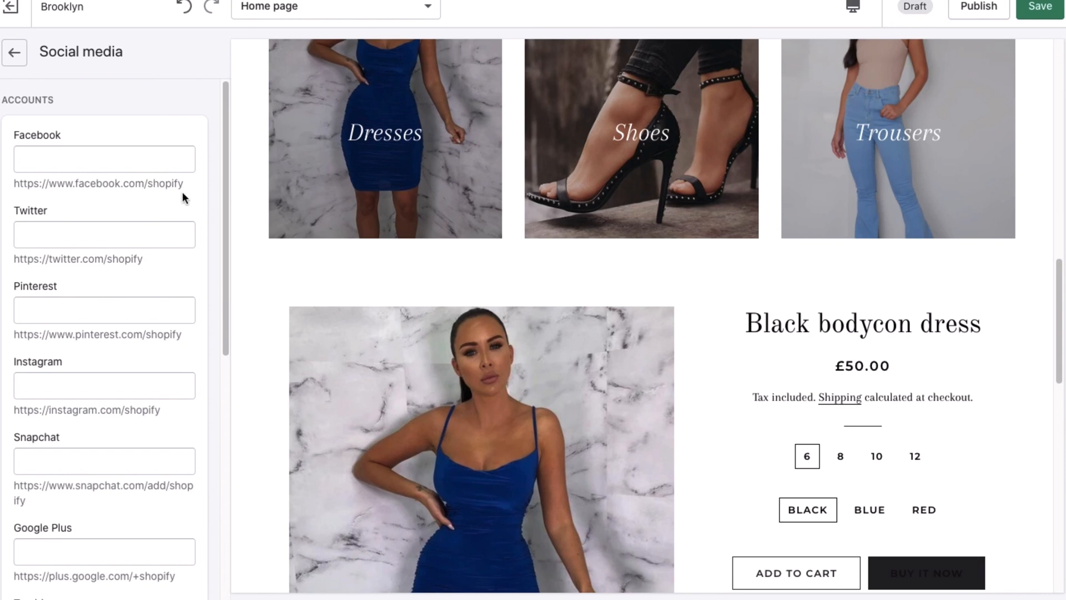
drag(185, 181, 20, 190)
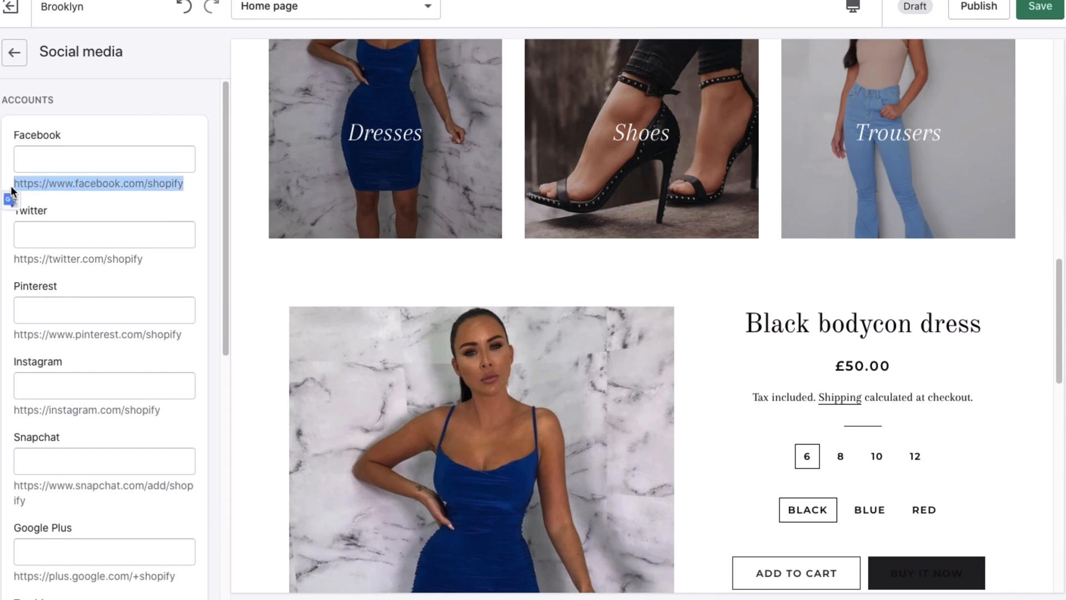
click(57, 161)
text(https://www.facebook.com/shopify)
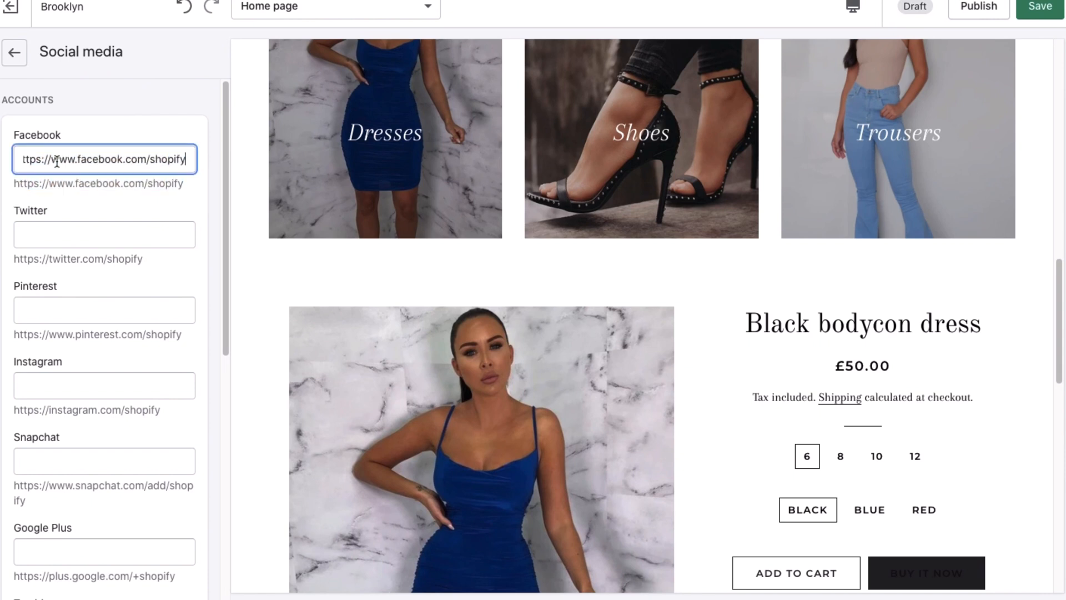
key(BackSpace)
key(BackSpace)
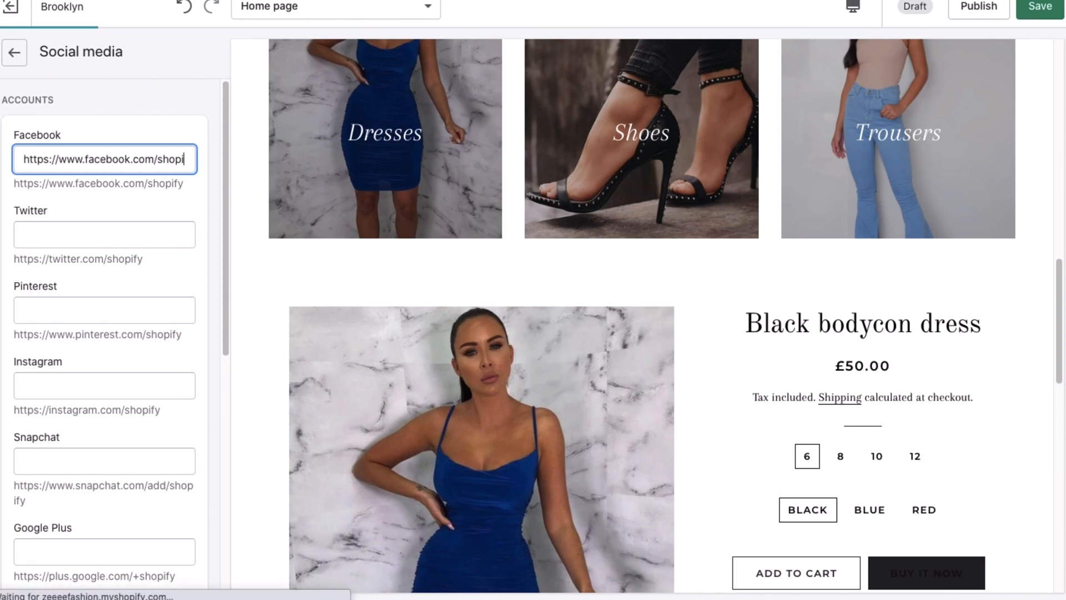
text(zeebouti)
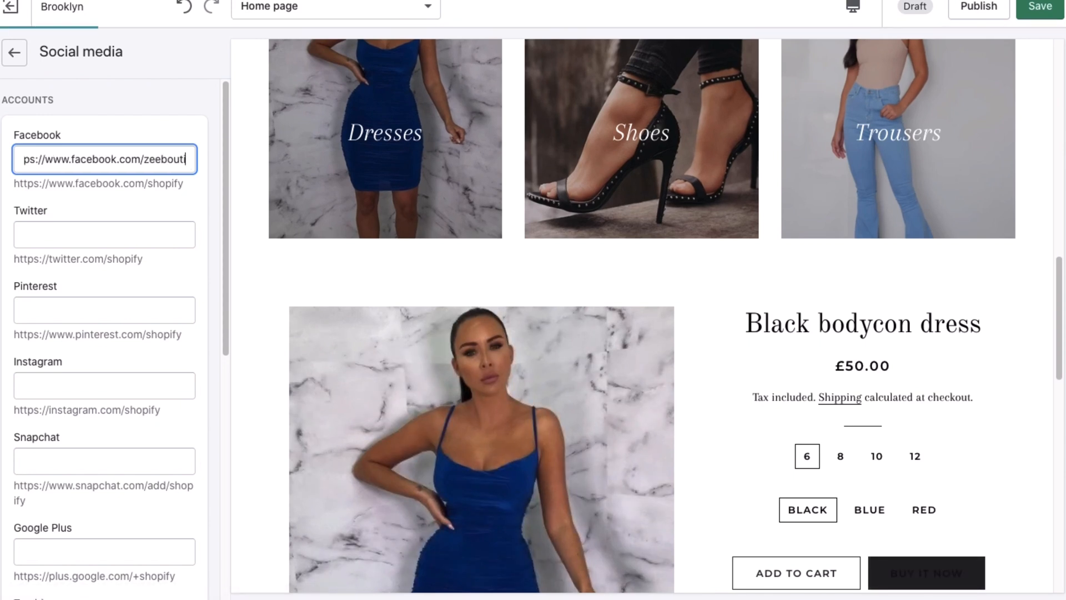
key(BackSpace)
key(BackSpace)
key(BackSpace)
key(BackSpace)
key(BackSpace)
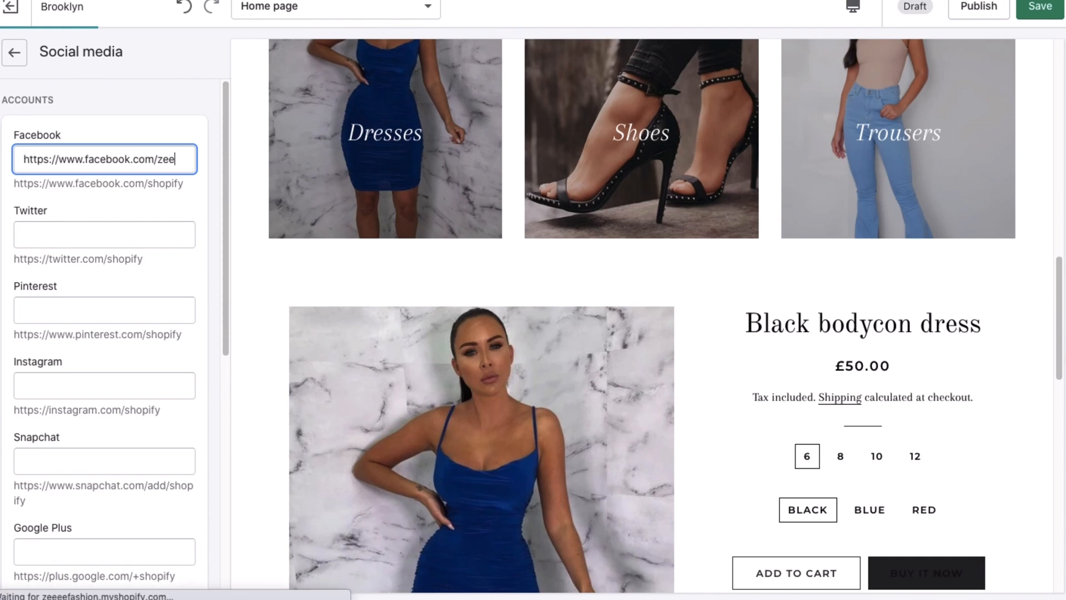
text(fashion)
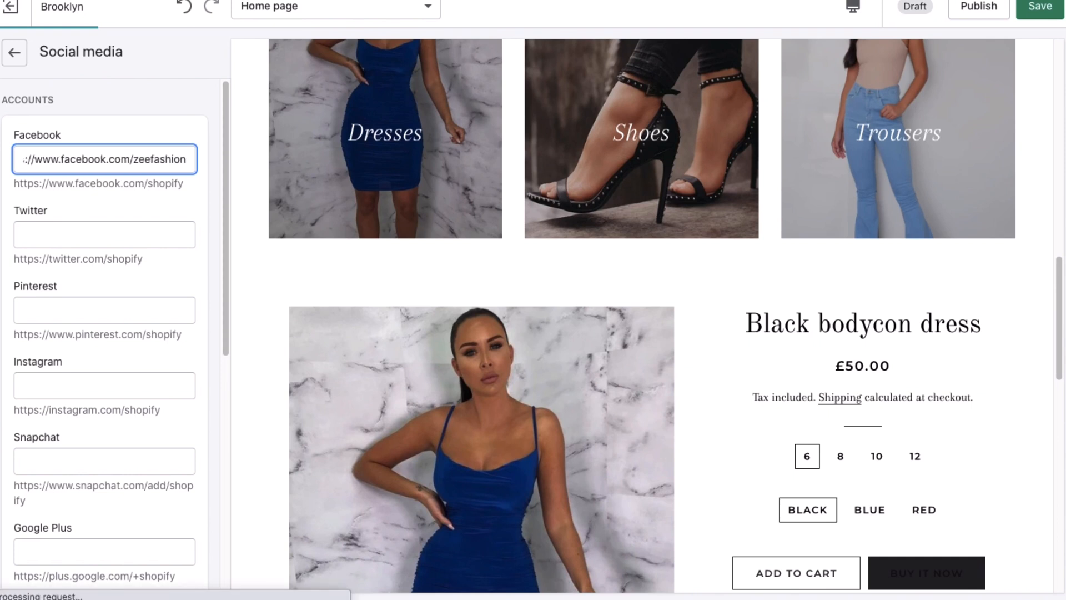
Set the Instagram link to the instagram.com/zeefashion page
scroll(102, 290, down, 1)
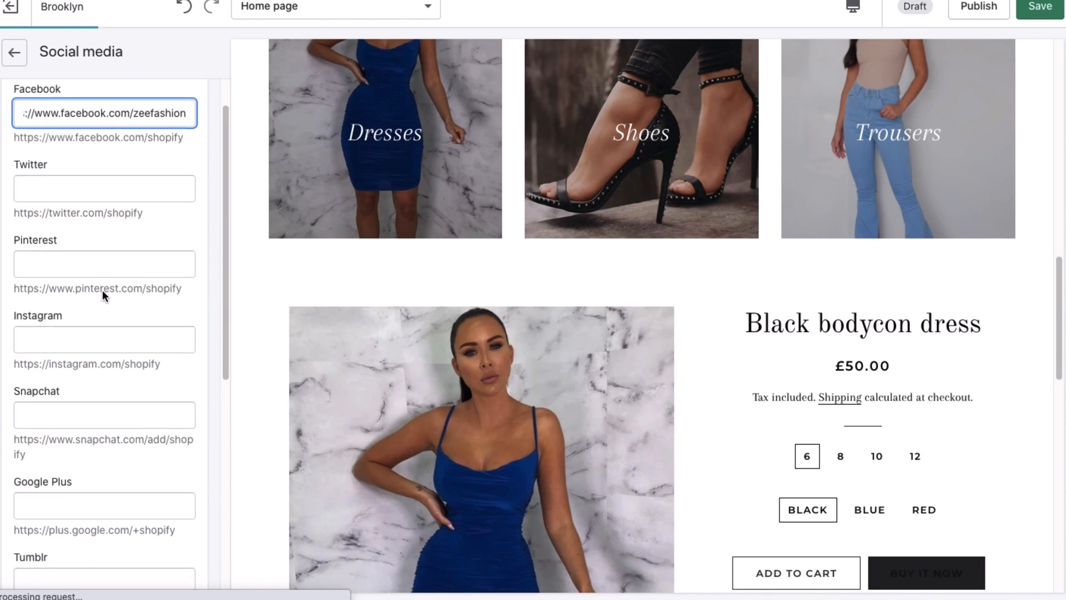
click(52, 328)
text(https://www.facebook.com/shopify)
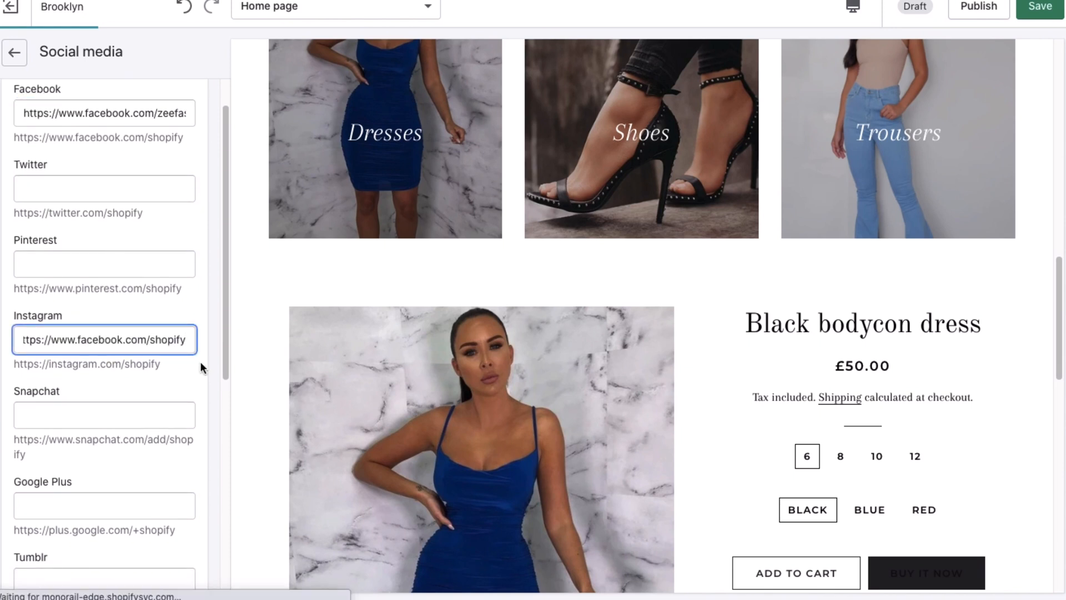
drag(123, 339, 92, 339)
key(BackSpace)
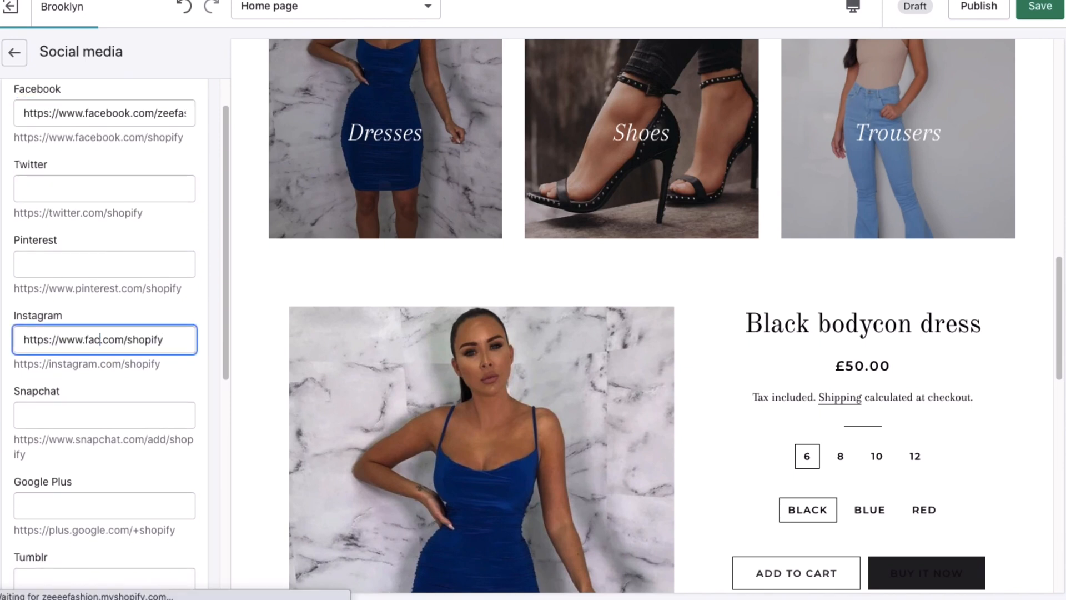
key(BackSpace)
key(BackSpace)
text(instagr)
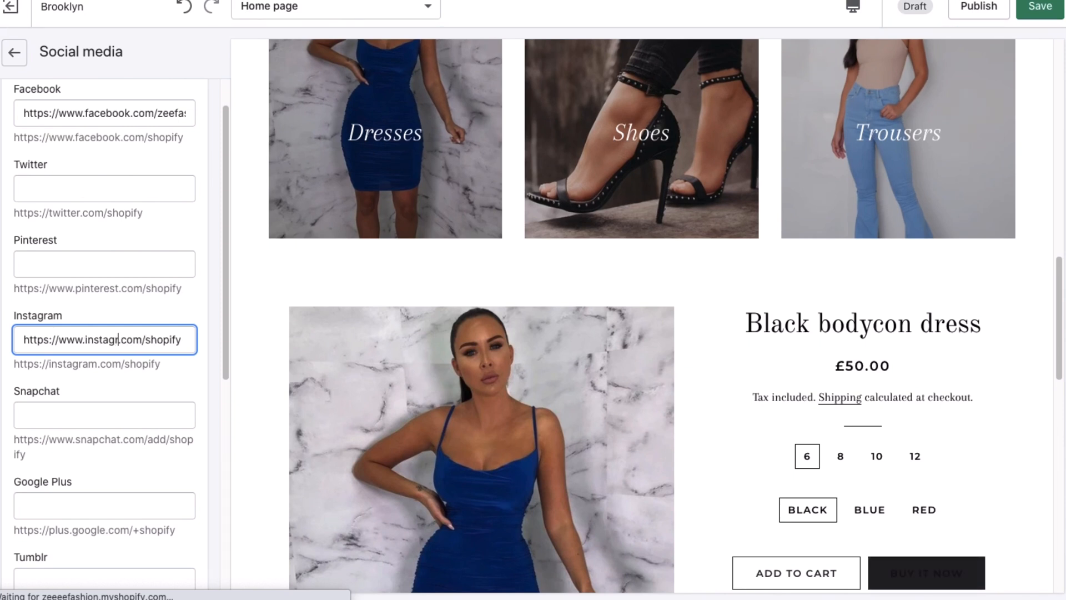
text(am)
double_click(163, 340)
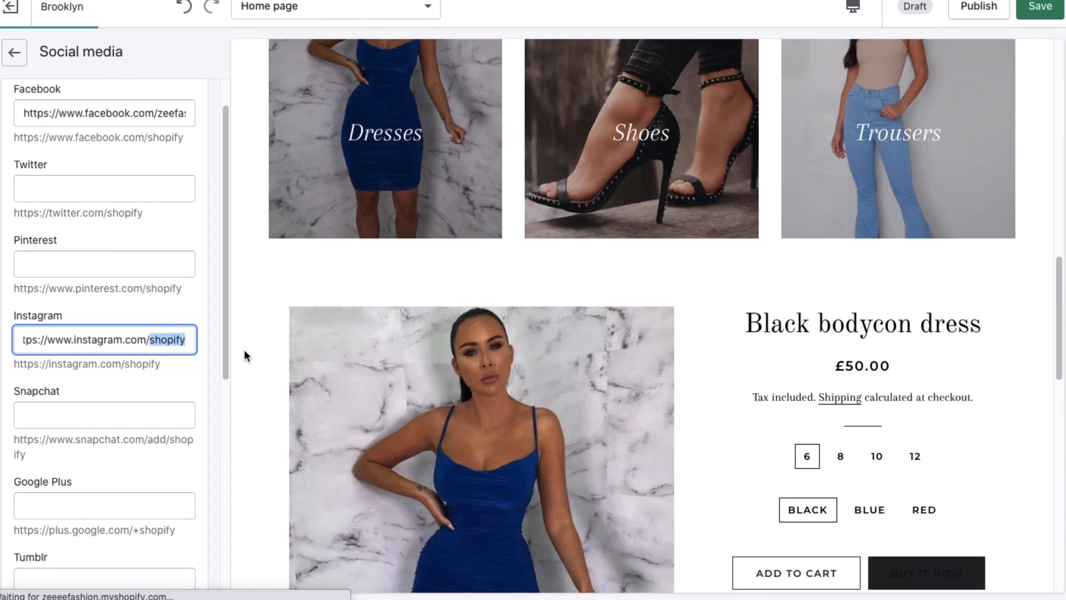
key(BackSpace)
text(zee)
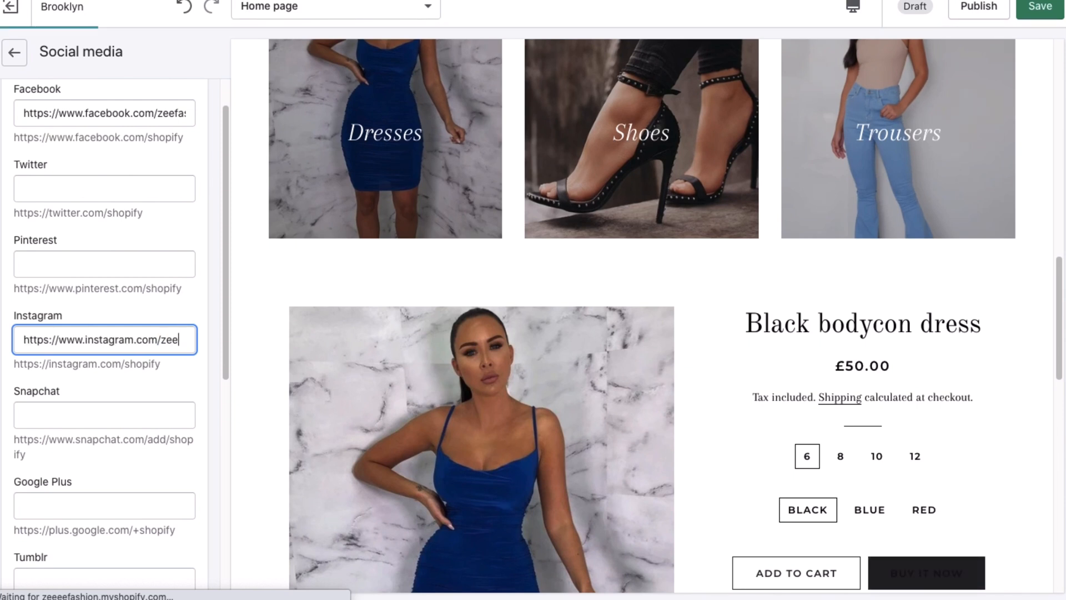
text(fashion)
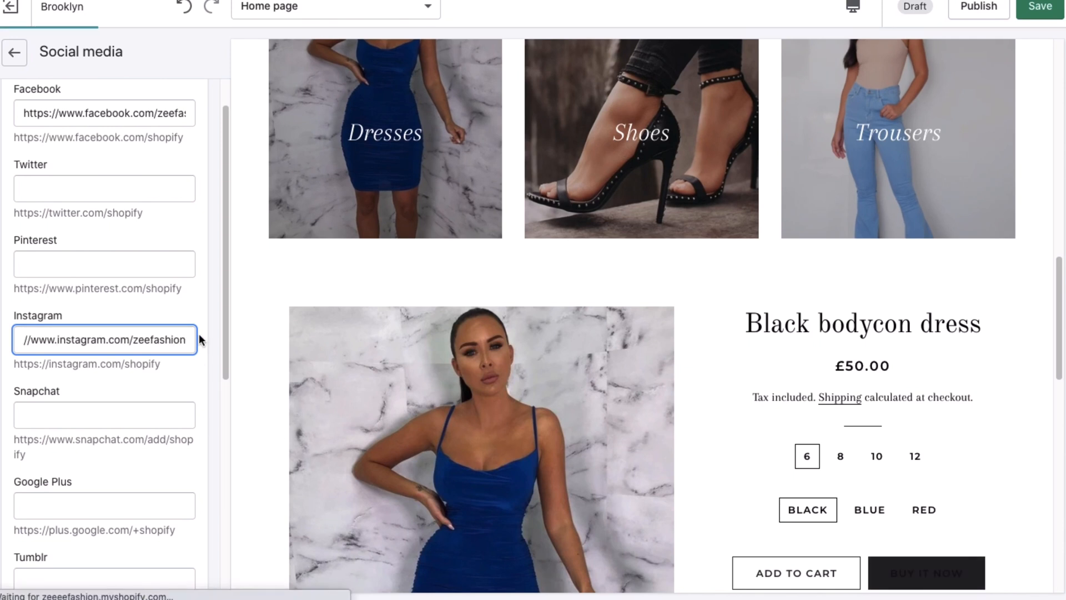
click(192, 296)
Confirm the new Facebook and Instagram links appear in the preview footer
scroll(191, 295, down, 2)
scroll(192, 302, down, 1)
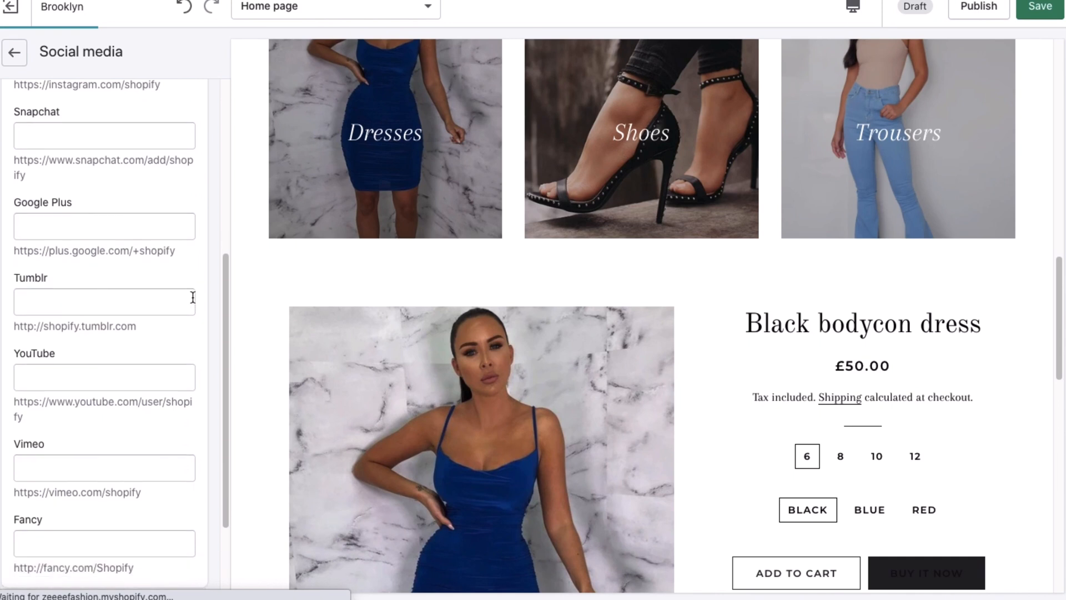
scroll(192, 302, down, 3)
scroll(534, 372, down, 10)
scroll(534, 366, down, 5)
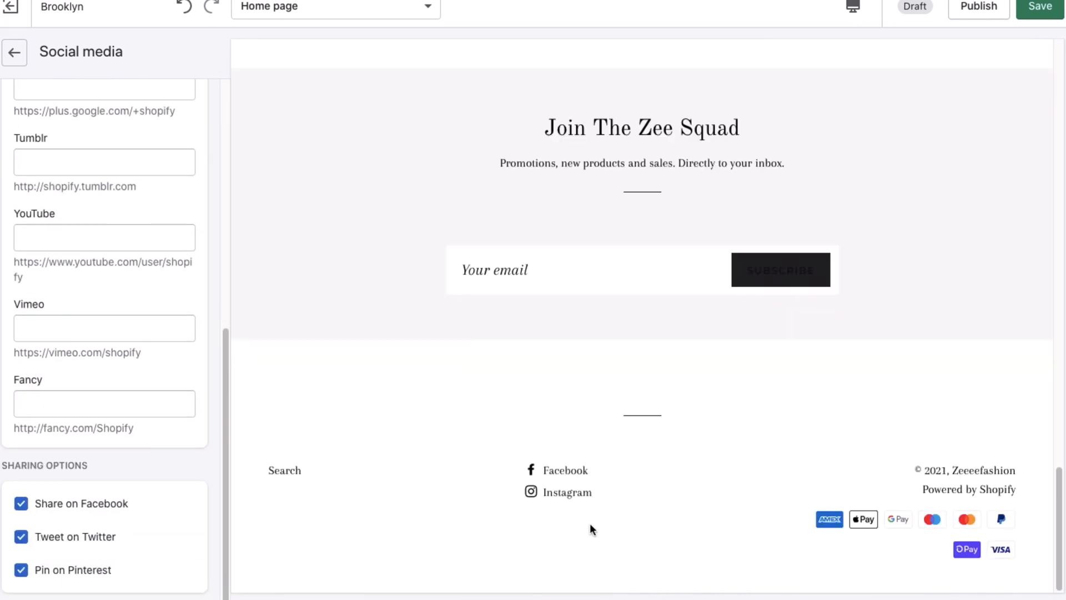
drag(590, 527, 297, 312)
Go back to the Theme settings list and open the Favicon section
click(14, 52)
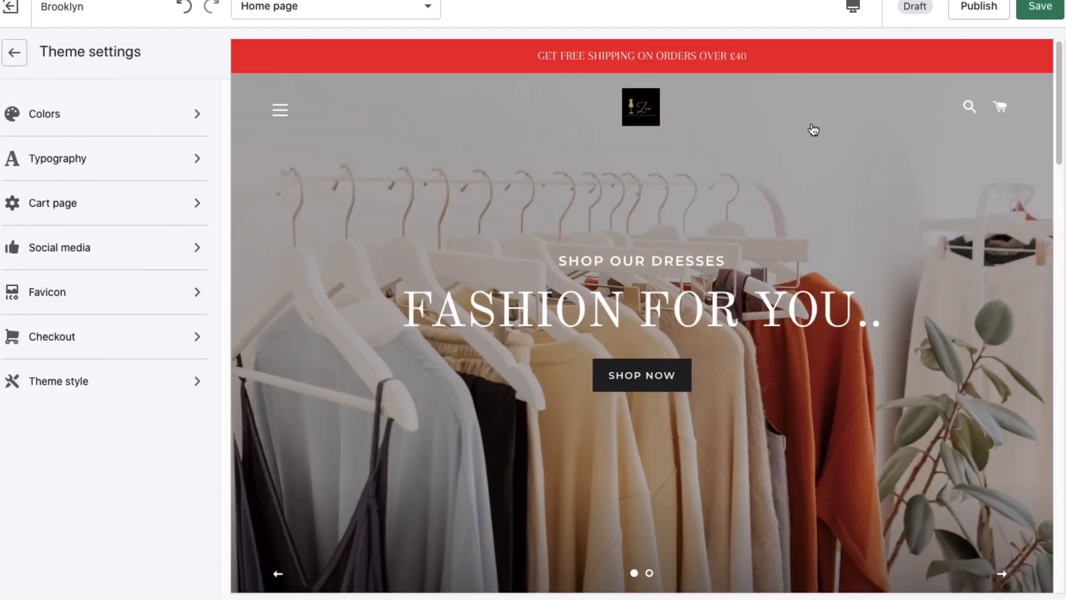
scroll(490, 428, down, 15)
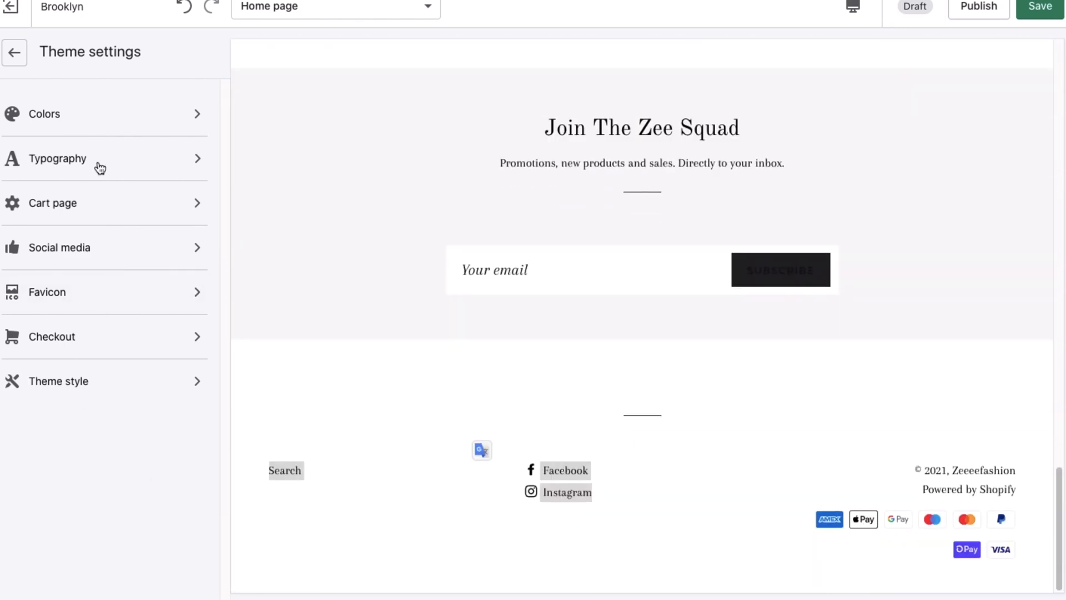
click(66, 293)
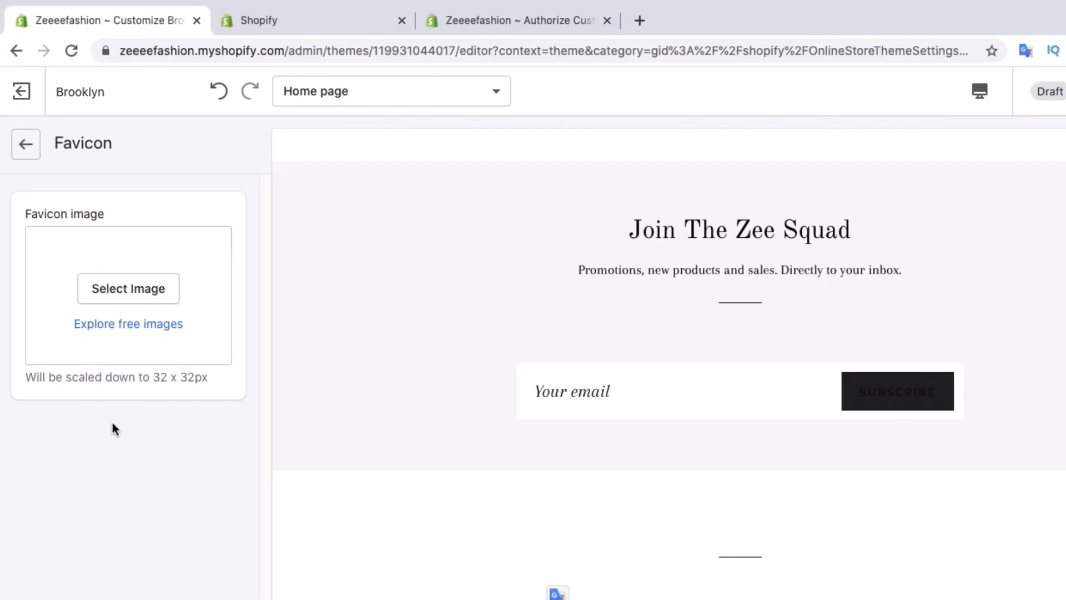
Set the black Zee Fashion Boutique logo as the theme favicon
click(118, 288)
click(185, 403)
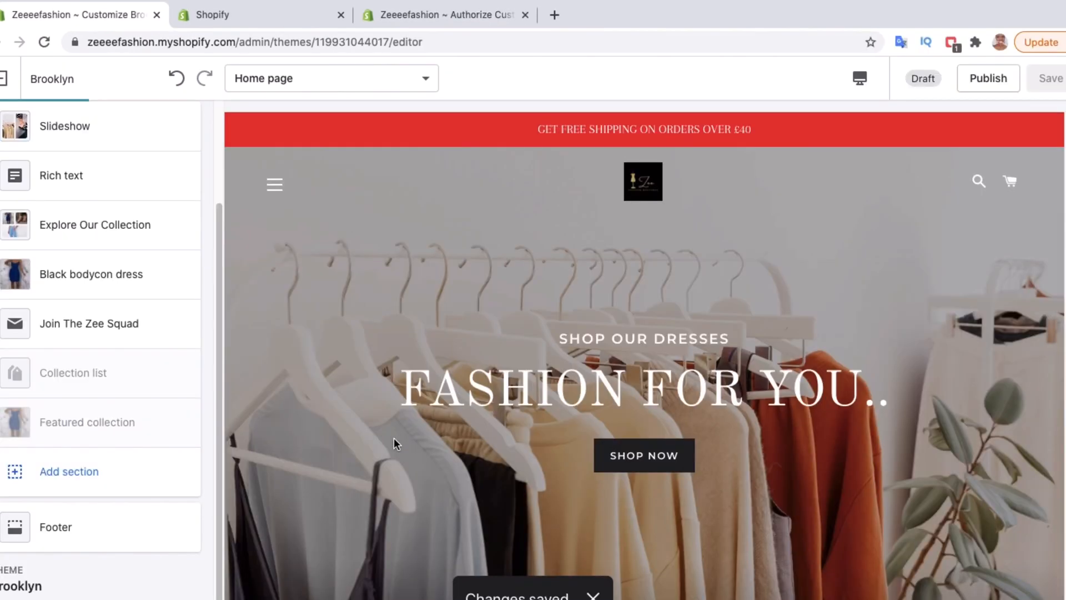
scroll(394, 437, down, 10)
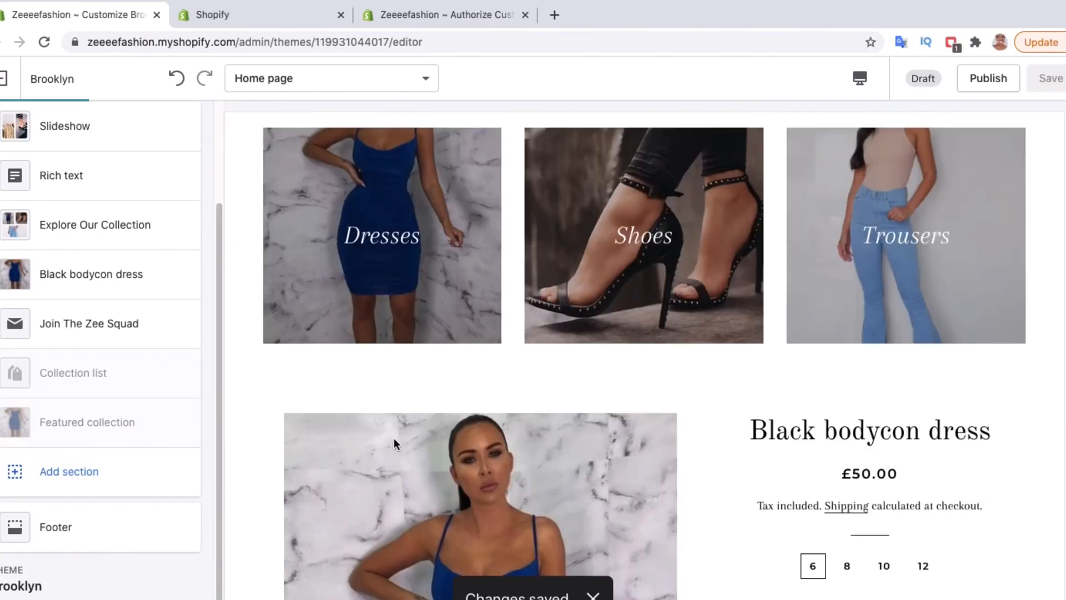
scroll(394, 437, down, 7)
scroll(394, 438, down, 15)
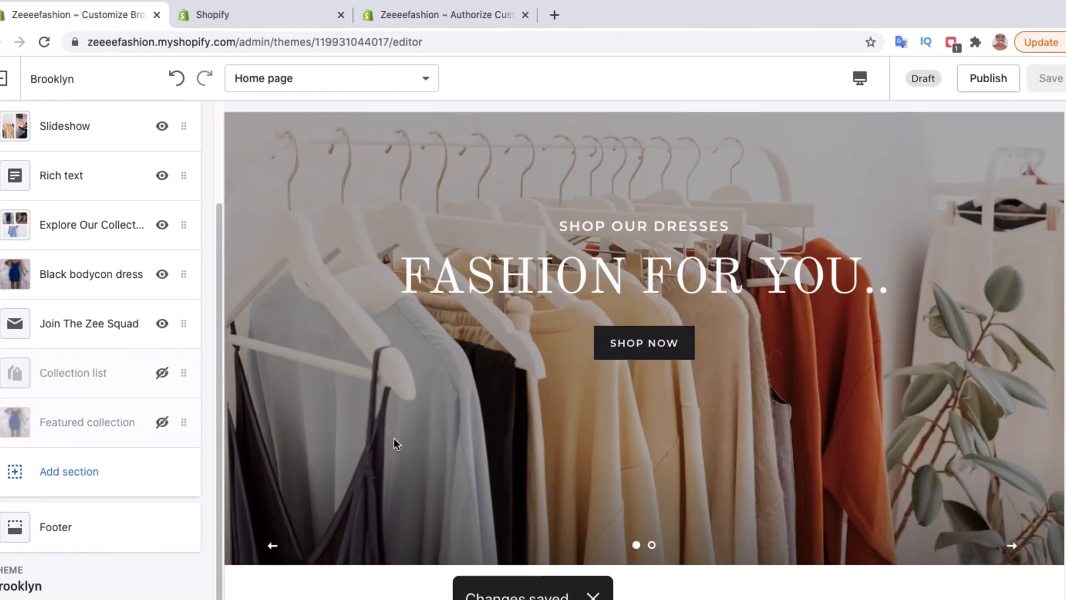
scroll(395, 442, down, 10)
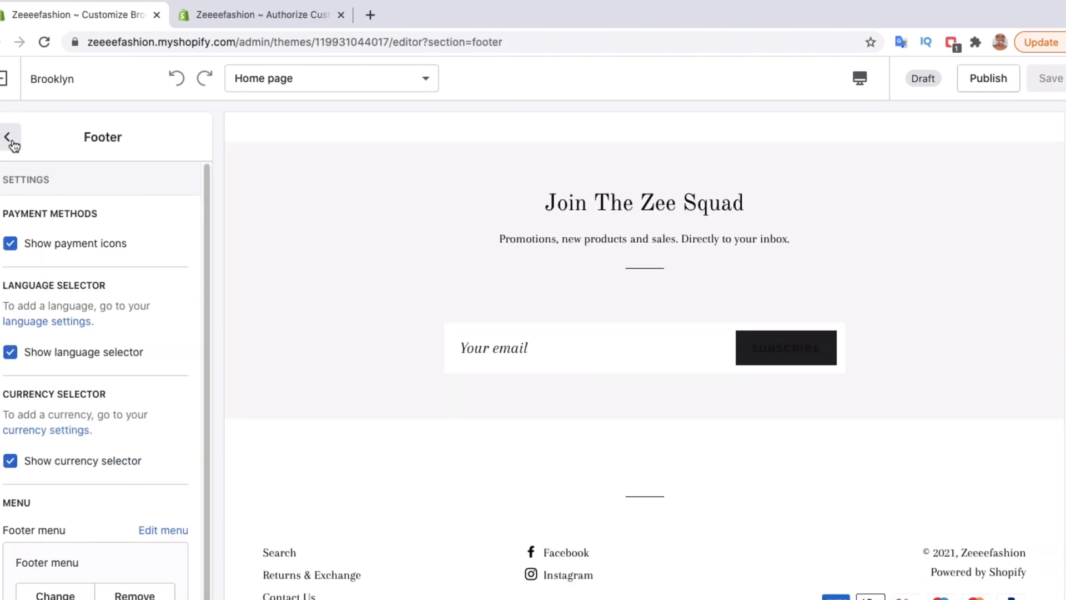
Return to the Home page sections list and look through it
click(9, 138)
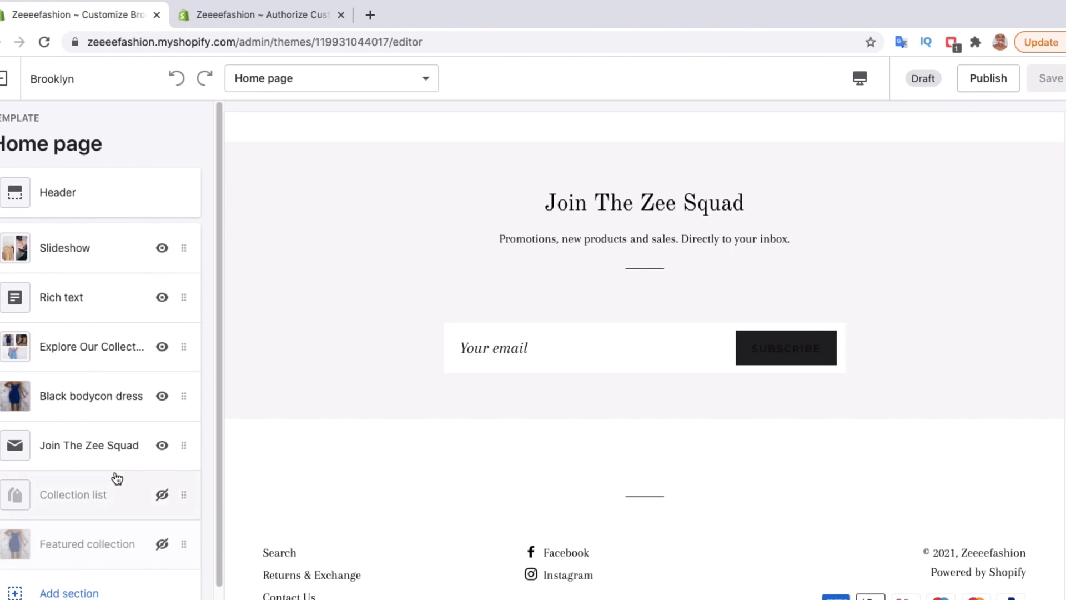
scroll(117, 478, down, 2)
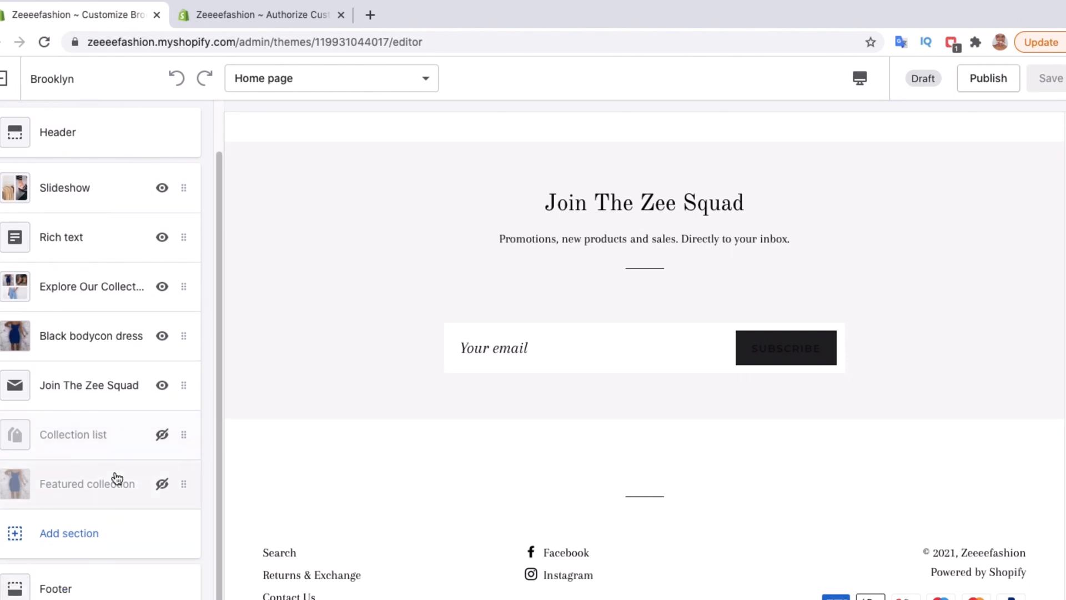
scroll(117, 478, down, 2)
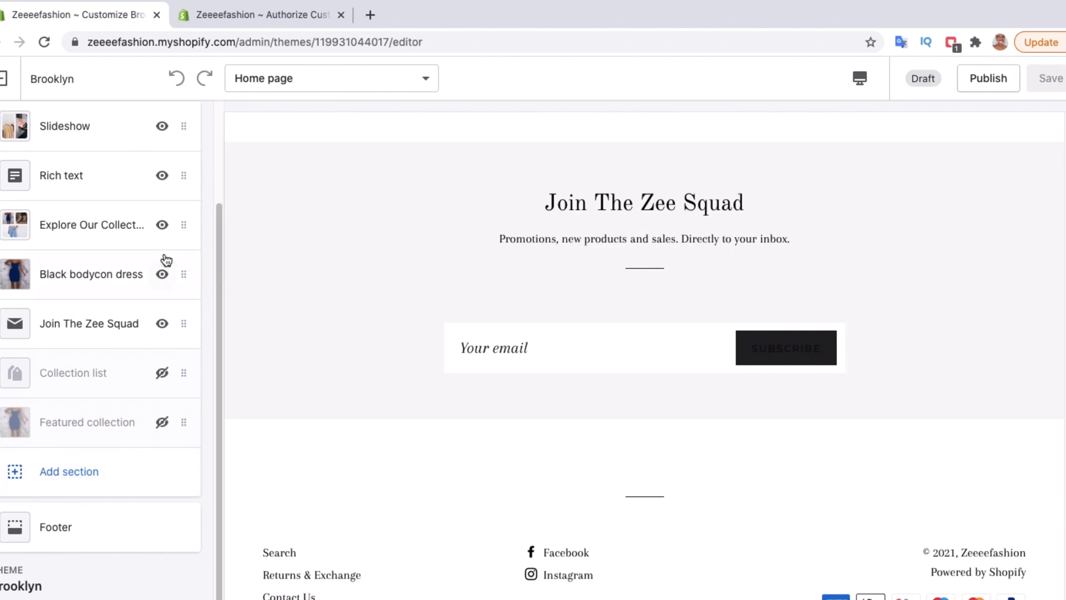
scroll(404, 469, up, 20)
scroll(404, 469, up, 5)
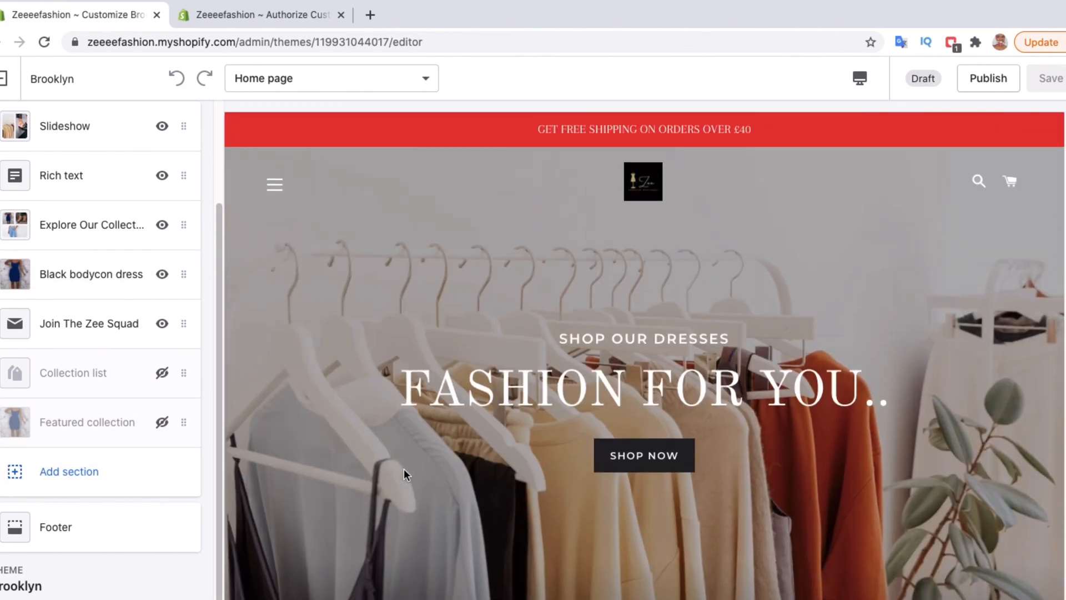
scroll(404, 469, down, 15)
scroll(404, 475, down, 1)
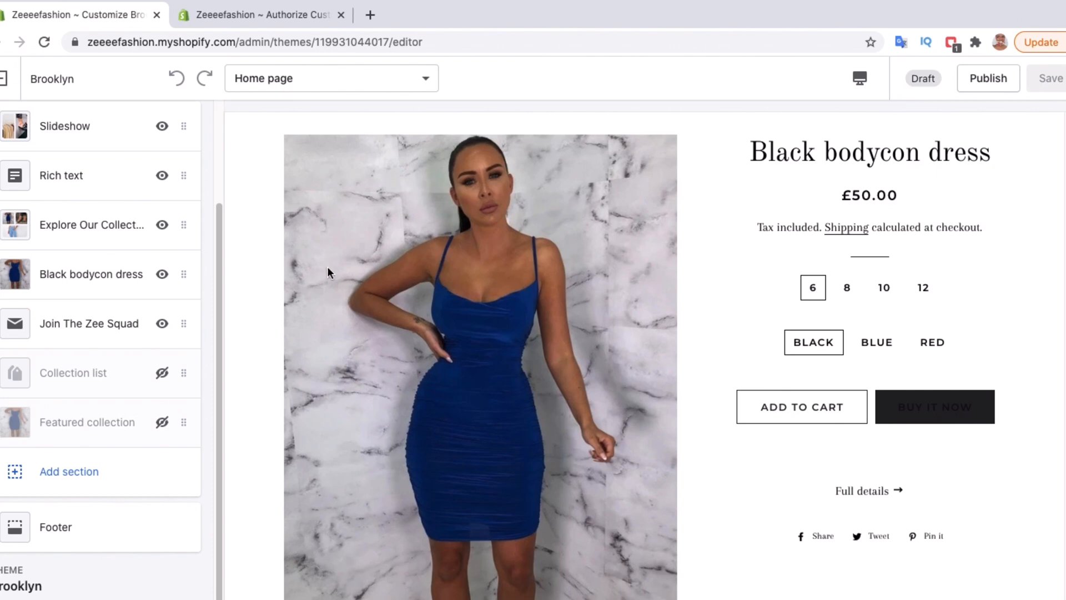
scroll(324, 261, up, 10)
Exit the editor and publish Brooklyn as the live theme, replacing Debut
click(5, 88)
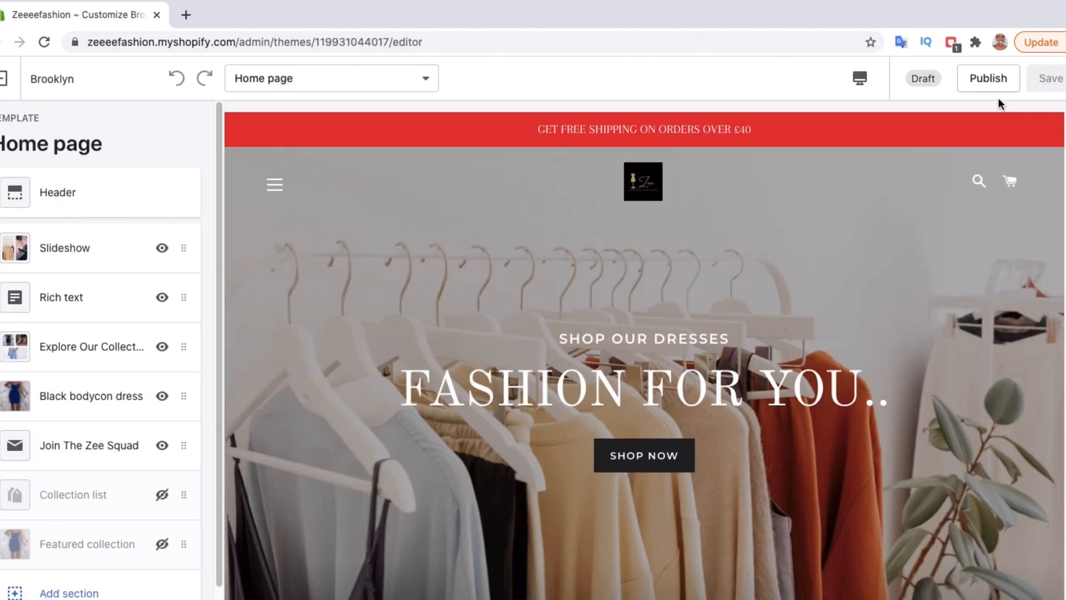
click(993, 81)
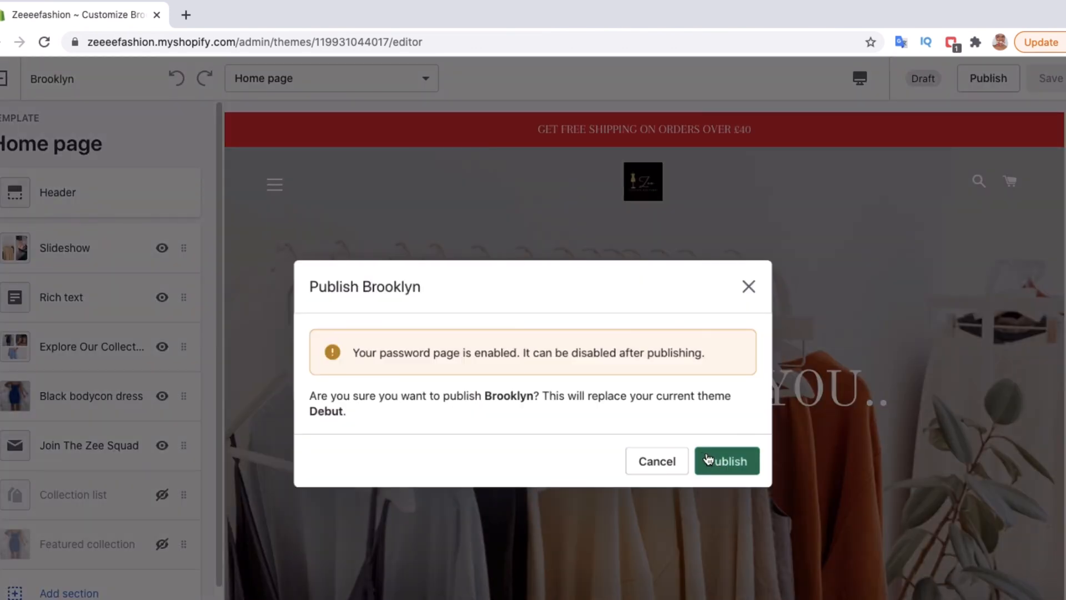
click(728, 463)
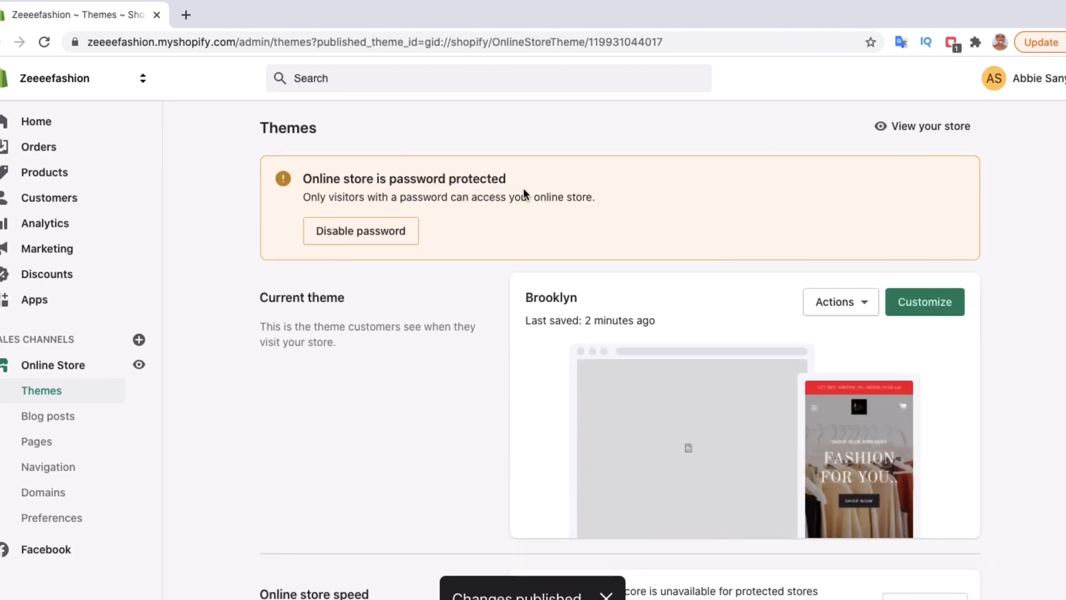
Open the free-trial plan selection page in a new tab and switch to it
drag(514, 179, 304, 170)
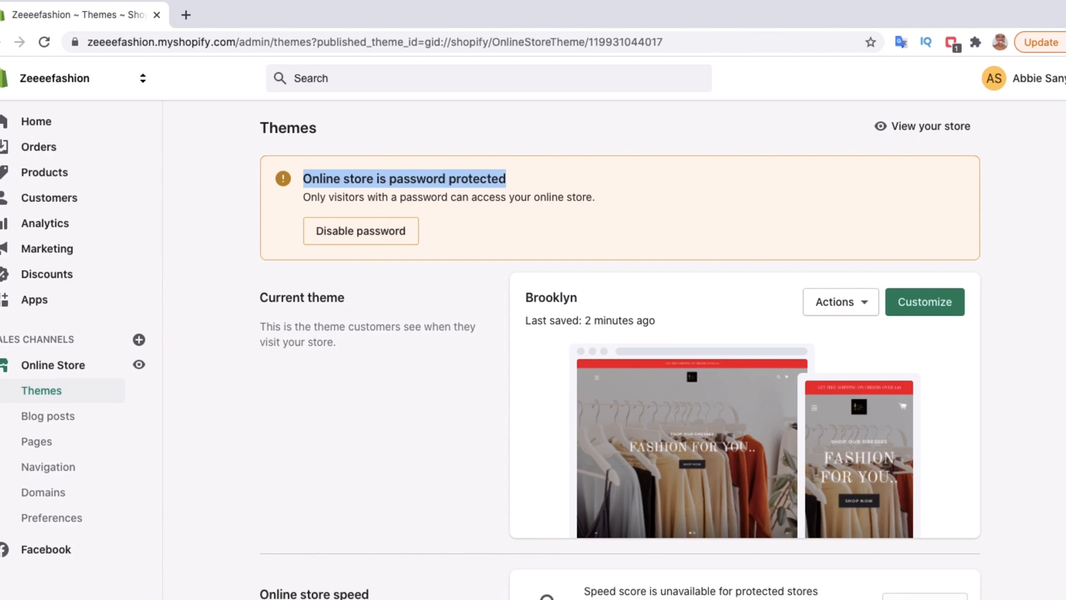
right_click(674, 531)
click(711, 538)
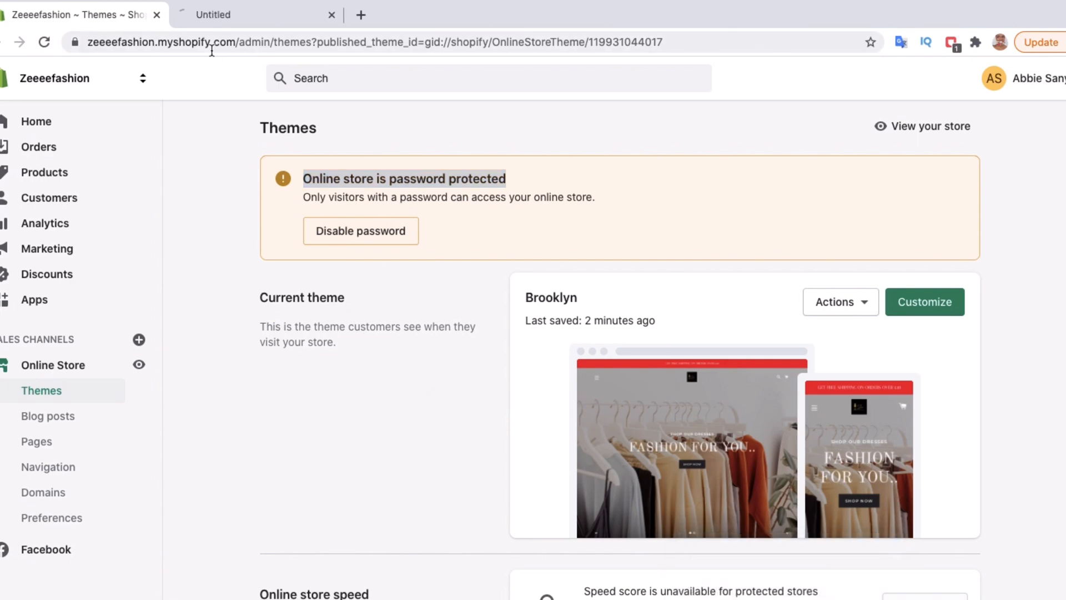
click(203, 11)
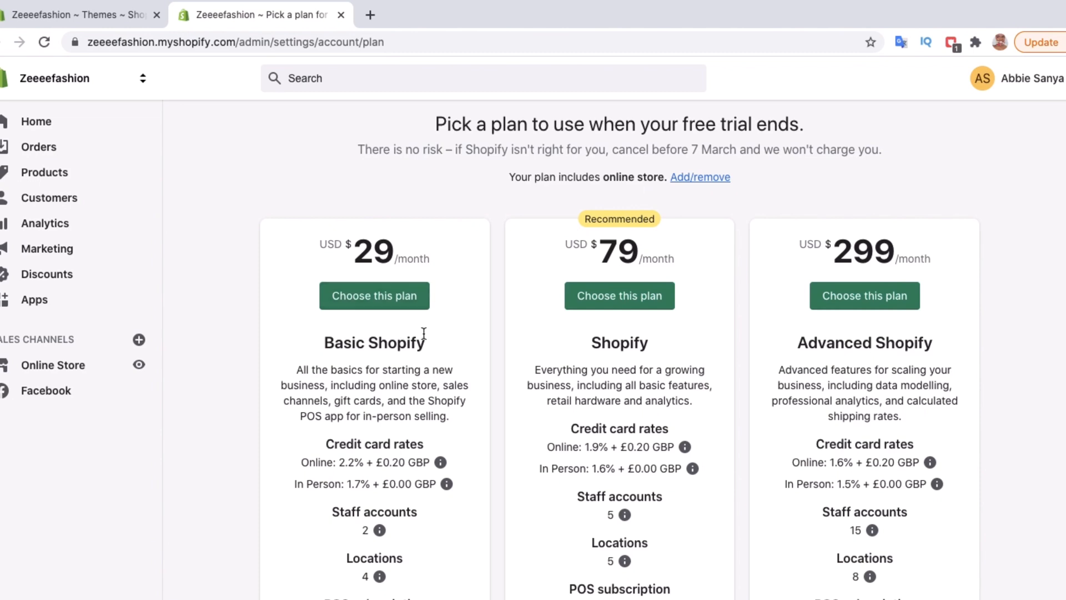
Compare the Basic, Shopify and Advanced plans, then return to the Themes tab
drag(433, 341, 324, 316)
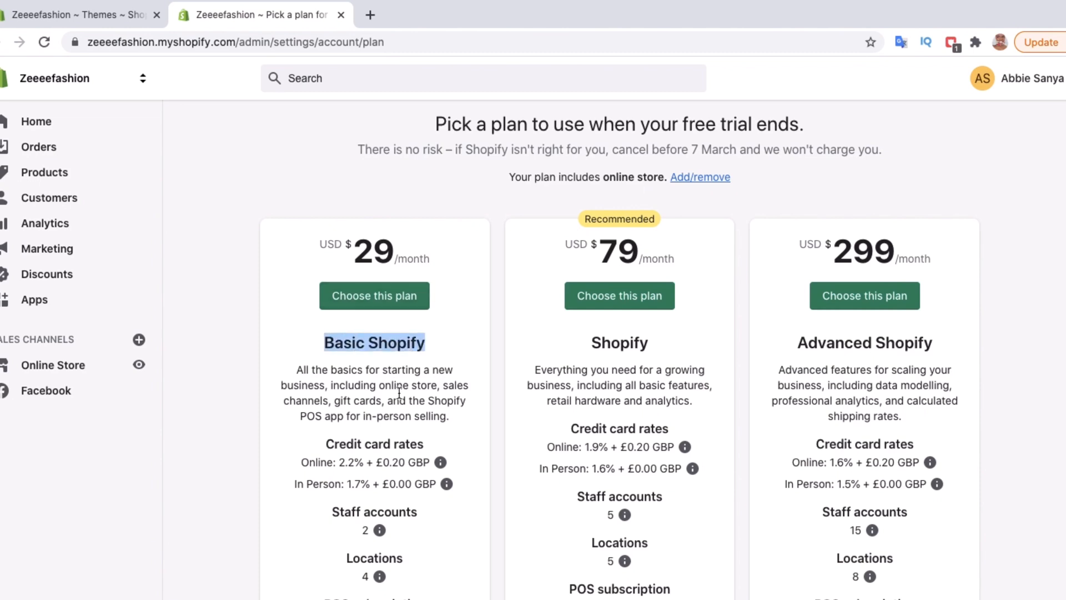
click(435, 342)
scroll(434, 342, down, 3)
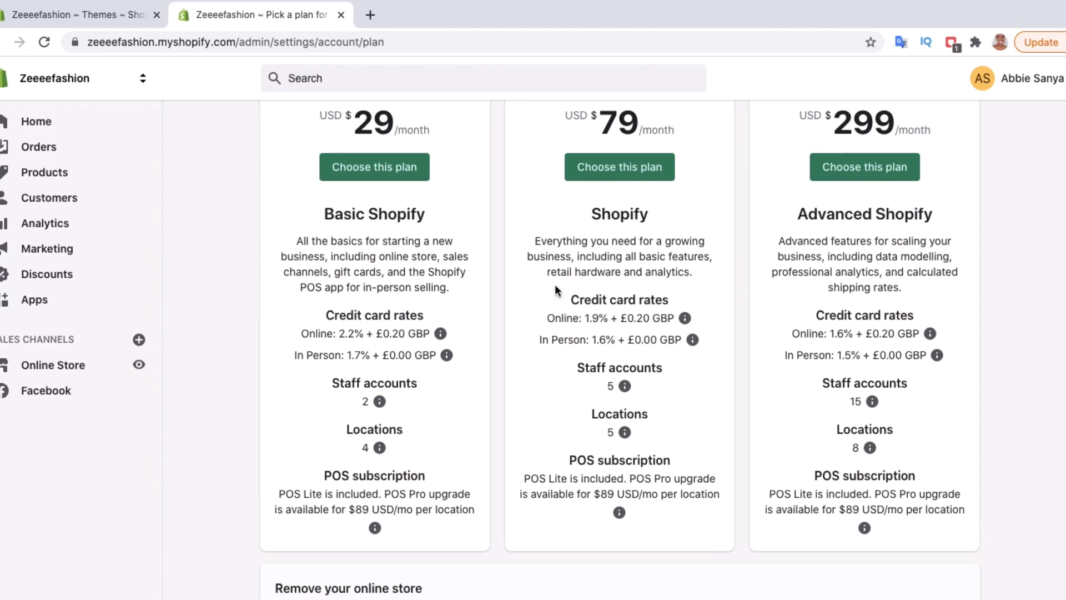
scroll(543, 262, up, 4)
scroll(362, 347, down, 6)
scroll(362, 346, up, 6)
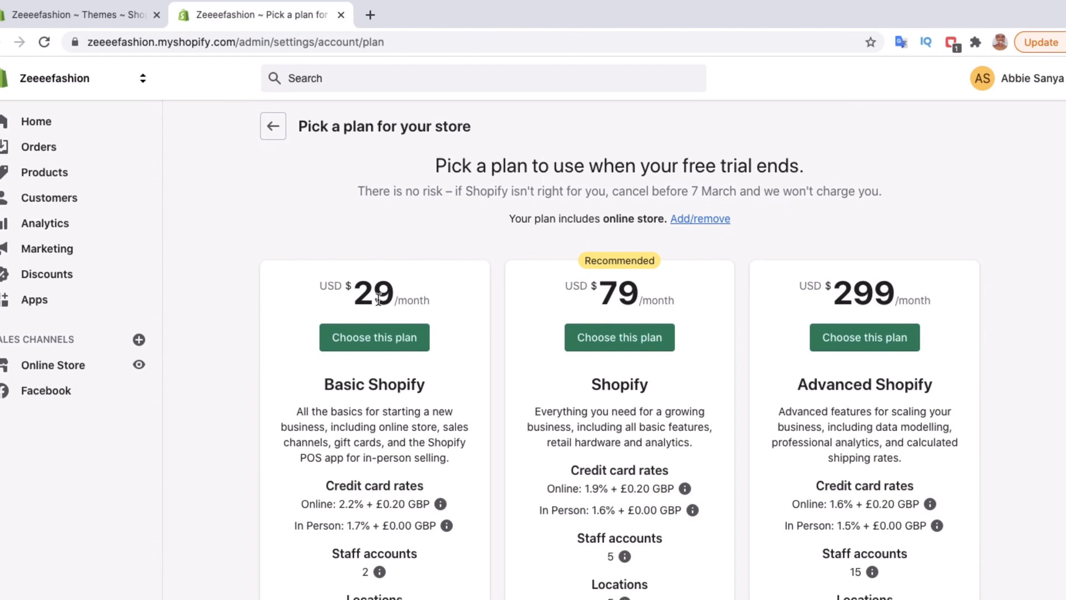
click(89, 16)
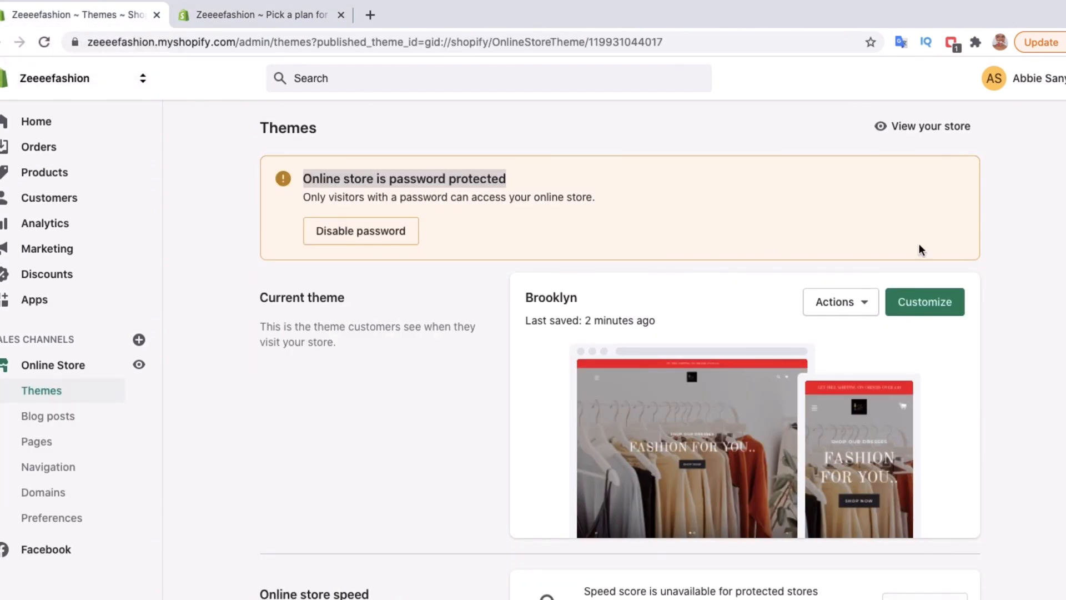
View the live Zee Fashion storefront in a new tab and browse the Brooklyn home page
click(913, 126)
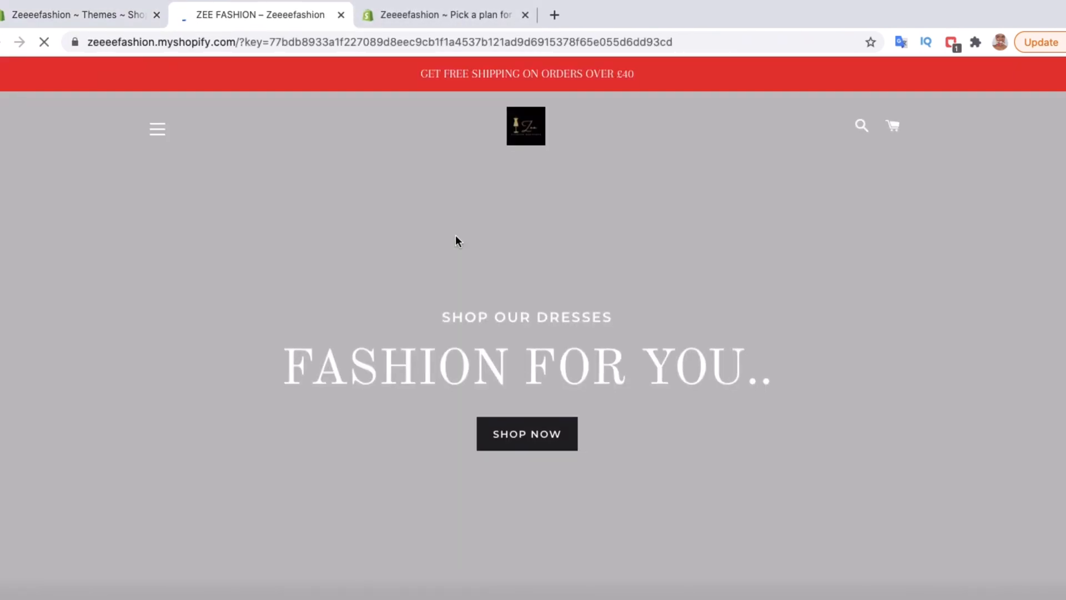
scroll(455, 235, down, 7)
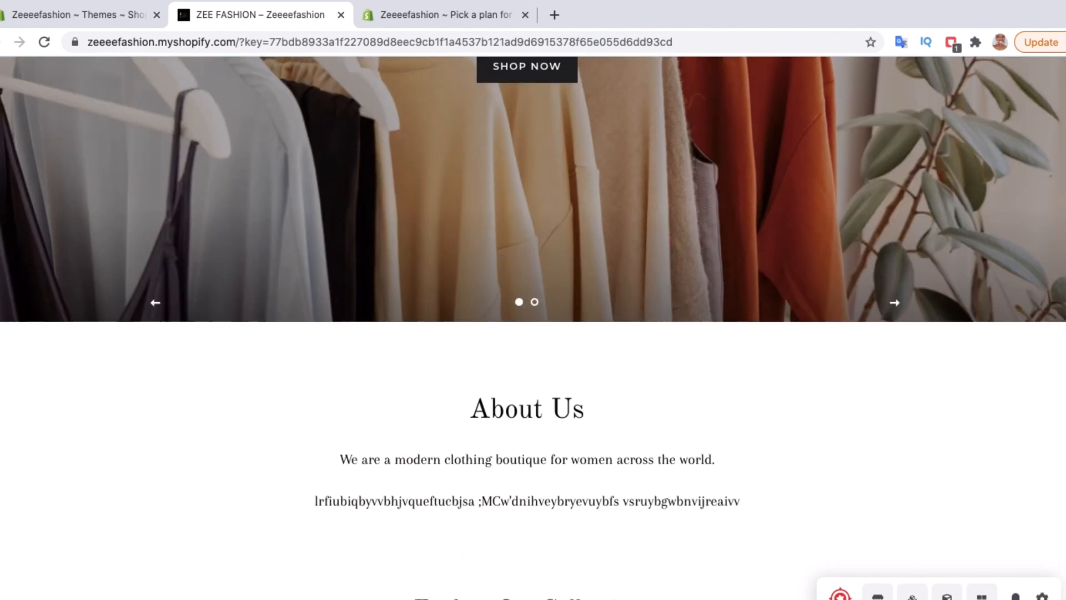
scroll(562, 525, down, 10)
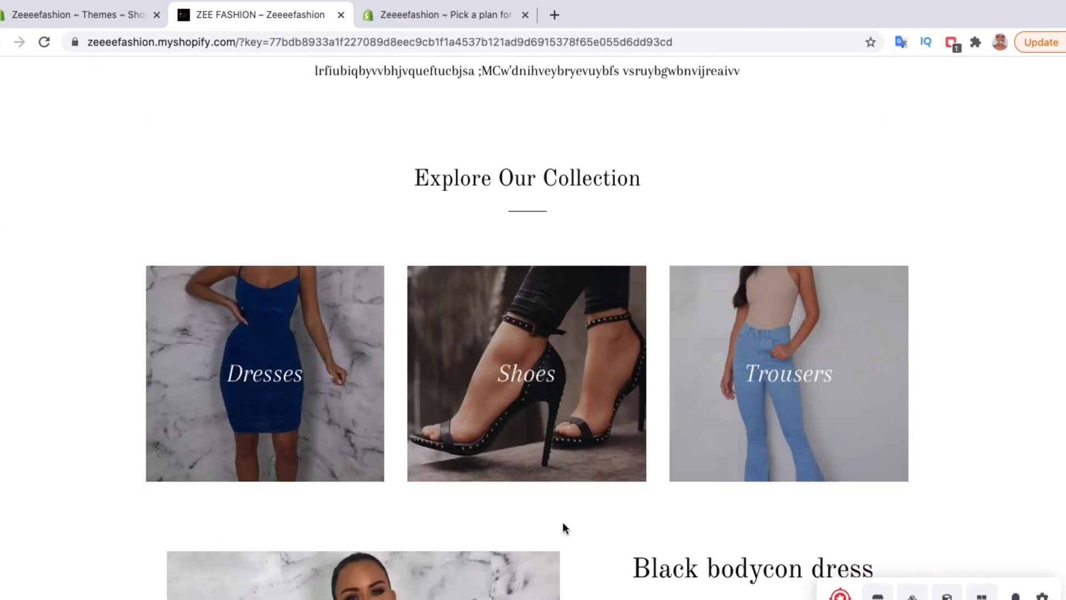
scroll(563, 525, up, 8)
scroll(563, 525, down, 15)
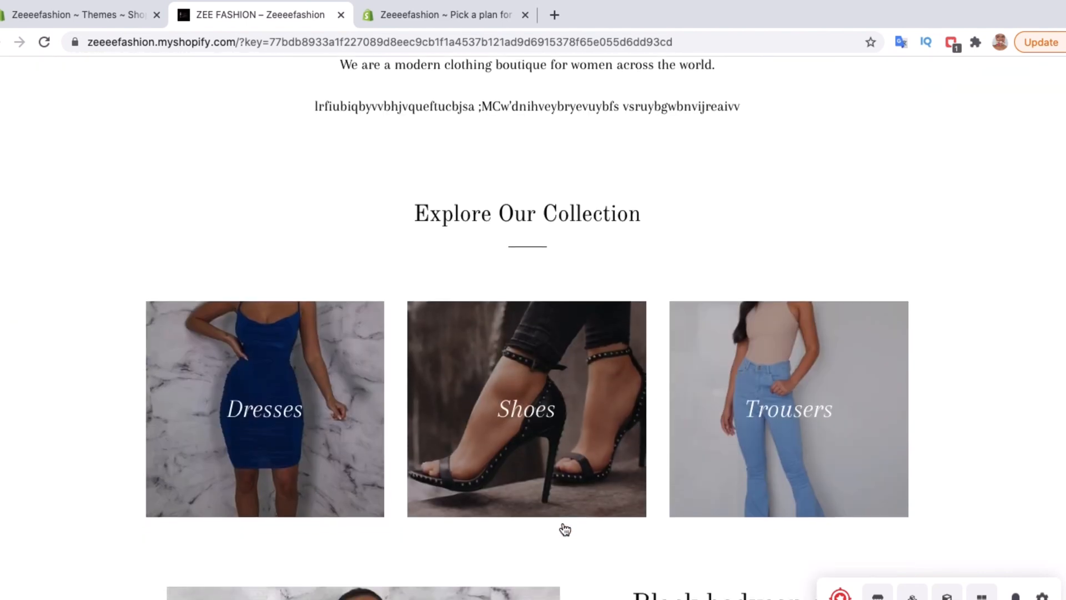
scroll(562, 525, down, 4)
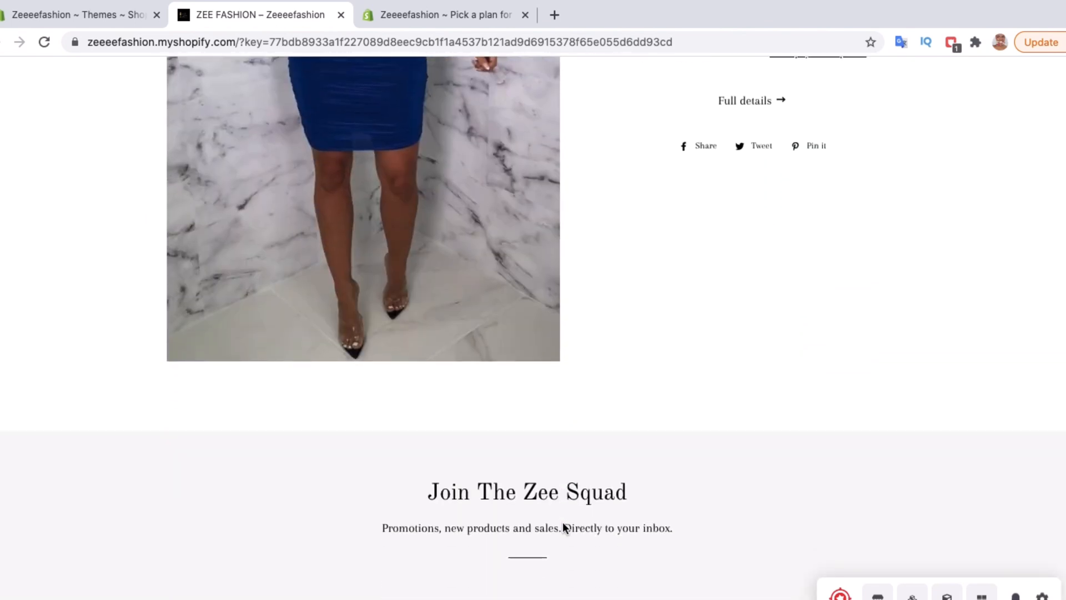
scroll(563, 524, up, 3)
scroll(563, 524, down, 8)
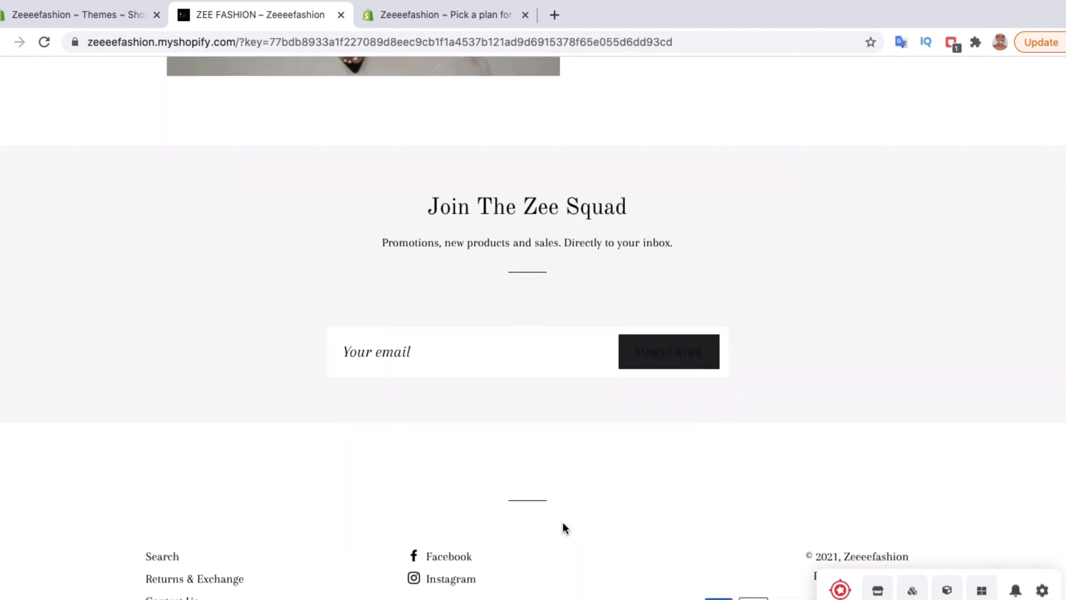
scroll(291, 542, up, 20)
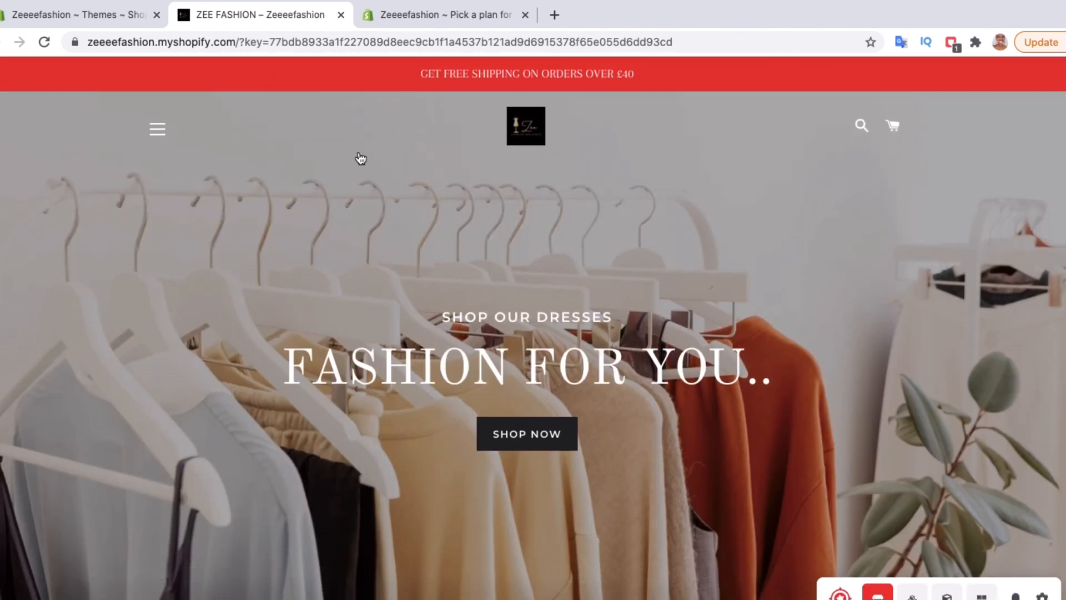
scroll(552, 238, down, 6)
scroll(552, 238, up, 6)
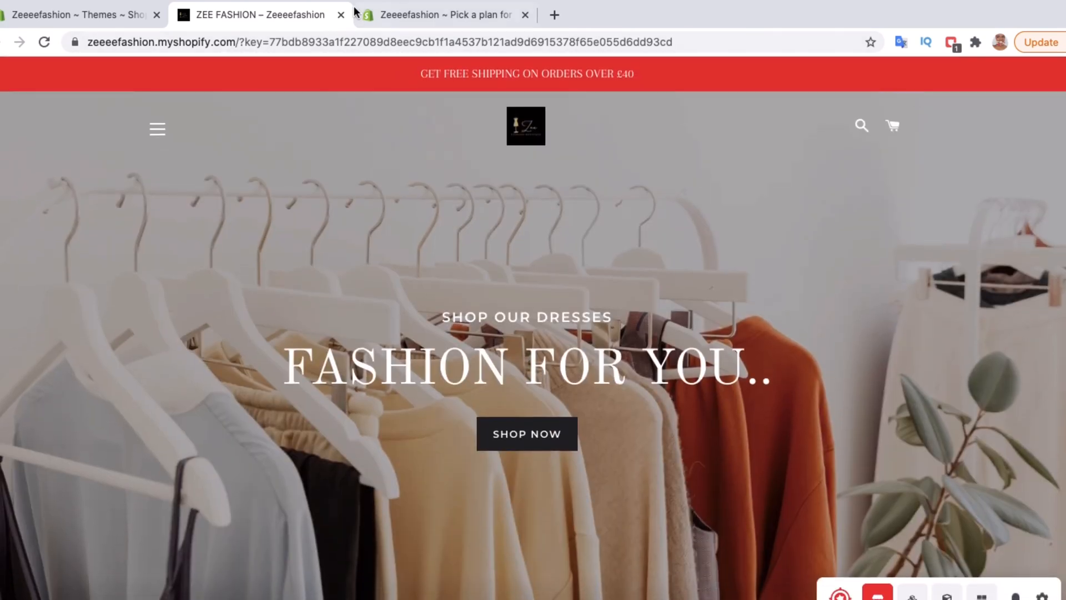